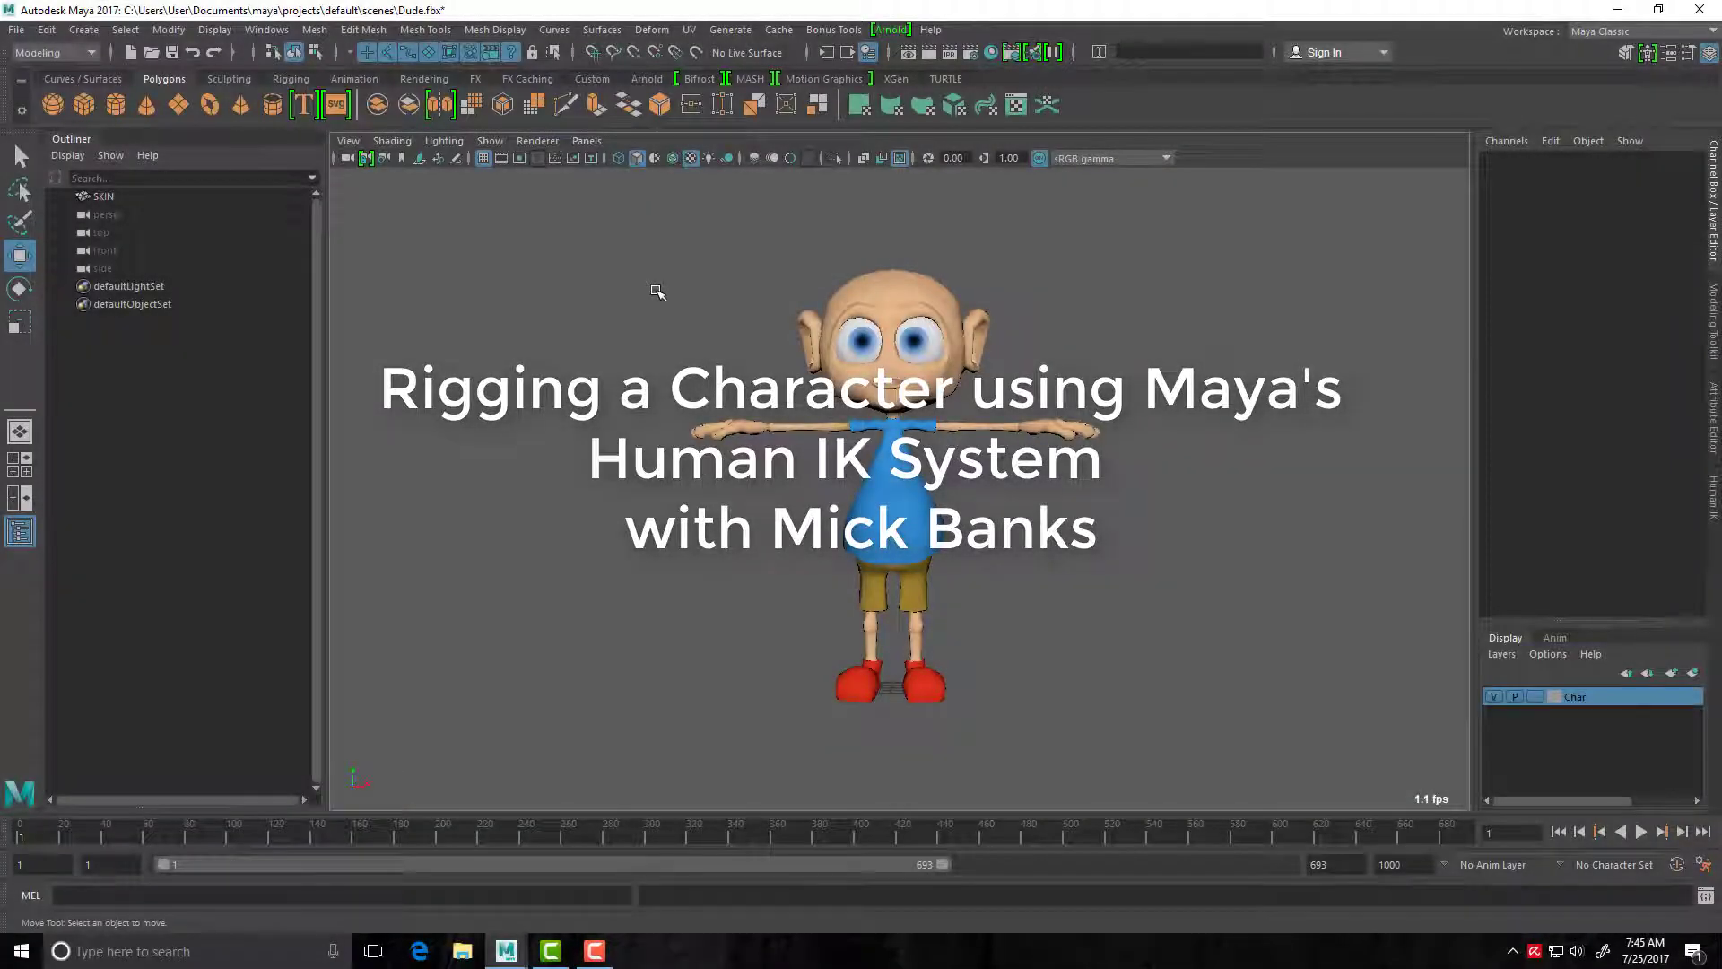
# Examine the T-posed cartoon character model from the front, from head to shoes.
pyautogui.scroll(3, 654, 308)
pyautogui.scroll(-3, 653, 309)
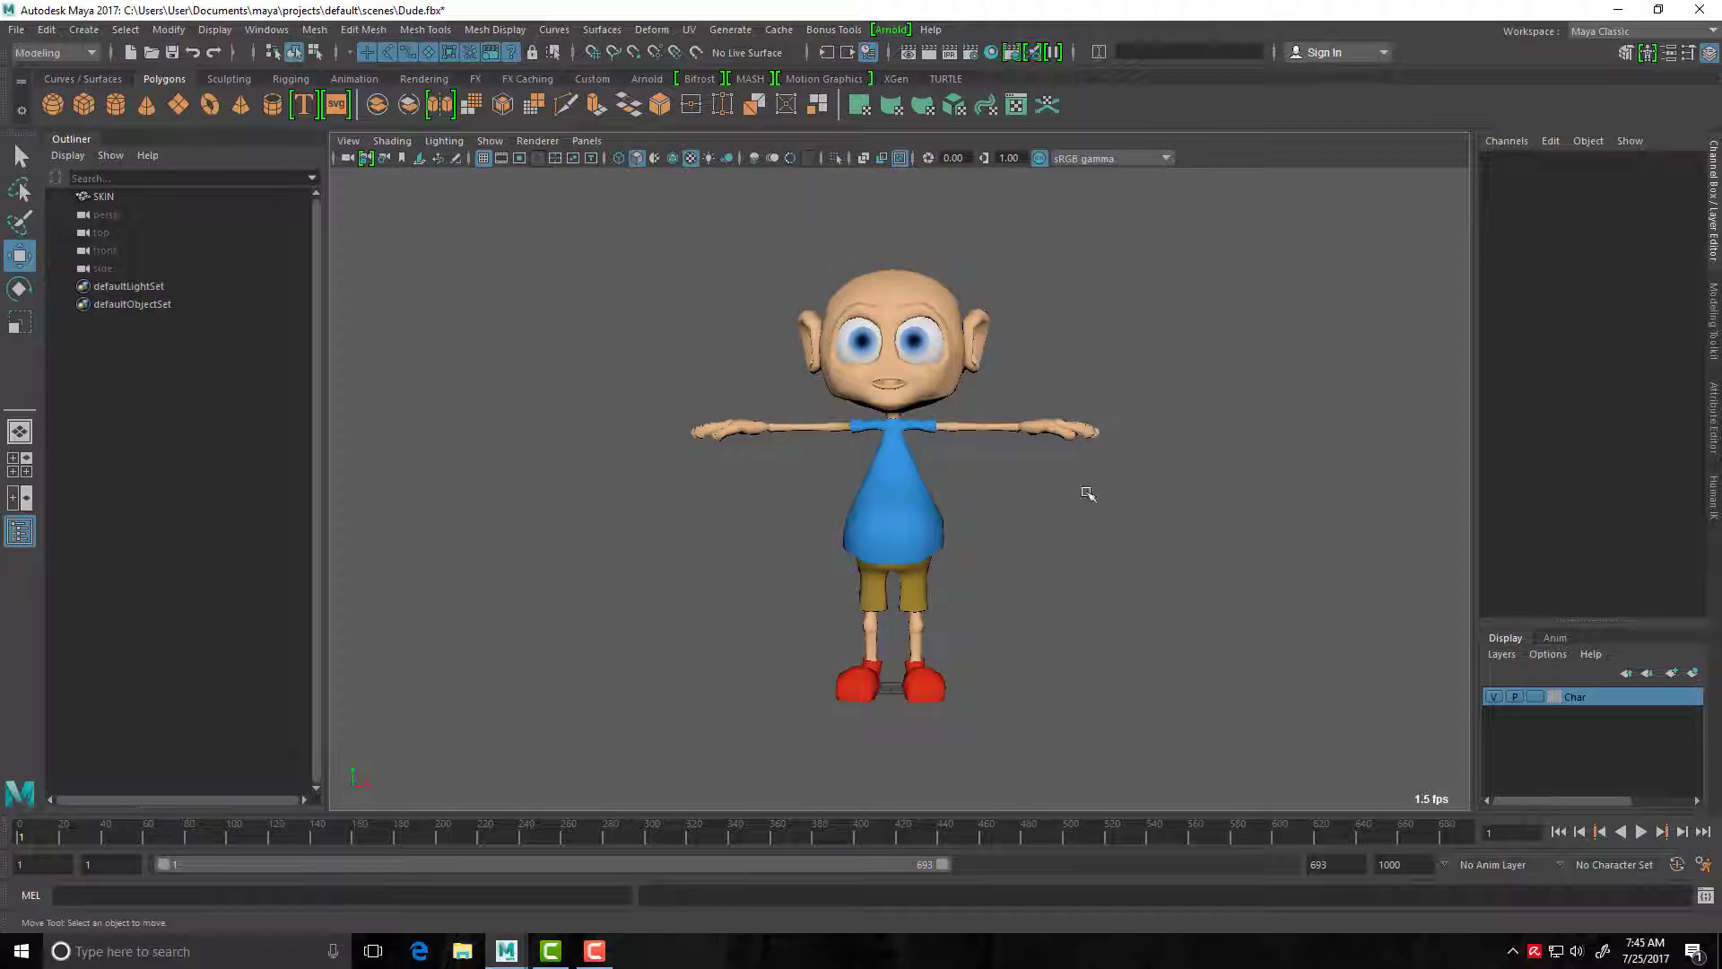
pyautogui.moveTo(1031, 473)
pyautogui.keyDown('alt'); pyautogui.mouseDown()
pyautogui.moveTo(924, 498)
pyautogui.moveTo(1049, 481)
pyautogui.mouseUp(); pyautogui.keyUp('alt')
pyautogui.scroll(4, 1086, 550)
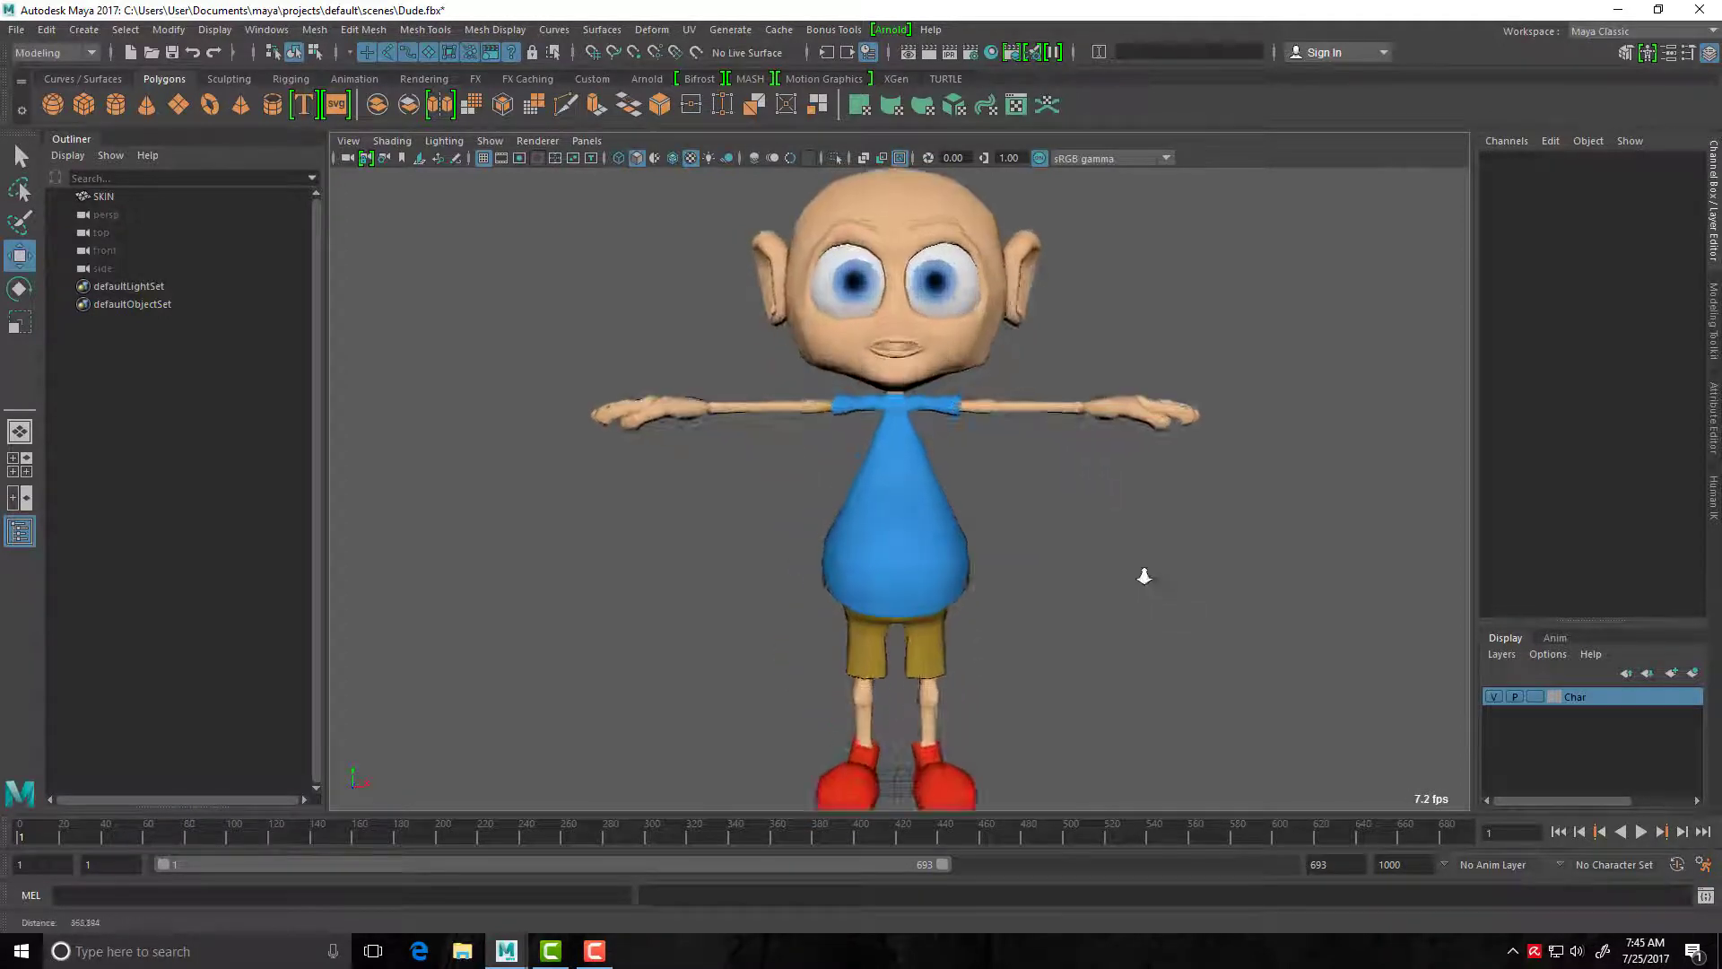
pyautogui.scroll(-2, 1088, 553)
pyautogui.keyDown('alt'); pyautogui.moveTo(1088, 554); pyautogui.dragTo(1047, 546); pyautogui.keyUp('alt')
pyautogui.click(942, 528)
pyautogui.click(1023, 545)
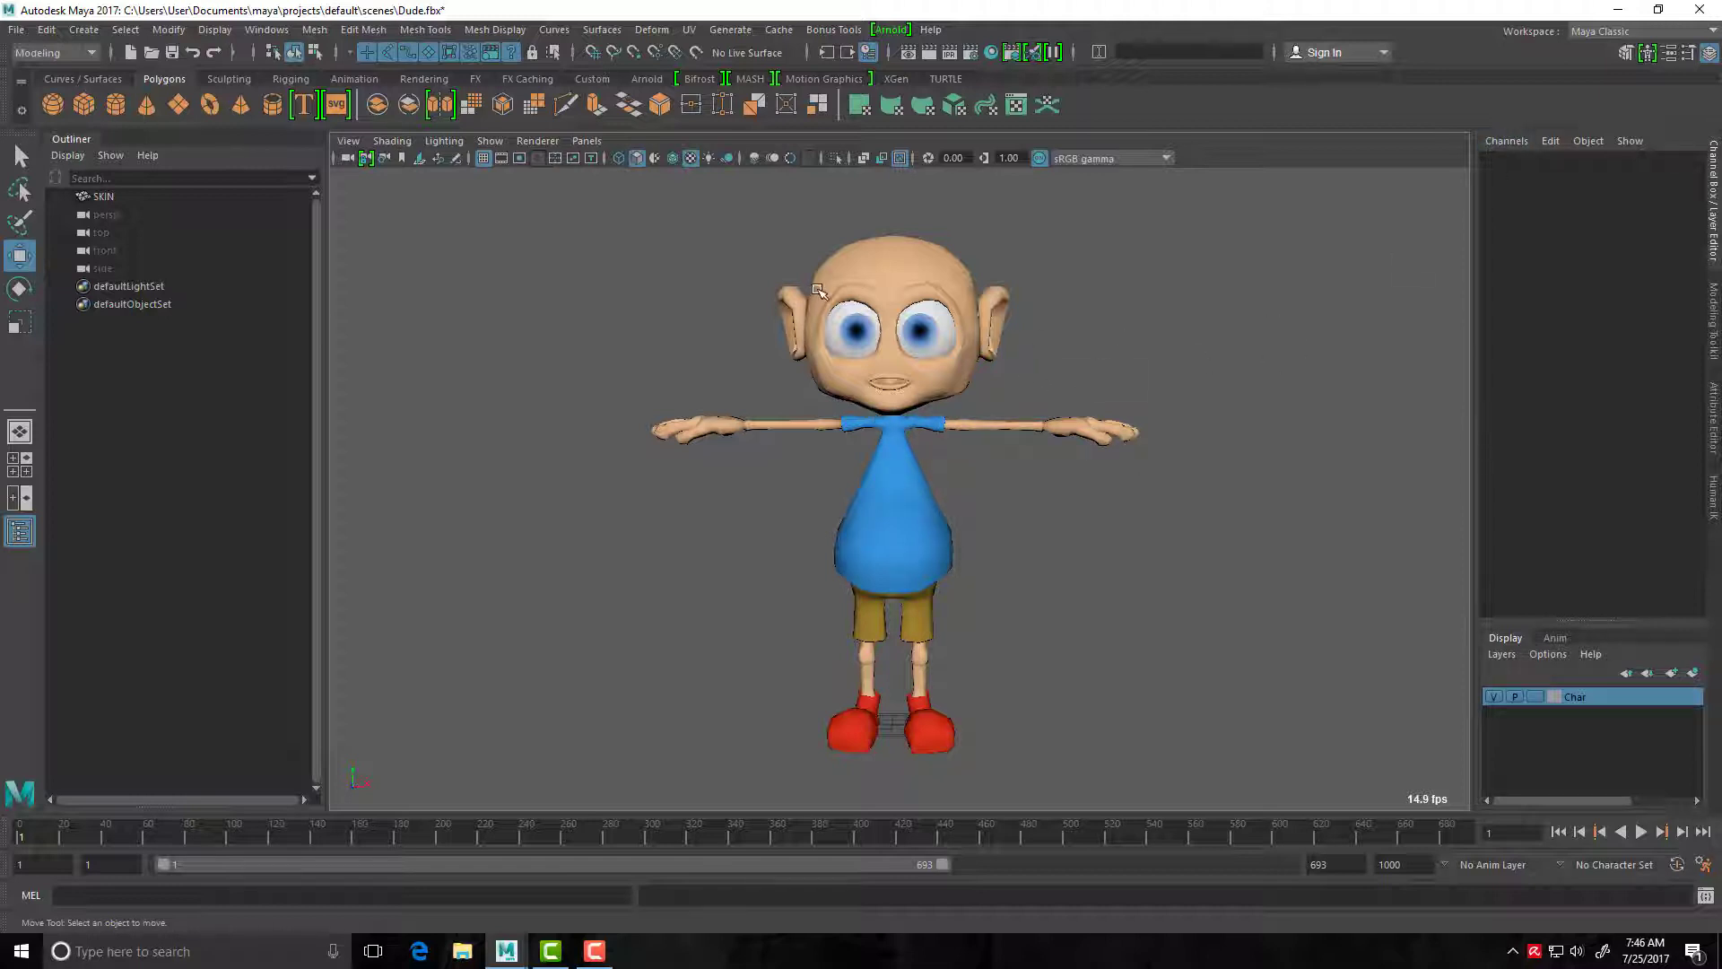
# Open the HumanIK character controls and create a new skeleton for the character.
pyautogui.click(1647, 54)
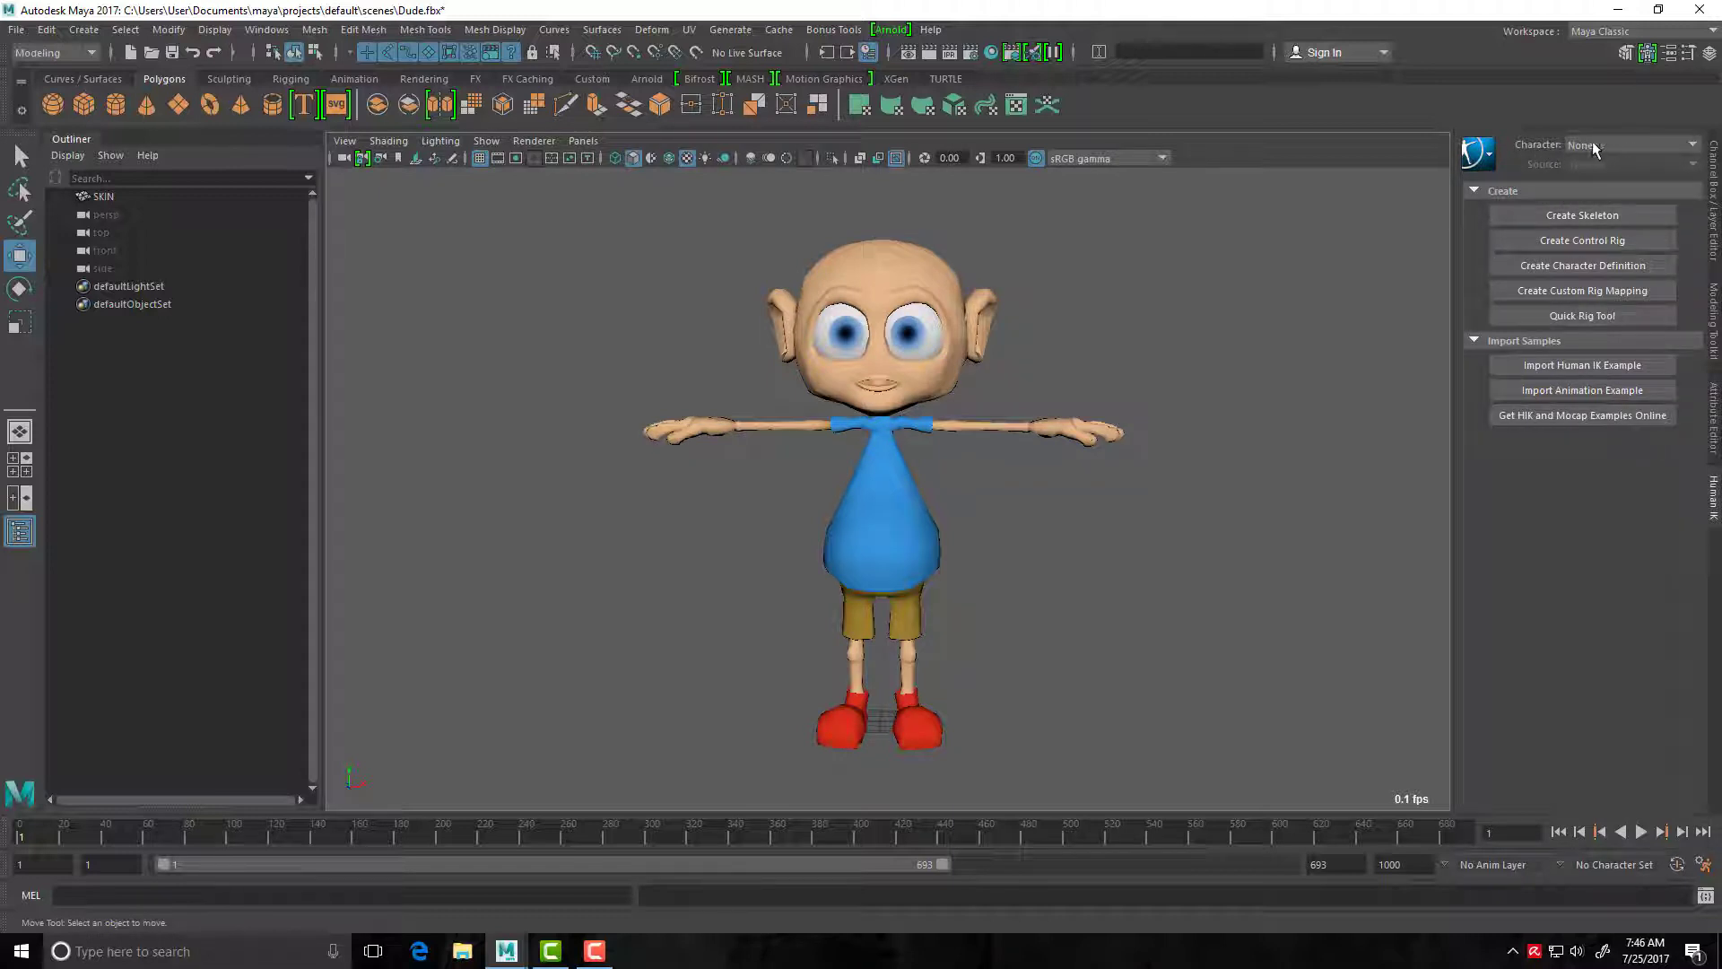
pyautogui.click(1690, 146)
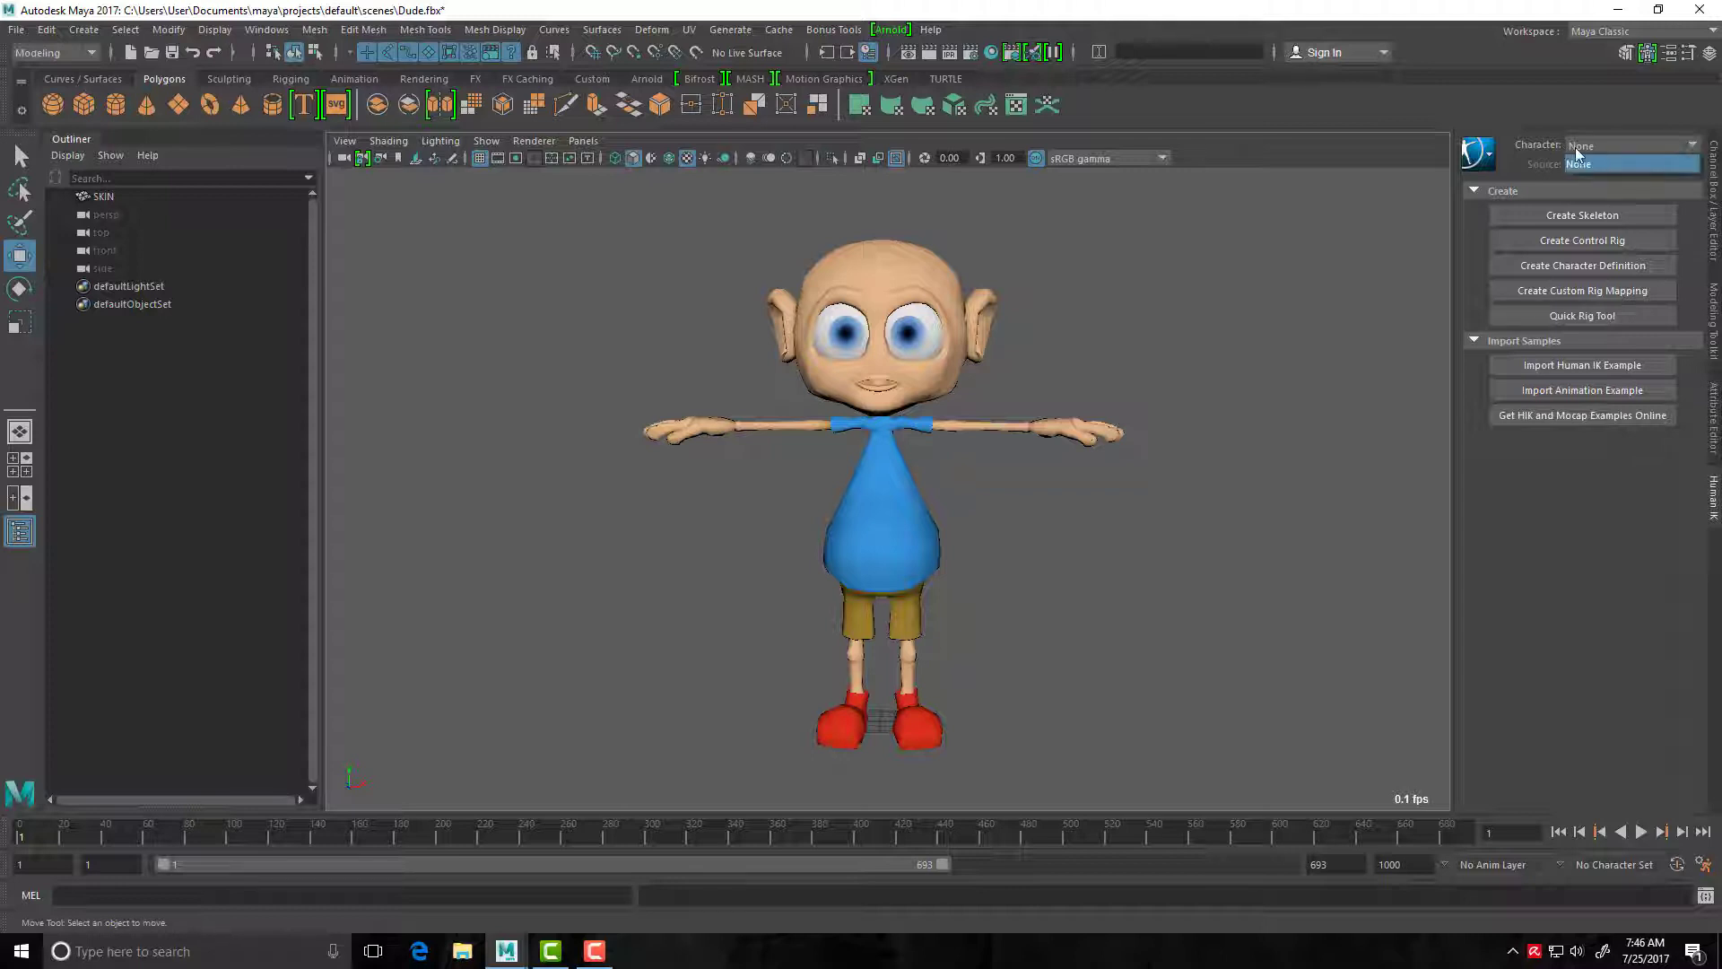
pyautogui.click(1566, 112)
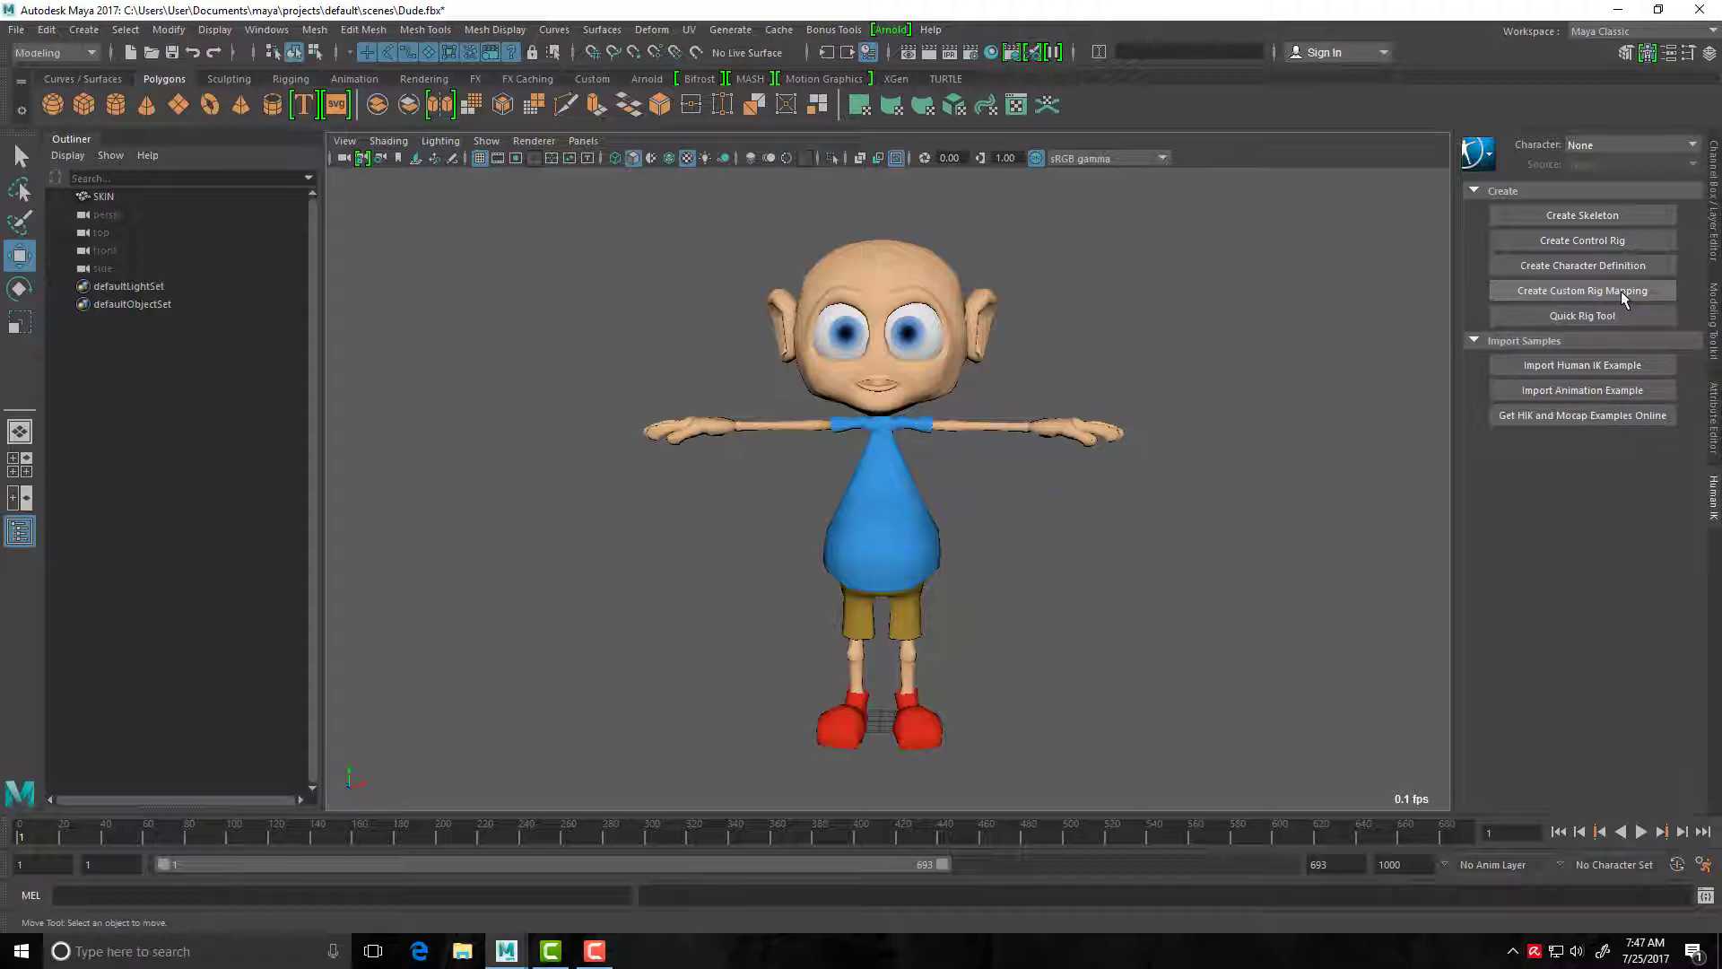
pyautogui.click(1628, 218)
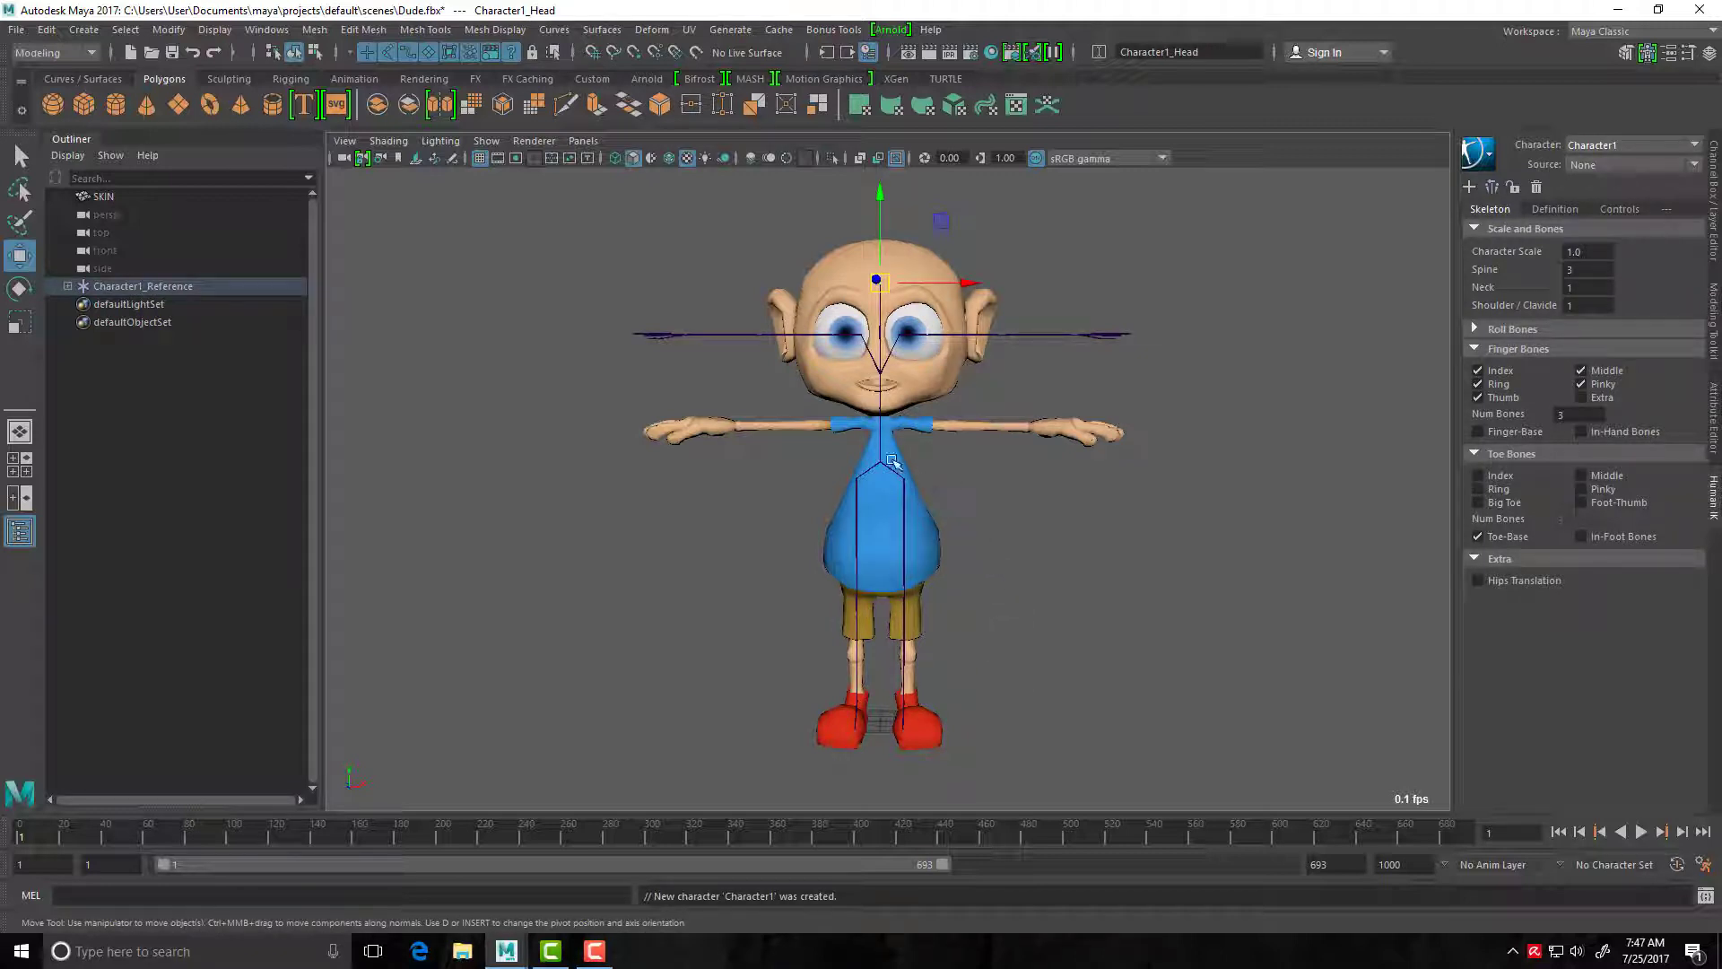
# Lower the skeleton's hips joint in stages until it sits at the character's pelvis, near the bottom of the blue shirt.
pyautogui.scroll(4, 879, 466)
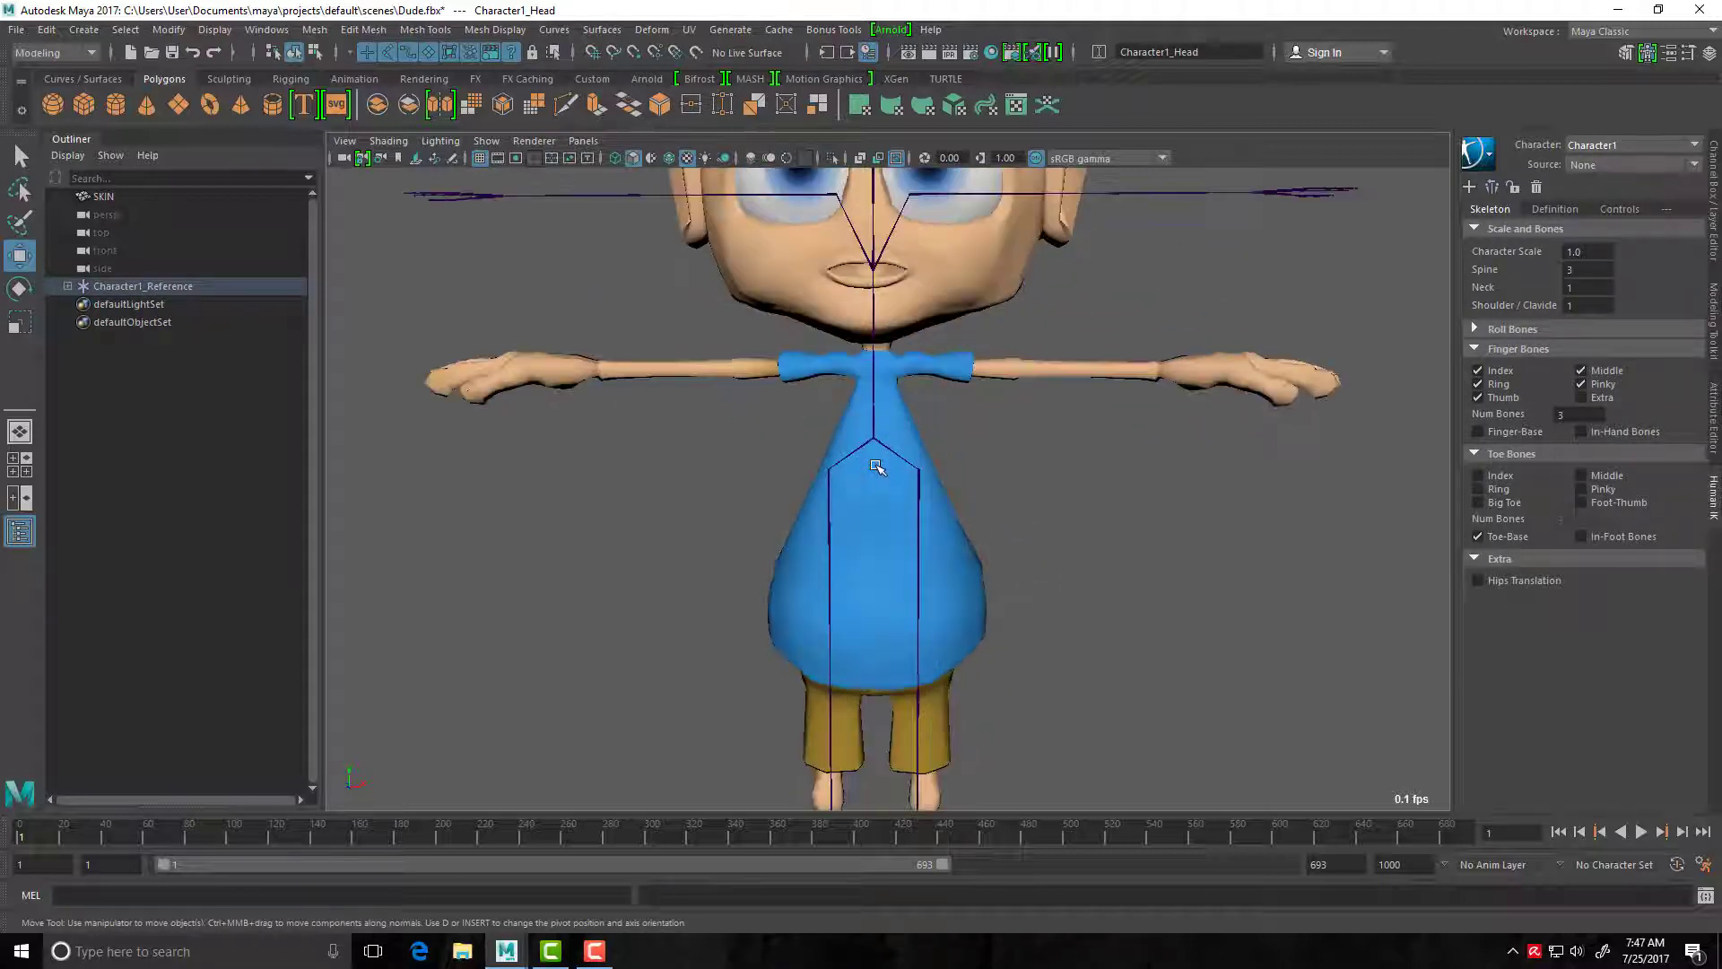
pyautogui.scroll(-3, 877, 467)
pyautogui.click(877, 462)
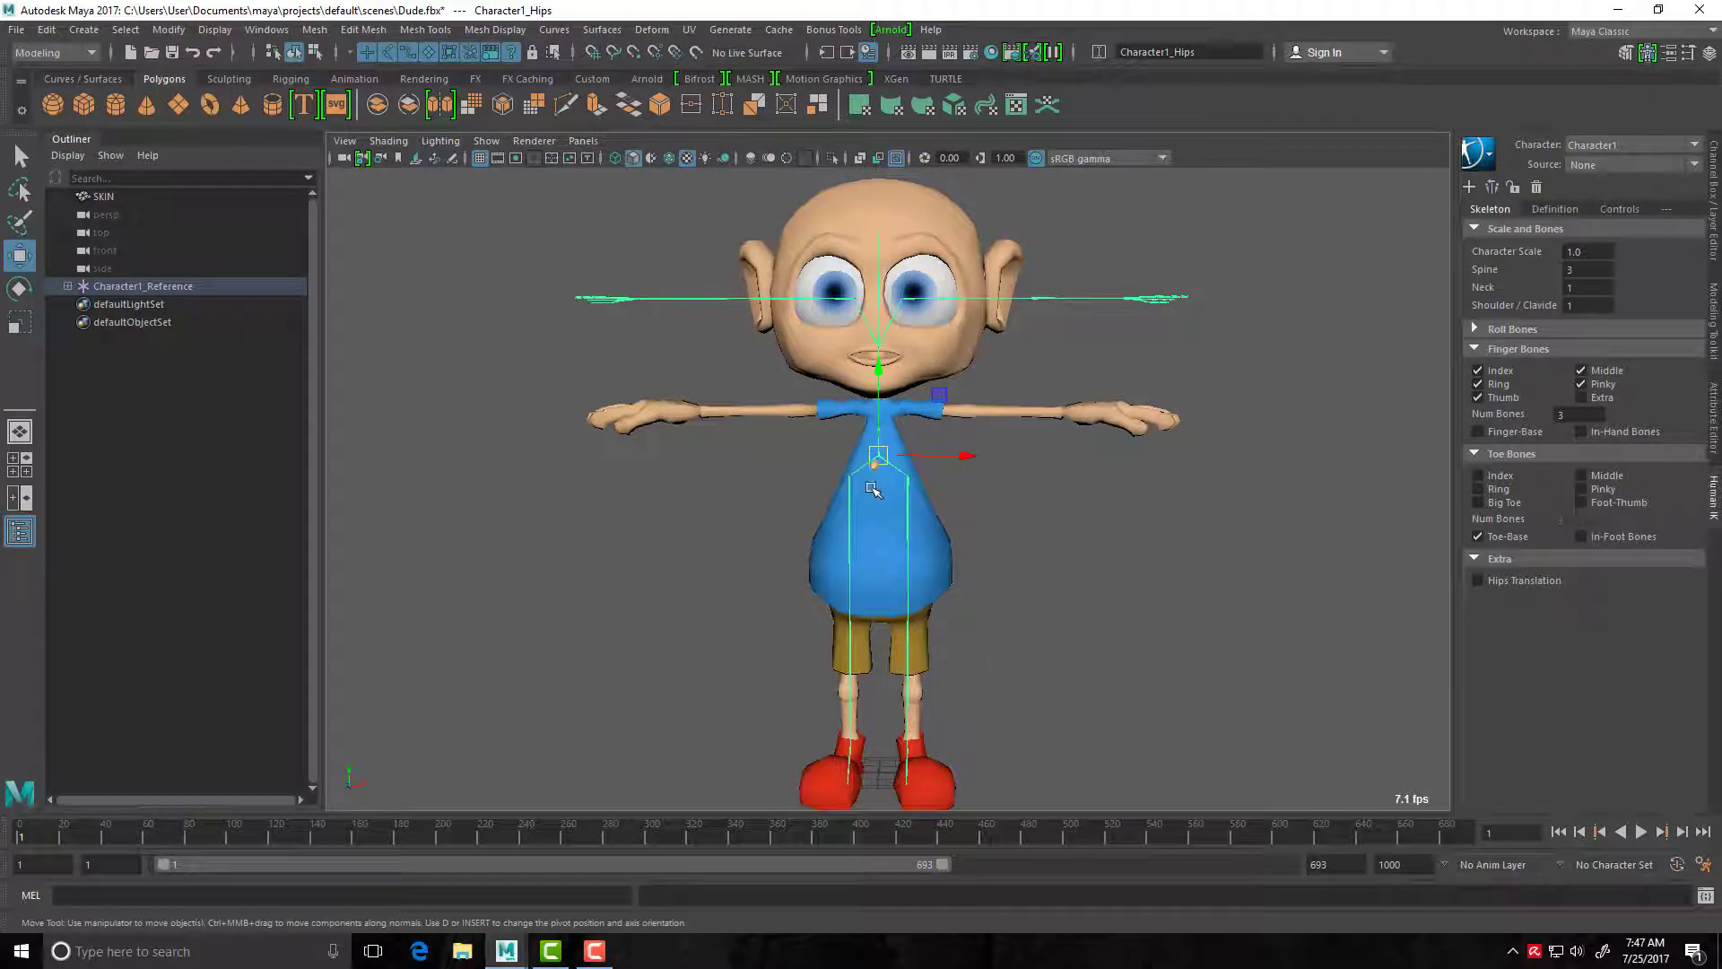
pyautogui.keyDown('alt'); pyautogui.moveTo(870, 498); pyautogui.dragTo(864, 384, button='middle'); pyautogui.keyUp('alt')
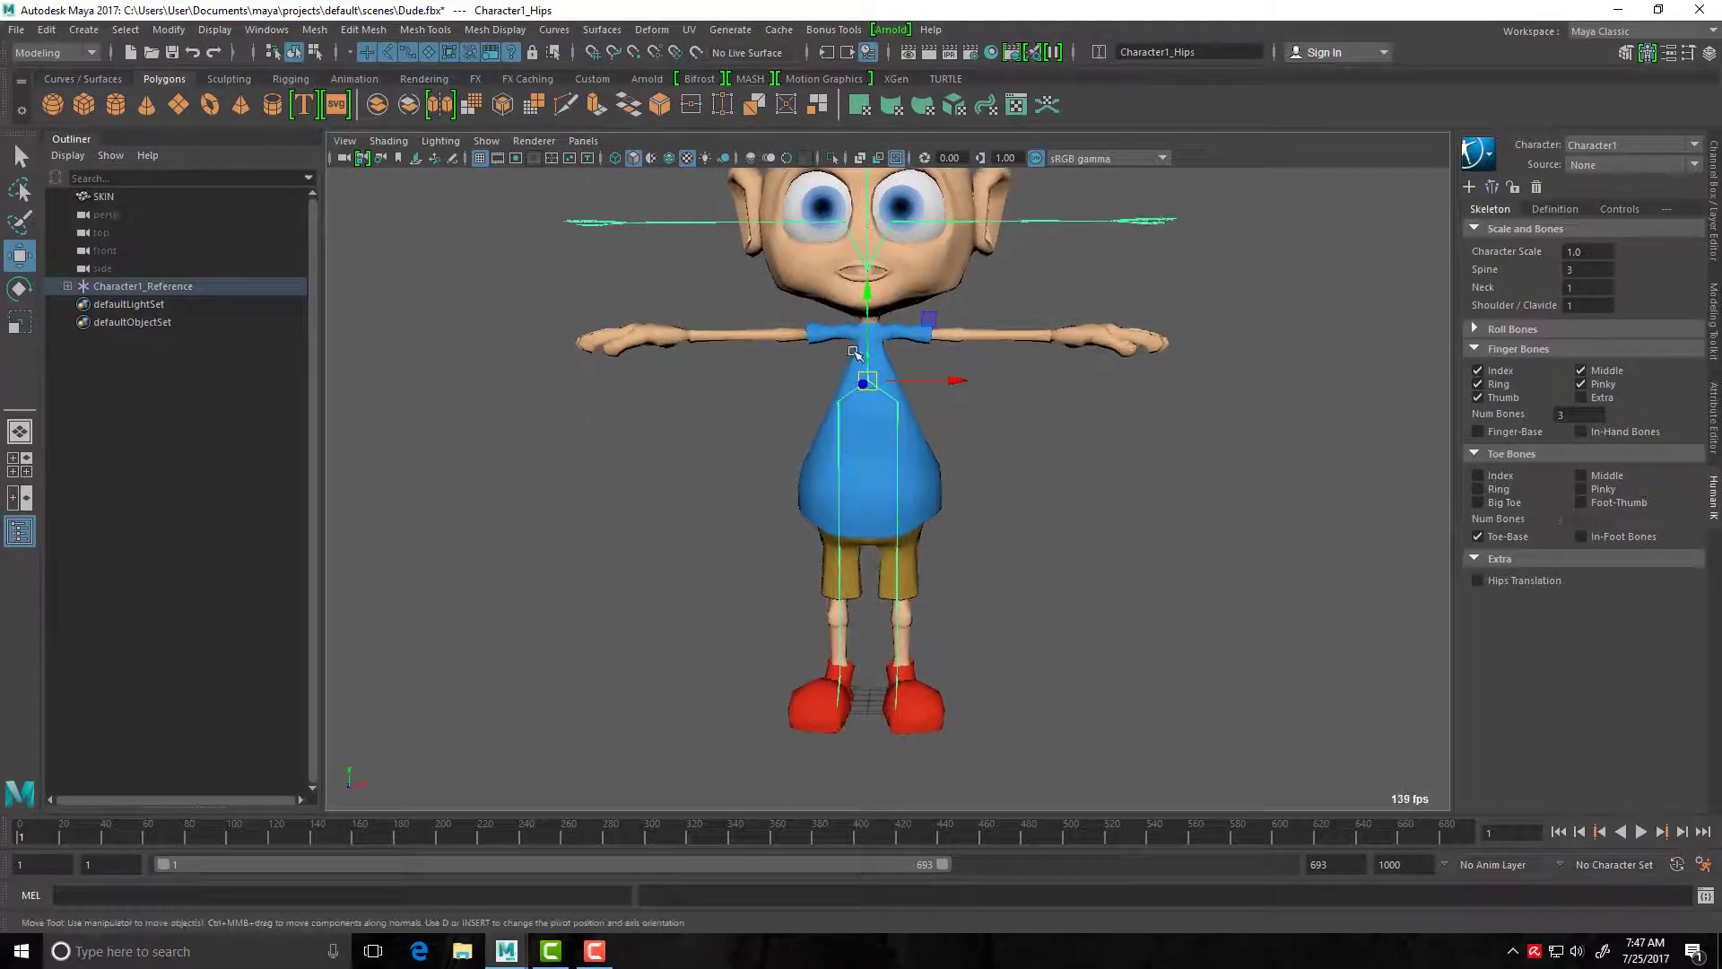
pyautogui.click(868, 294)
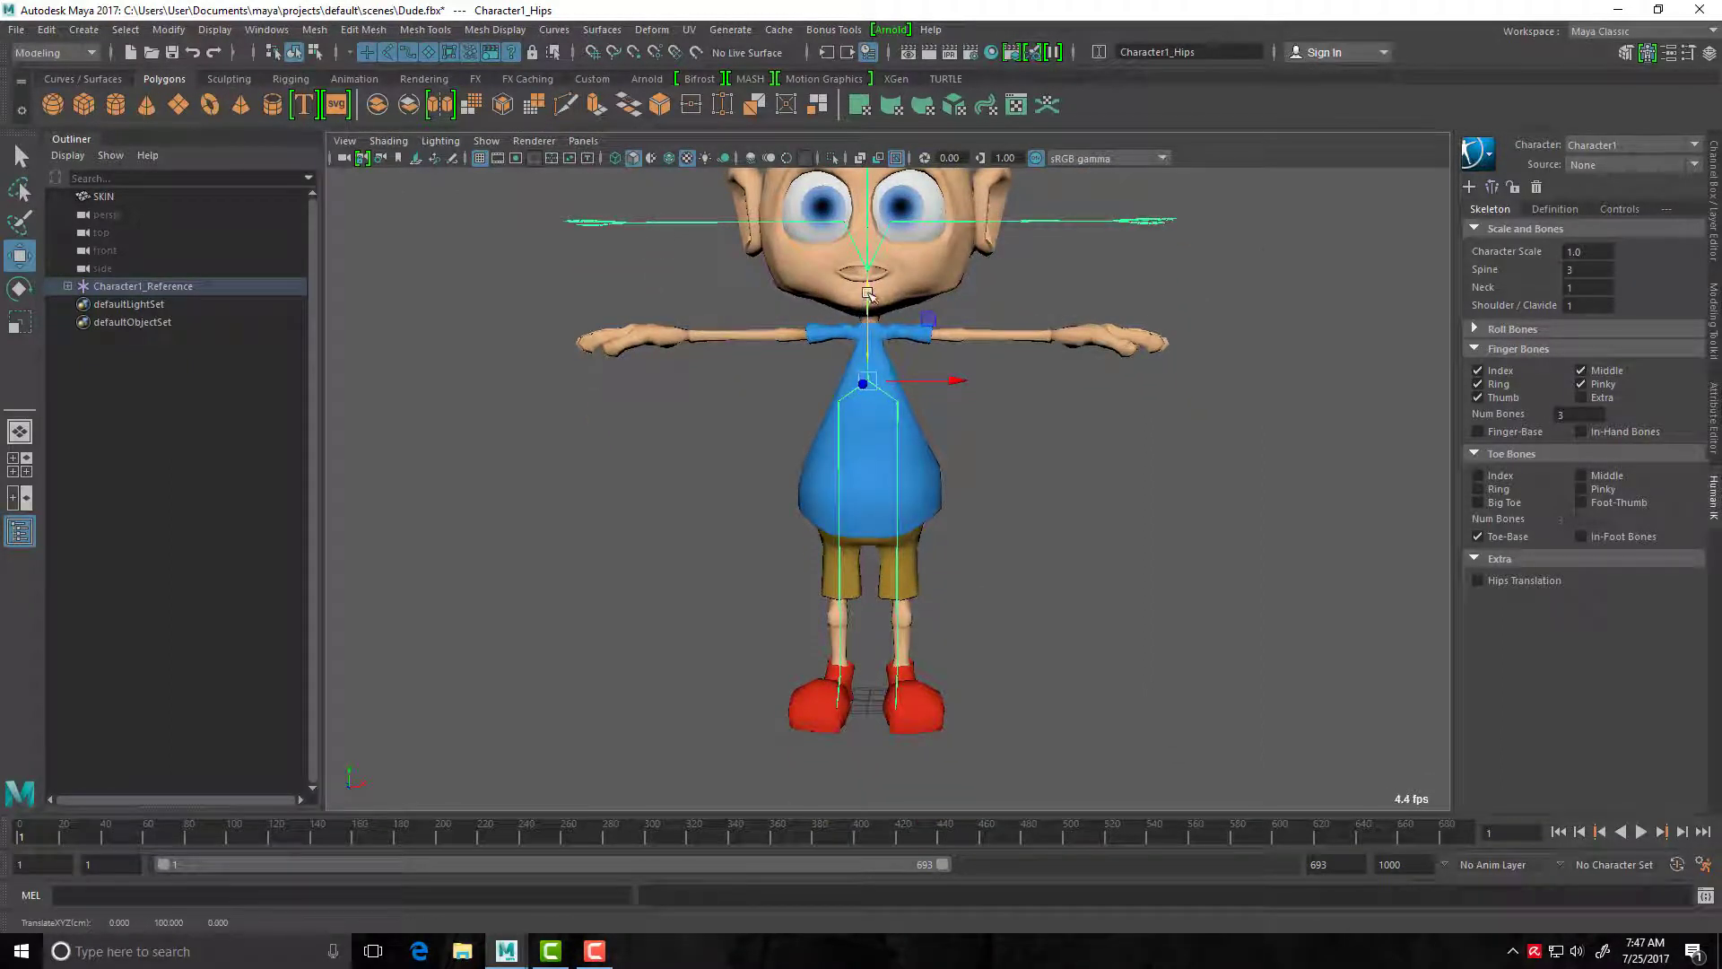
pyautogui.moveTo(868, 295); pyautogui.dragTo(868, 384)
pyautogui.click(796, 583)
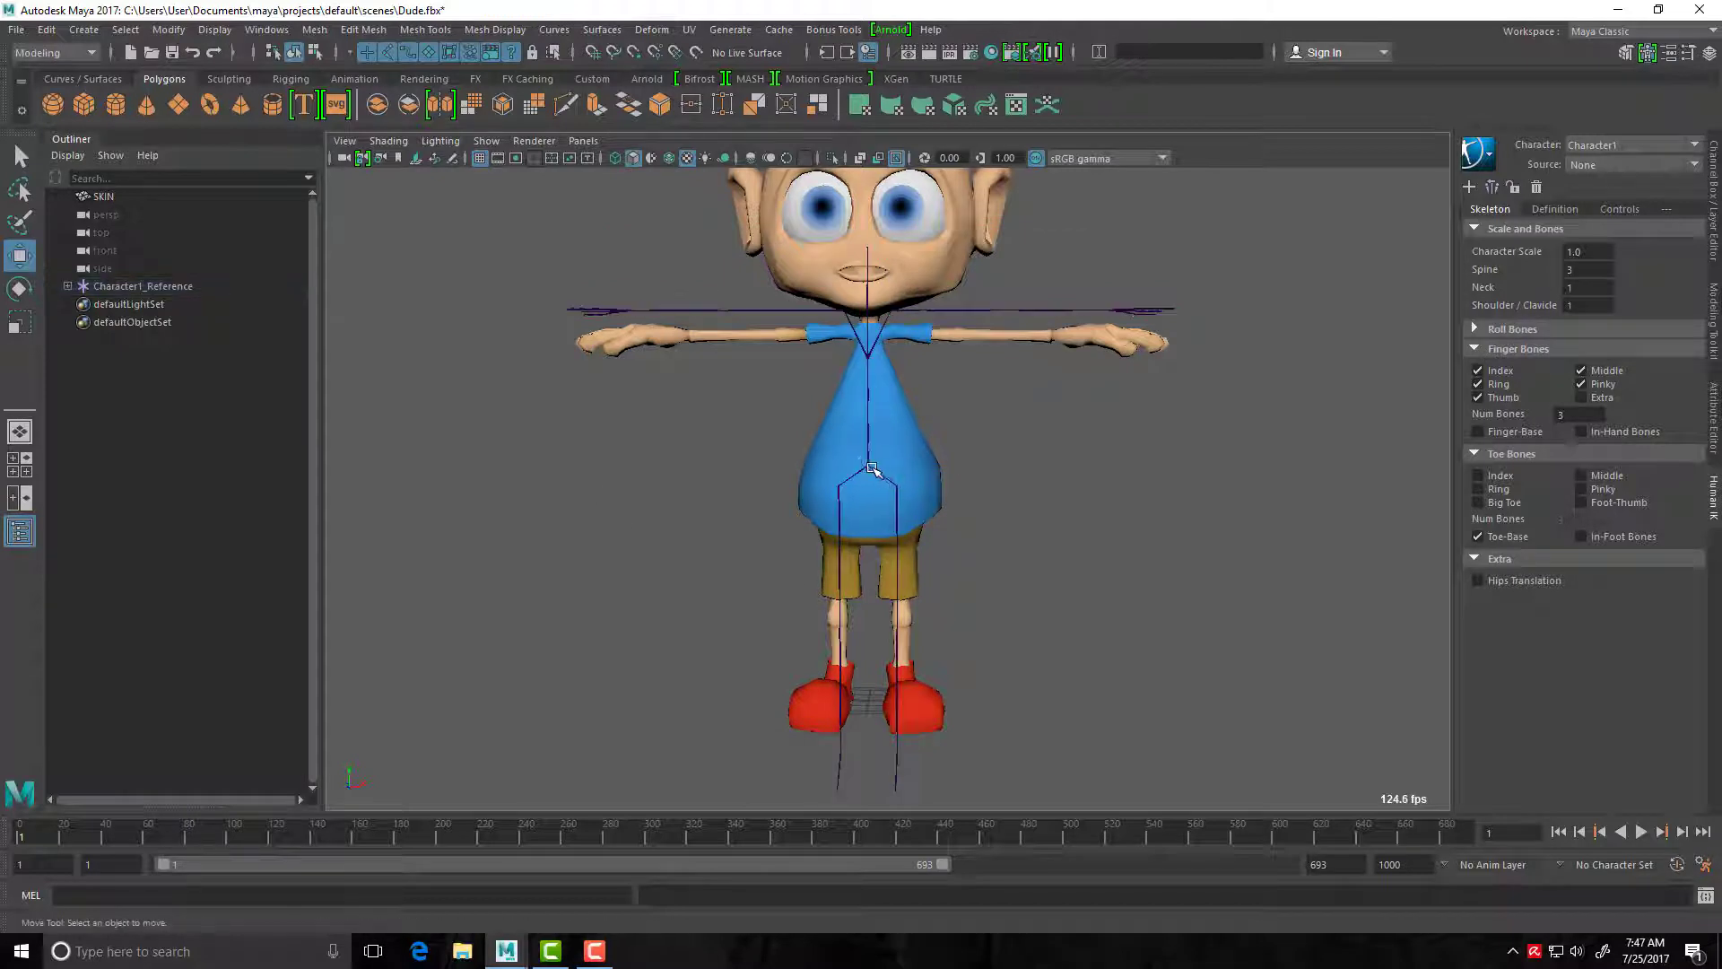
pyautogui.click(870, 468)
pyautogui.click(869, 393)
pyautogui.moveTo(869, 395); pyautogui.dragTo(869, 412)
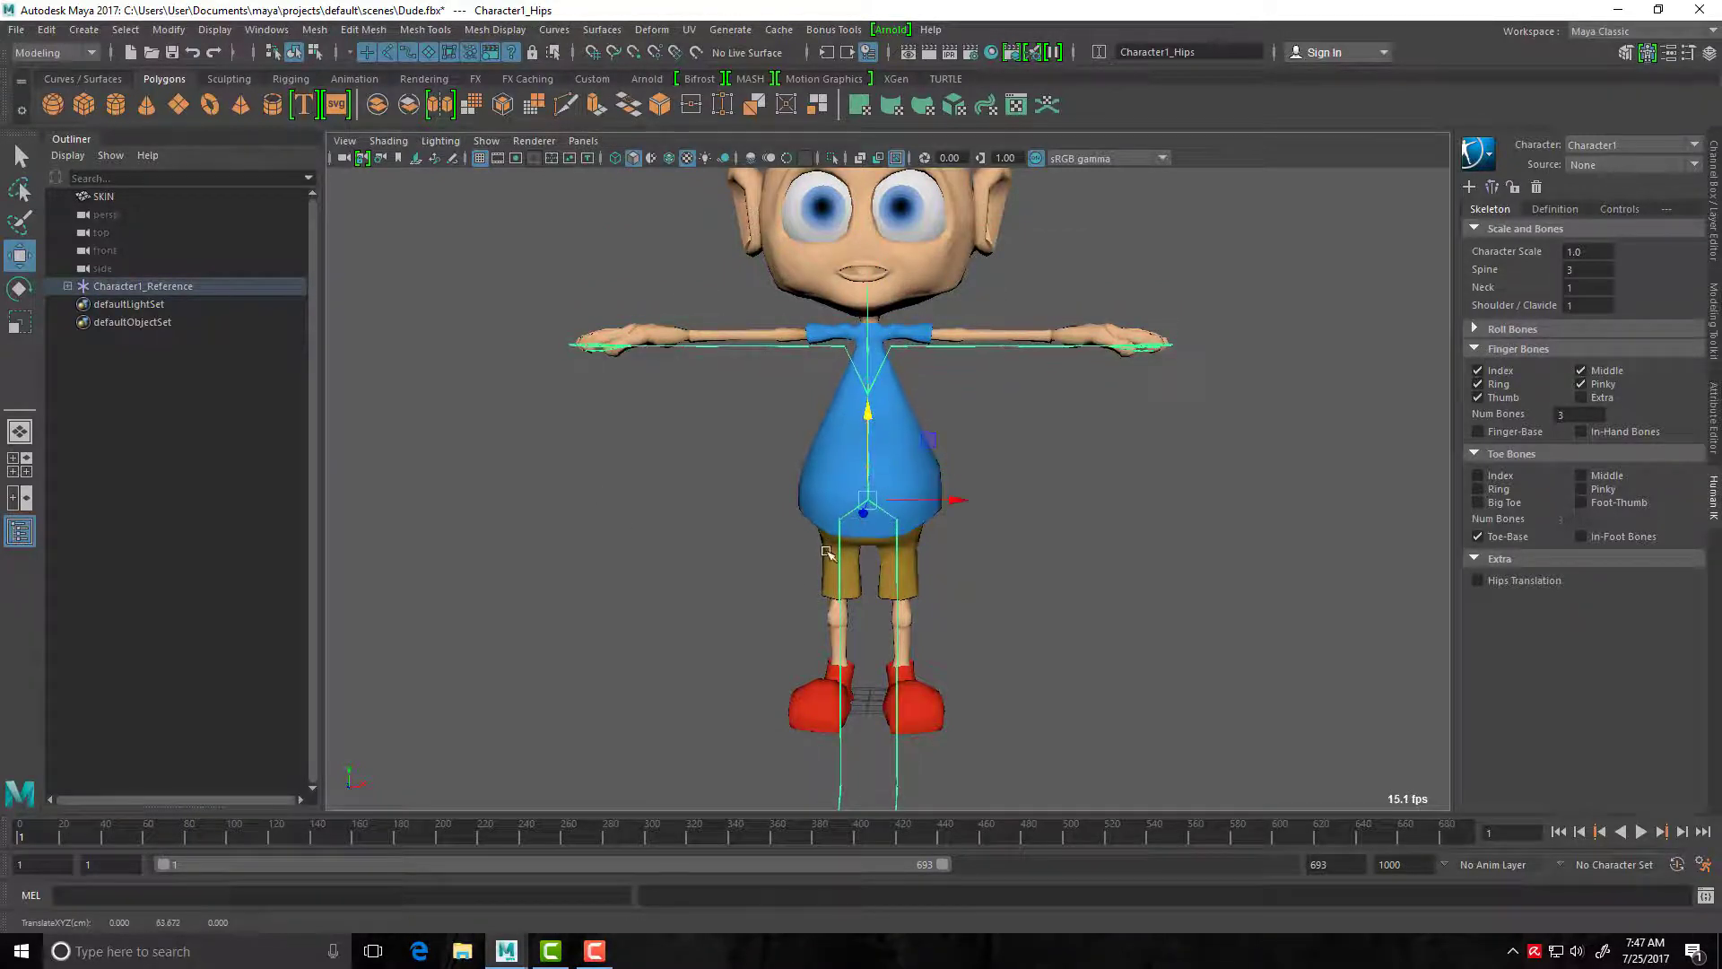
pyautogui.keyDown('alt'); pyautogui.moveTo(796, 540); pyautogui.dragTo(821, 516); pyautogui.keyUp('alt')
pyautogui.moveTo(878, 412); pyautogui.dragTo(784, 565)
# Set the skeleton's neck bones to 2 and its spine bones to 4.
pyautogui.press('space')
pyautogui.scroll(-4, 838, 541)
pyautogui.scroll(-8, 816, 520)
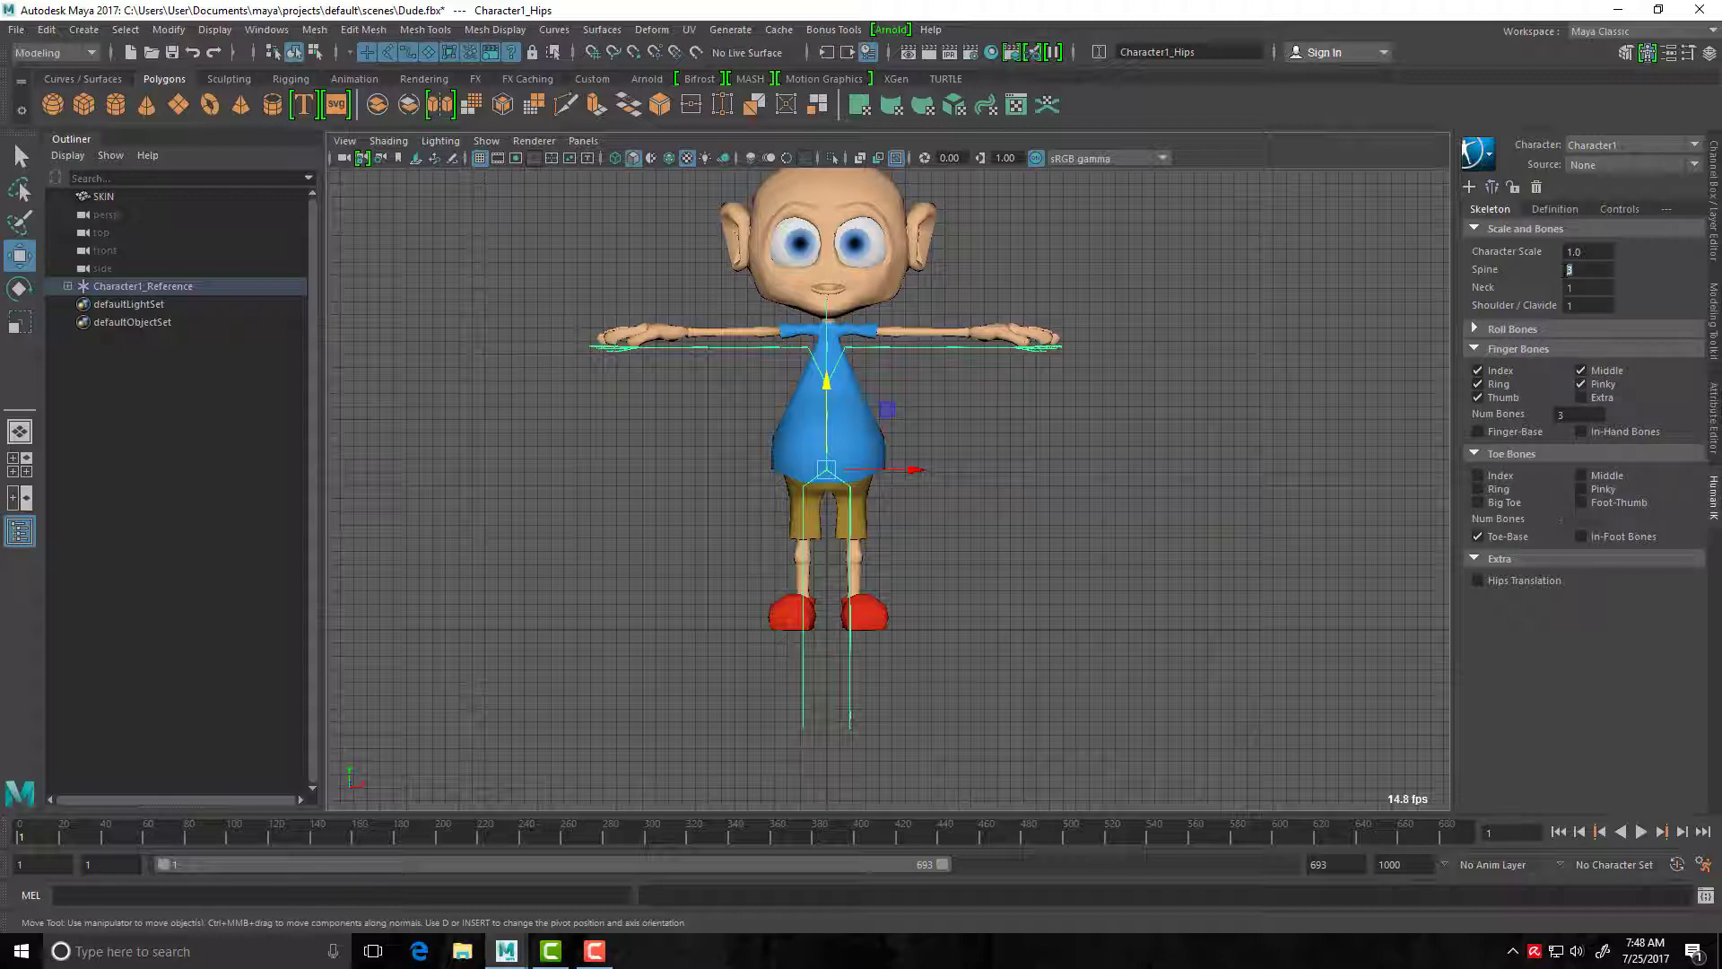
pyautogui.press('Tab')
pyautogui.write('2')
pyautogui.press('Return')
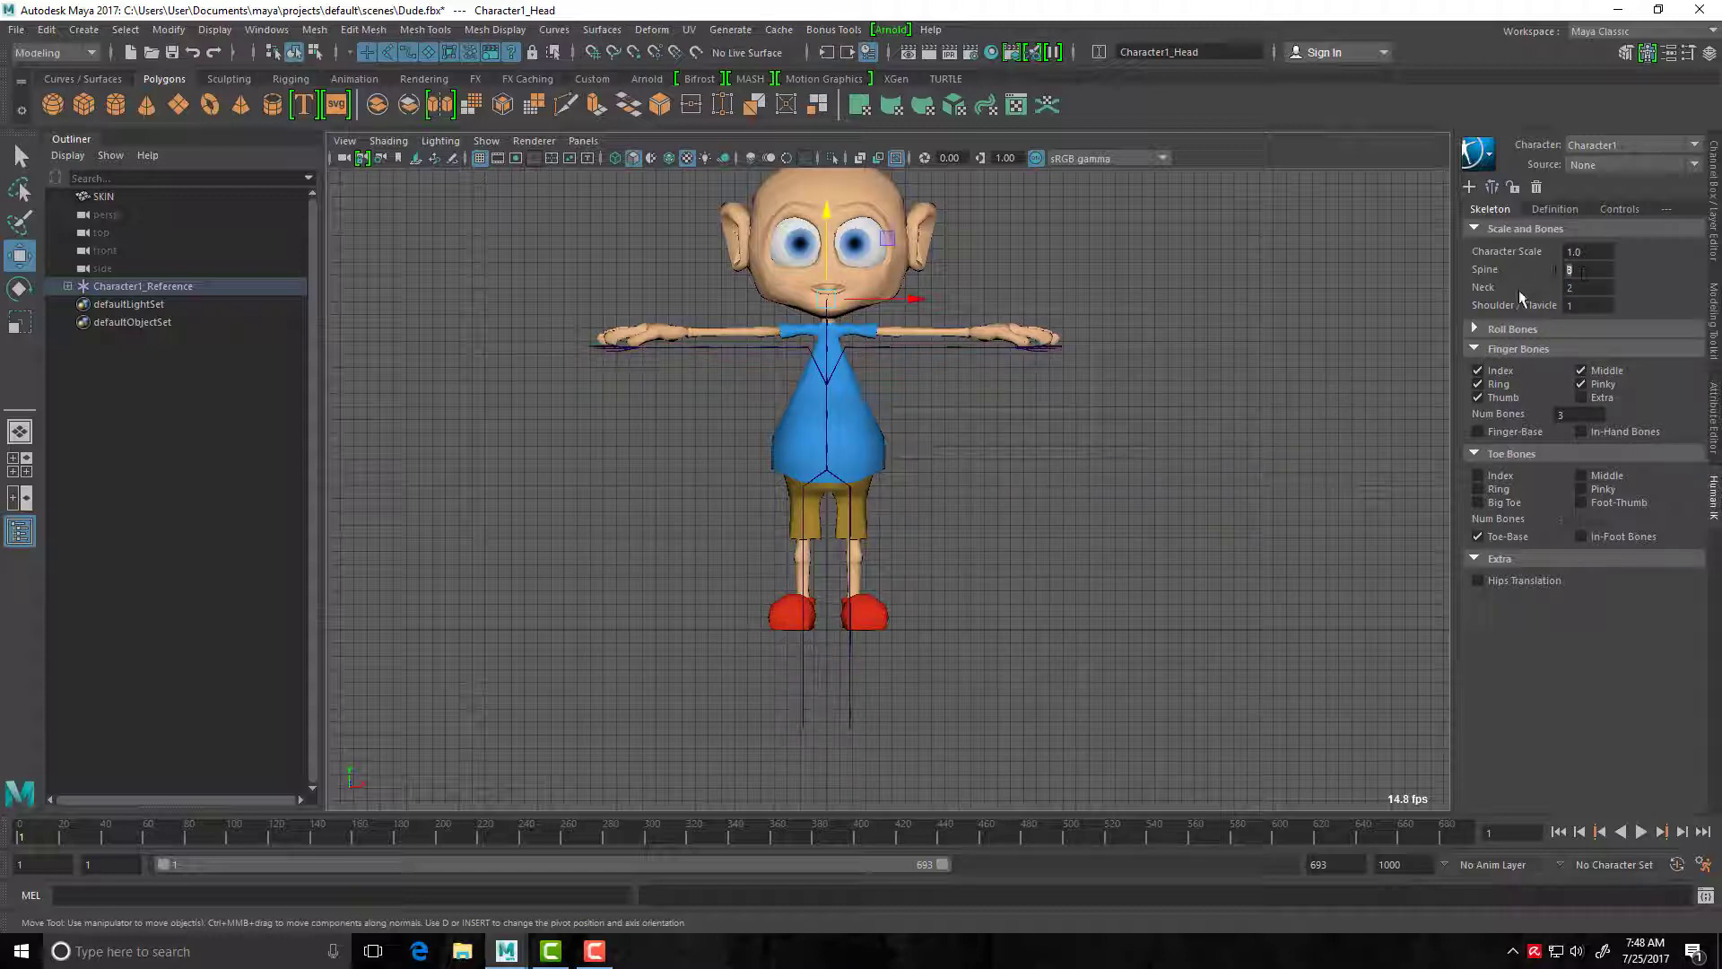
pyautogui.write('4')
pyautogui.press('Return')
pyautogui.keyDown('alt'); pyautogui.moveTo(983, 386); pyautogui.dragTo(1032, 412); pyautogui.keyUp('alt')
pyautogui.press('space')
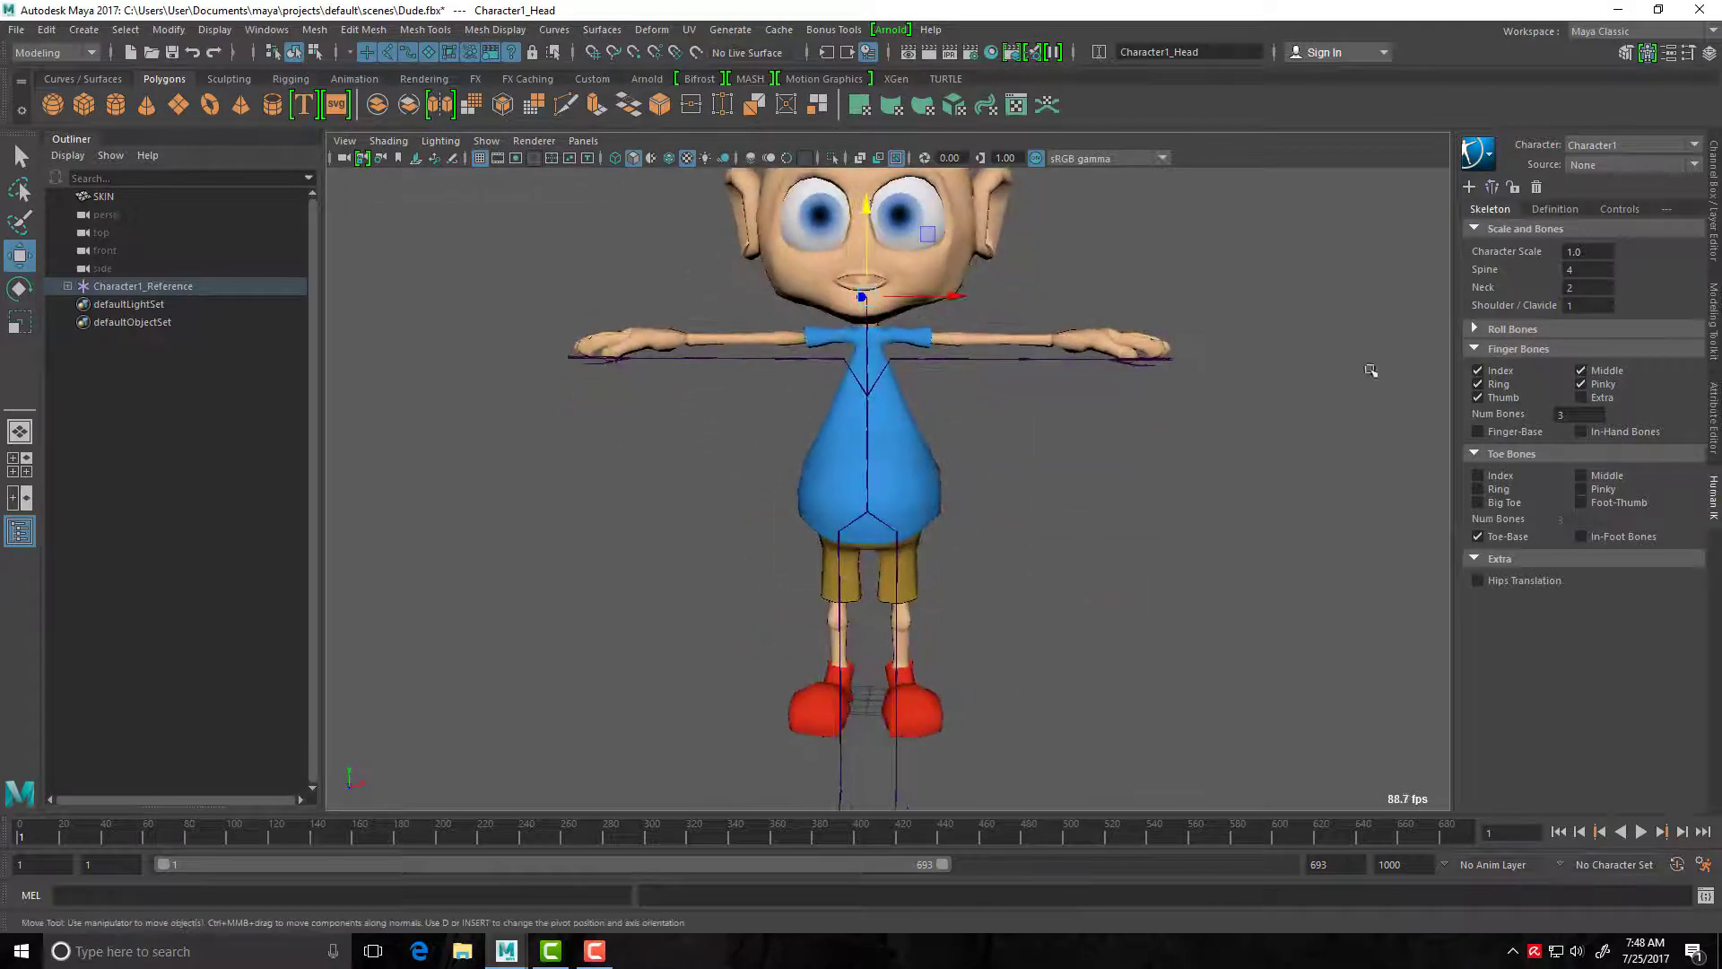
# Turn off the Middle finger bones and enable the Big Toe with 1 toe bone.
pyautogui.click(1581, 369)
pyautogui.click(1478, 502)
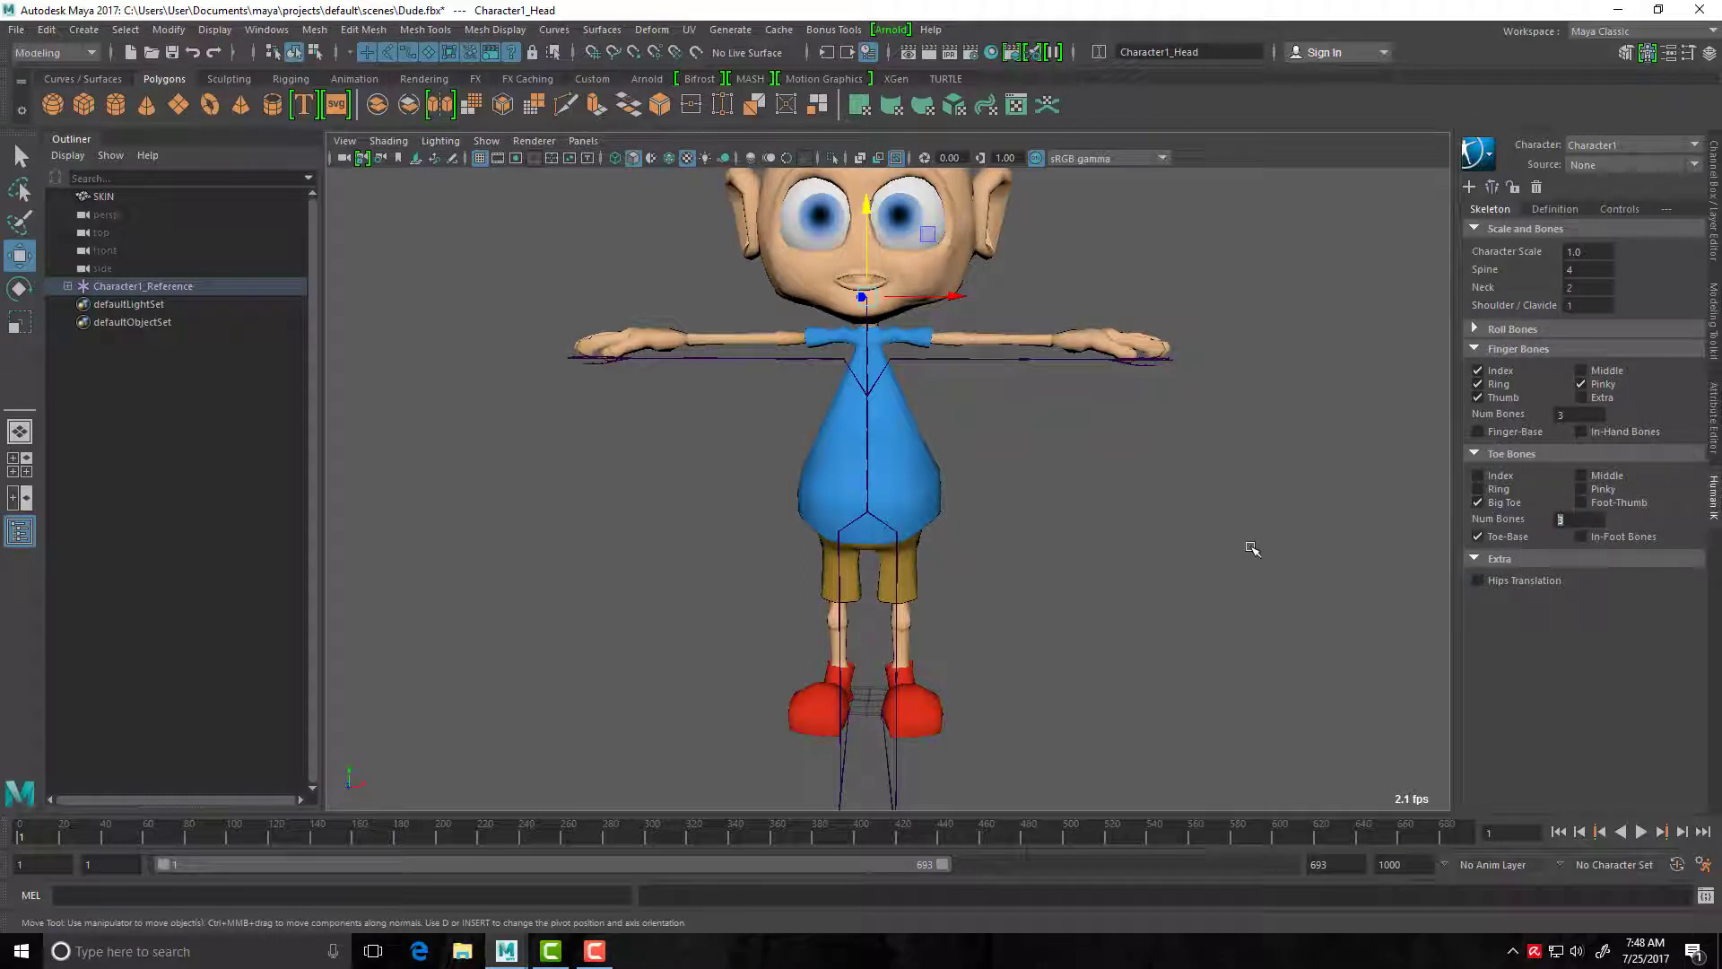
pyautogui.write('1')
# Raise the left foot joint up to the ankle of the character's left shoe.
pyautogui.scroll(-3, 923, 703)
pyautogui.keyDown('alt'); pyautogui.moveTo(931, 692); pyautogui.dragTo(793, 657); pyautogui.keyUp('alt')
pyautogui.keyDown('alt'); pyautogui.moveTo(794, 658); pyautogui.dragTo(923, 688, button='right'); pyautogui.keyUp('alt')
pyautogui.keyDown('alt'); pyautogui.moveTo(923, 688); pyautogui.dragTo(906, 603, button='middle'); pyautogui.keyUp('alt')
pyautogui.scroll(-2, 812, 656)
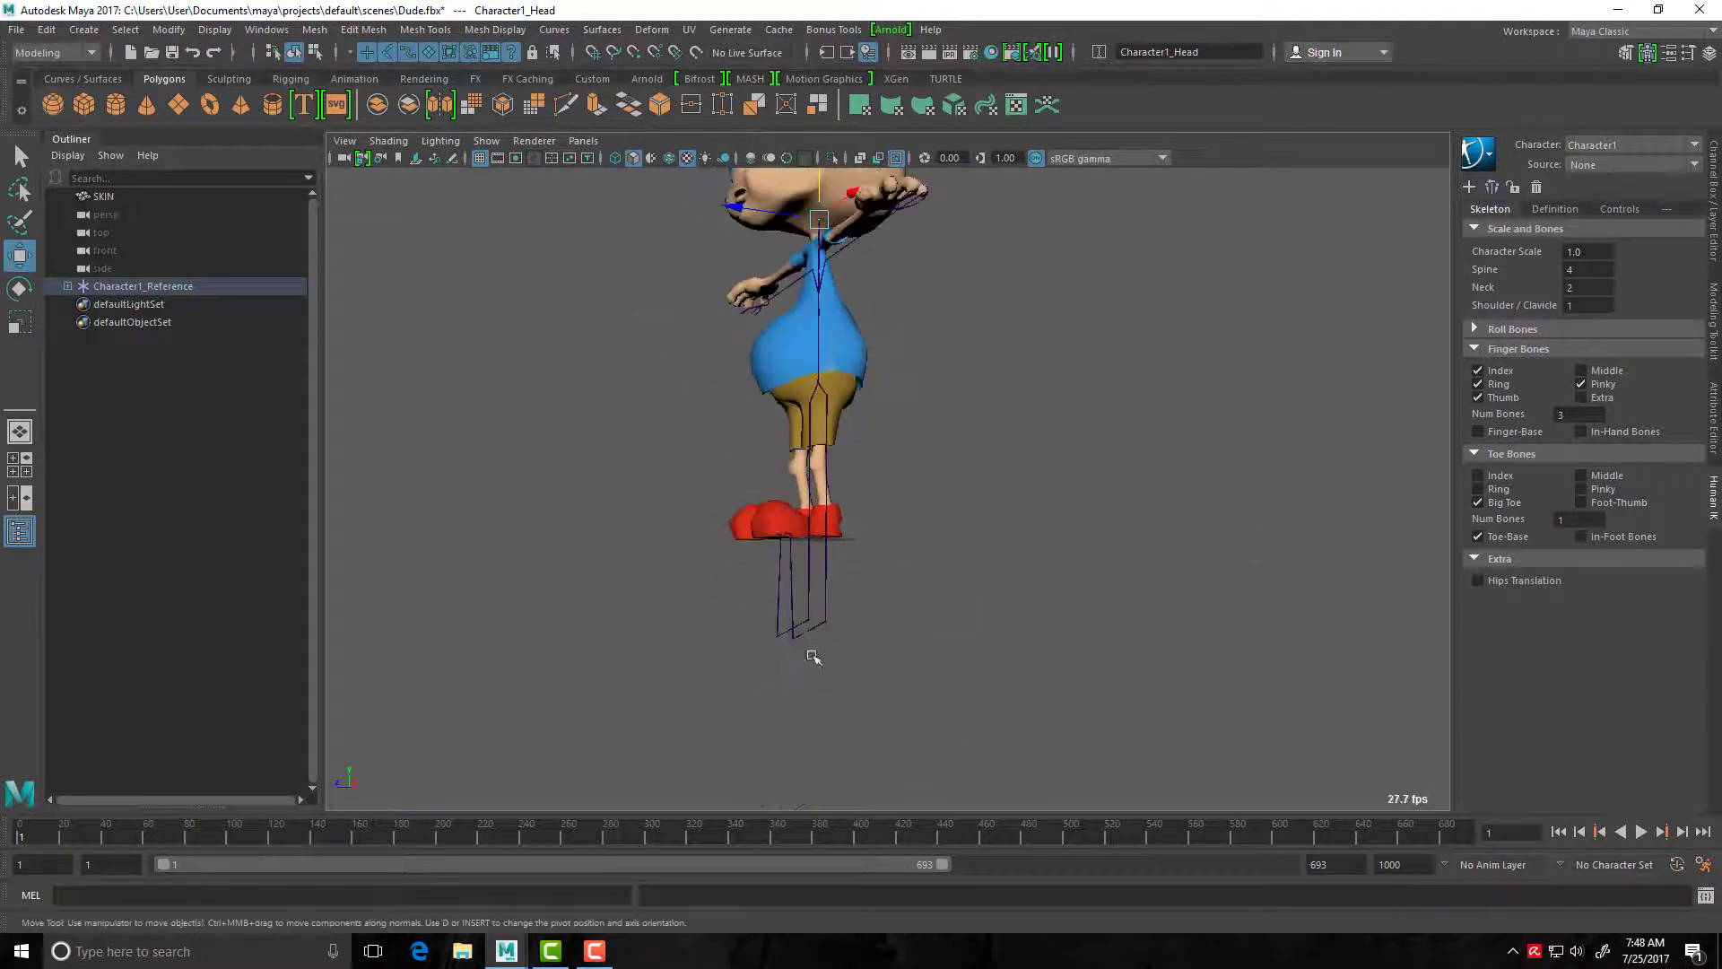
pyautogui.click(818, 632)
pyautogui.moveTo(827, 531); pyautogui.dragTo(834, 421)
# Move the left big toe joint down and sideways into the front of the left shoe.
pyautogui.keyDown('alt'); pyautogui.moveTo(778, 493); pyautogui.dragTo(680, 581); pyautogui.keyUp('alt')
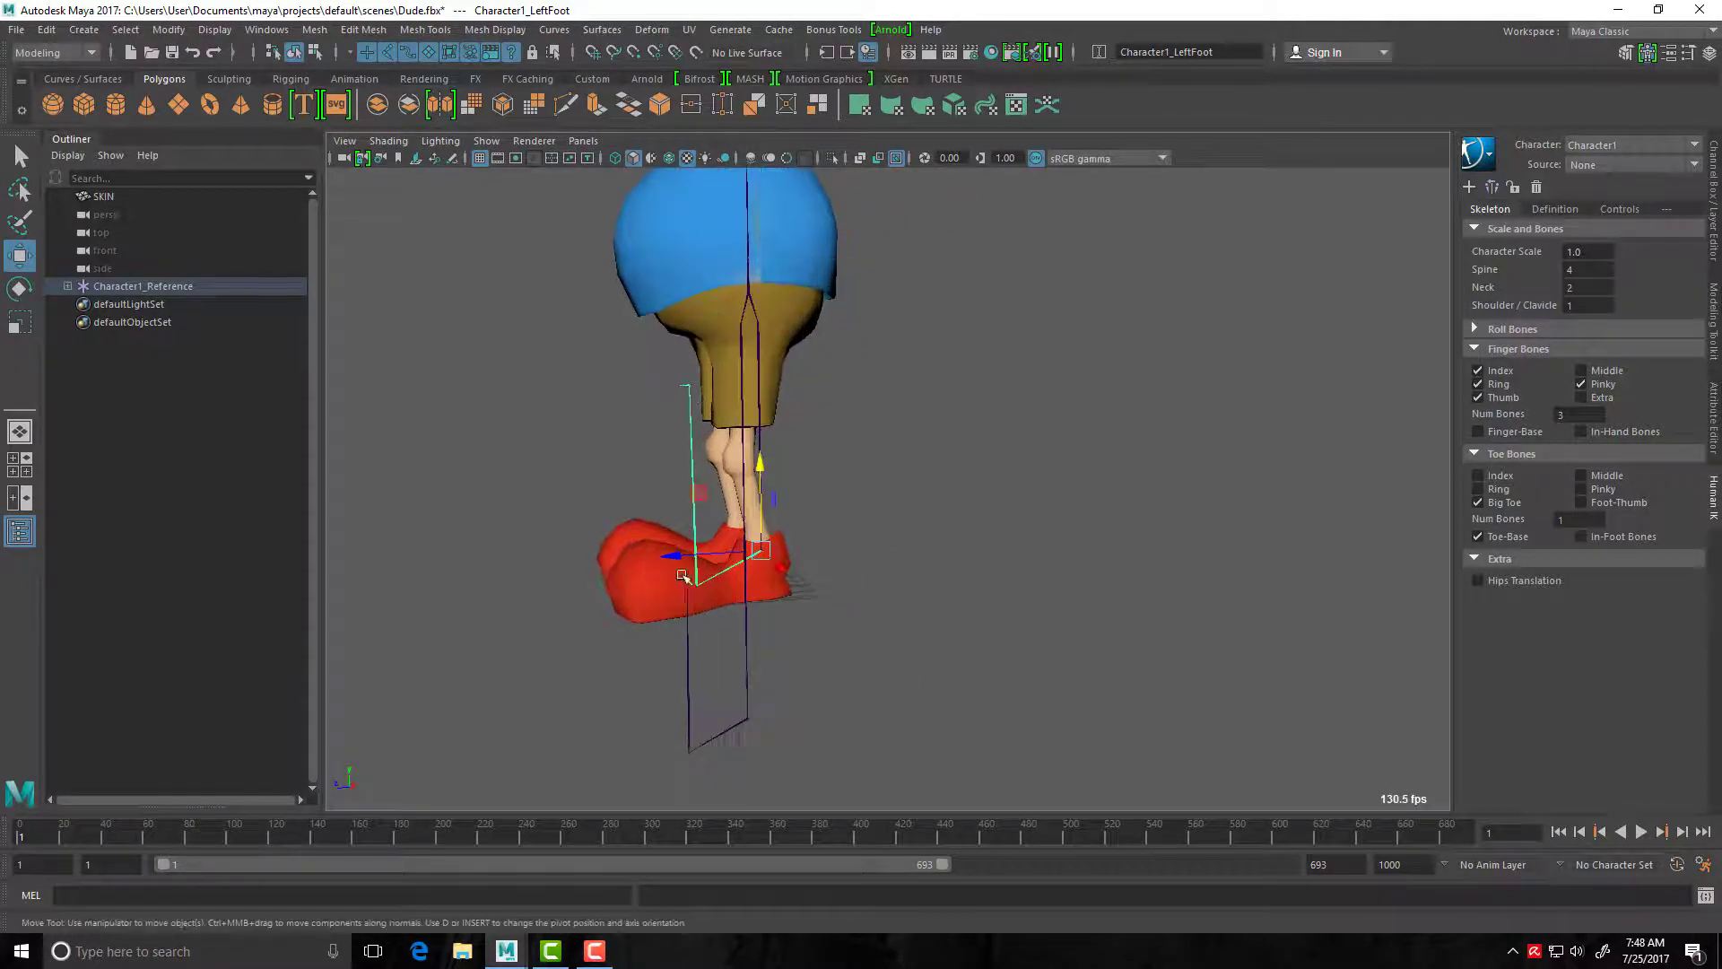
pyautogui.click(688, 390)
pyautogui.moveTo(611, 387); pyautogui.dragTo(571, 397)
pyautogui.click(572, 398)
pyautogui.click(672, 383)
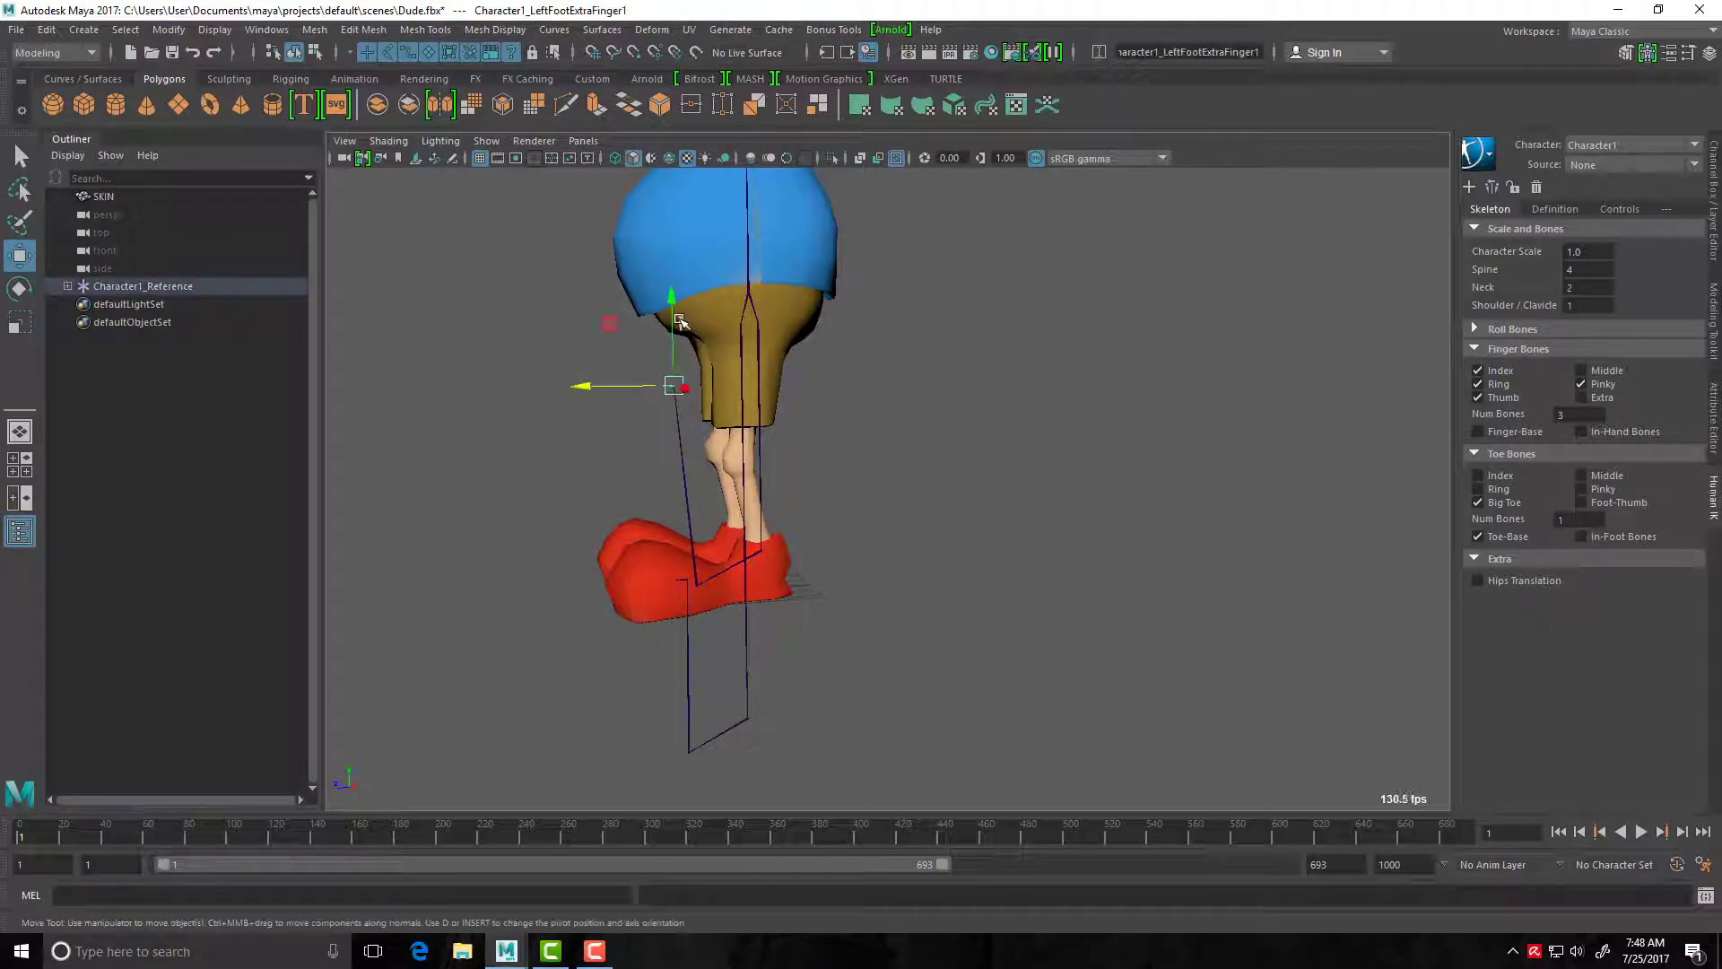
pyautogui.moveTo(674, 305); pyautogui.dragTo(619, 513)
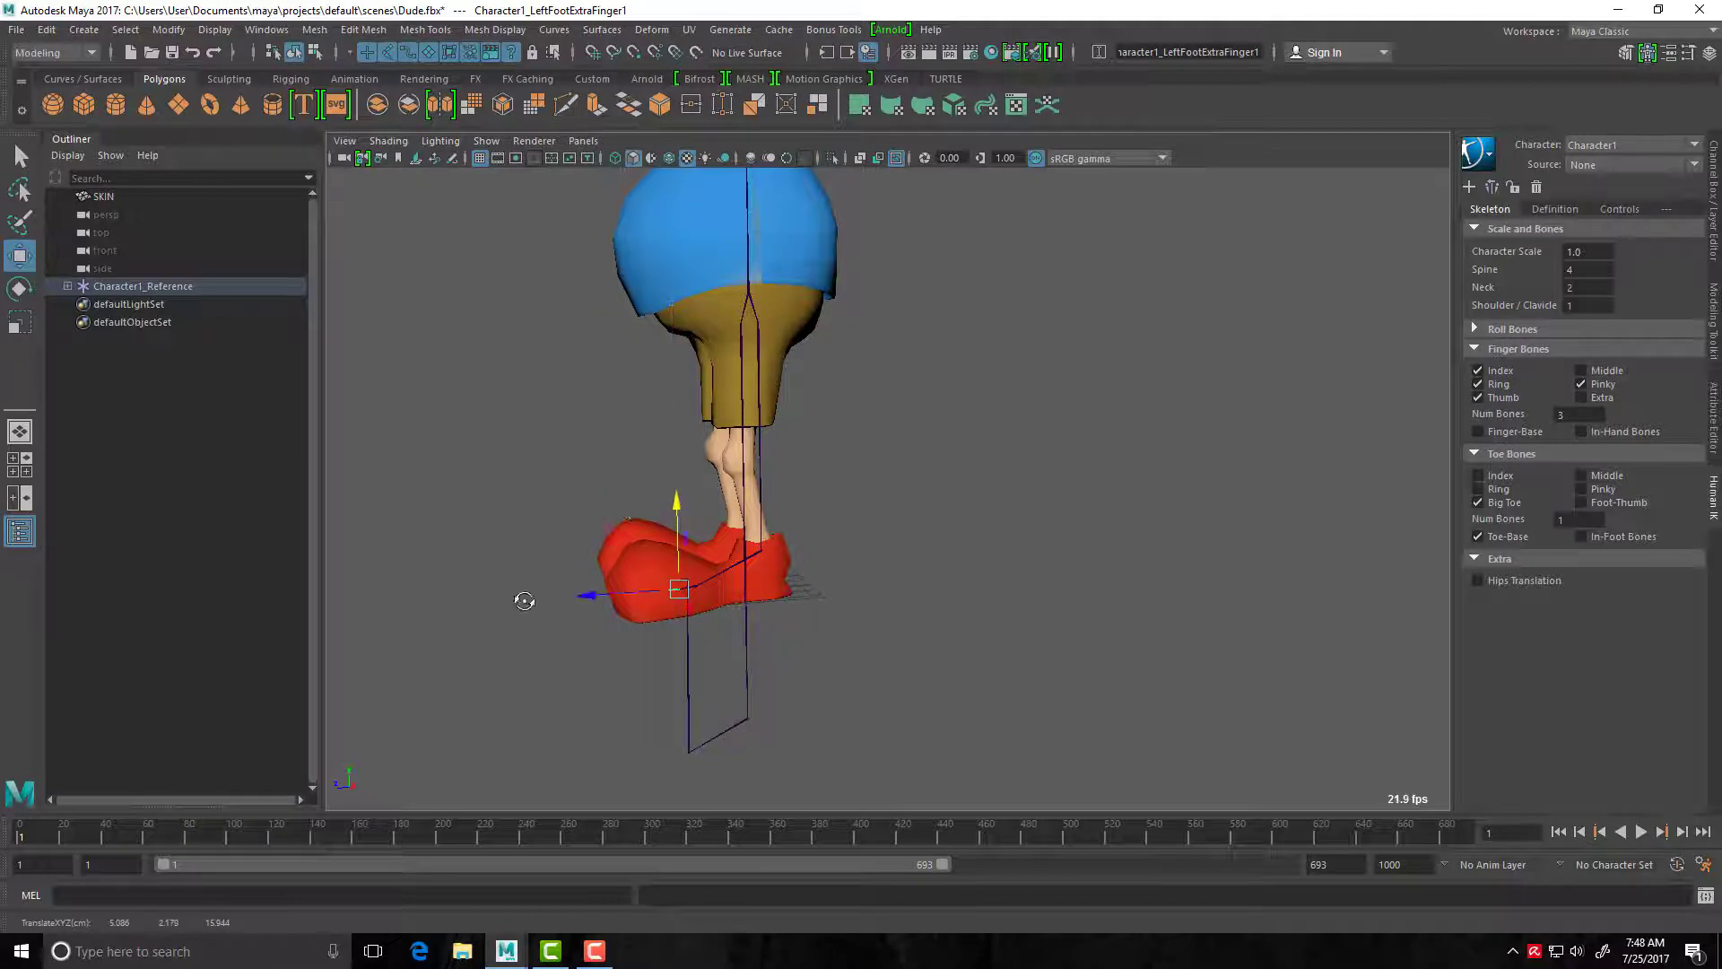
pyautogui.keyDown('alt'); pyautogui.moveTo(553, 619); pyautogui.dragTo(915, 705); pyautogui.keyUp('alt')
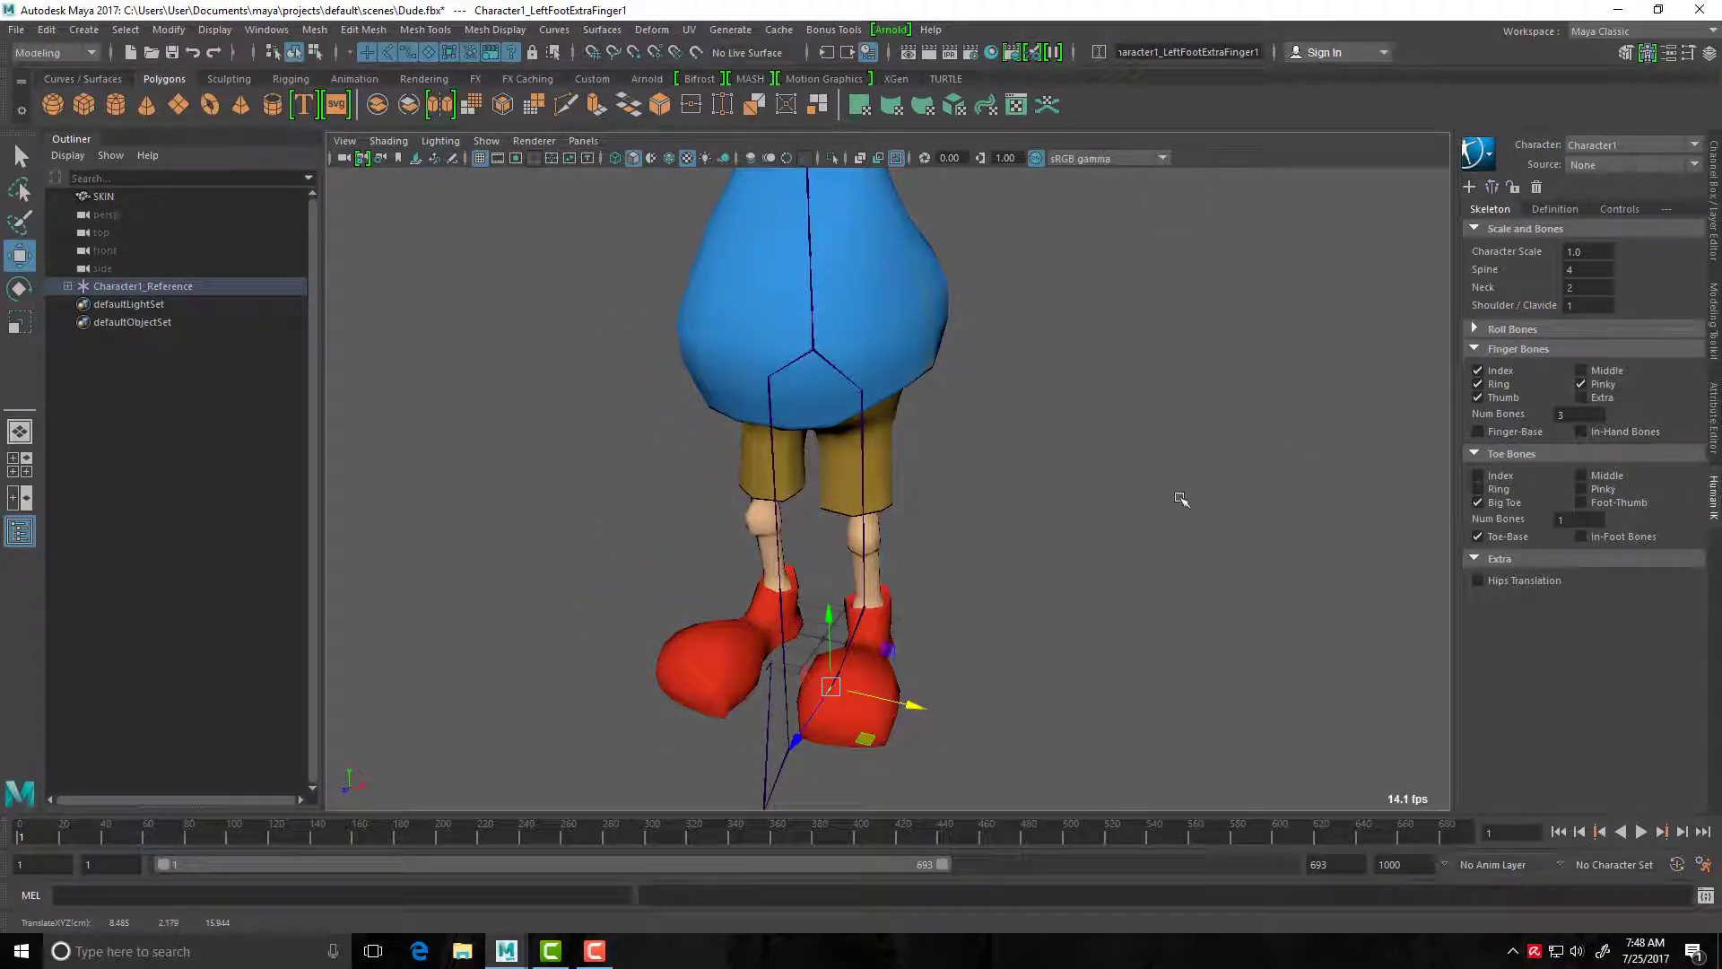
# Select the hips joint and open the character's HumanIK definition.
pyautogui.keyDown('alt'); pyautogui.moveTo(1077, 535); pyautogui.dragTo(1065, 493); pyautogui.keyUp('alt')
pyautogui.keyDown('alt'); pyautogui.moveTo(1064, 493); pyautogui.dragTo(1080, 584, button='middle'); pyautogui.keyUp('alt')
pyautogui.scroll(5, 1080, 584)
pyautogui.click(863, 451)
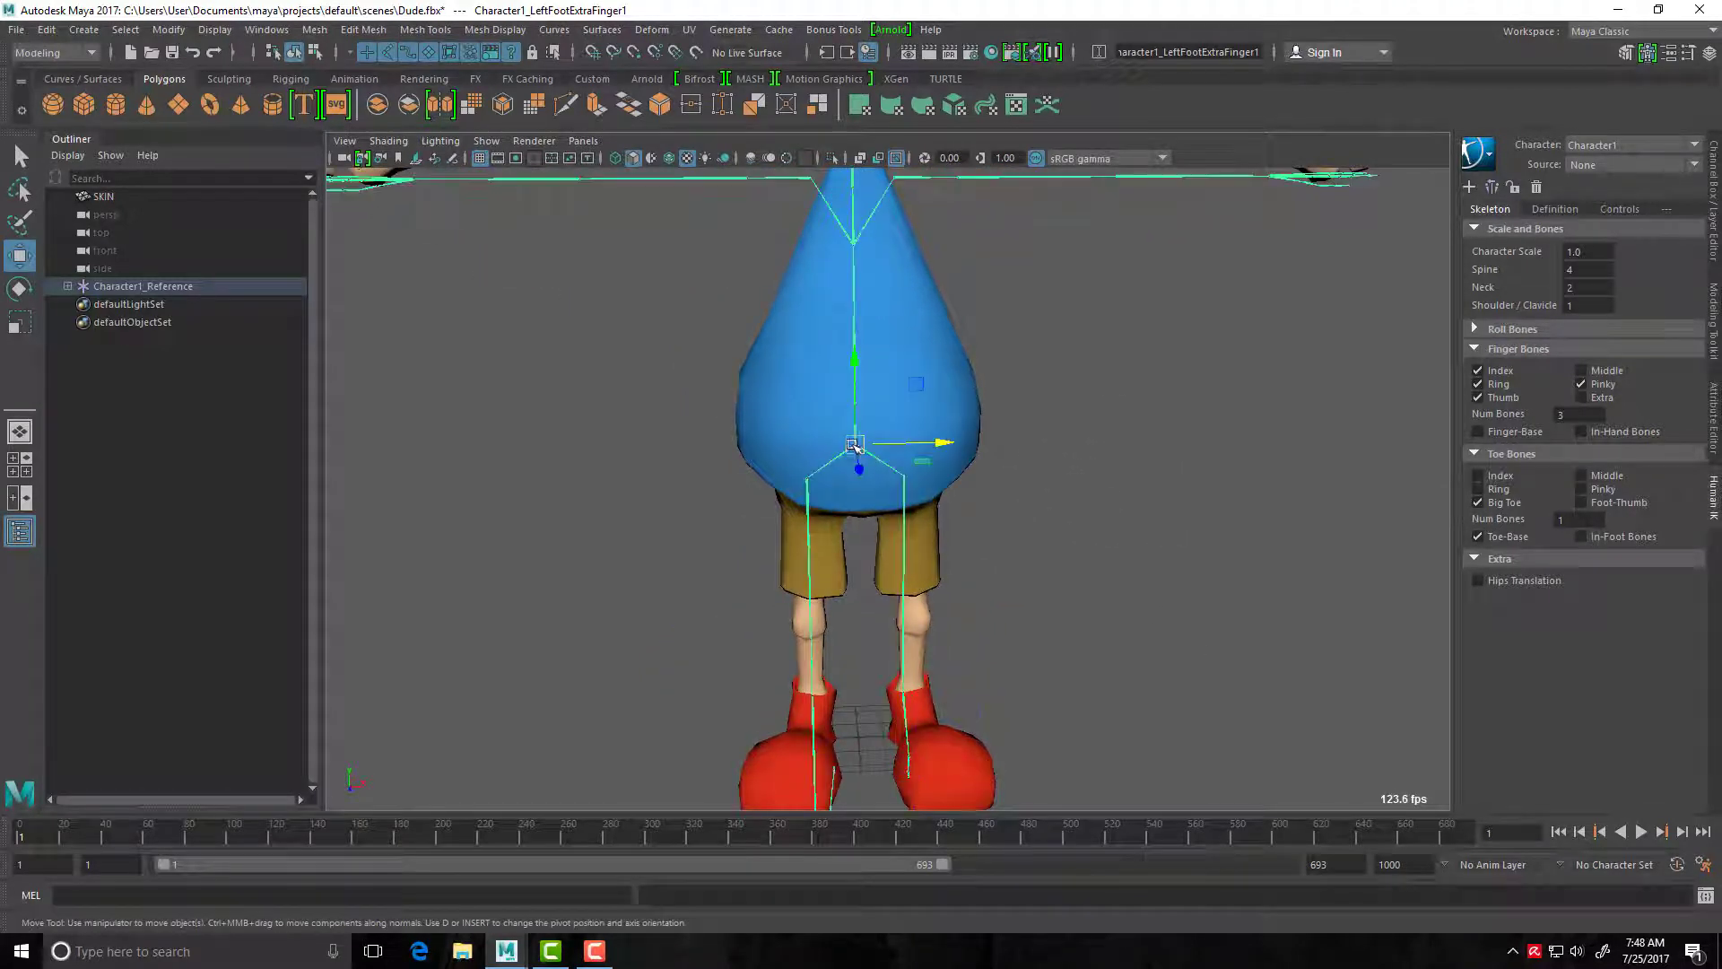
pyautogui.scroll(-6, 1013, 417)
pyautogui.moveTo(1037, 442)
pyautogui.keyDown('alt'); pyautogui.mouseDown()
pyautogui.moveTo(841, 455)
pyautogui.moveTo(1023, 431)
pyautogui.mouseUp(); pyautogui.keyUp('alt')
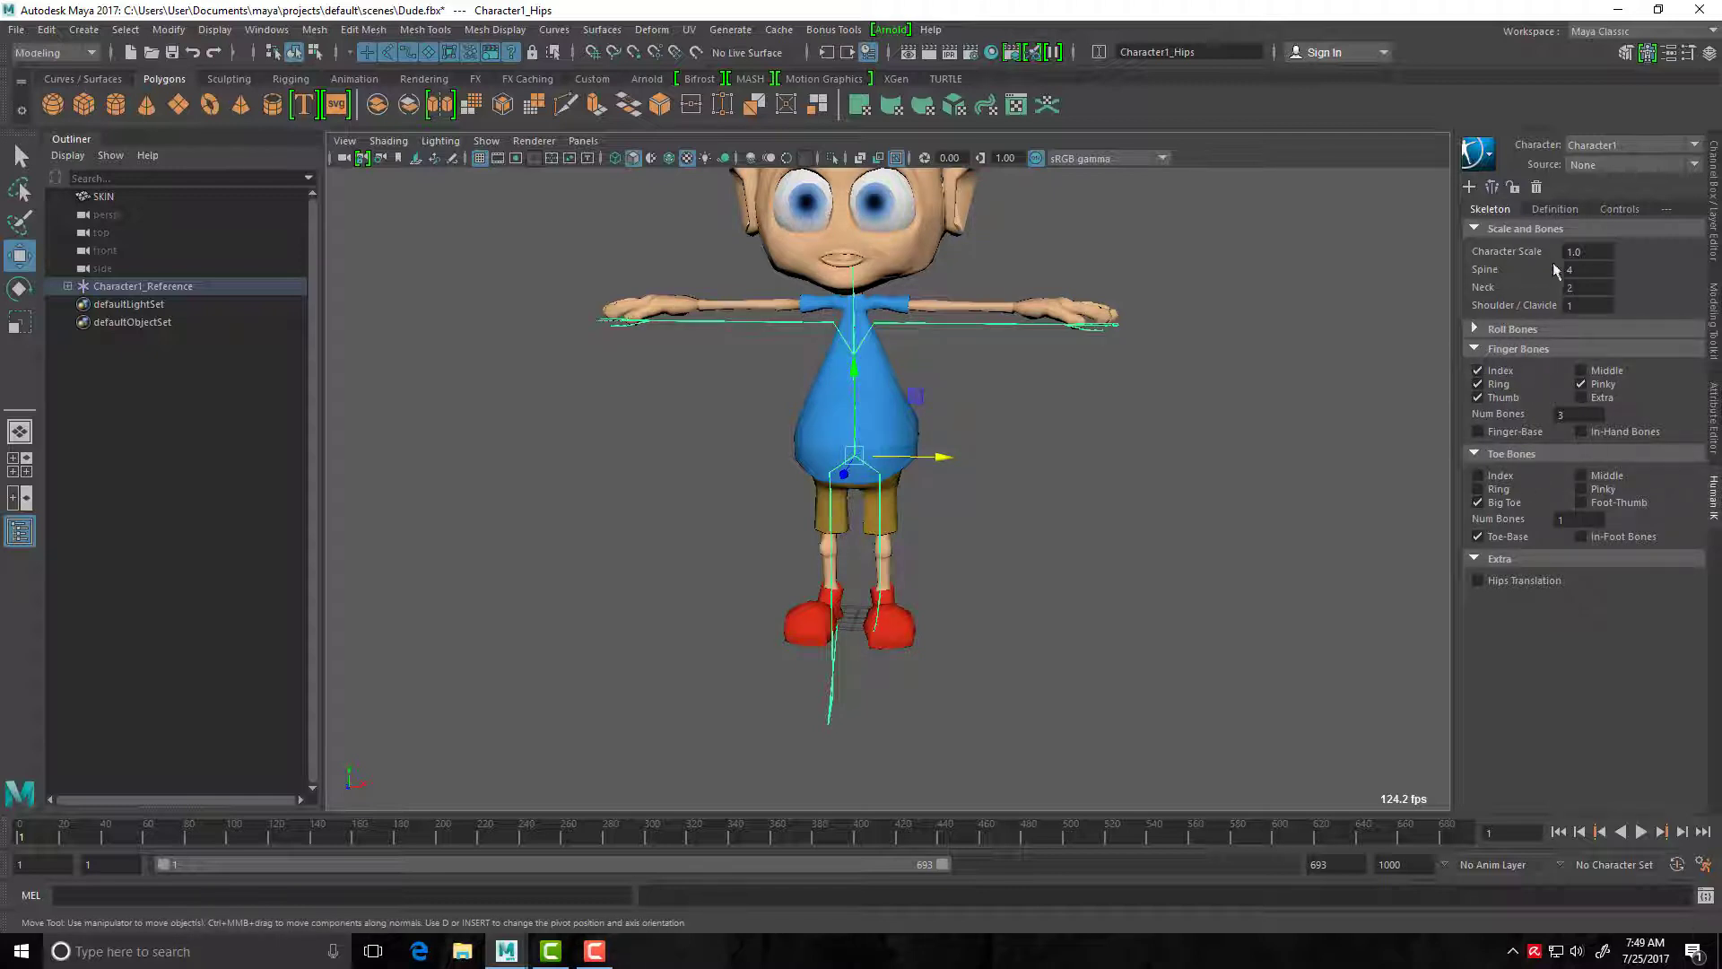
pyautogui.click(1547, 208)
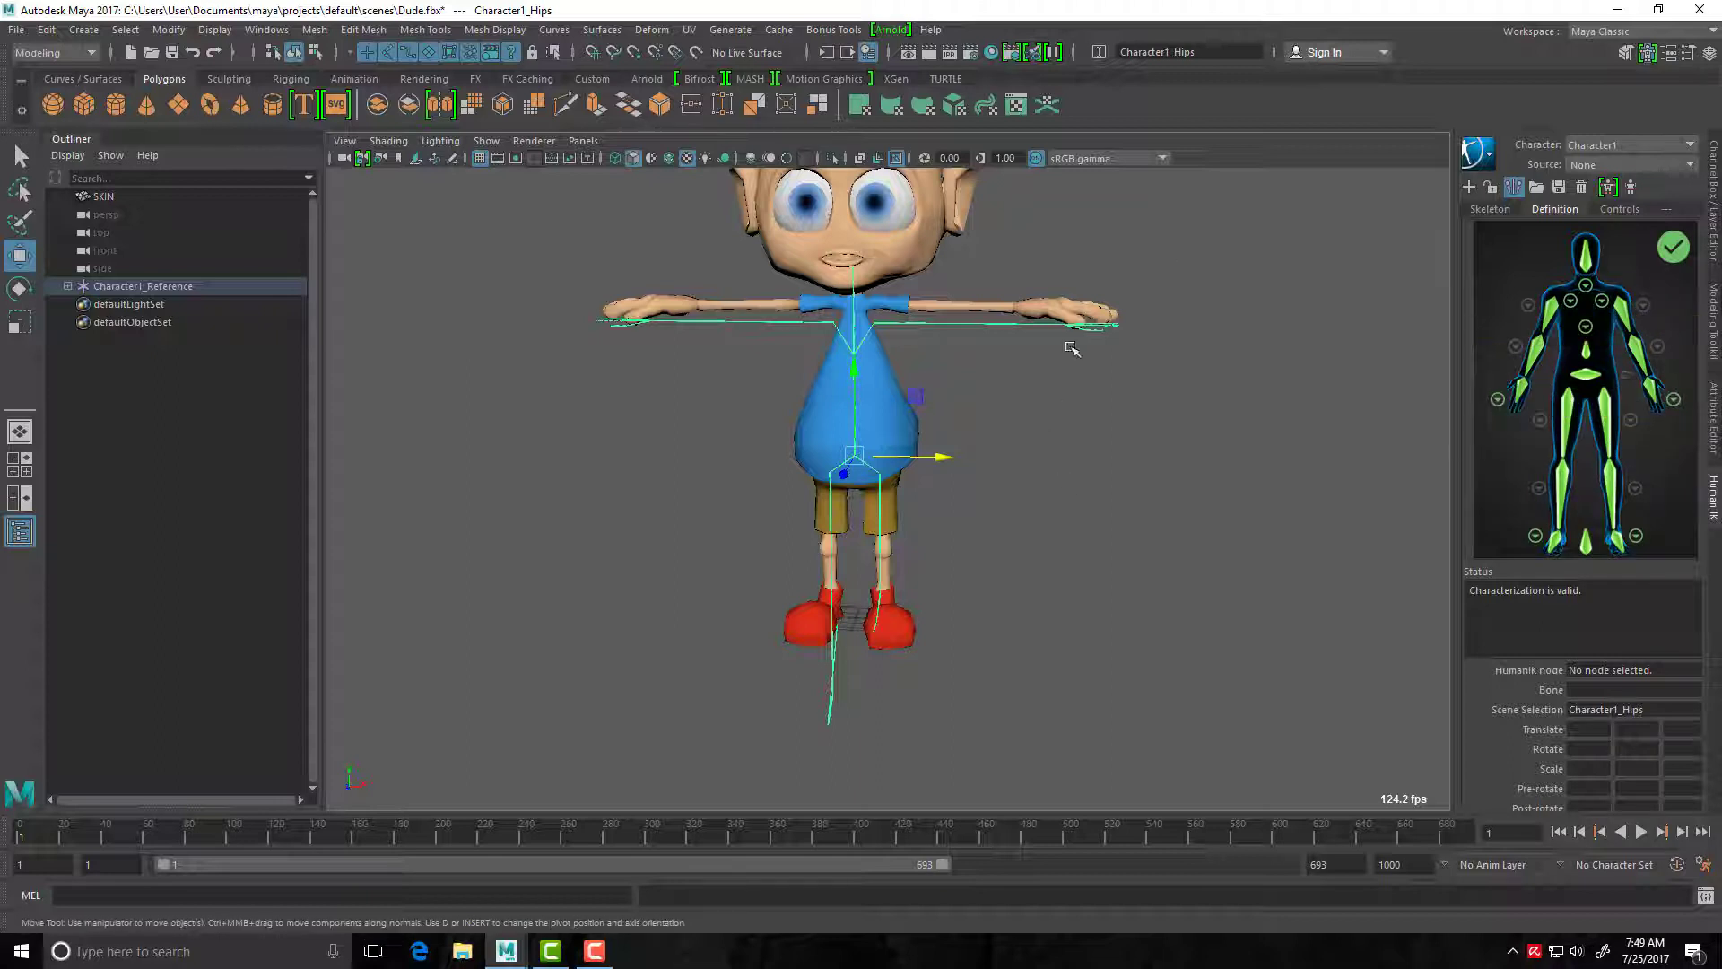
# Try moving the left forearm joint out of line with the arm, and undo the change.
pyautogui.scroll(5, 931, 445)
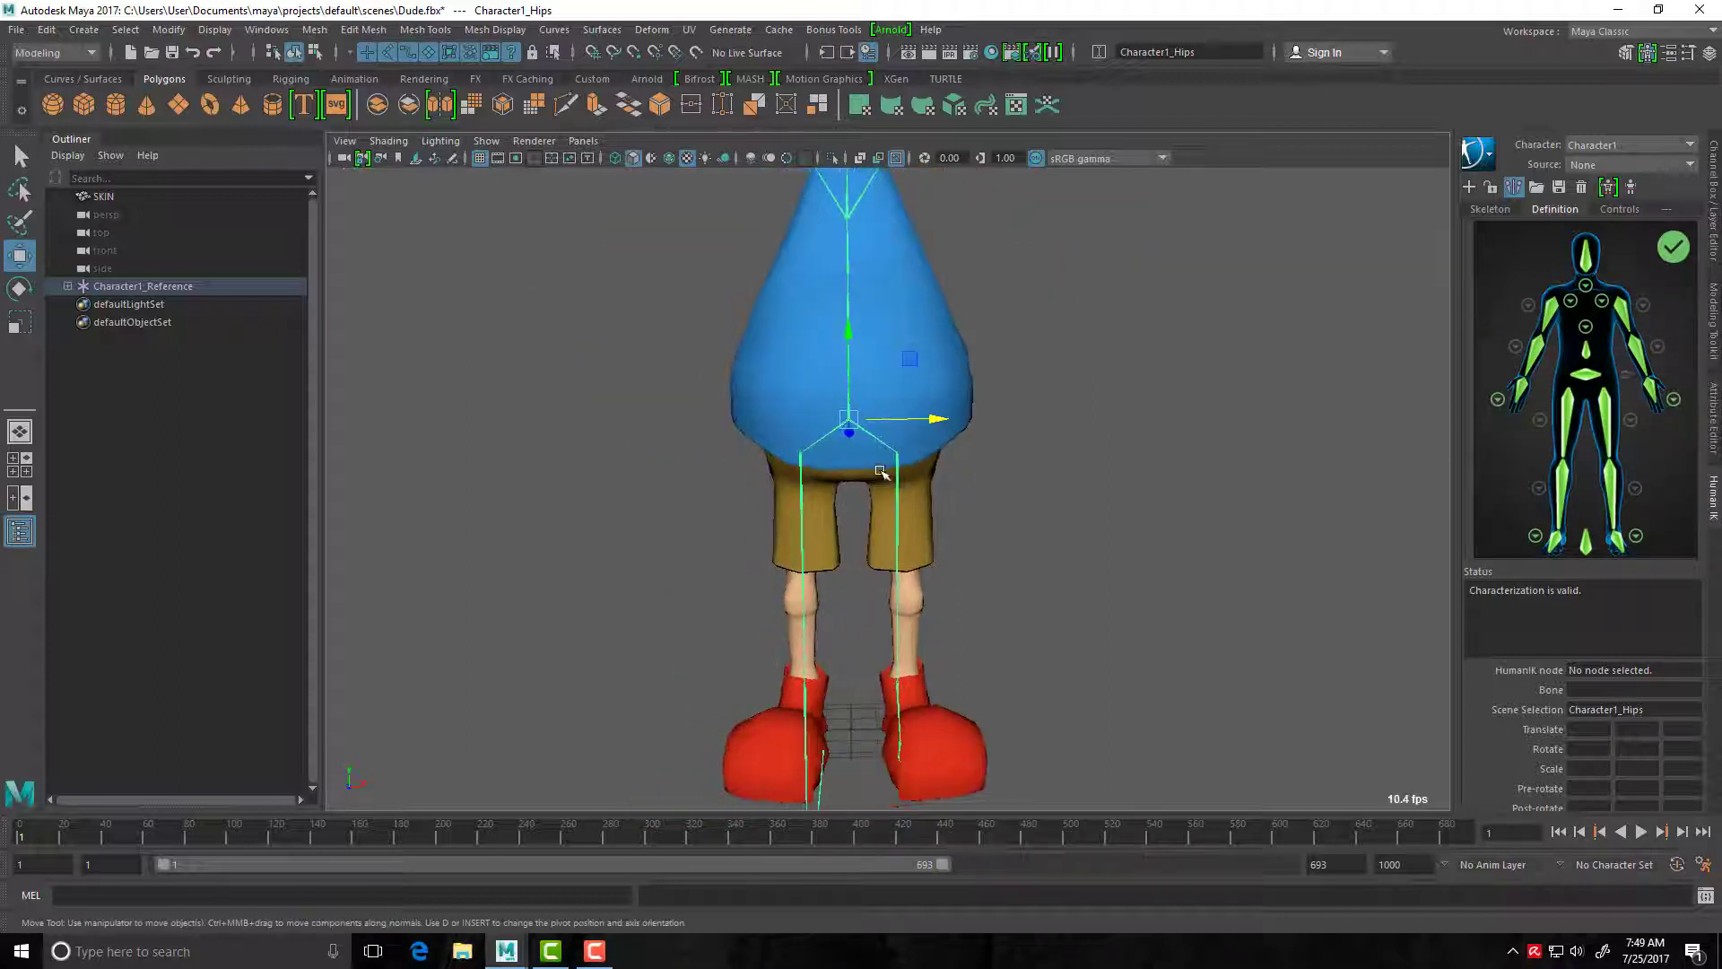
pyautogui.scroll(-3, 941, 376)
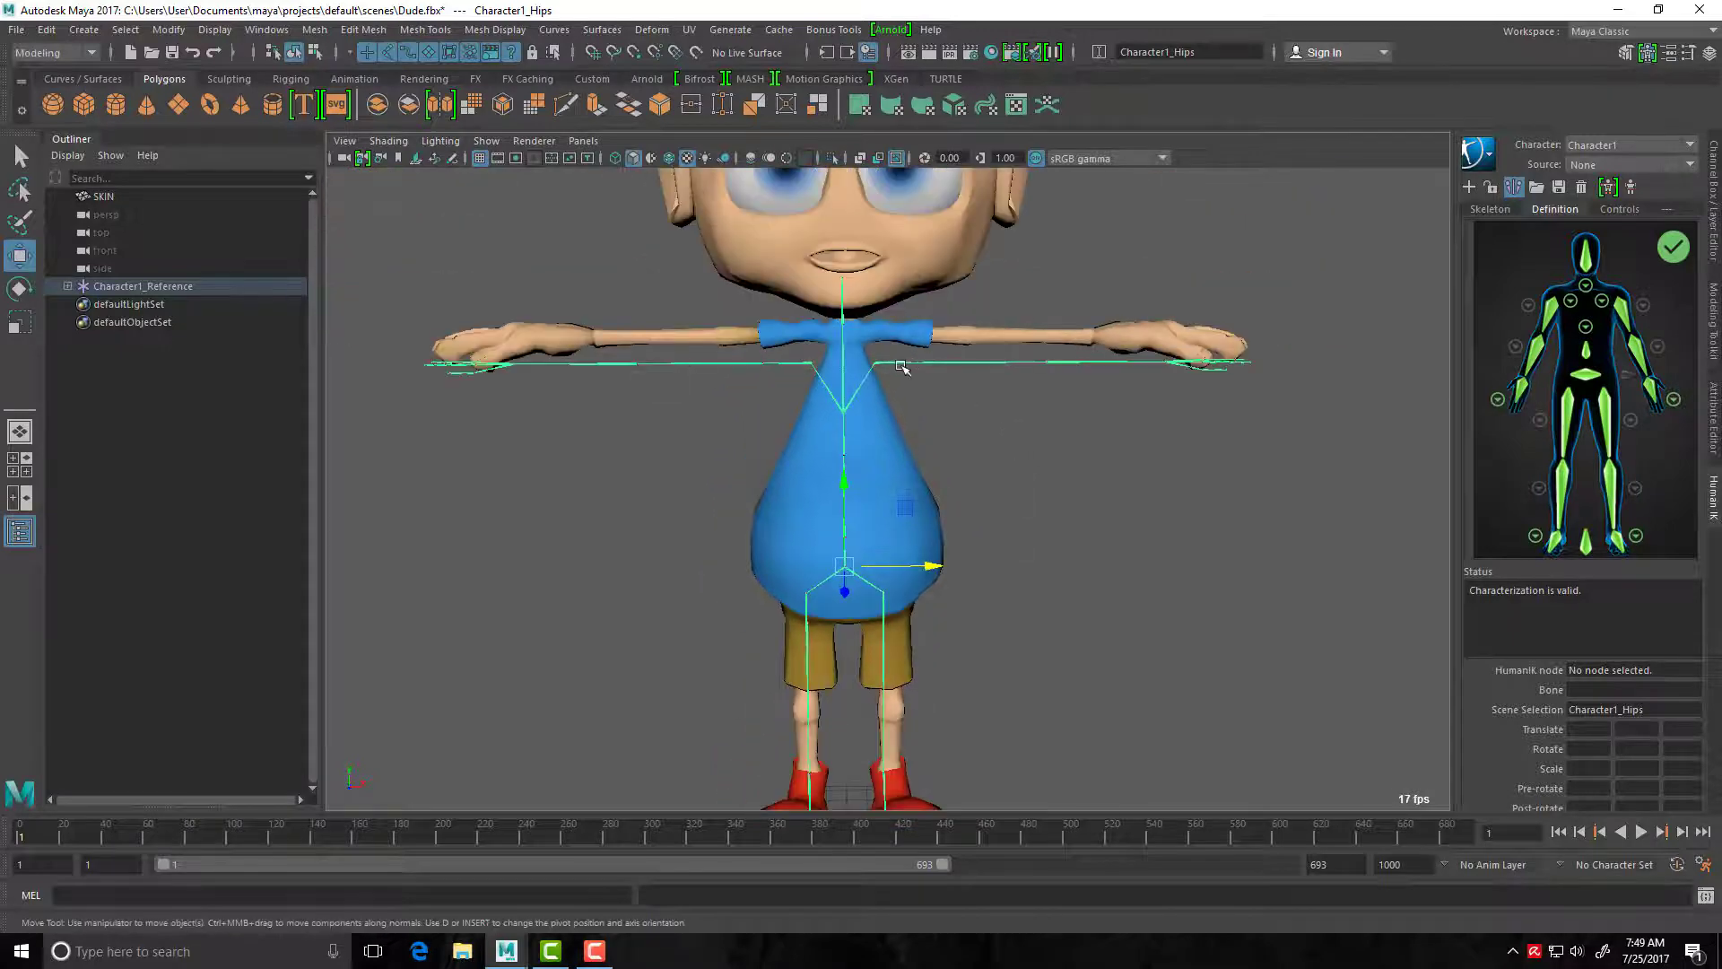
pyautogui.click(901, 367)
pyautogui.keyDown('alt'); pyautogui.moveTo(891, 373); pyautogui.dragTo(788, 480); pyautogui.keyUp('alt')
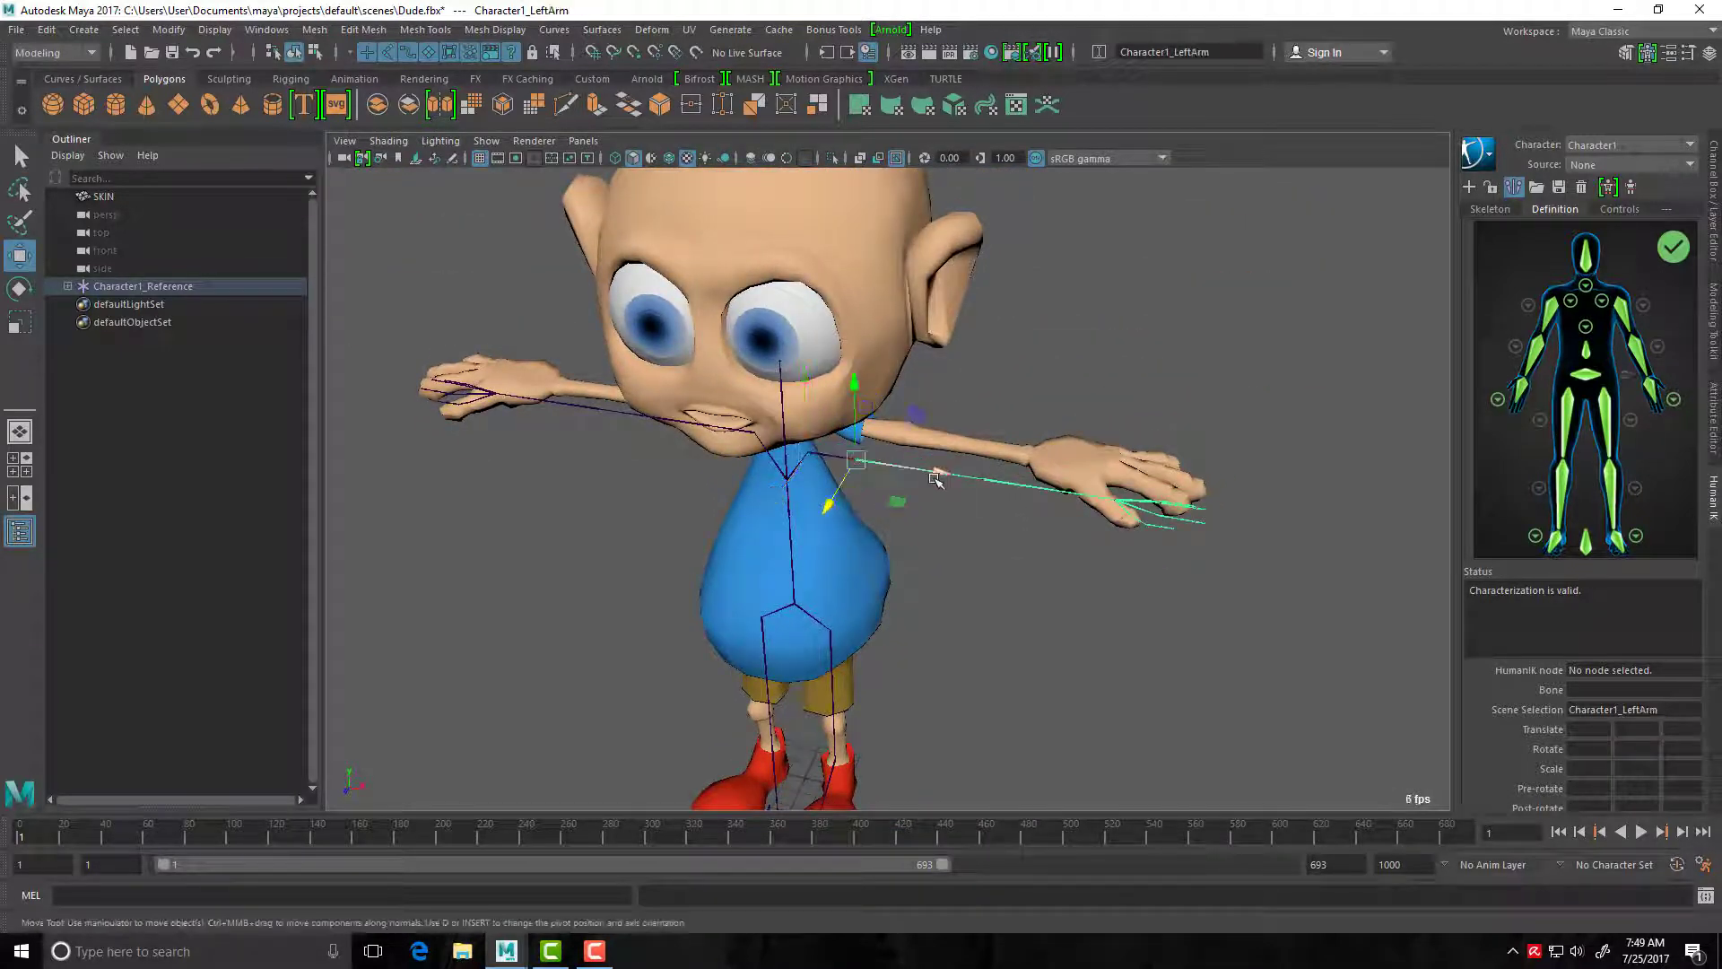
pyautogui.click(1000, 484)
pyautogui.moveTo(978, 500); pyautogui.dragTo(973, 502)
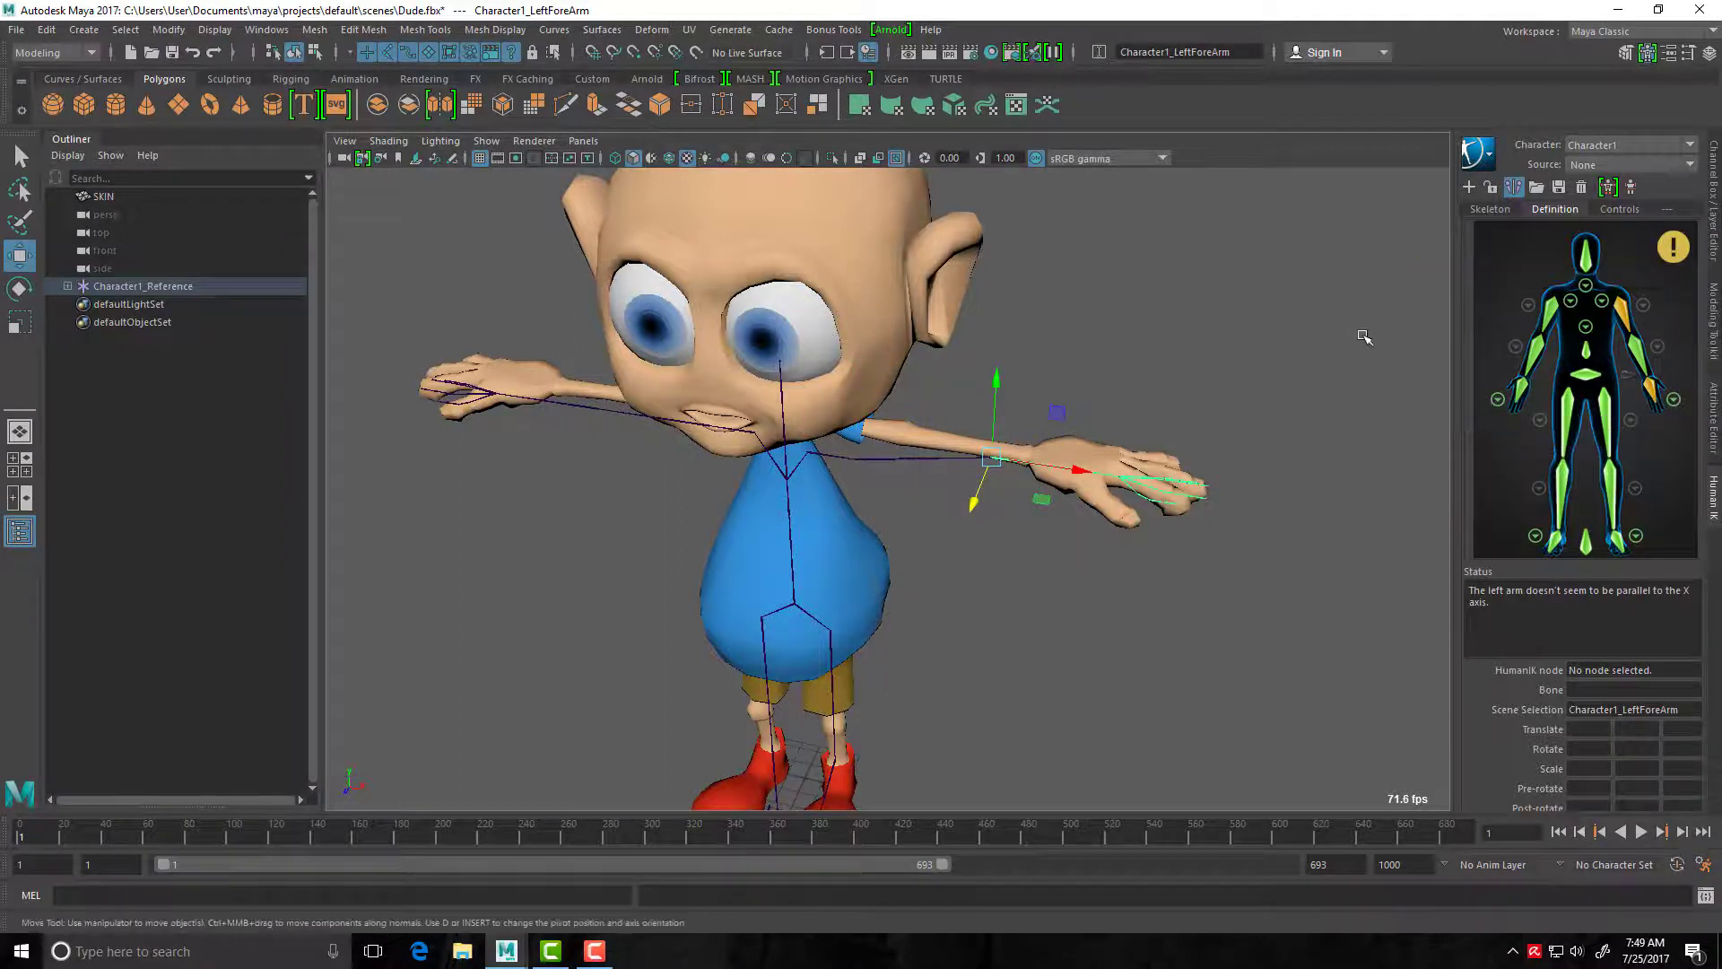
pyautogui.hotkey('ctrl', 'z')
pyautogui.hotkey('ctrl', 'z')
pyautogui.hotkey('ctrl', 'z')
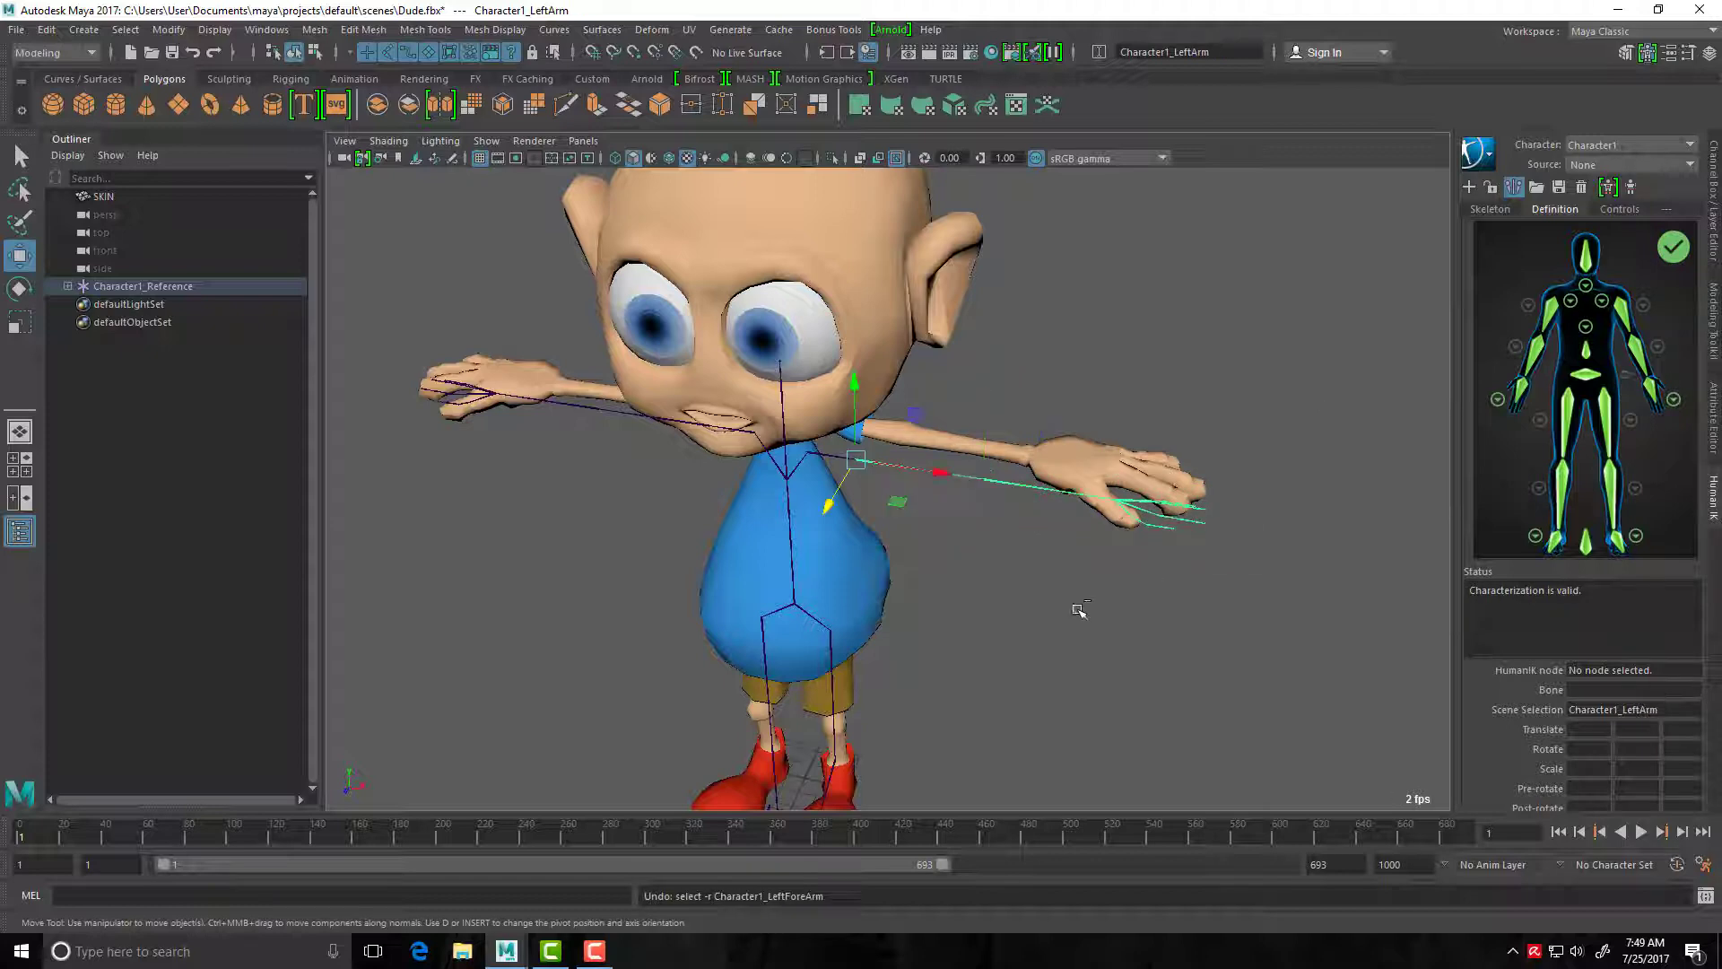
# Move the left knee joint up and forward so it sits inside the model's left knee.
pyautogui.keyDown('alt'); pyautogui.moveTo(908, 657); pyautogui.dragTo(931, 631); pyautogui.keyUp('alt')
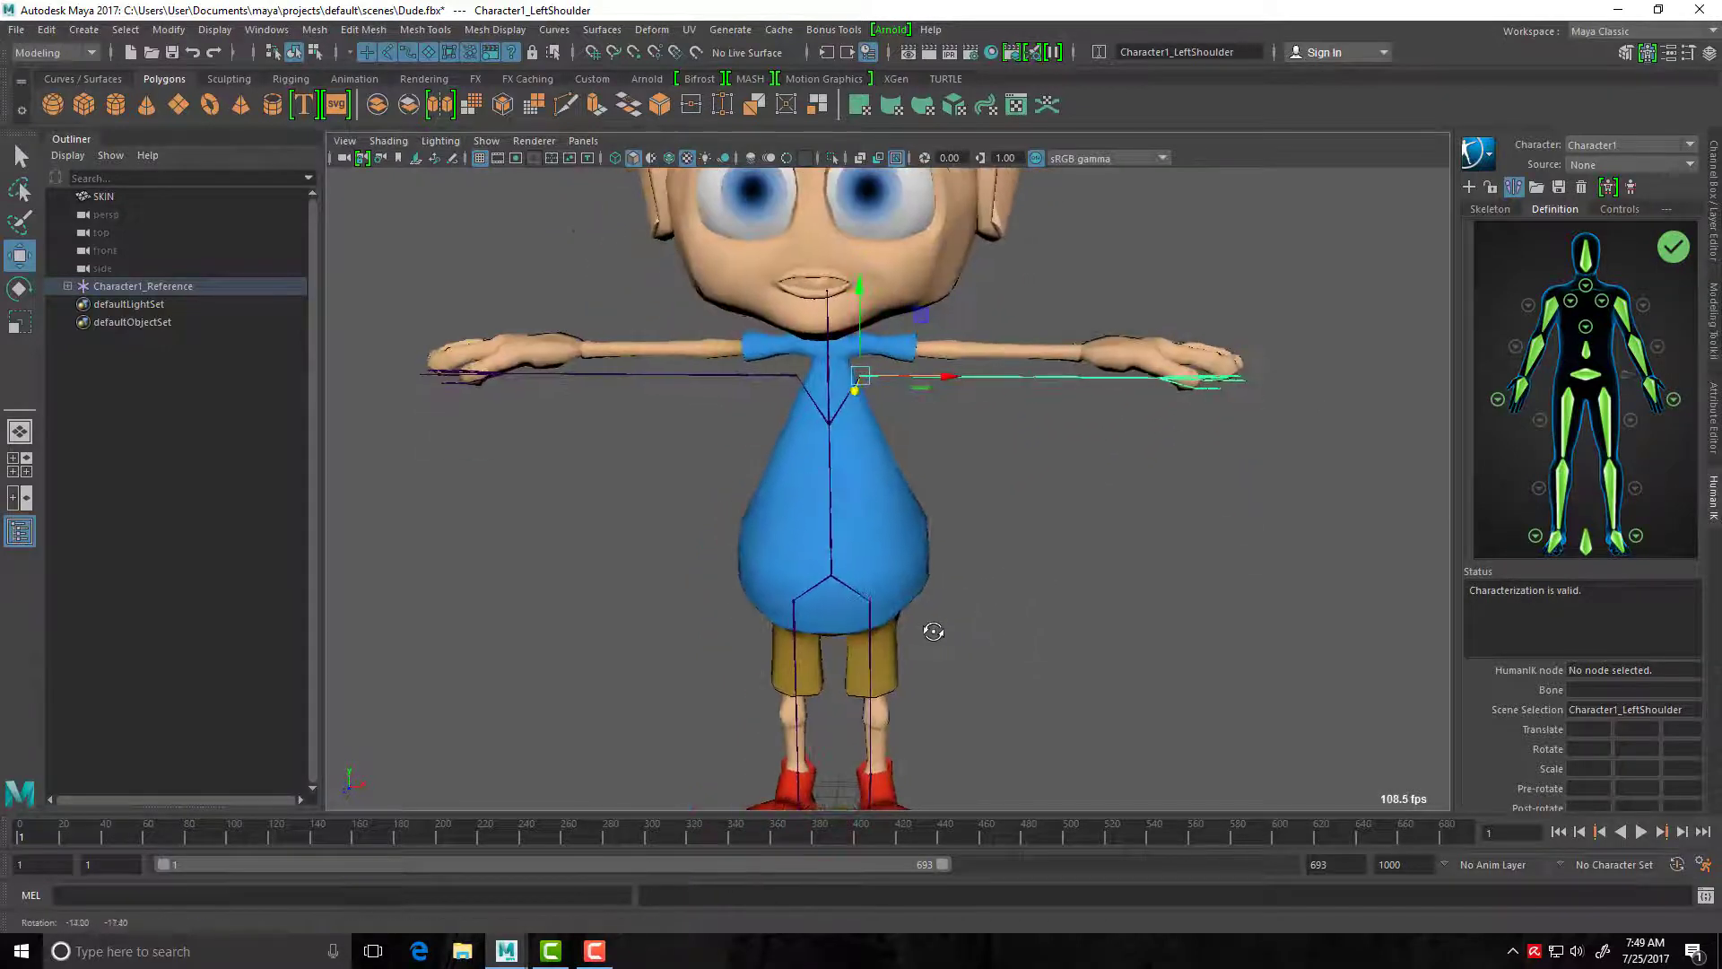
pyautogui.keyDown('alt'); pyautogui.moveTo(919, 592); pyautogui.dragTo(948, 413, button='middle'); pyautogui.keyUp('alt')
pyautogui.keyDown('alt'); pyautogui.moveTo(948, 413); pyautogui.dragTo(821, 354, button='right'); pyautogui.keyUp('alt')
pyautogui.keyDown('alt'); pyautogui.moveTo(876, 446); pyautogui.dragTo(849, 467, button='middle'); pyautogui.keyUp('alt')
pyautogui.keyDown('alt'); pyautogui.moveTo(848, 466); pyautogui.dragTo(1004, 666, button='right'); pyautogui.keyUp('alt')
pyautogui.click(895, 388)
pyautogui.moveTo(947, 370); pyautogui.dragTo(942, 529)
pyautogui.click(781, 563)
pyautogui.moveTo(770, 568); pyautogui.dragTo(745, 511)
pyautogui.moveTo(696, 565); pyautogui.dragTo(669, 567)
pyautogui.scroll(-3, 863, 555)
pyautogui.click(813, 560)
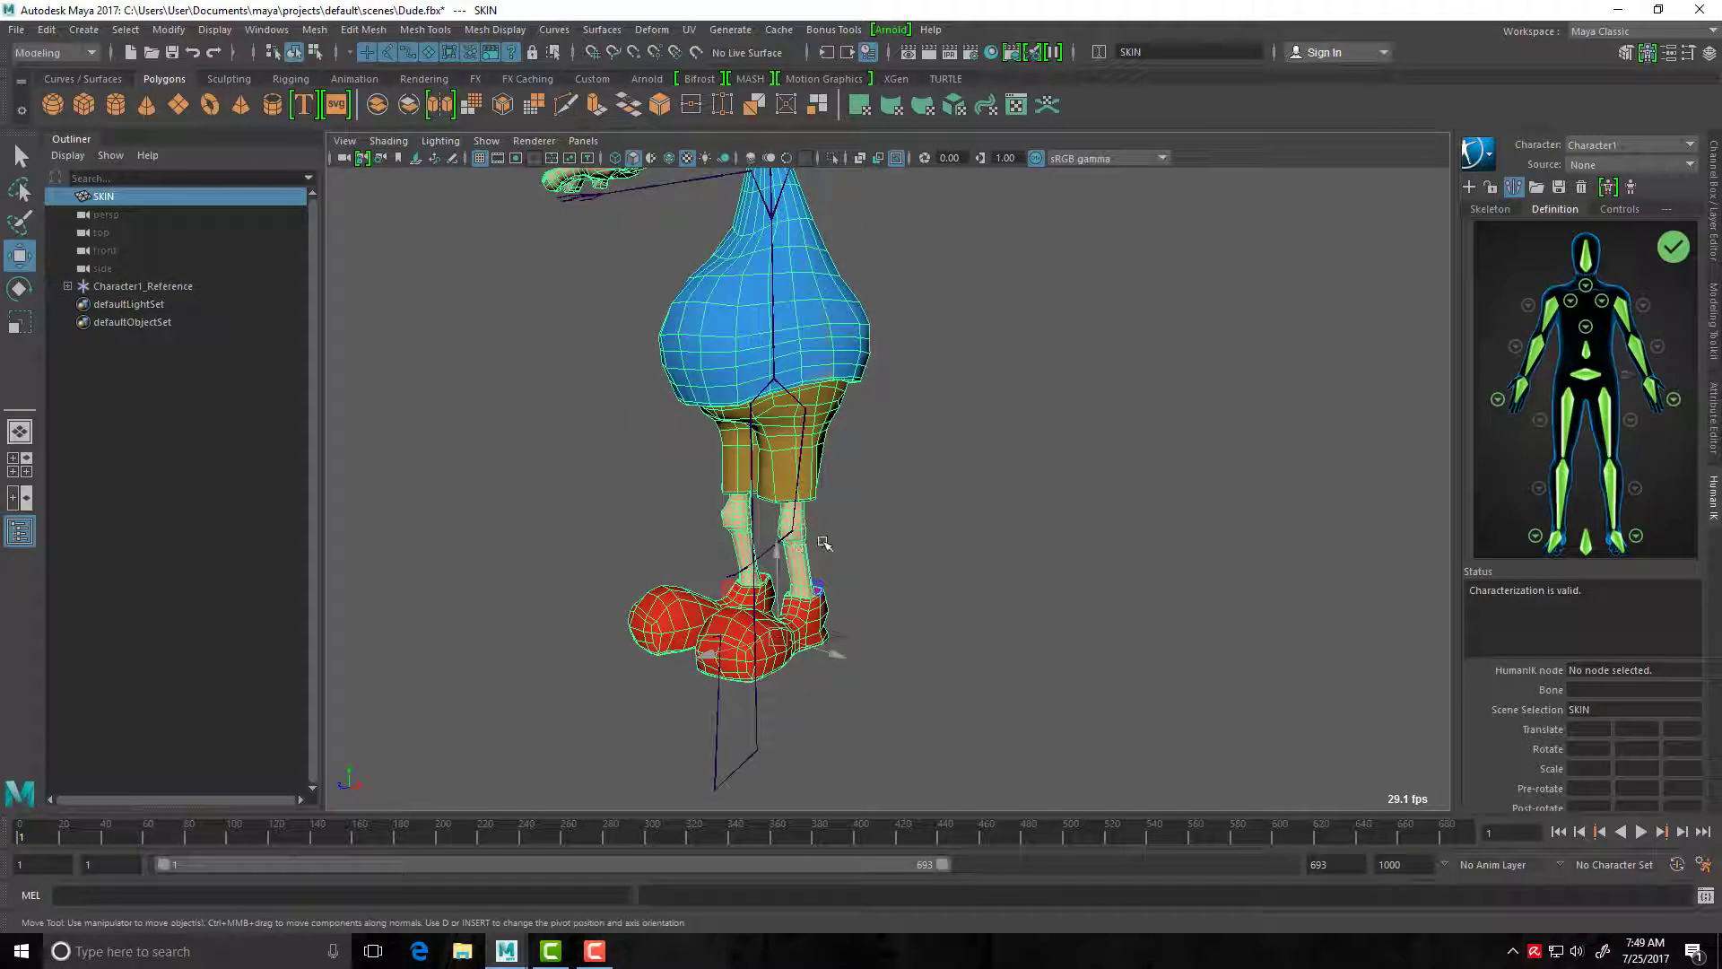
pyautogui.hotkey('ctrl', 'z')
# Move the left foot joint down and back so it sits at the ankle opening of the left shoe.
pyautogui.keyDown('alt'); pyautogui.moveTo(891, 515); pyautogui.dragTo(769, 510); pyautogui.keyUp('alt')
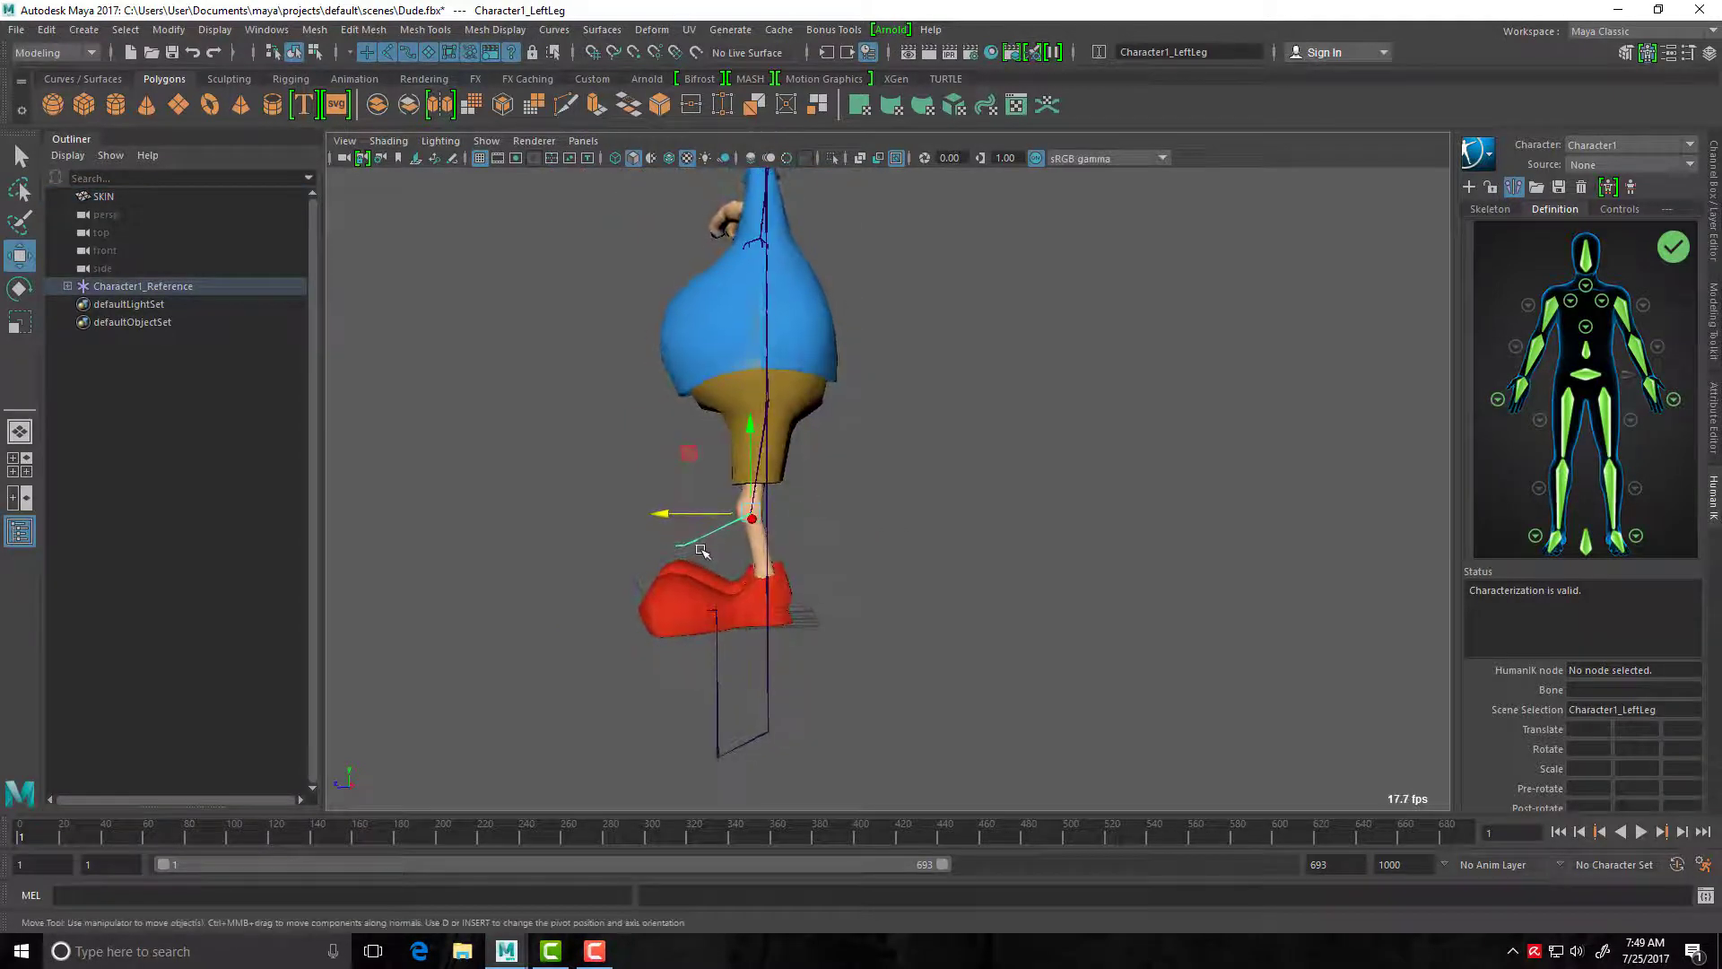
pyautogui.press('Down')
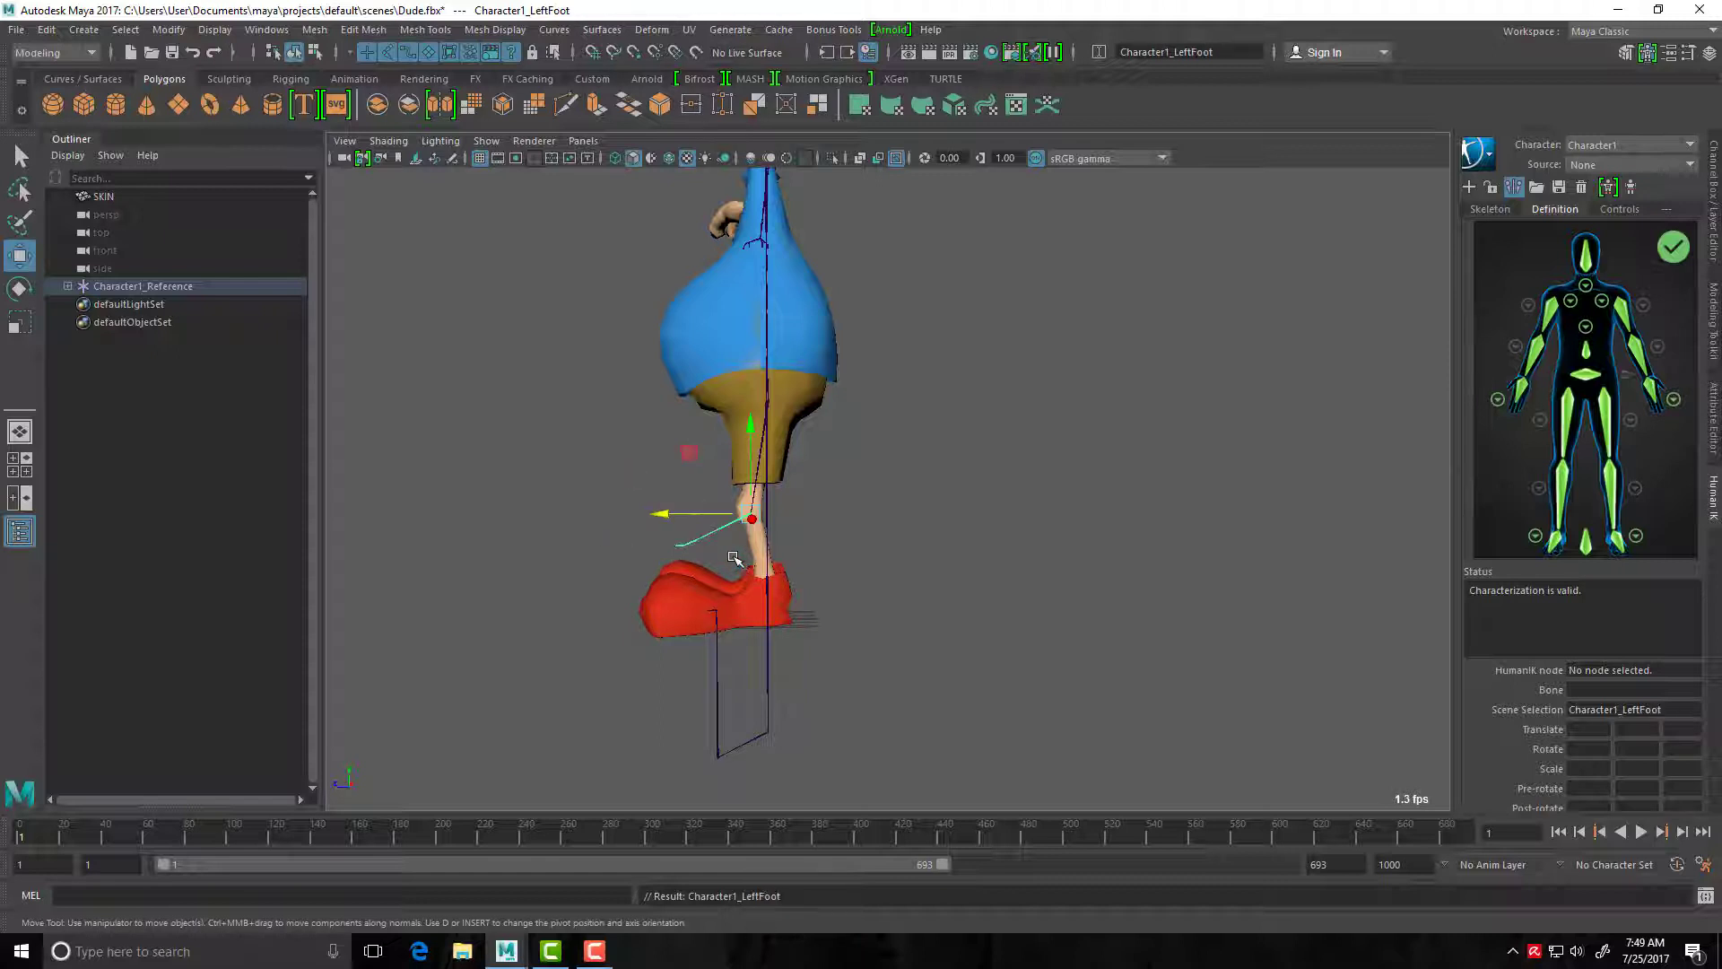
pyautogui.scroll(3, 733, 558)
pyautogui.scroll(3, 734, 558)
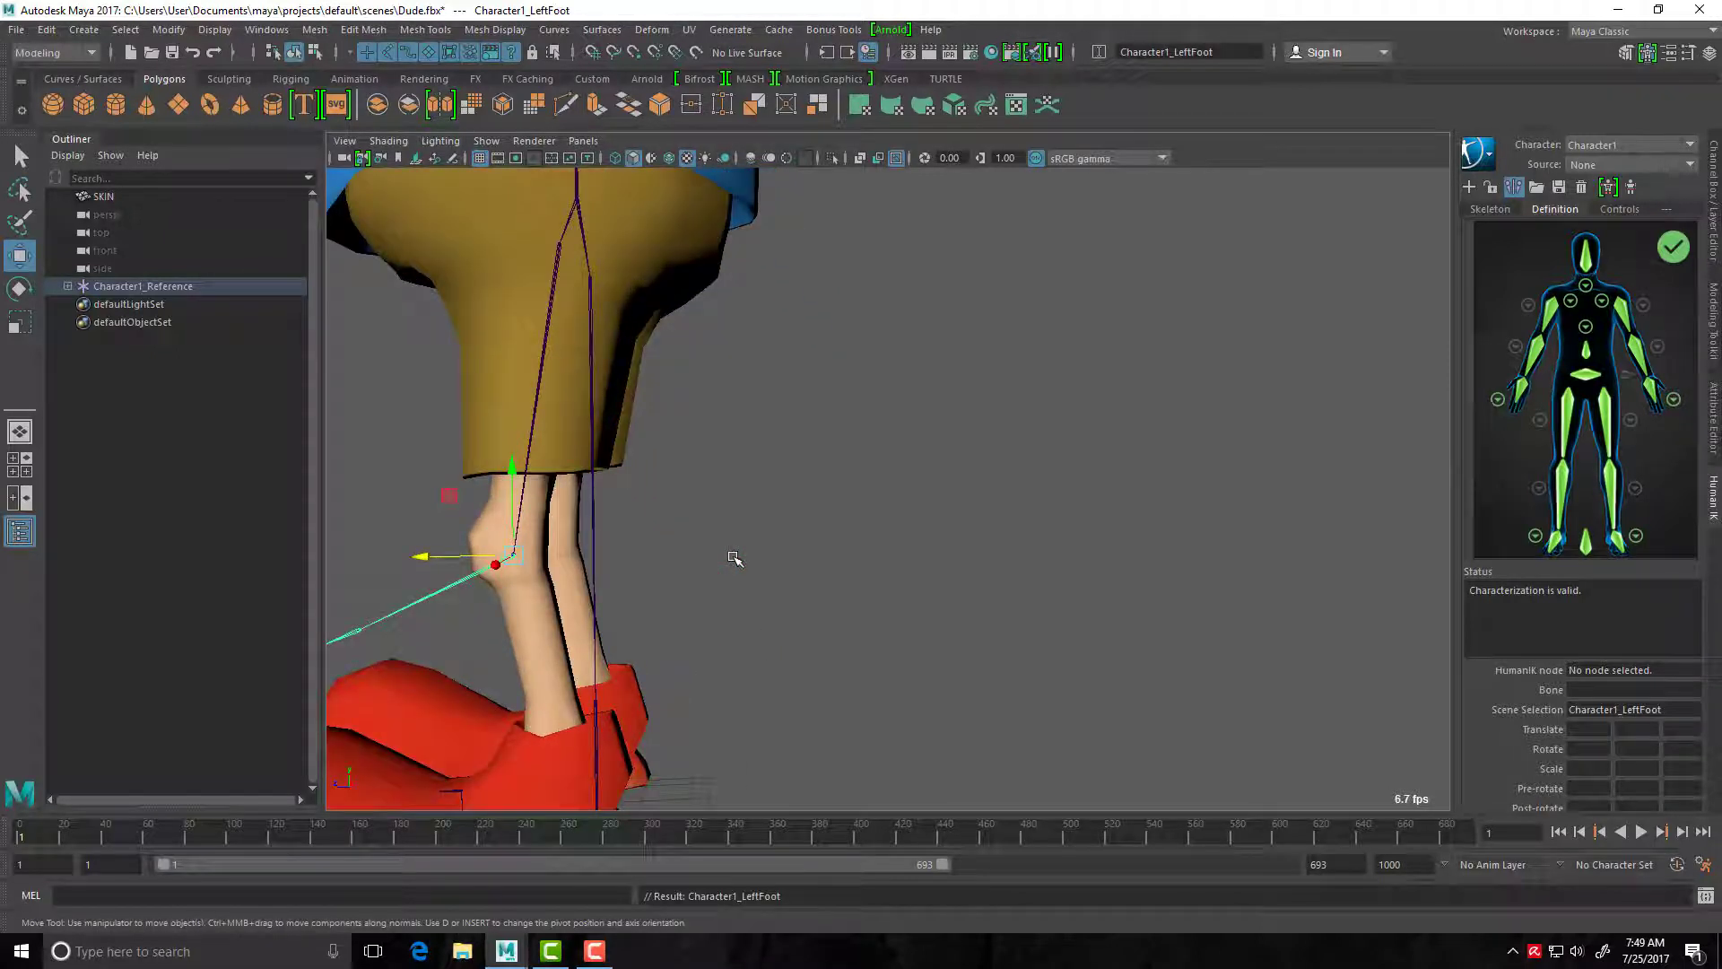
pyautogui.scroll(-5, 734, 558)
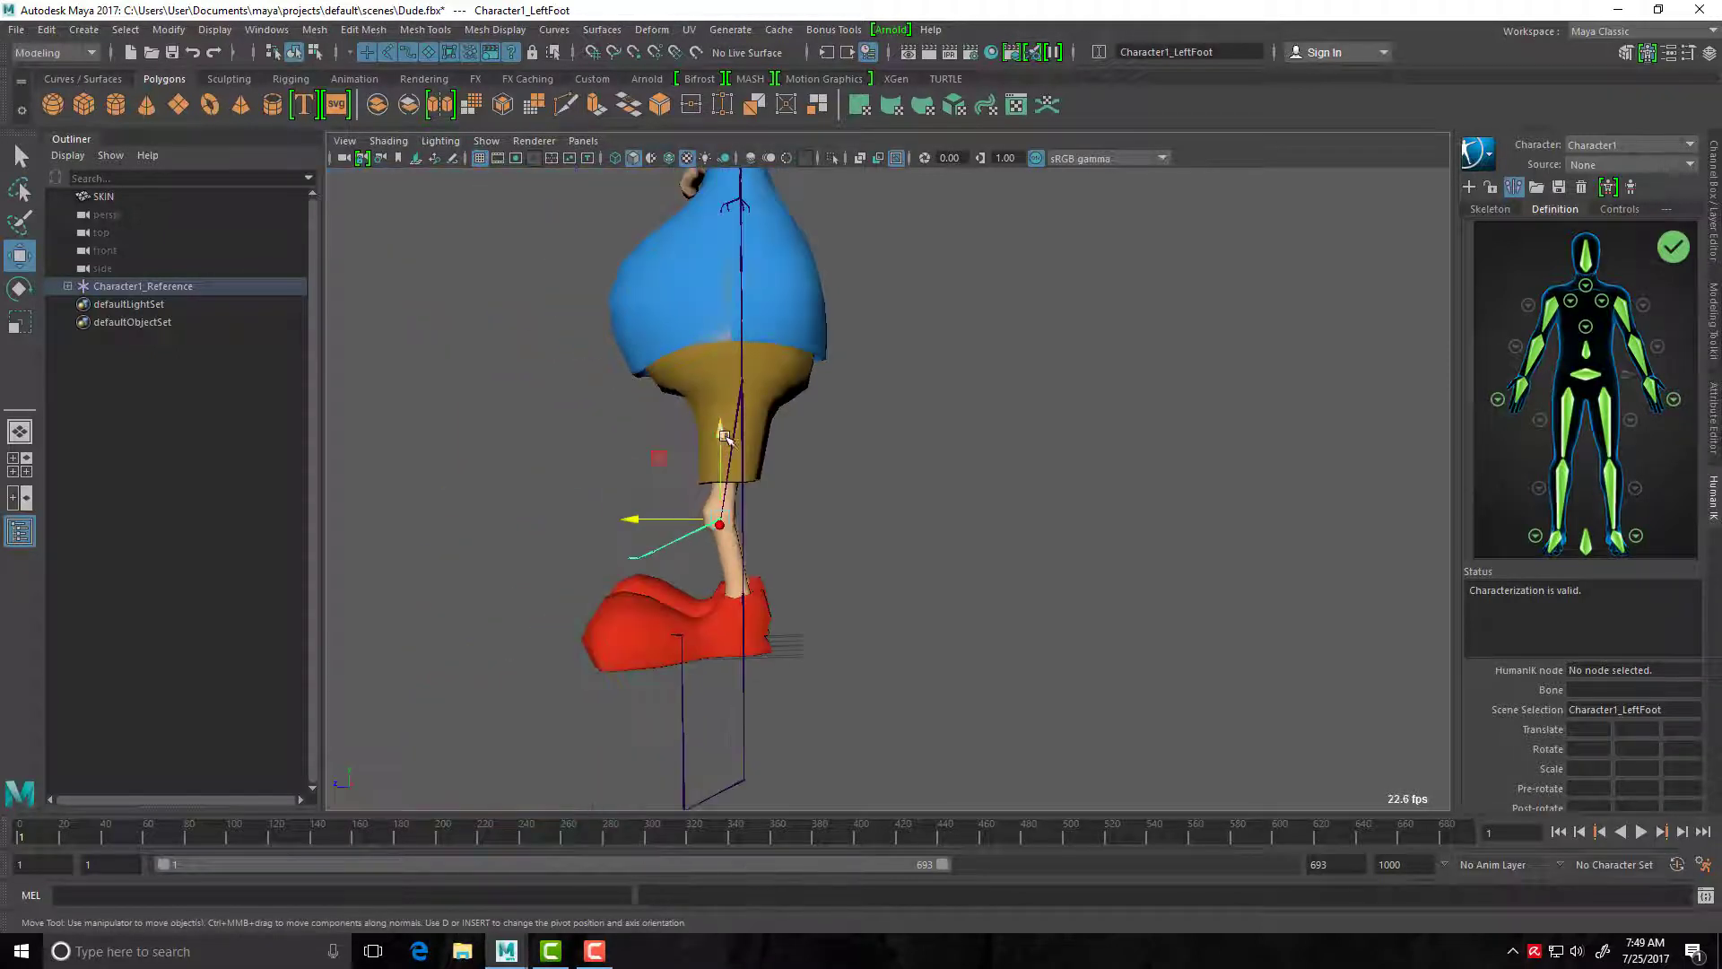
pyautogui.moveTo(723, 436); pyautogui.dragTo(711, 560)
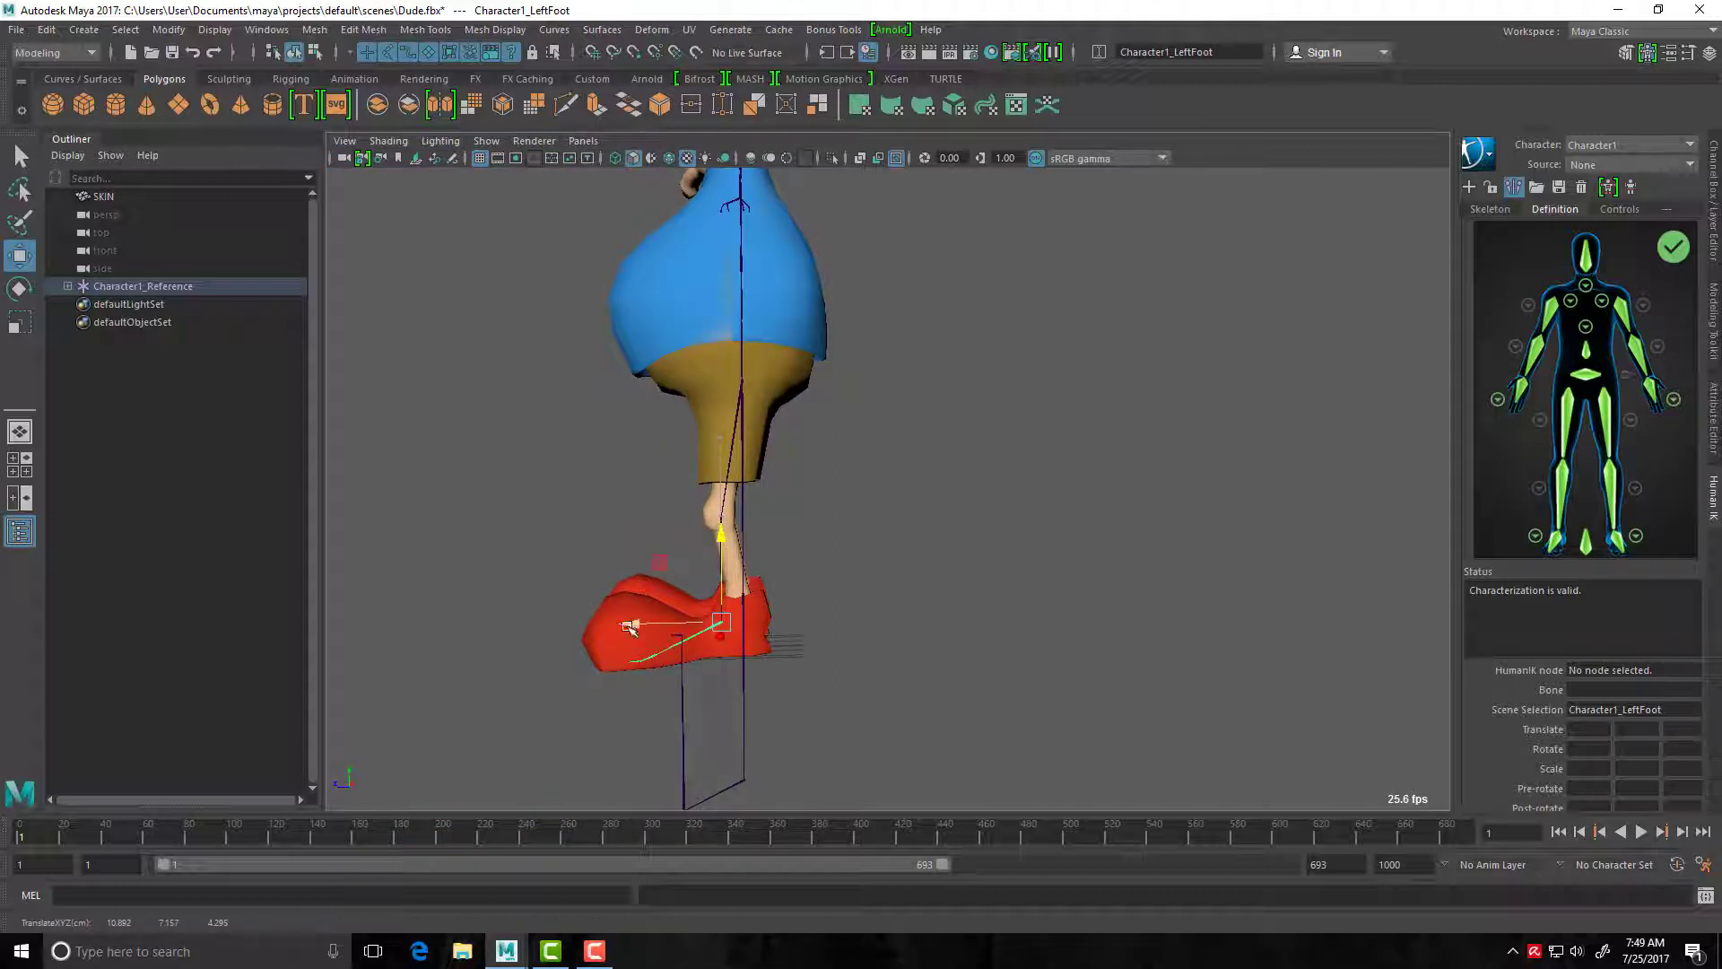
pyautogui.moveTo(631, 625); pyautogui.dragTo(656, 625)
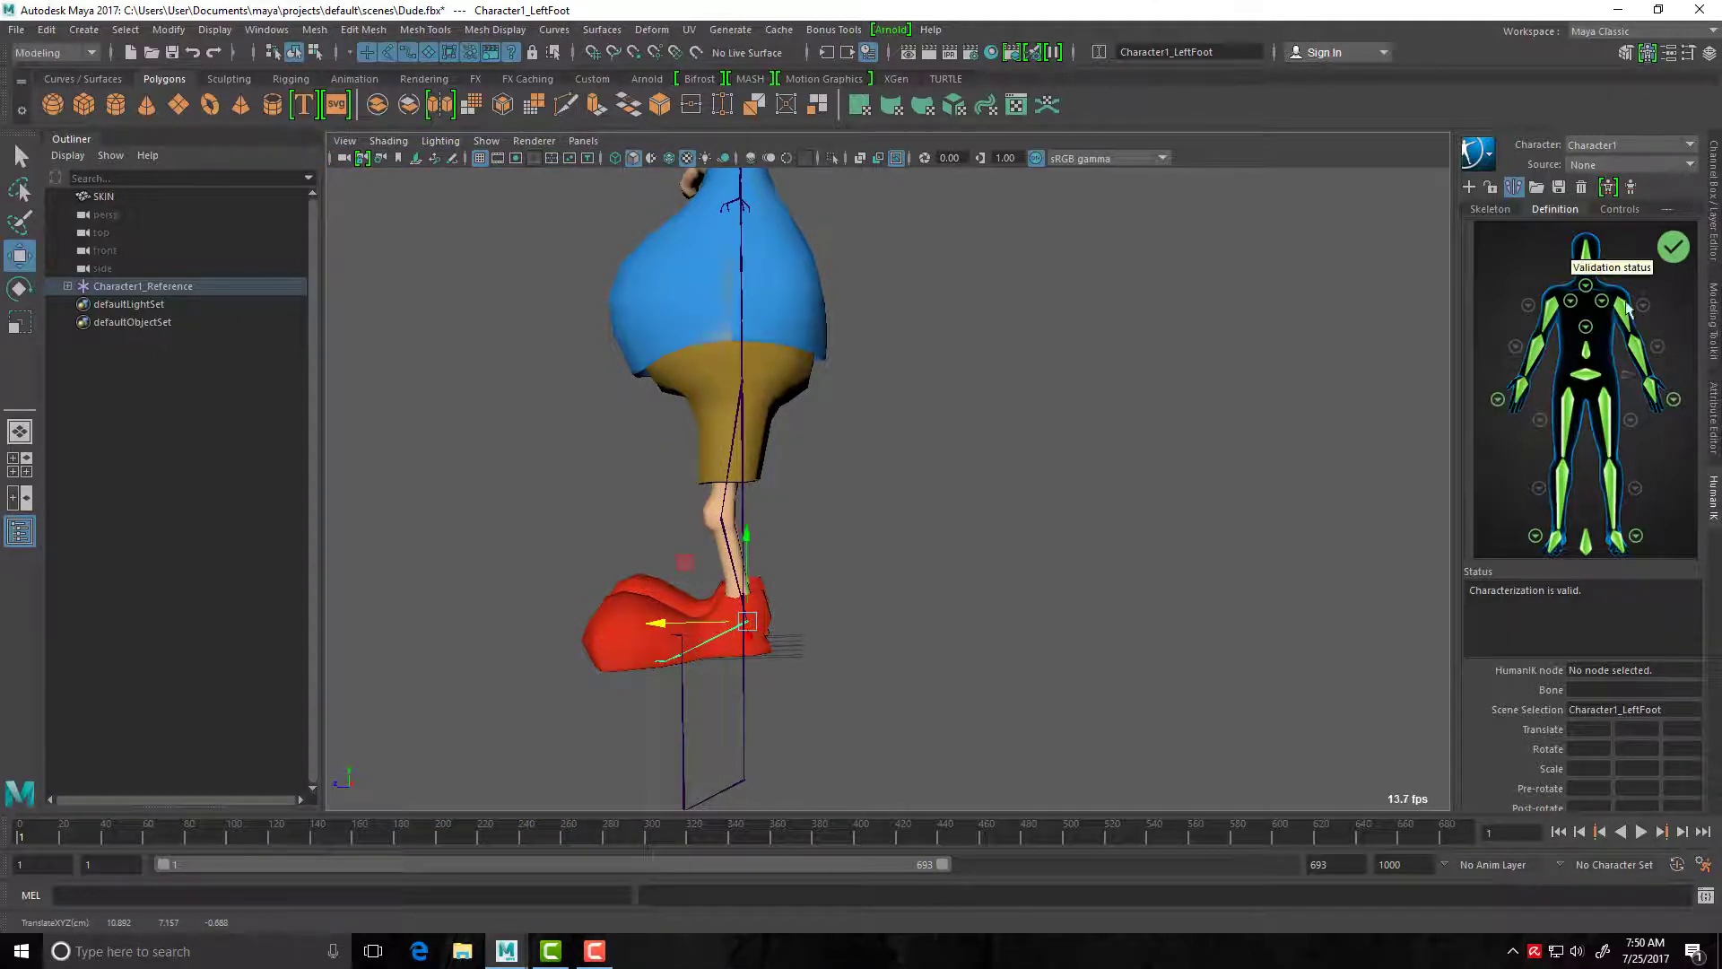
pyautogui.moveTo(748, 538); pyautogui.dragTo(751, 520)
# Position the left toe base joint and its child toe joint inside the front part of the left shoe.
pyautogui.moveTo(657, 607); pyautogui.dragTo(574, 643)
pyautogui.press('Down')
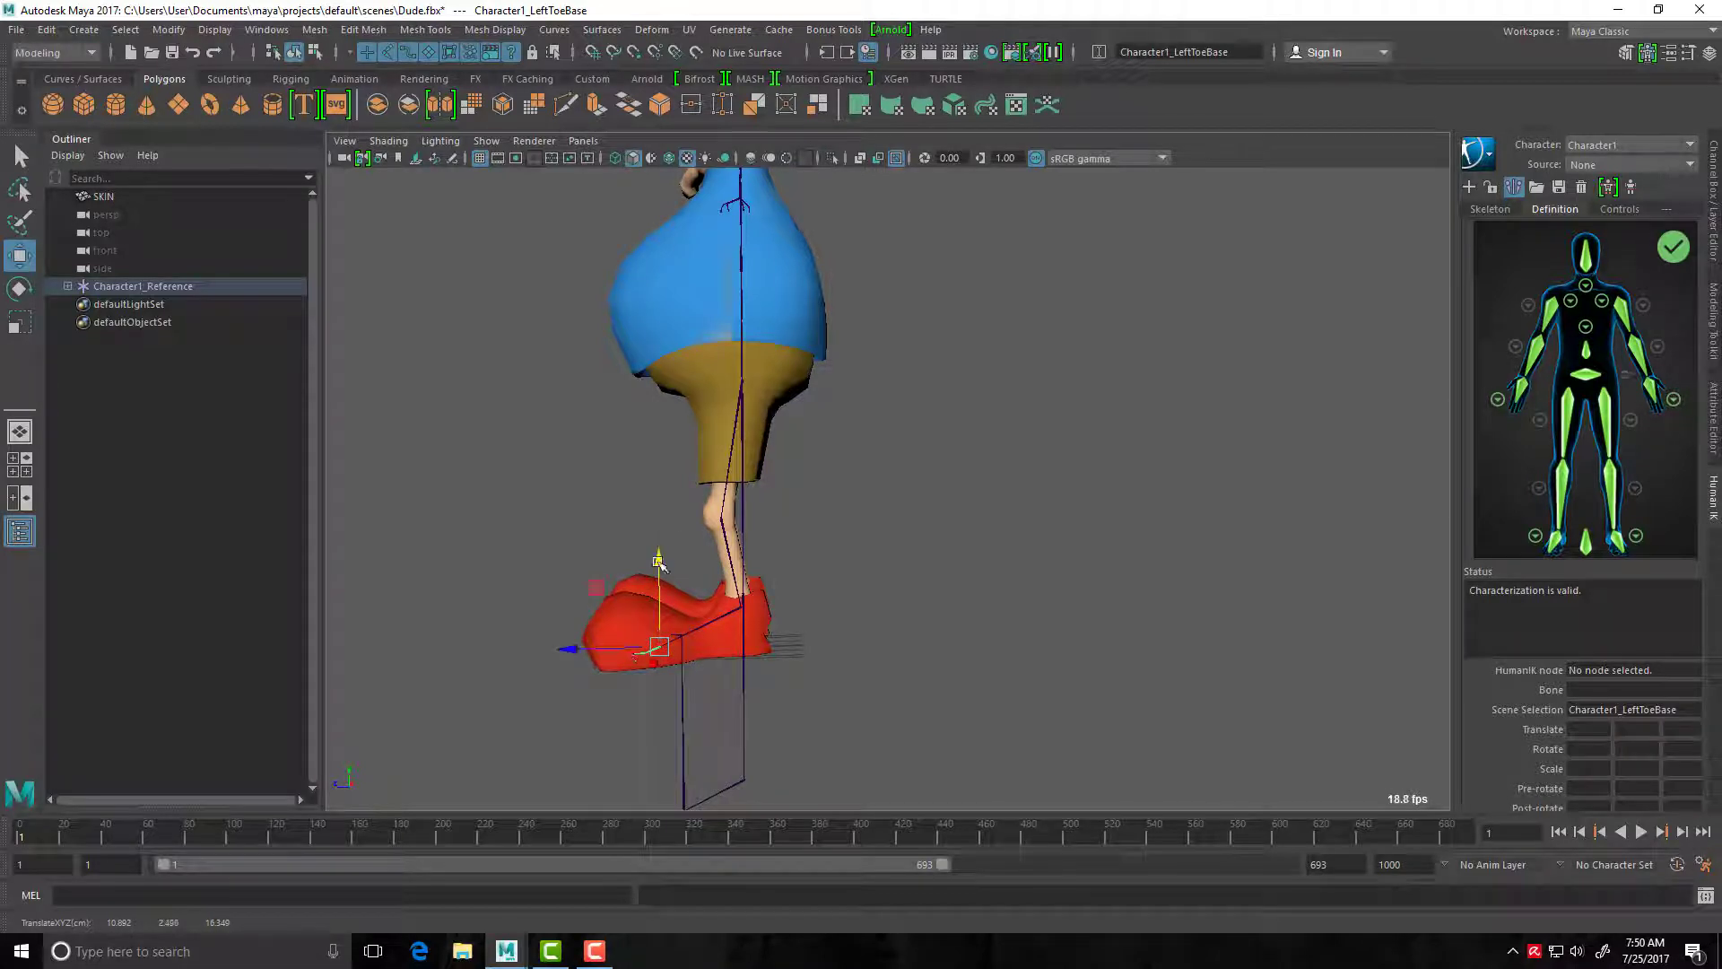
pyautogui.press('Down')
pyautogui.moveTo(554, 656); pyautogui.dragTo(842, 589)
pyautogui.press('Down')
# Raise the upper spine joints along the torso so the chest joint sits high in the shirt, just below the neck.
pyautogui.keyDown('alt'); pyautogui.moveTo(843, 589); pyautogui.dragTo(896, 461, button='right'); pyautogui.keyUp('alt')
pyautogui.keyDown('alt'); pyautogui.moveTo(875, 235); pyautogui.dragTo(903, 486, button='middle'); pyautogui.keyUp('alt')
pyautogui.scroll(2, 928, 624)
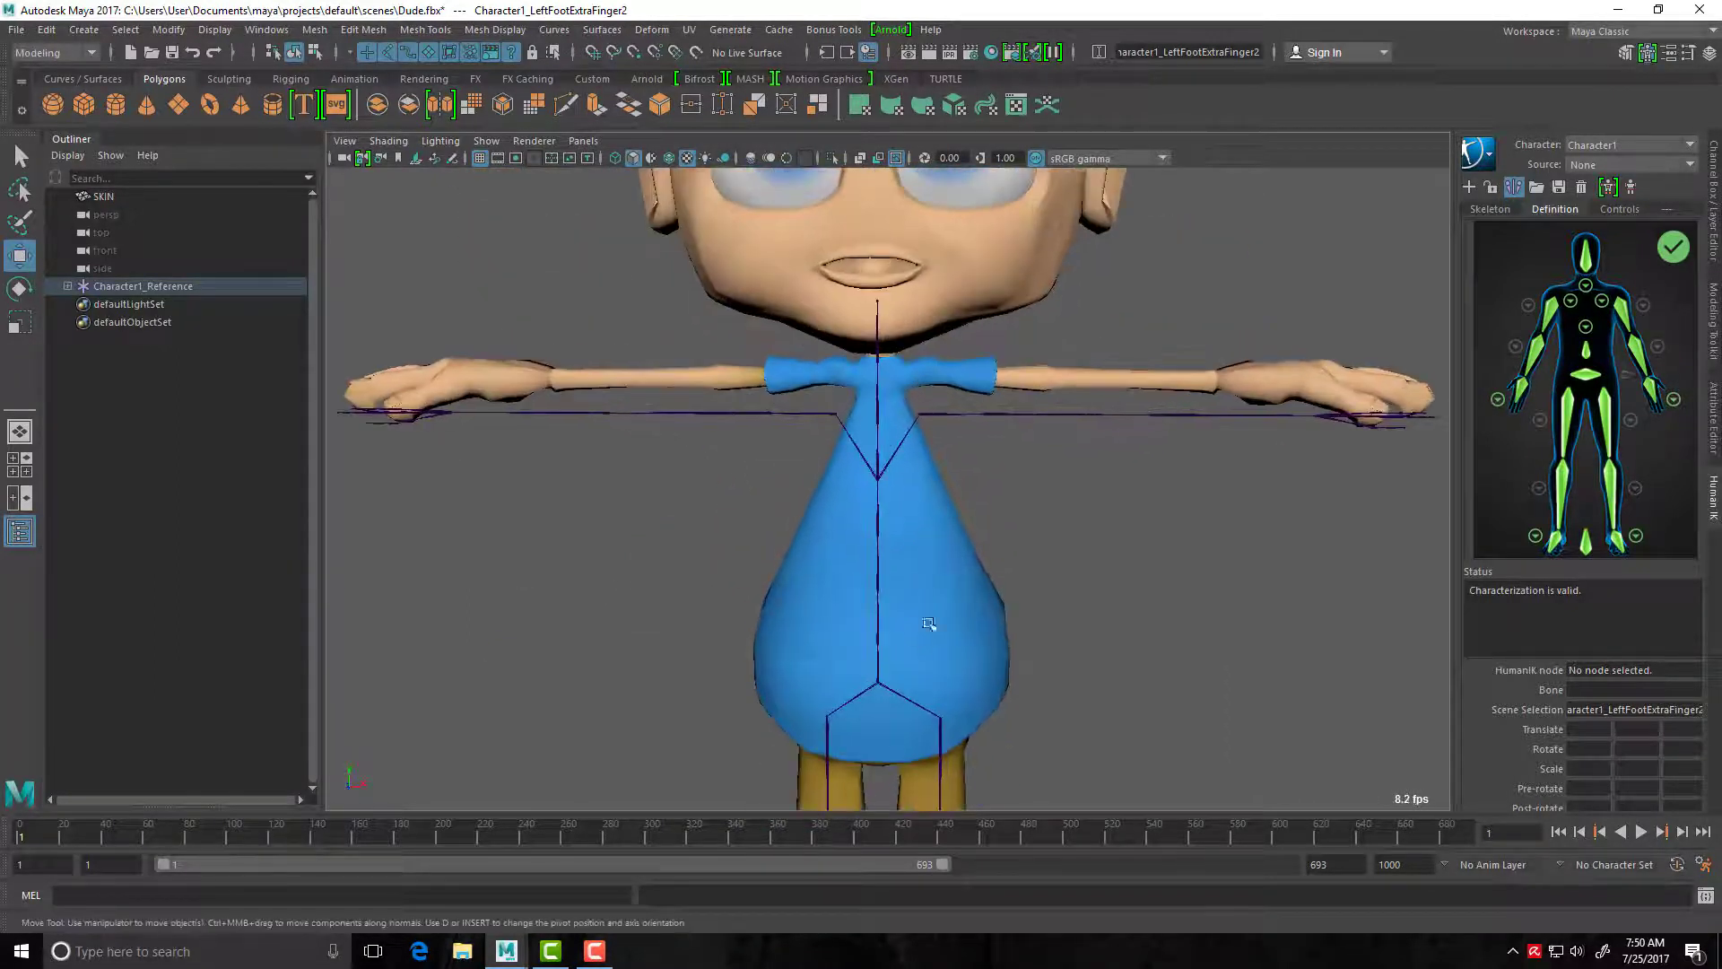
pyautogui.click(875, 511)
pyautogui.moveTo(878, 453)
pyautogui.mouseDown()
pyautogui.moveTo(879, 424)
pyautogui.moveTo(878, 446)
pyautogui.mouseUp()
pyautogui.press('Down')
pyautogui.press('Up')
pyautogui.press('Up')
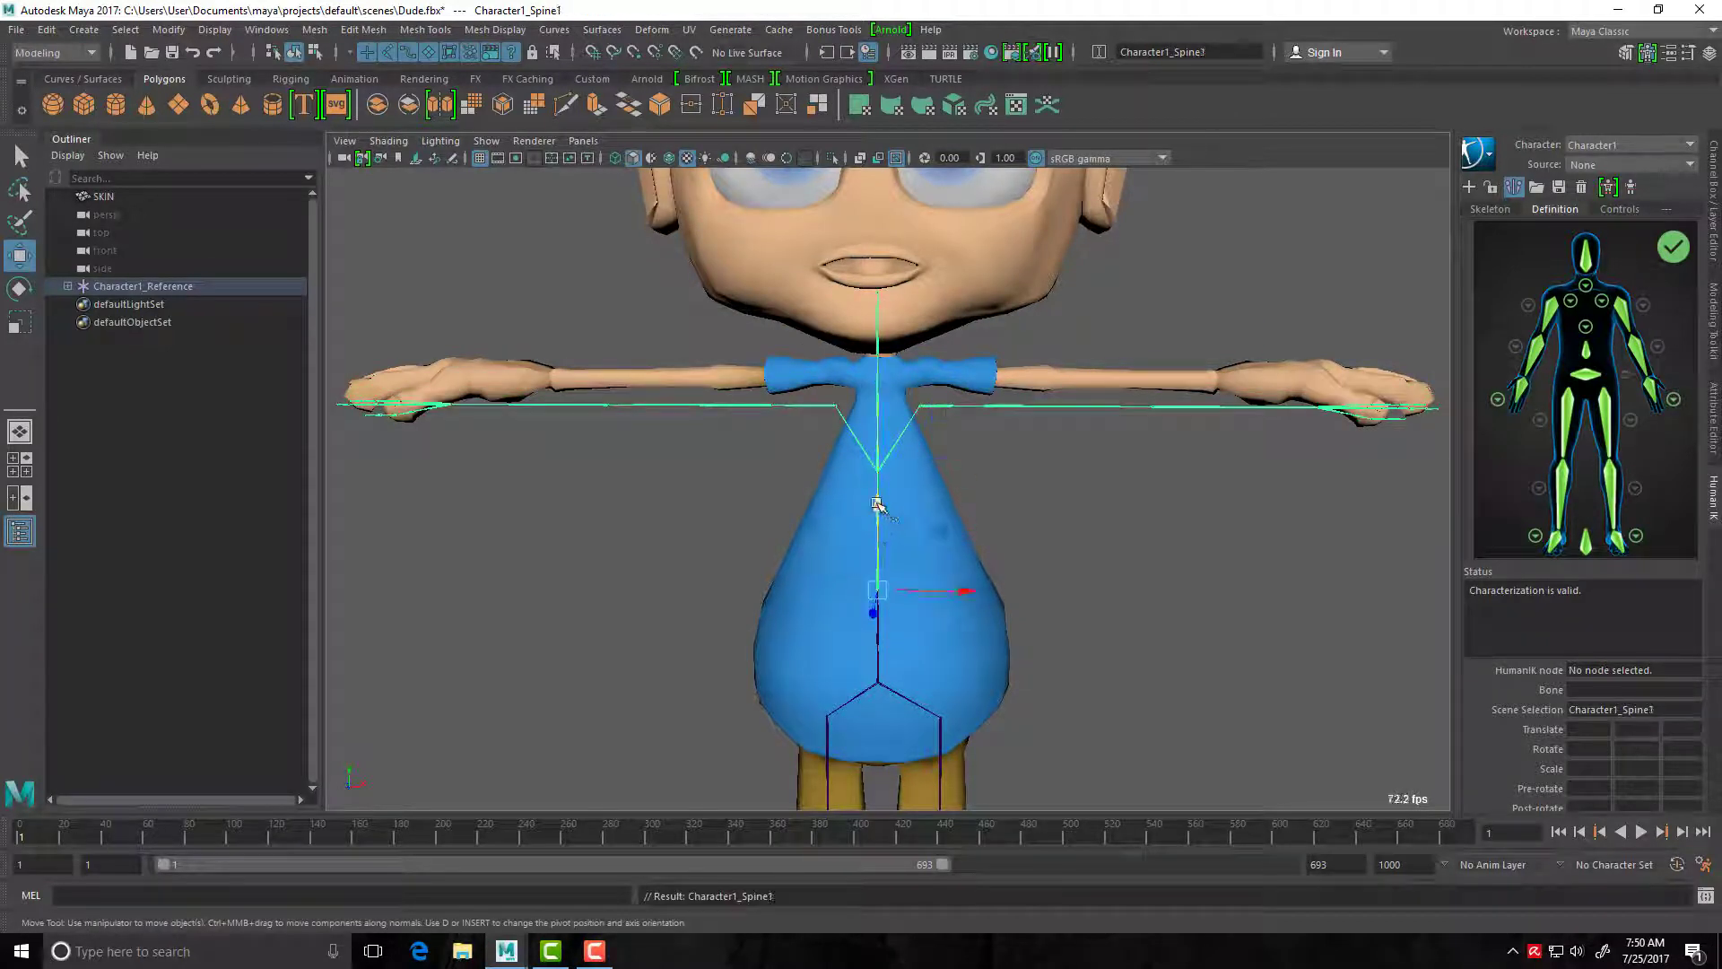
pyautogui.moveTo(877, 504); pyautogui.dragTo(878, 482)
pyautogui.press('Down')
pyautogui.moveTo(879, 422); pyautogui.dragTo(882, 323)
# Move the left shoulder joint inward and down to the base of the neck, at the top edge of the shirt.
pyautogui.click(902, 364)
pyautogui.moveTo(1002, 332); pyautogui.dragTo(990, 334)
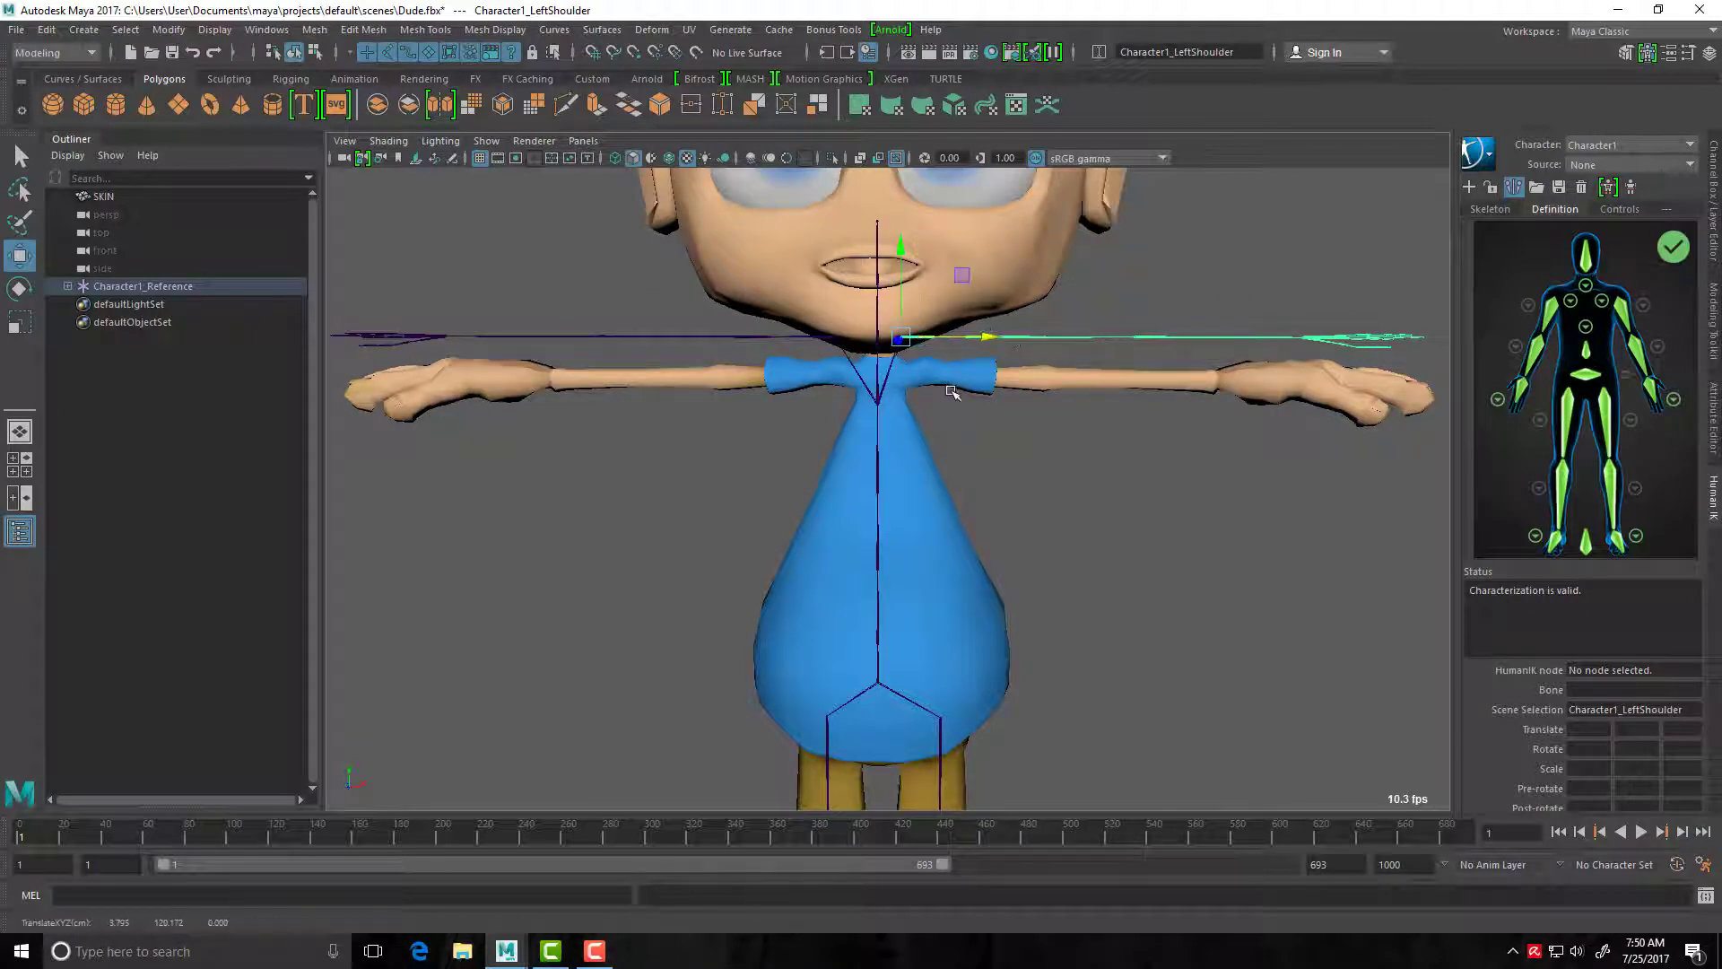
pyautogui.scroll(5, 952, 391)
pyautogui.keyDown('alt'); pyautogui.moveTo(884, 357); pyautogui.dragTo(847, 587, button='middle'); pyautogui.keyUp('alt')
pyautogui.scroll(1, 864, 349)
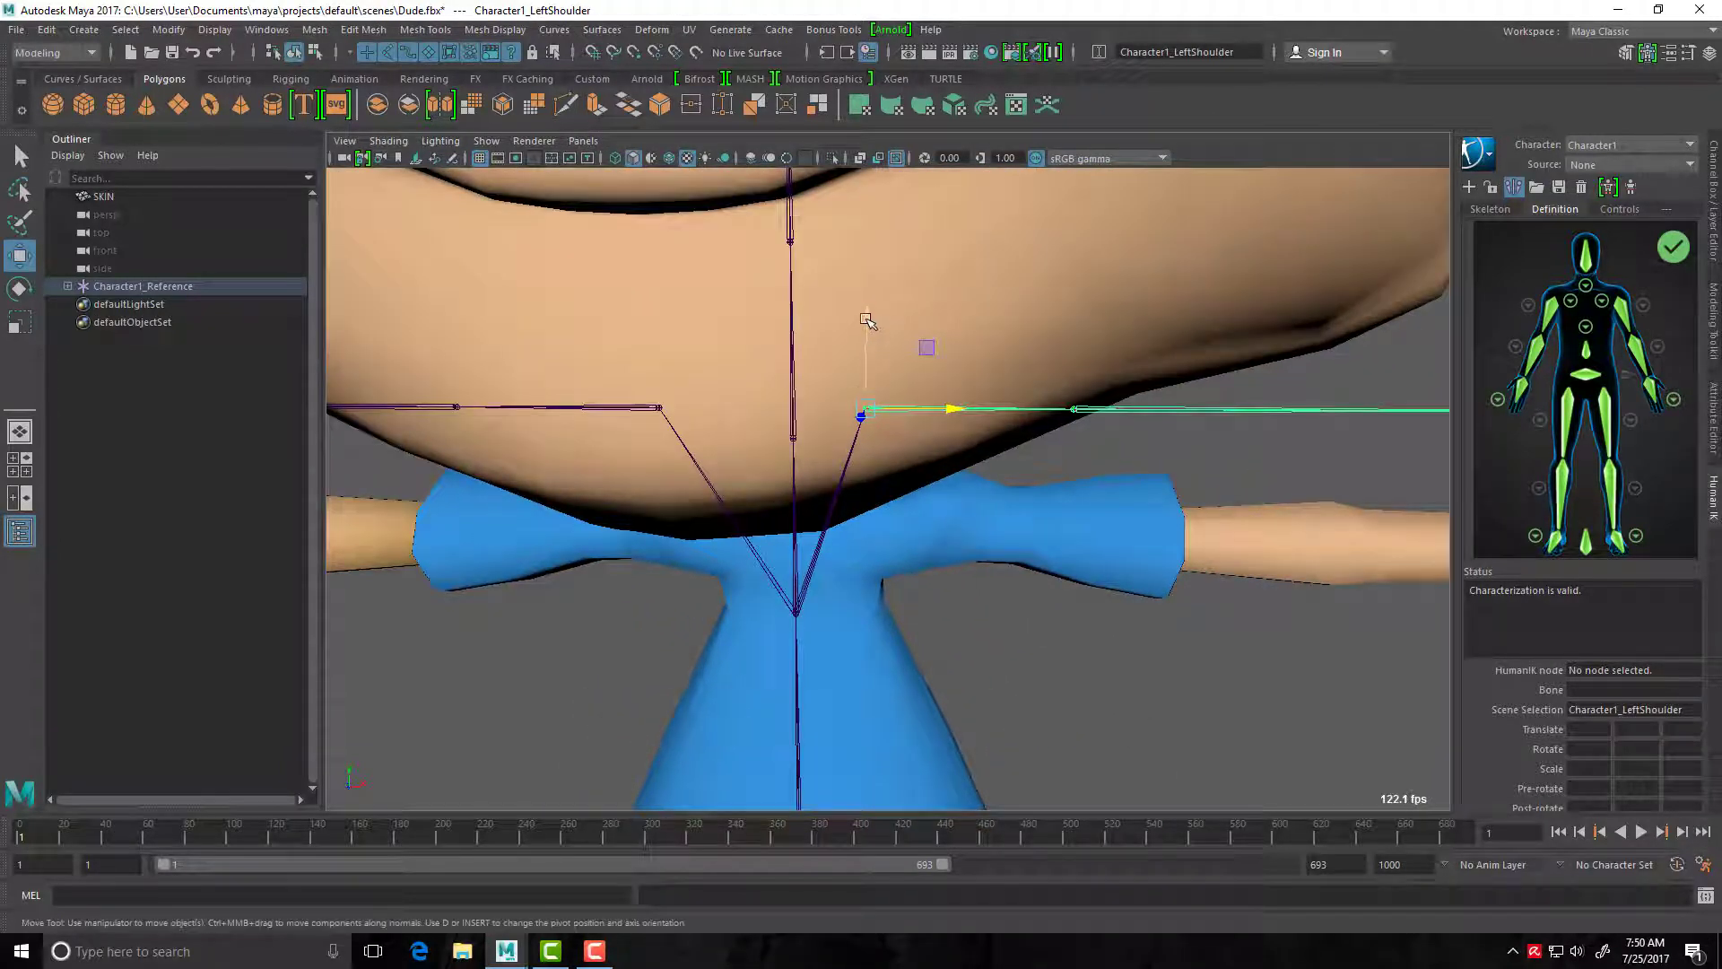
pyautogui.moveTo(866, 319); pyautogui.dragTo(865, 401)
pyautogui.keyDown('alt'); pyautogui.moveTo(783, 629); pyautogui.dragTo(775, 641); pyautogui.keyUp('alt')
pyautogui.moveTo(924, 441)
pyautogui.mouseDown()
pyautogui.moveTo(892, 442)
pyautogui.moveTo(915, 444)
pyautogui.mouseUp()
pyautogui.moveTo(834, 362); pyautogui.dragTo(829, 354)
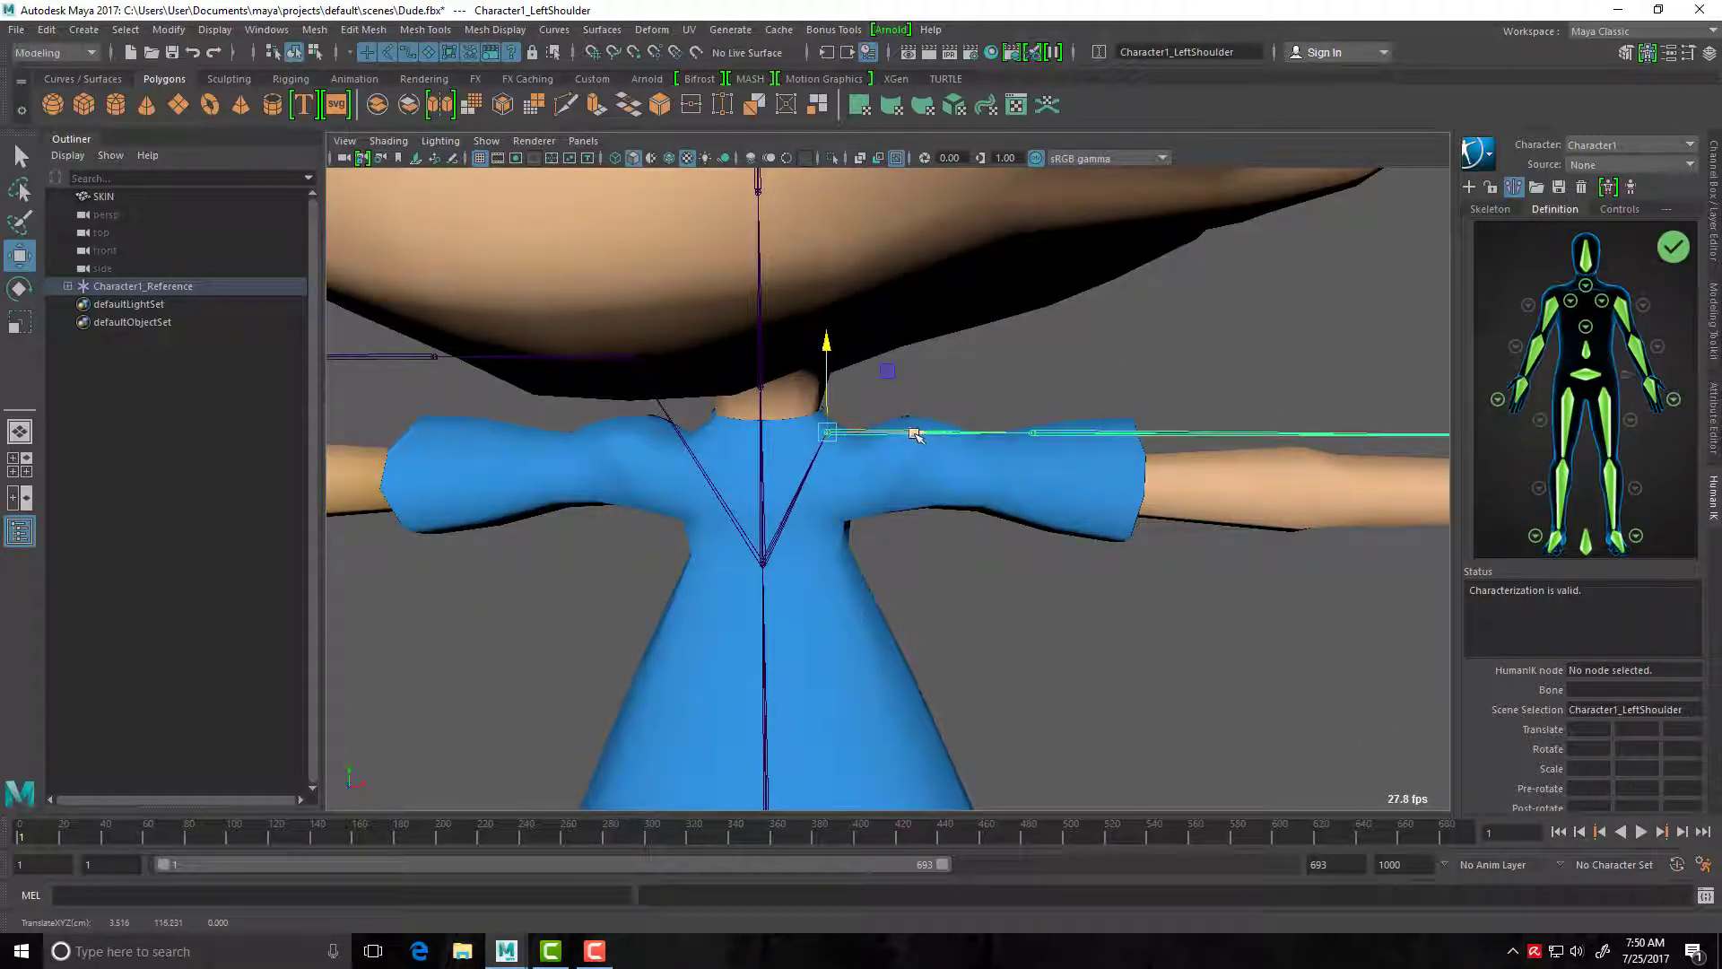
pyautogui.moveTo(914, 432)
pyautogui.mouseDown()
pyautogui.moveTo(896, 434)
pyautogui.moveTo(950, 439)
pyautogui.moveTo(891, 435)
pyautogui.moveTo(914, 440)
pyautogui.mouseUp()
pyautogui.moveTo(823, 344); pyautogui.dragTo(844, 352)
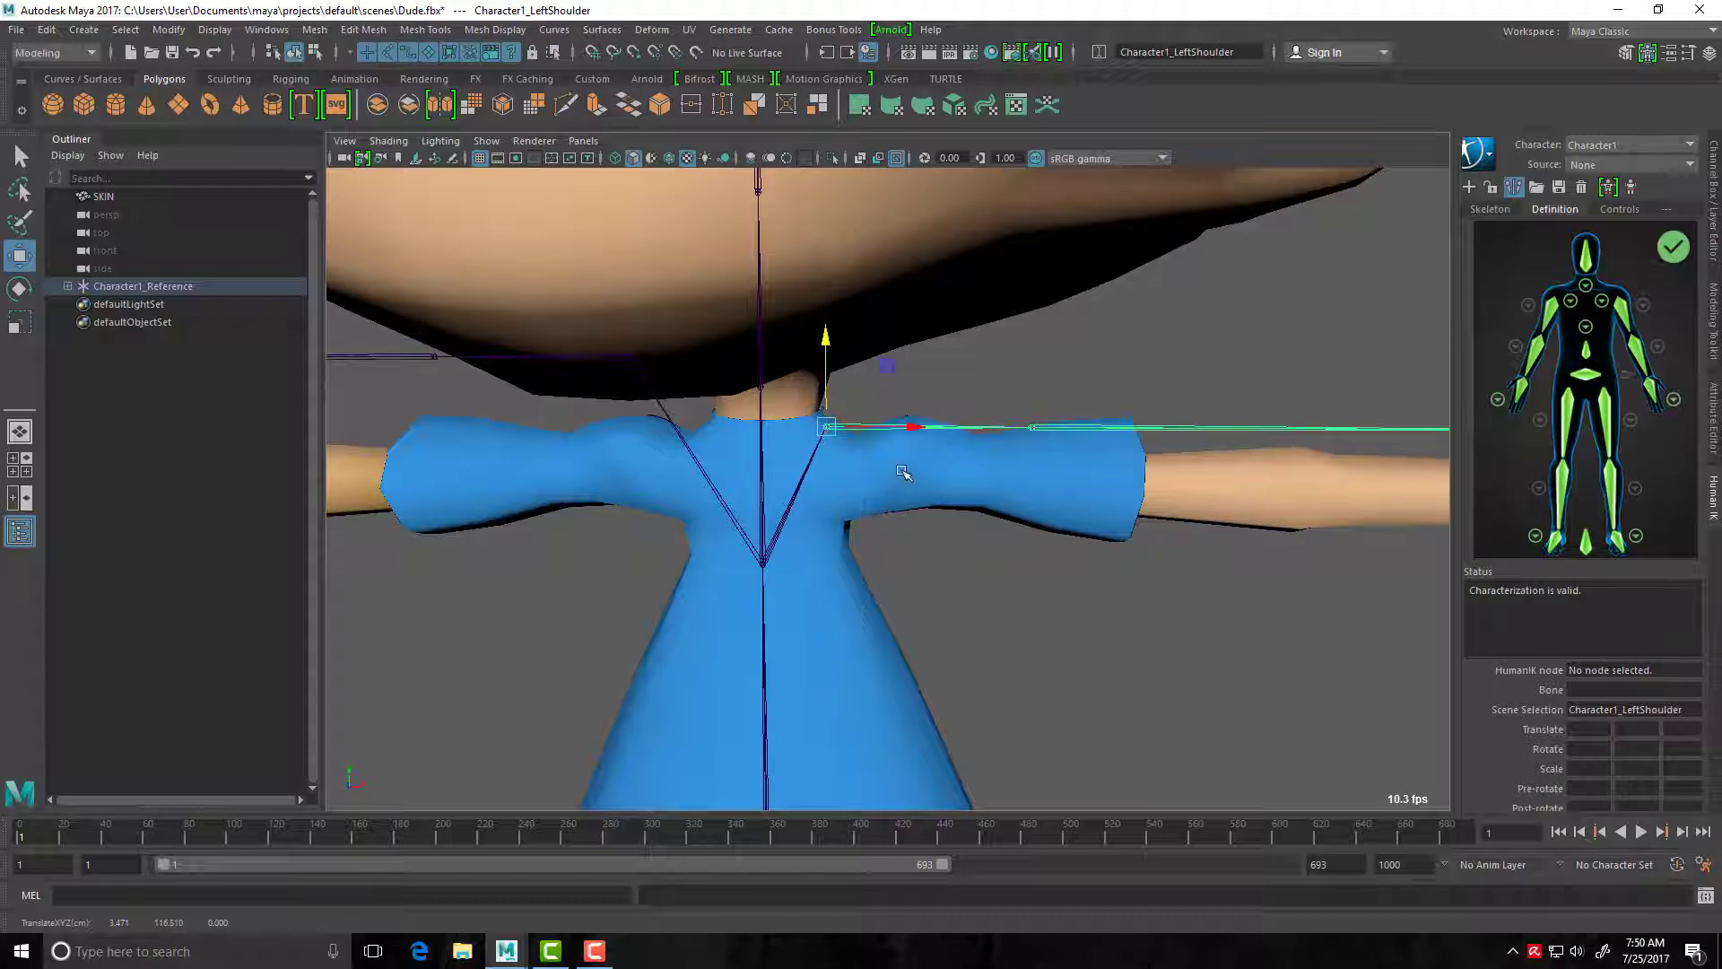
# Move the left upper arm joint inward and down so it sits where the left sleeve meets the torso.
pyautogui.click(1134, 429)
pyautogui.moveTo(1121, 429); pyautogui.dragTo(943, 482)
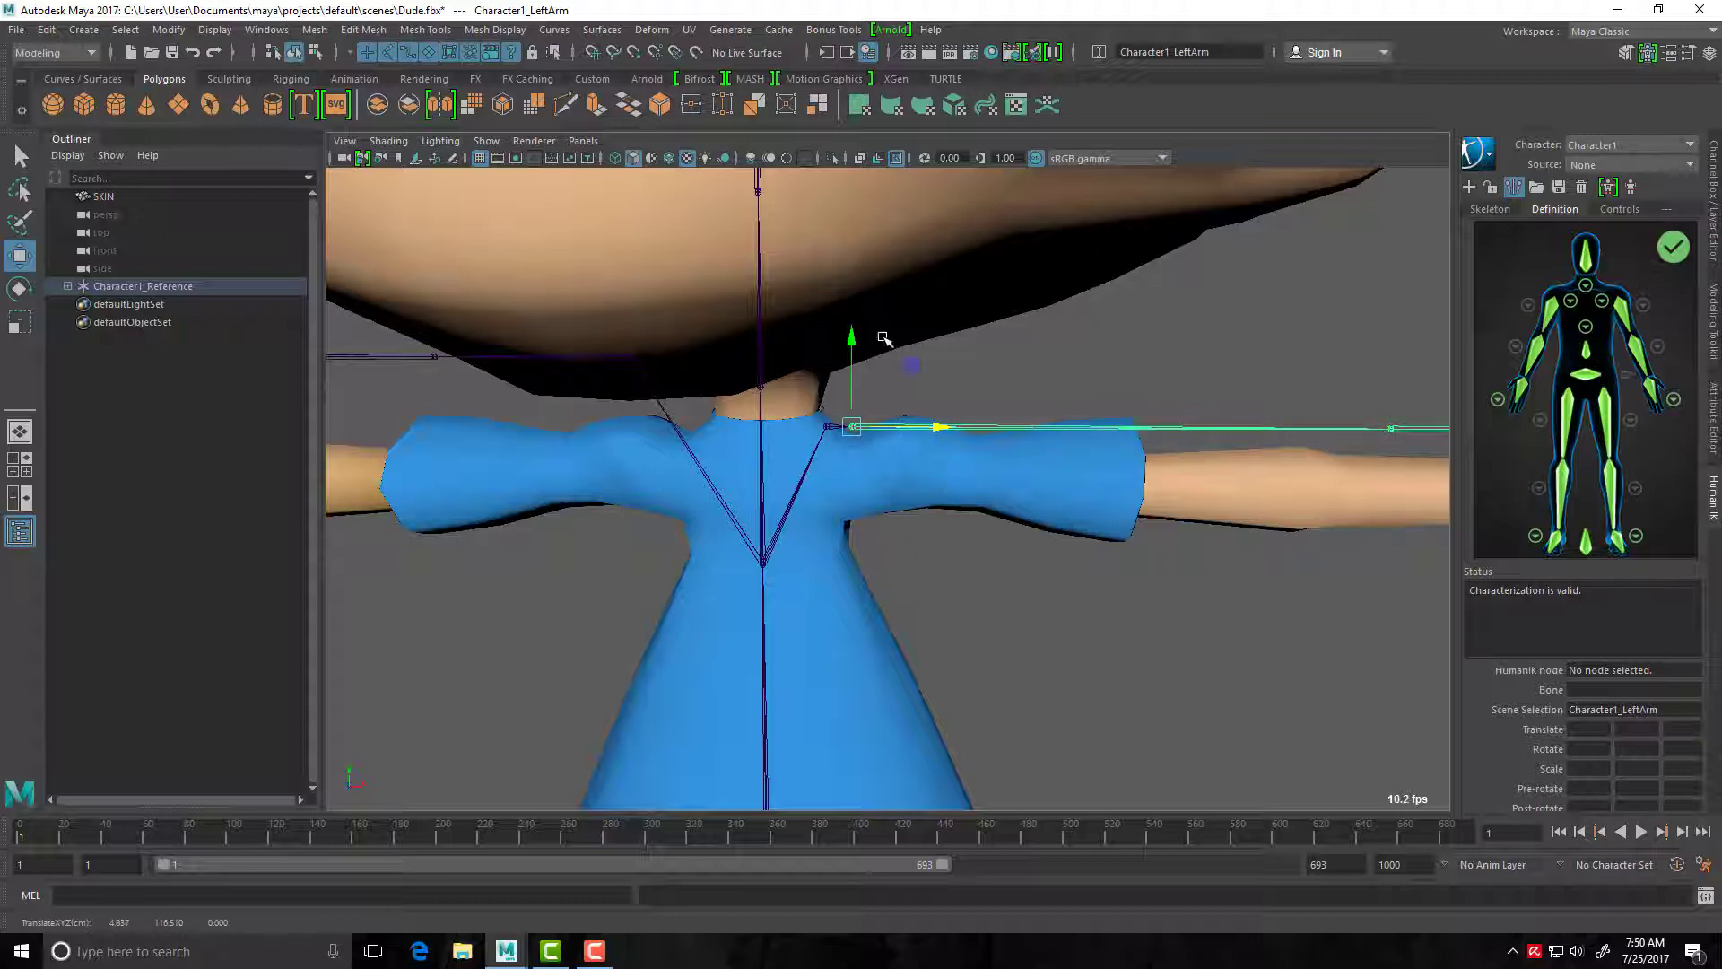
pyautogui.moveTo(853, 338); pyautogui.dragTo(851, 394)
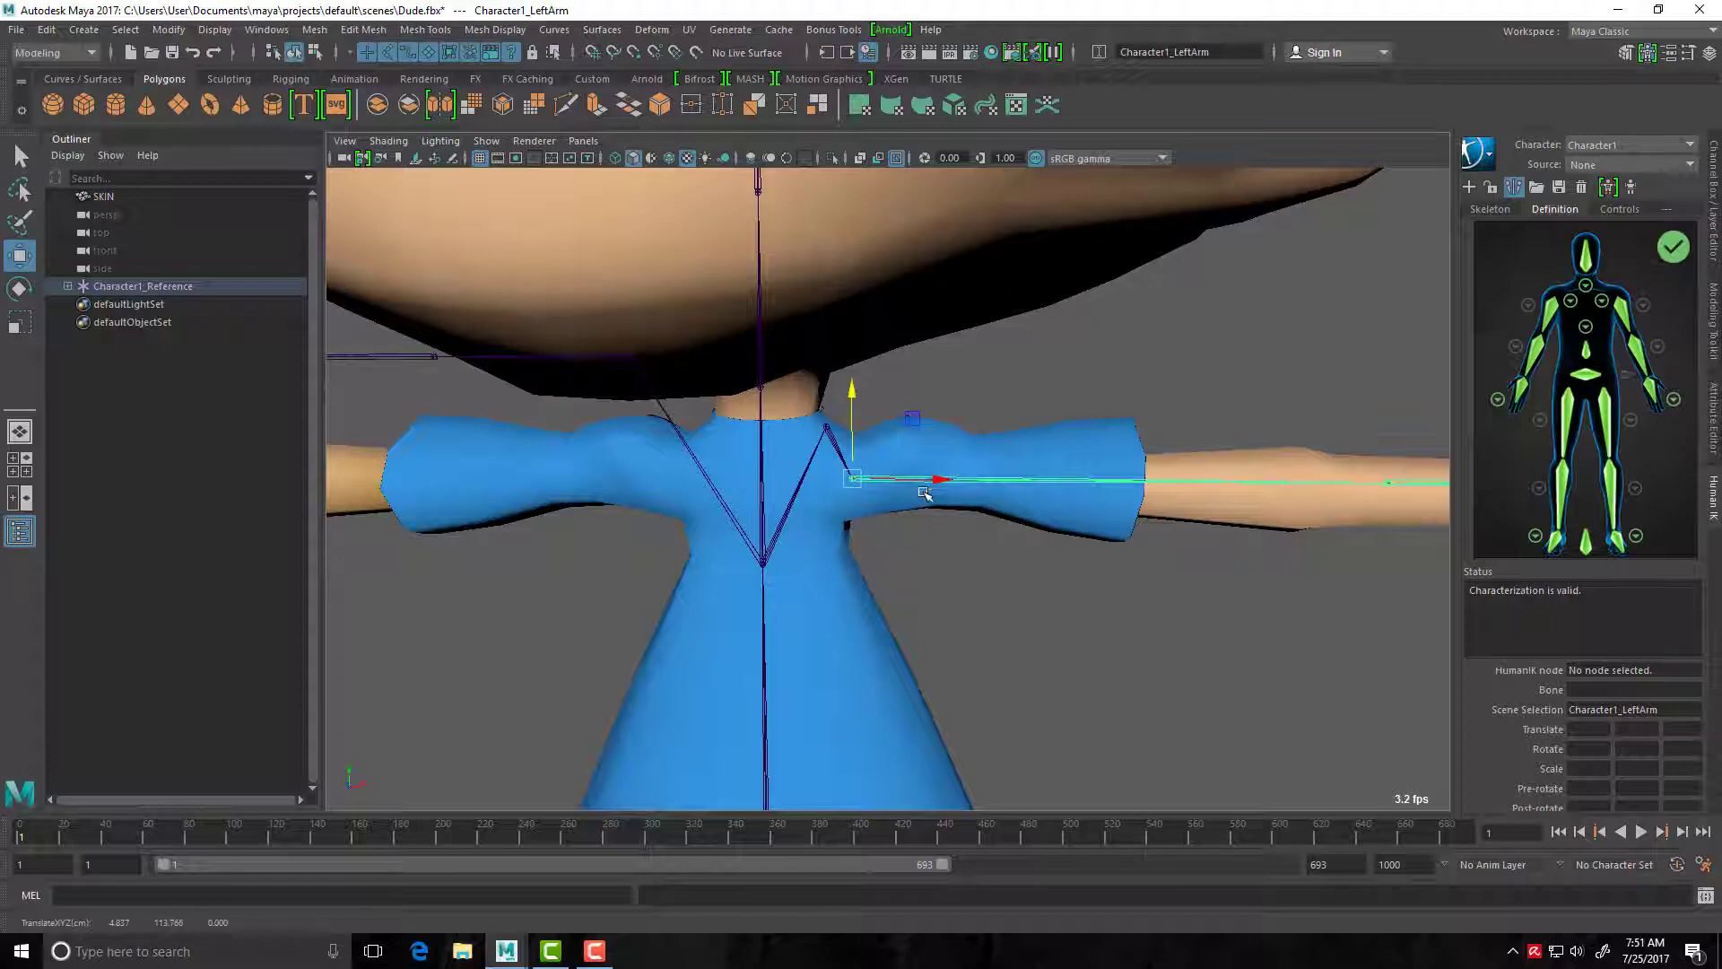
pyautogui.moveTo(925, 492)
pyautogui.mouseDown()
pyautogui.moveTo(969, 481)
pyautogui.moveTo(926, 499)
pyautogui.mouseUp()
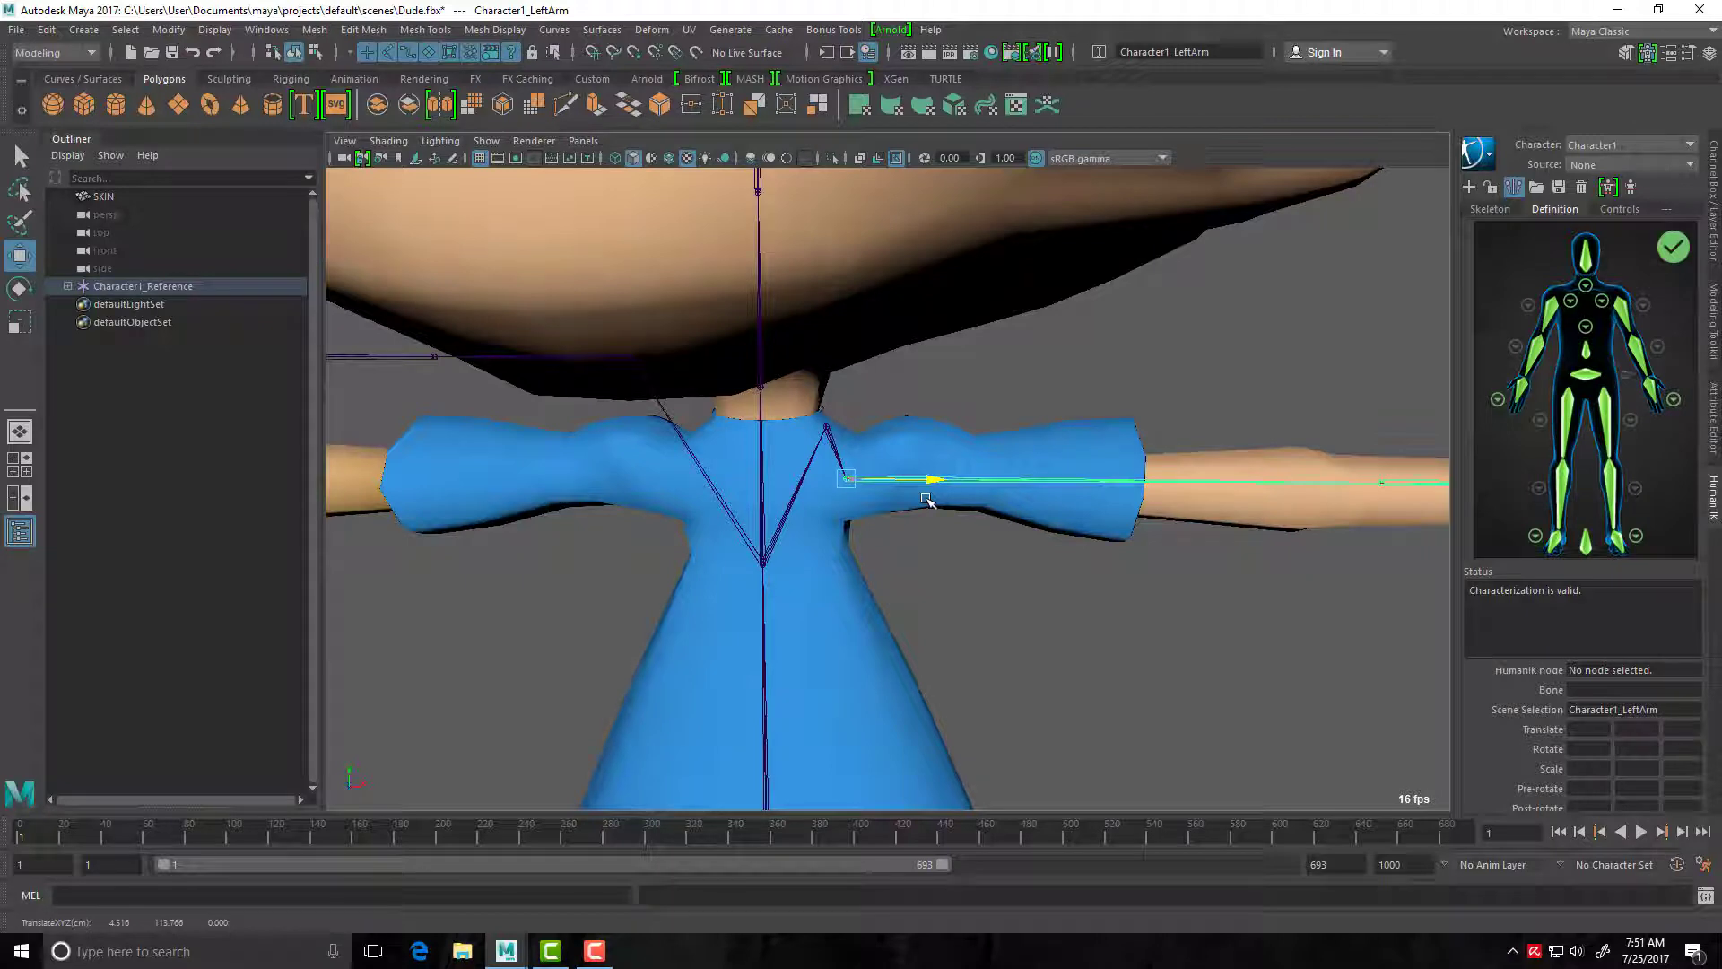
# Move the left forearm joint inward along the arm and slightly forward to fit the model's left elbow.
pyautogui.press('f')
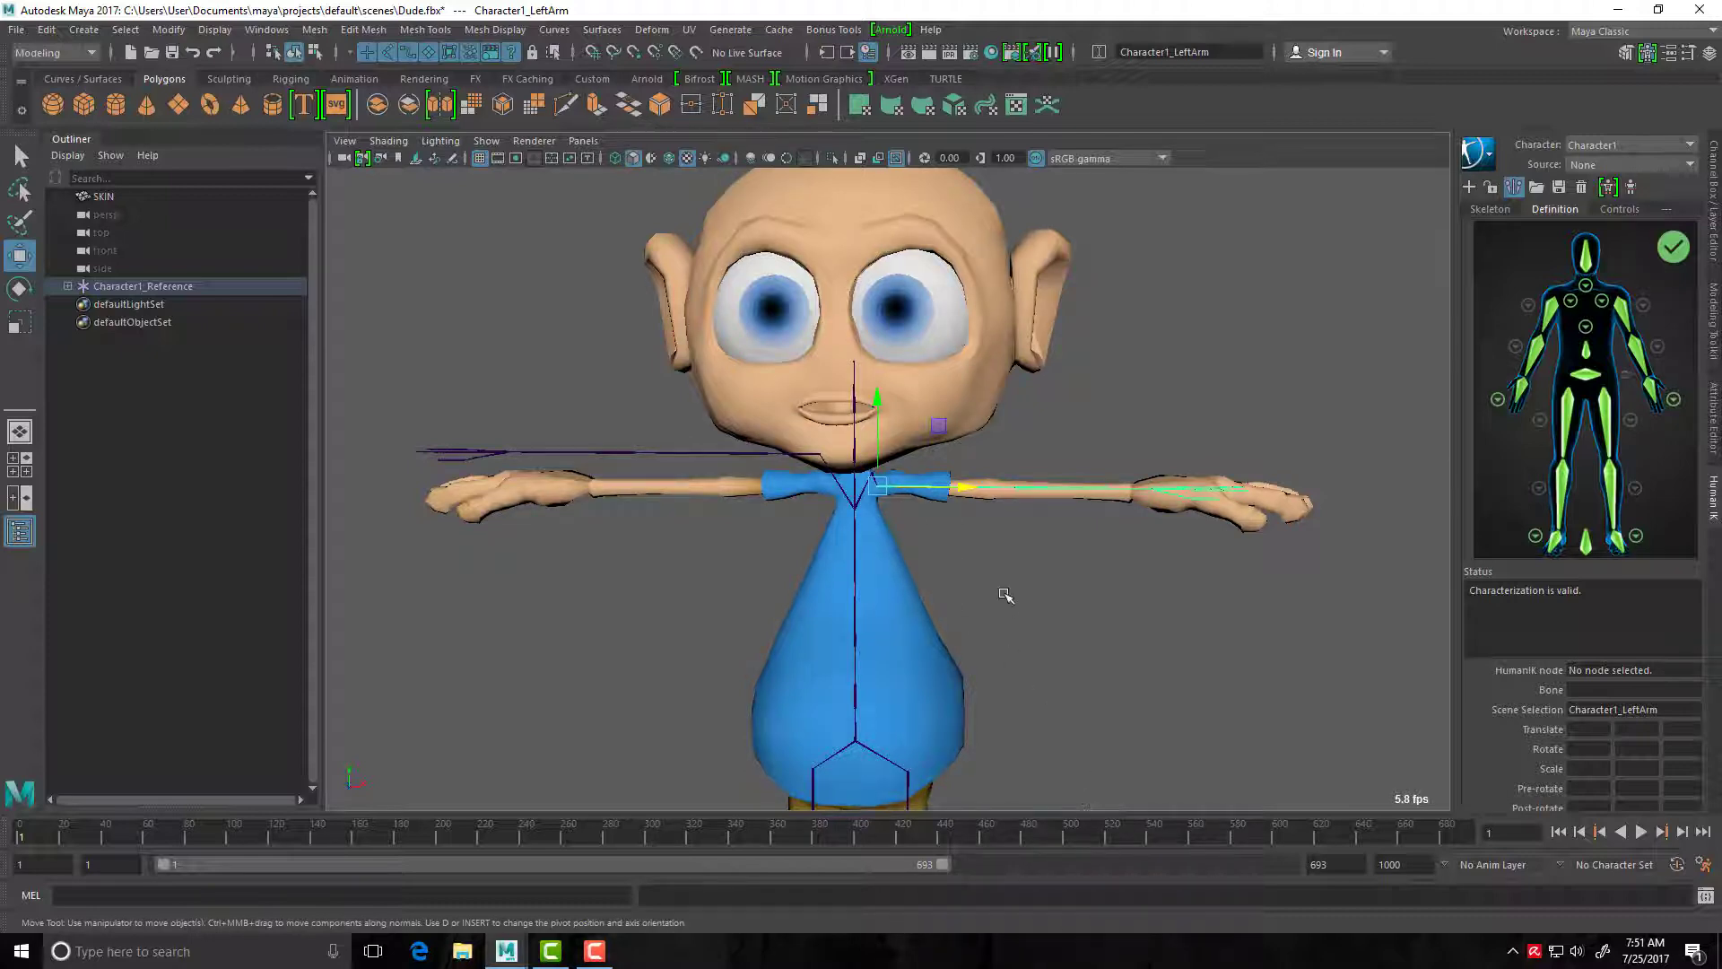
pyautogui.scroll(3, 1003, 599)
pyautogui.press('Down')
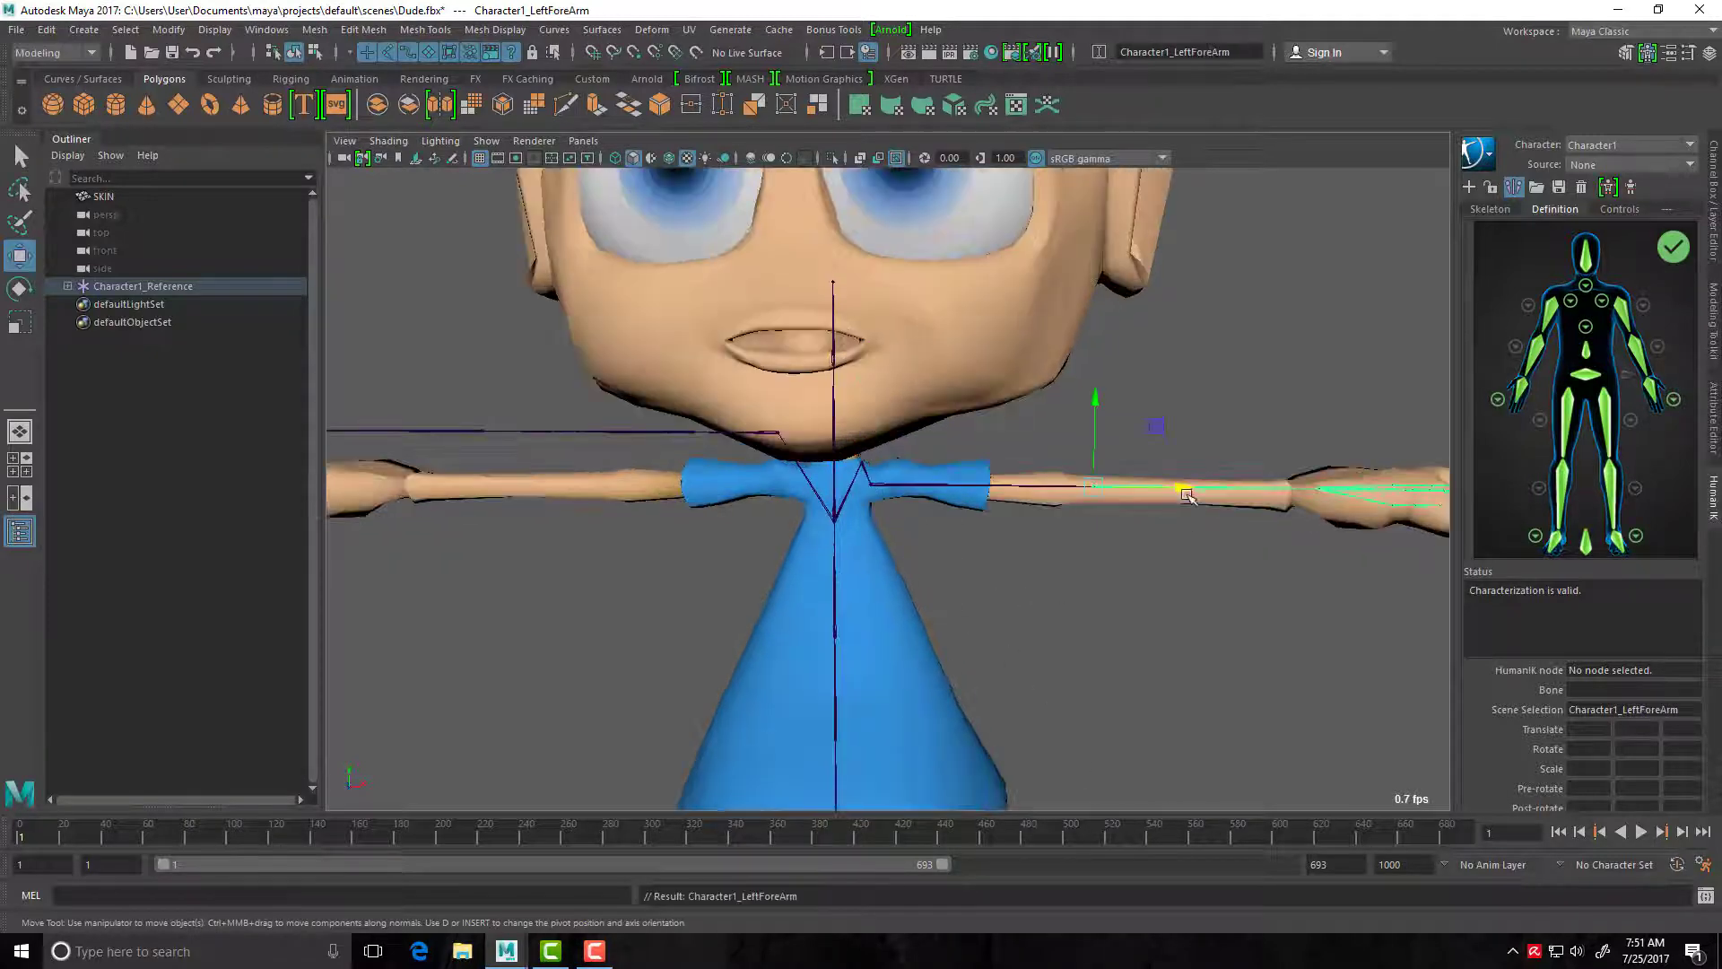
pyautogui.moveTo(1187, 488); pyautogui.dragTo(1153, 491)
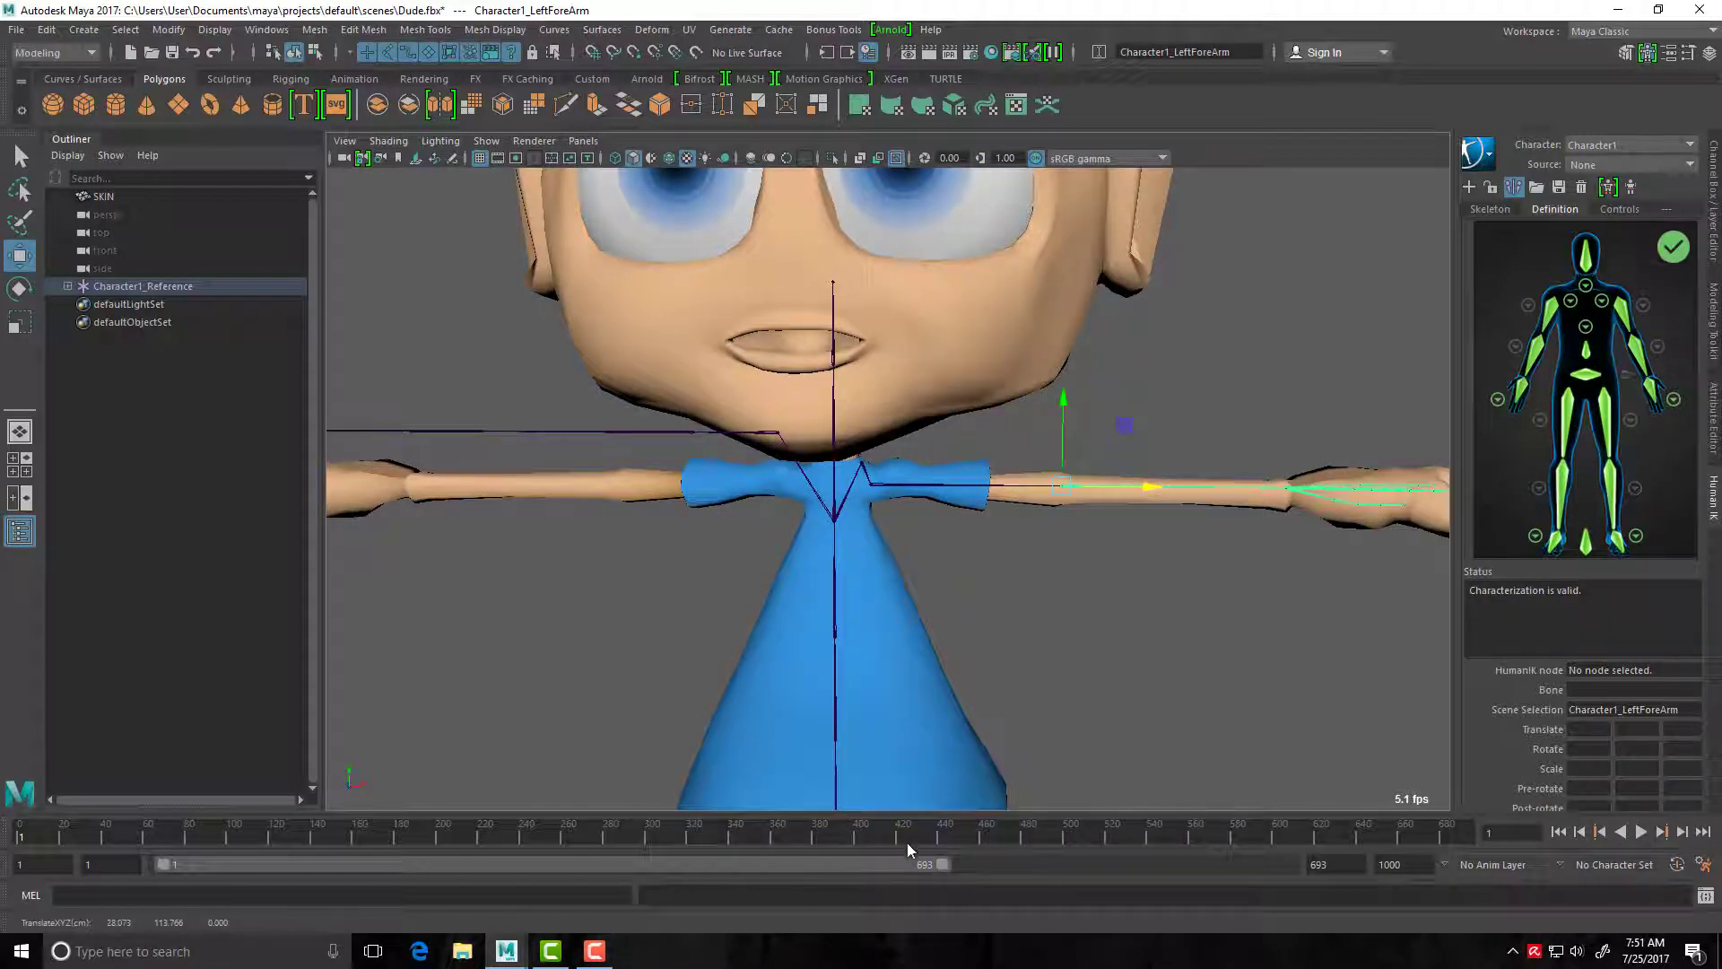
pyautogui.scroll(-3, 986, 643)
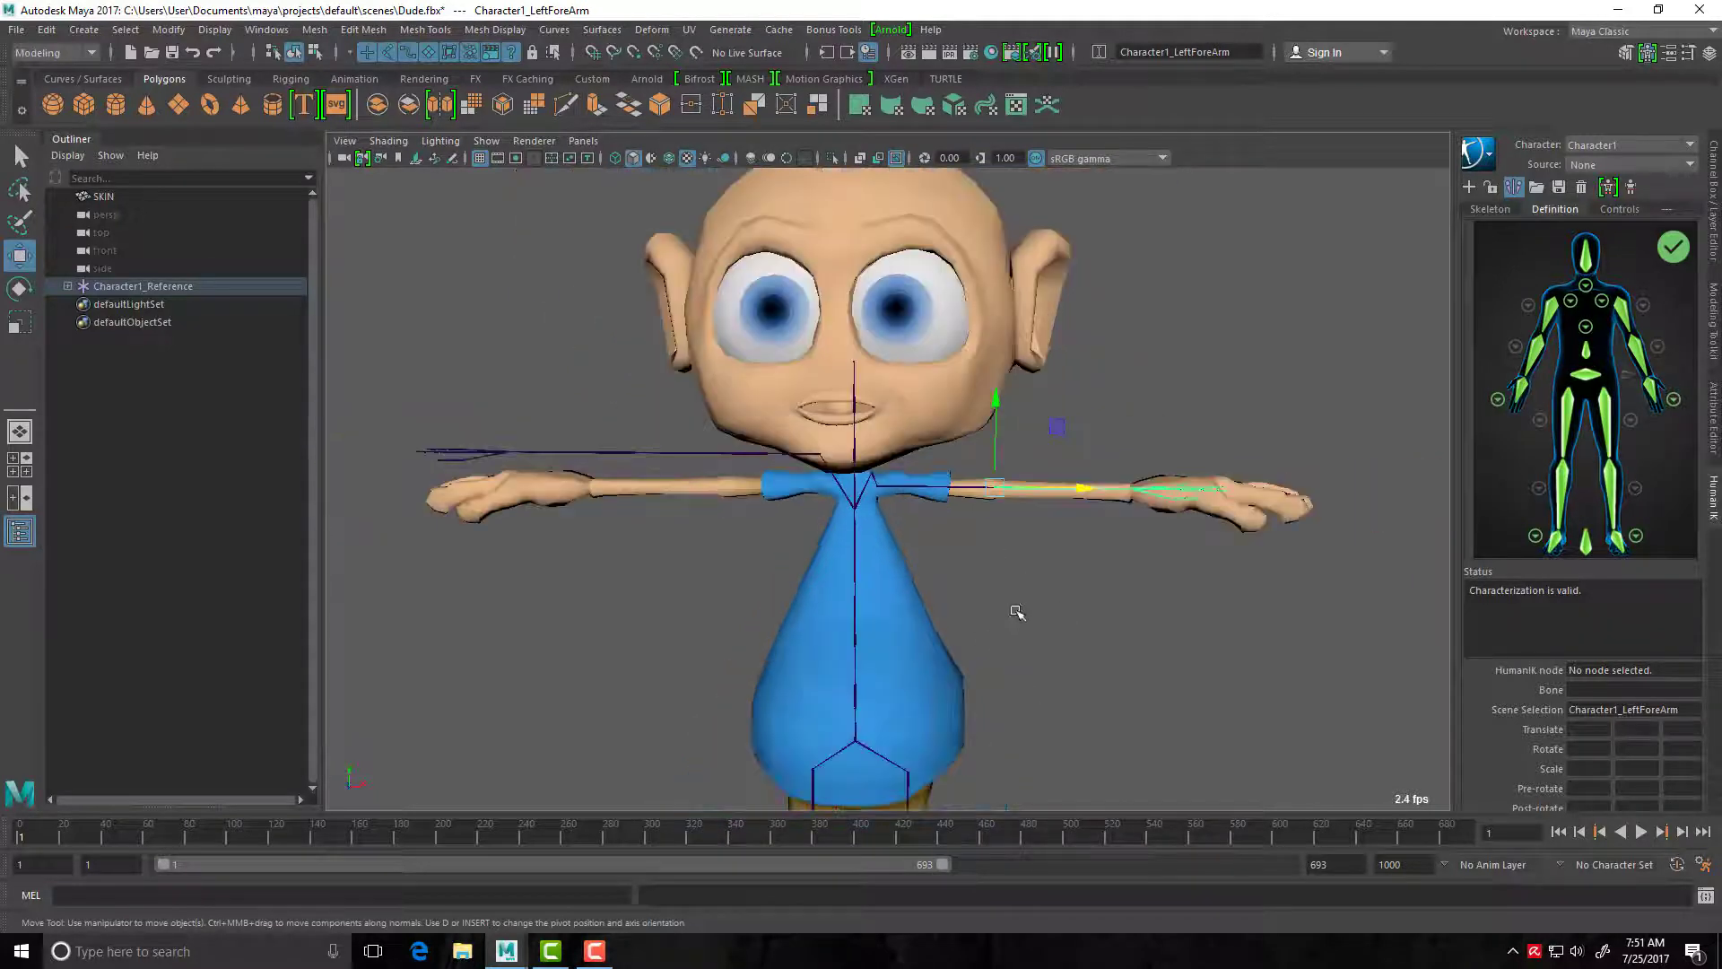
pyautogui.keyDown('alt'); pyautogui.moveTo(1016, 611); pyautogui.dragTo(888, 611); pyautogui.keyUp('alt')
pyautogui.keyDown('alt'); pyautogui.moveTo(888, 611); pyautogui.dragTo(986, 698, button='right'); pyautogui.keyUp('alt')
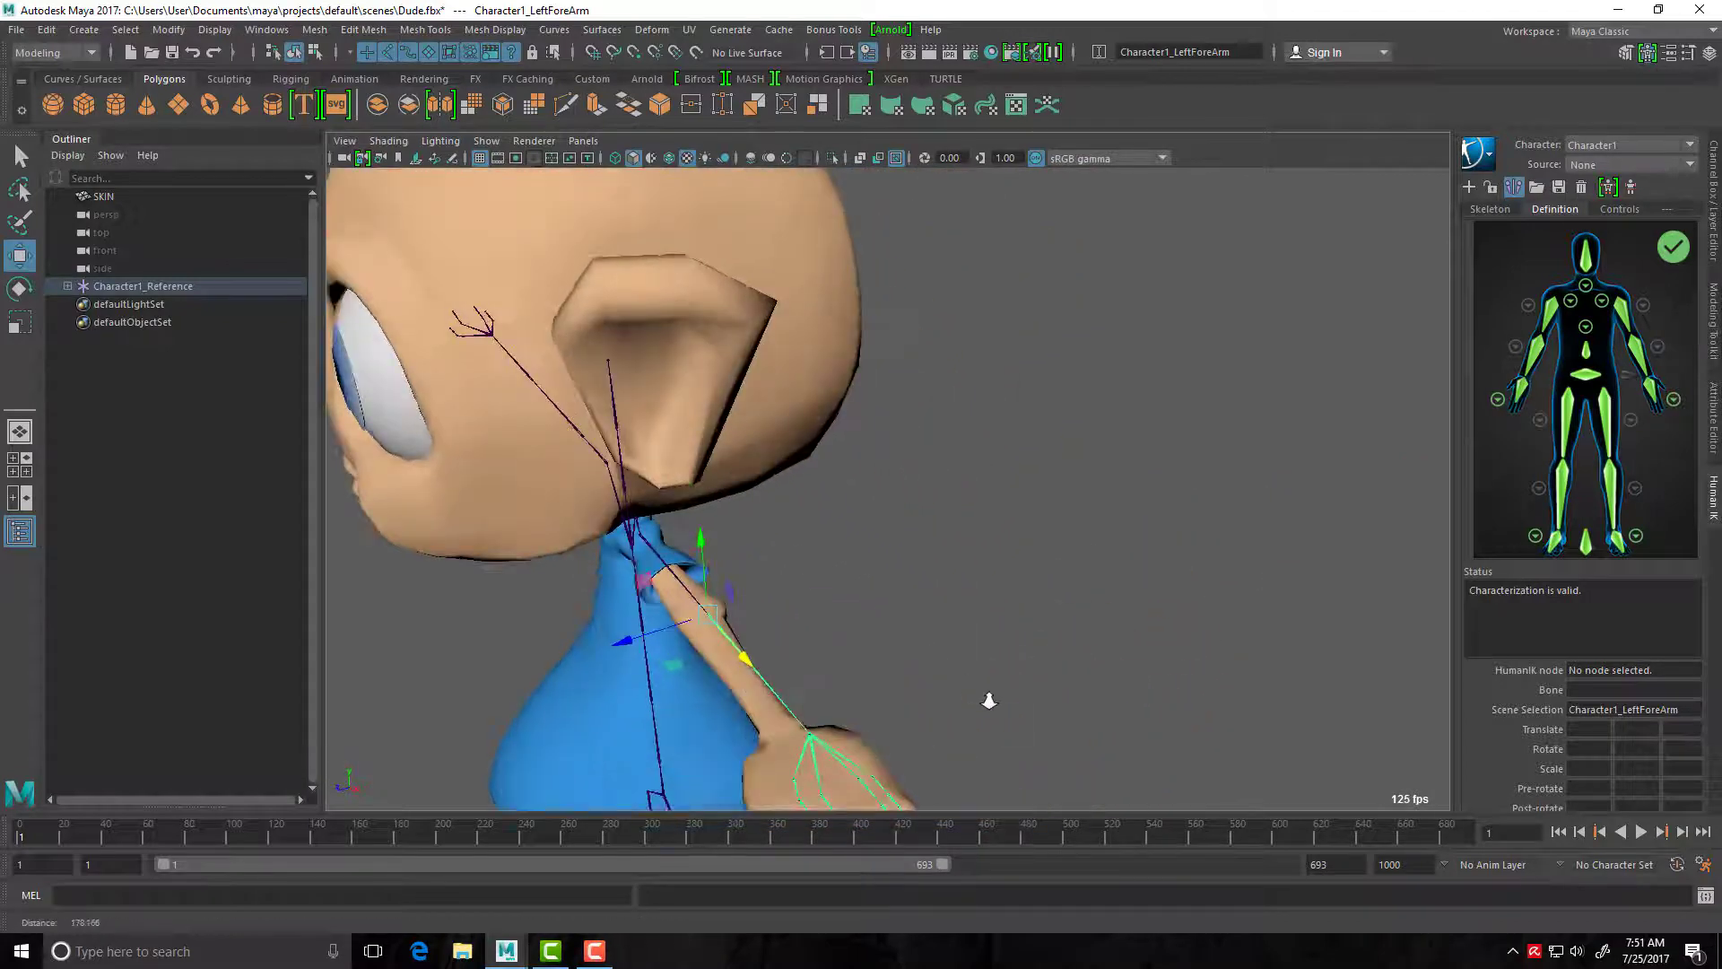
pyautogui.keyDown('alt'); pyautogui.moveTo(867, 671); pyautogui.dragTo(880, 591, button='middle'); pyautogui.keyUp('alt')
pyautogui.moveTo(632, 571); pyautogui.dragTo(623, 572)
pyautogui.press('1')
# Move the left hand joint forward toward the wrist, keeping the left arm parallel to the X axis.
pyautogui.press('Down')
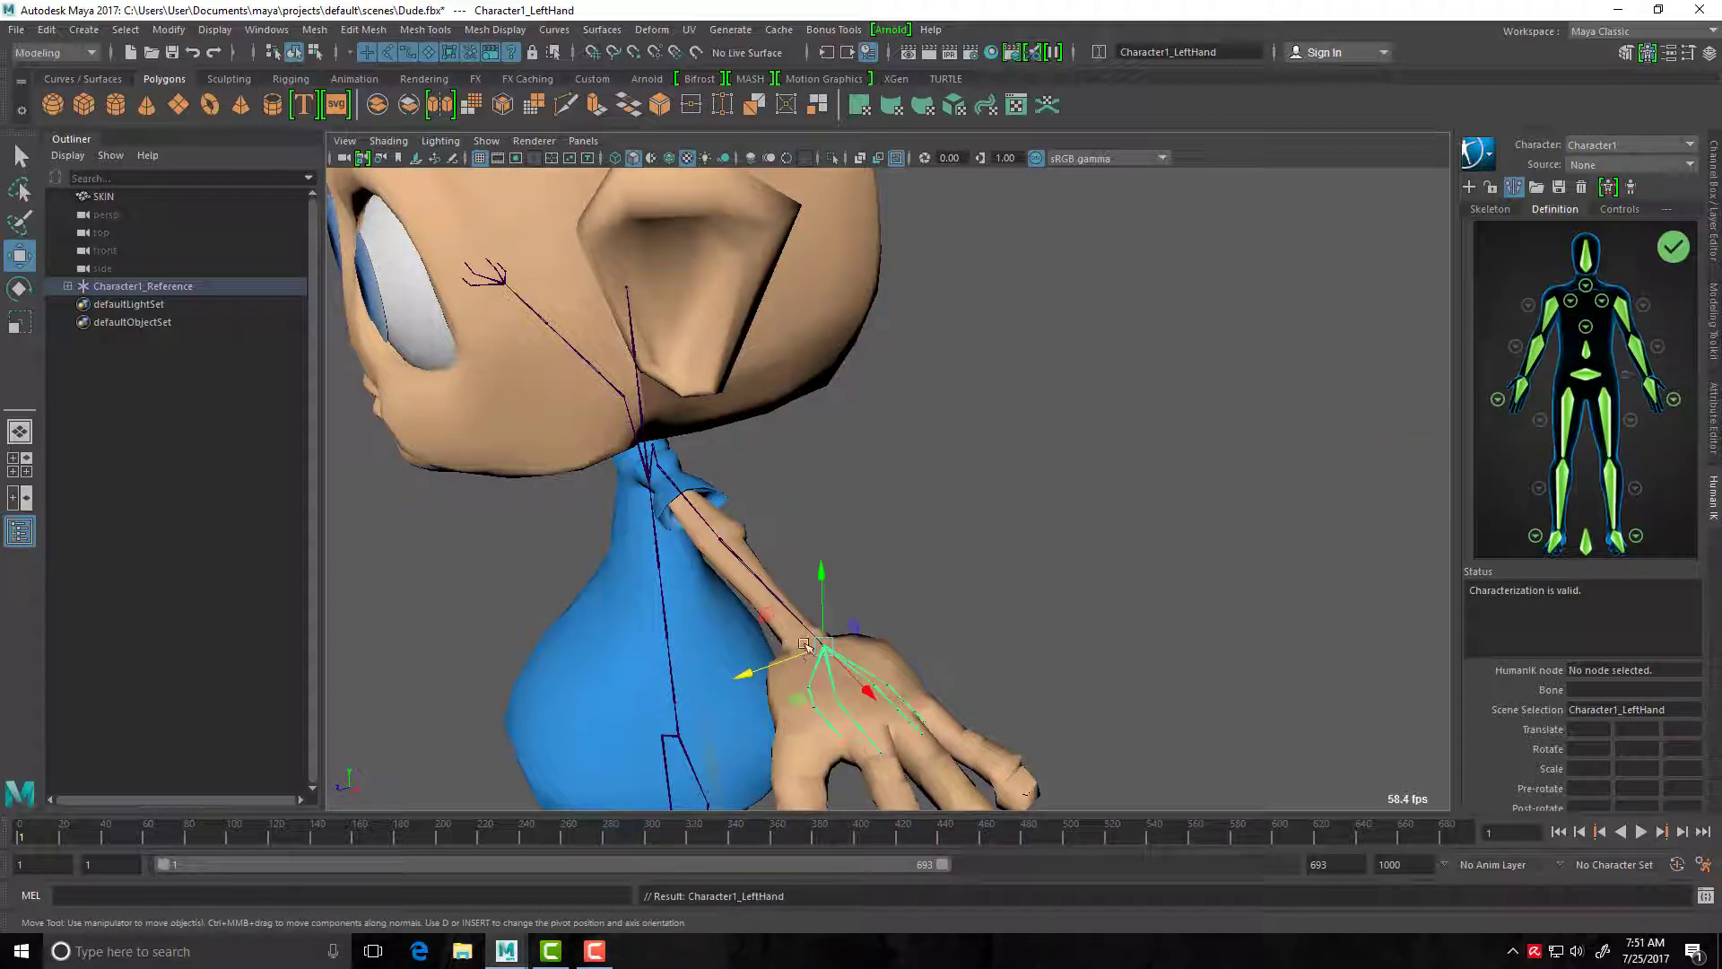
pyautogui.moveTo(801, 652); pyautogui.dragTo(723, 663)
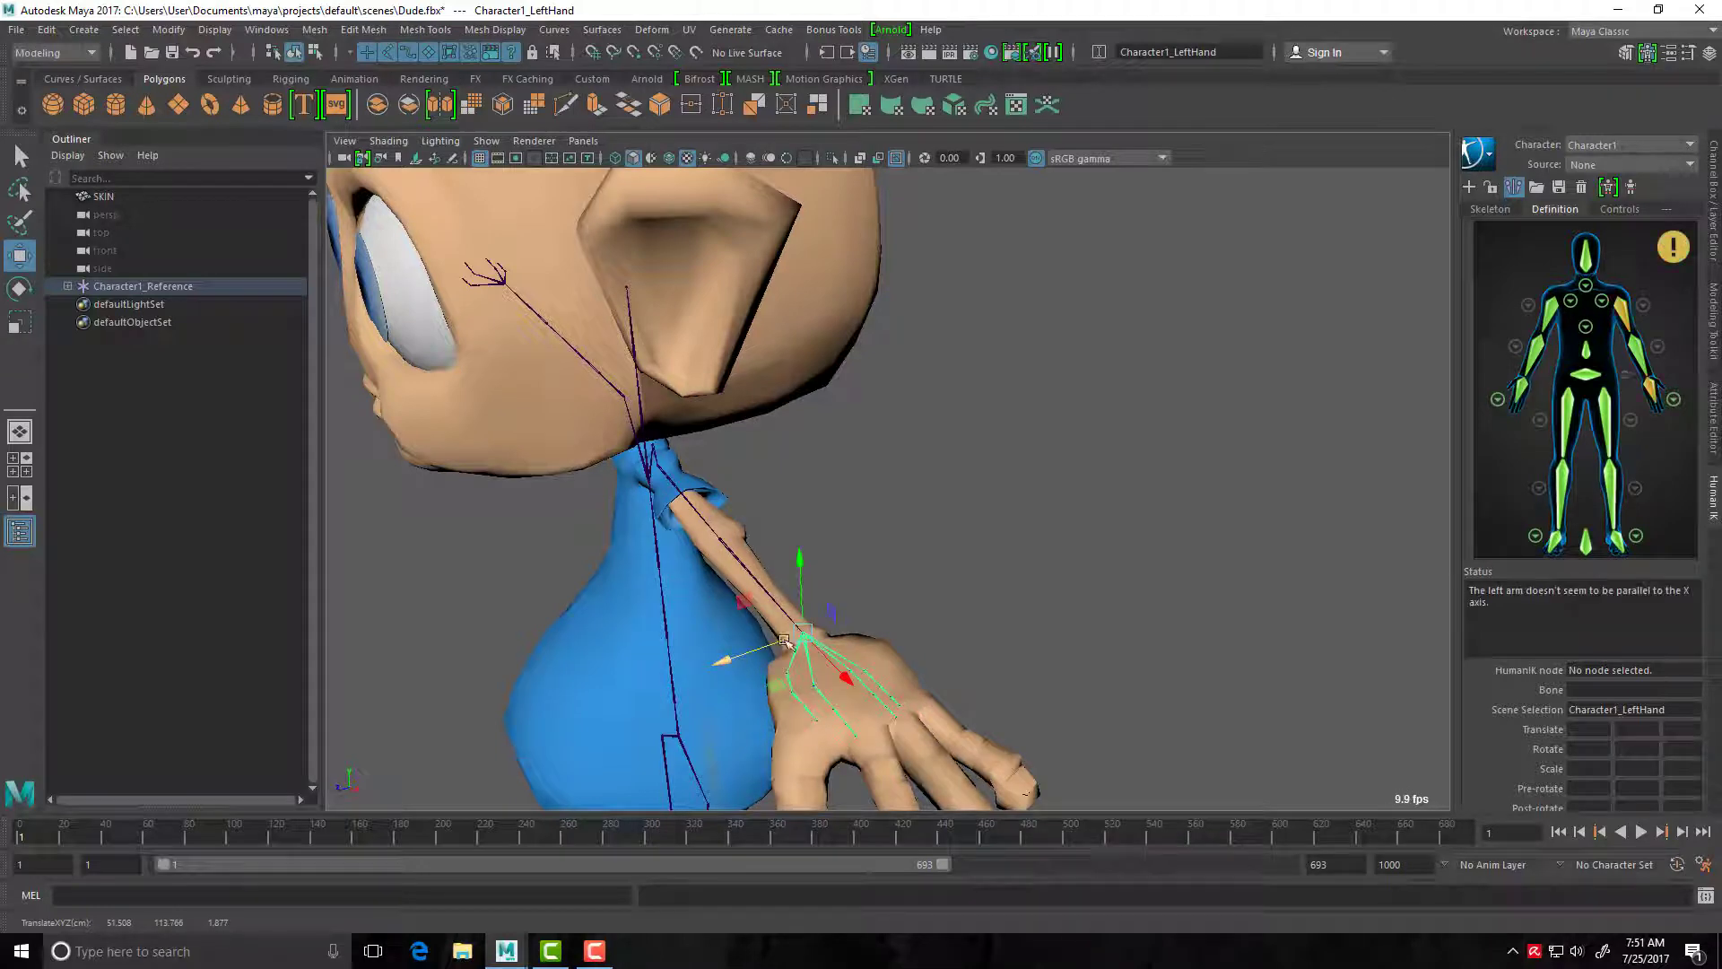
pyautogui.keyDown('alt'); pyautogui.moveTo(763, 503); pyautogui.dragTo(727, 619); pyautogui.keyUp('alt')
pyautogui.keyDown('alt'); pyautogui.moveTo(727, 619); pyautogui.dragTo(690, 331, button='middle'); pyautogui.keyUp('alt')
pyautogui.keyDown('alt'); pyautogui.moveTo(690, 431); pyautogui.dragTo(875, 556, button='right'); pyautogui.keyUp('alt')
pyautogui.moveTo(551, 437); pyautogui.dragTo(540, 437)
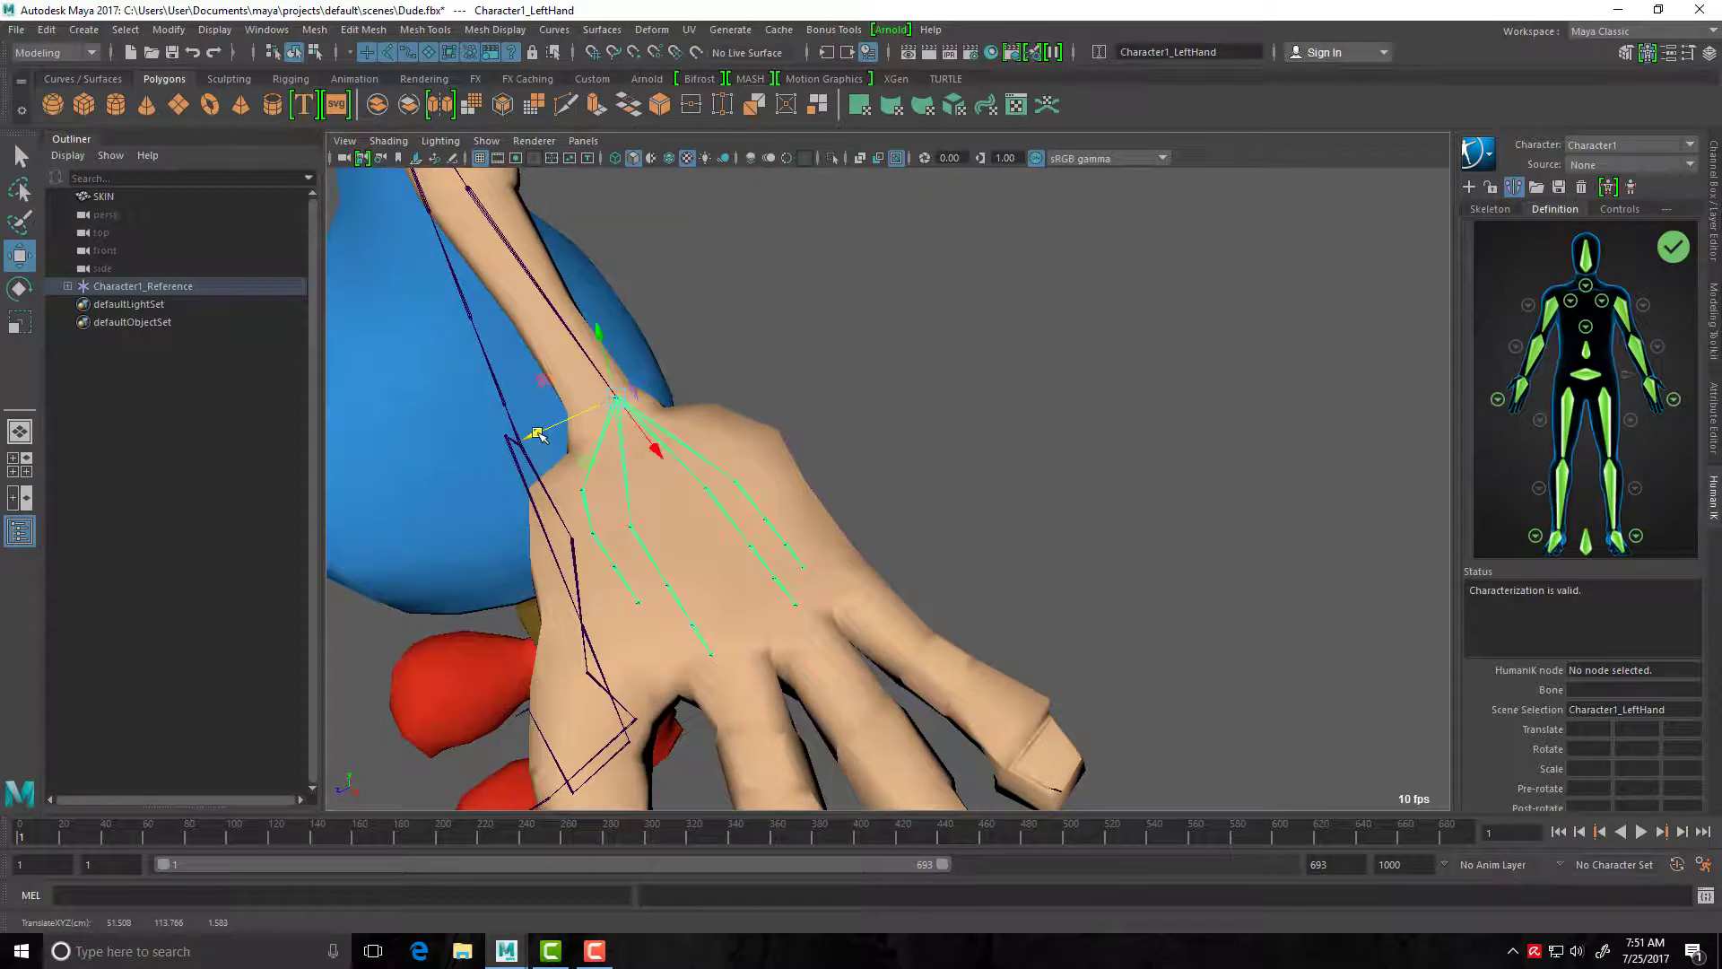
# Try moving the left hand joint further forward into the wrist, and undo the change.
pyautogui.scroll(-2, 625, 448)
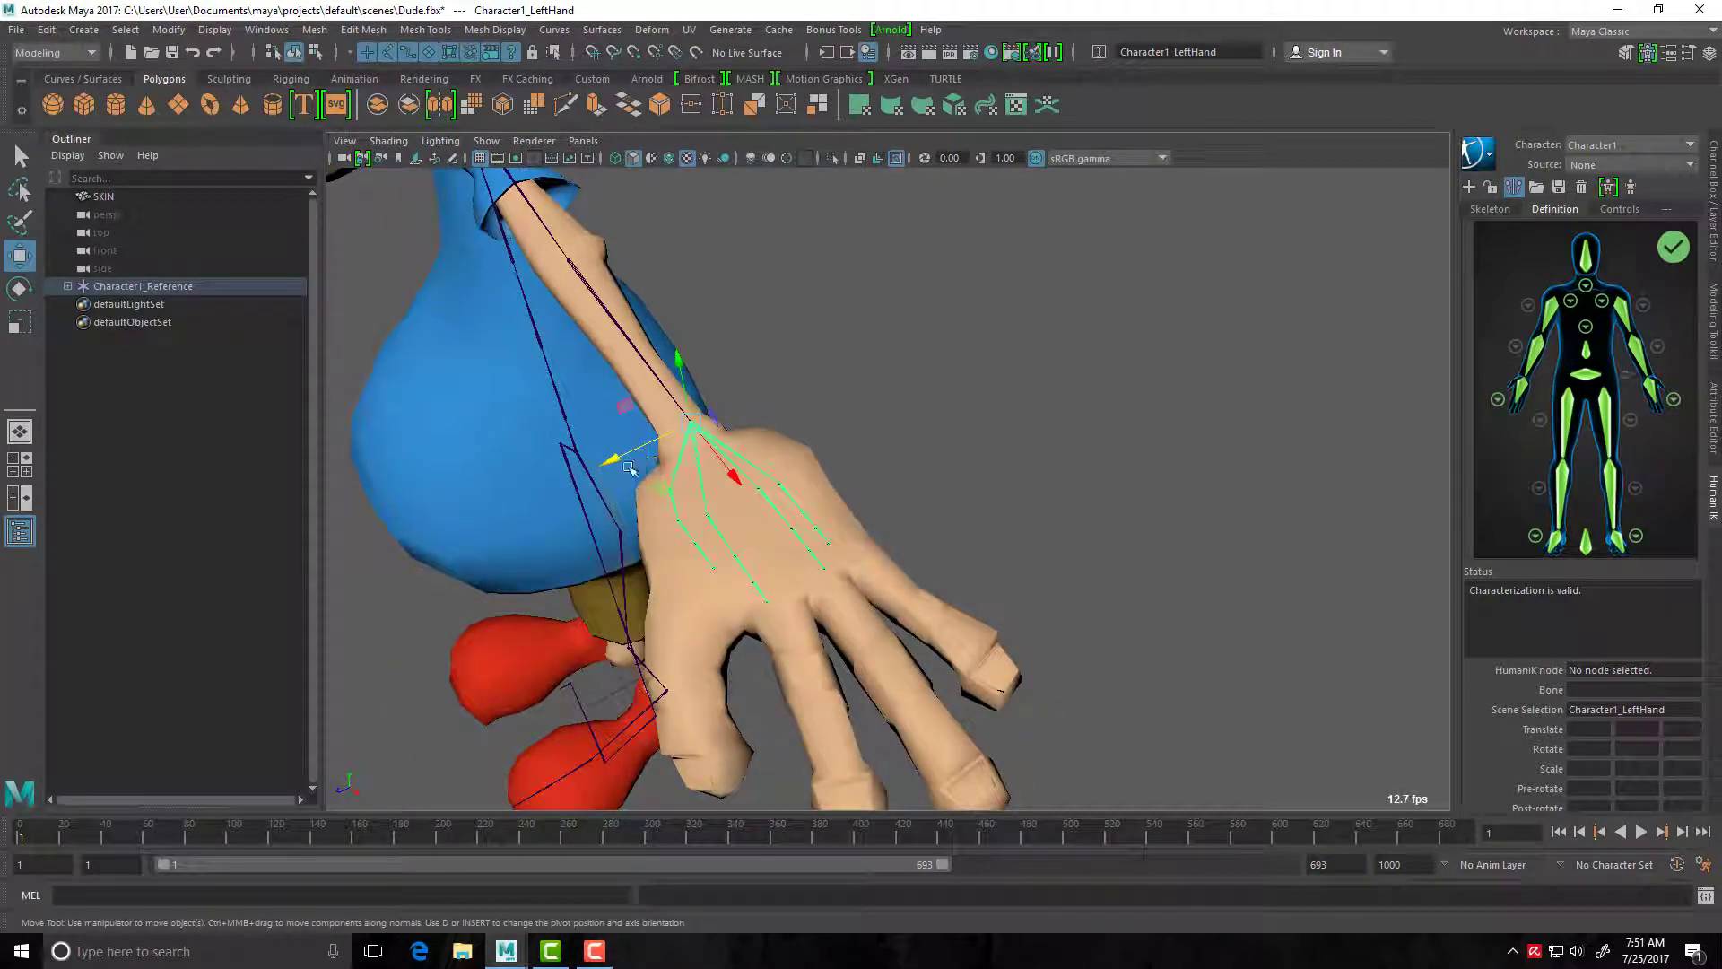
pyautogui.moveTo(627, 467); pyautogui.dragTo(599, 463)
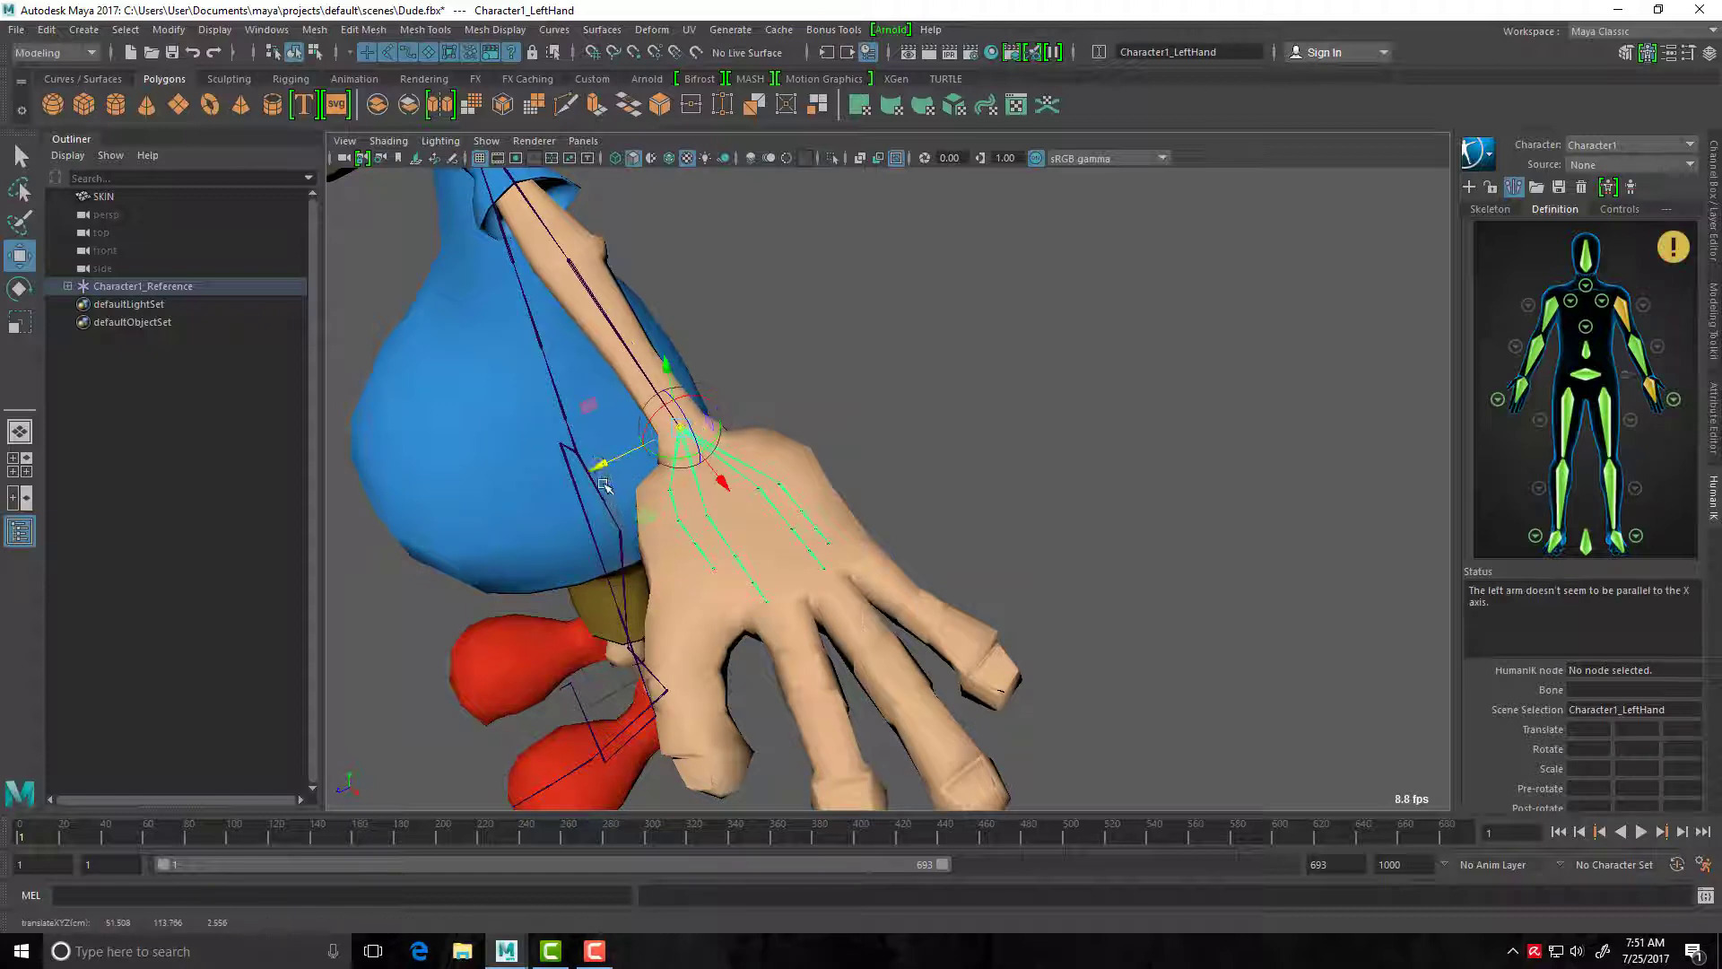
pyautogui.hotkey('ctrl', 'z')
pyautogui.scroll(-3, 762, 500)
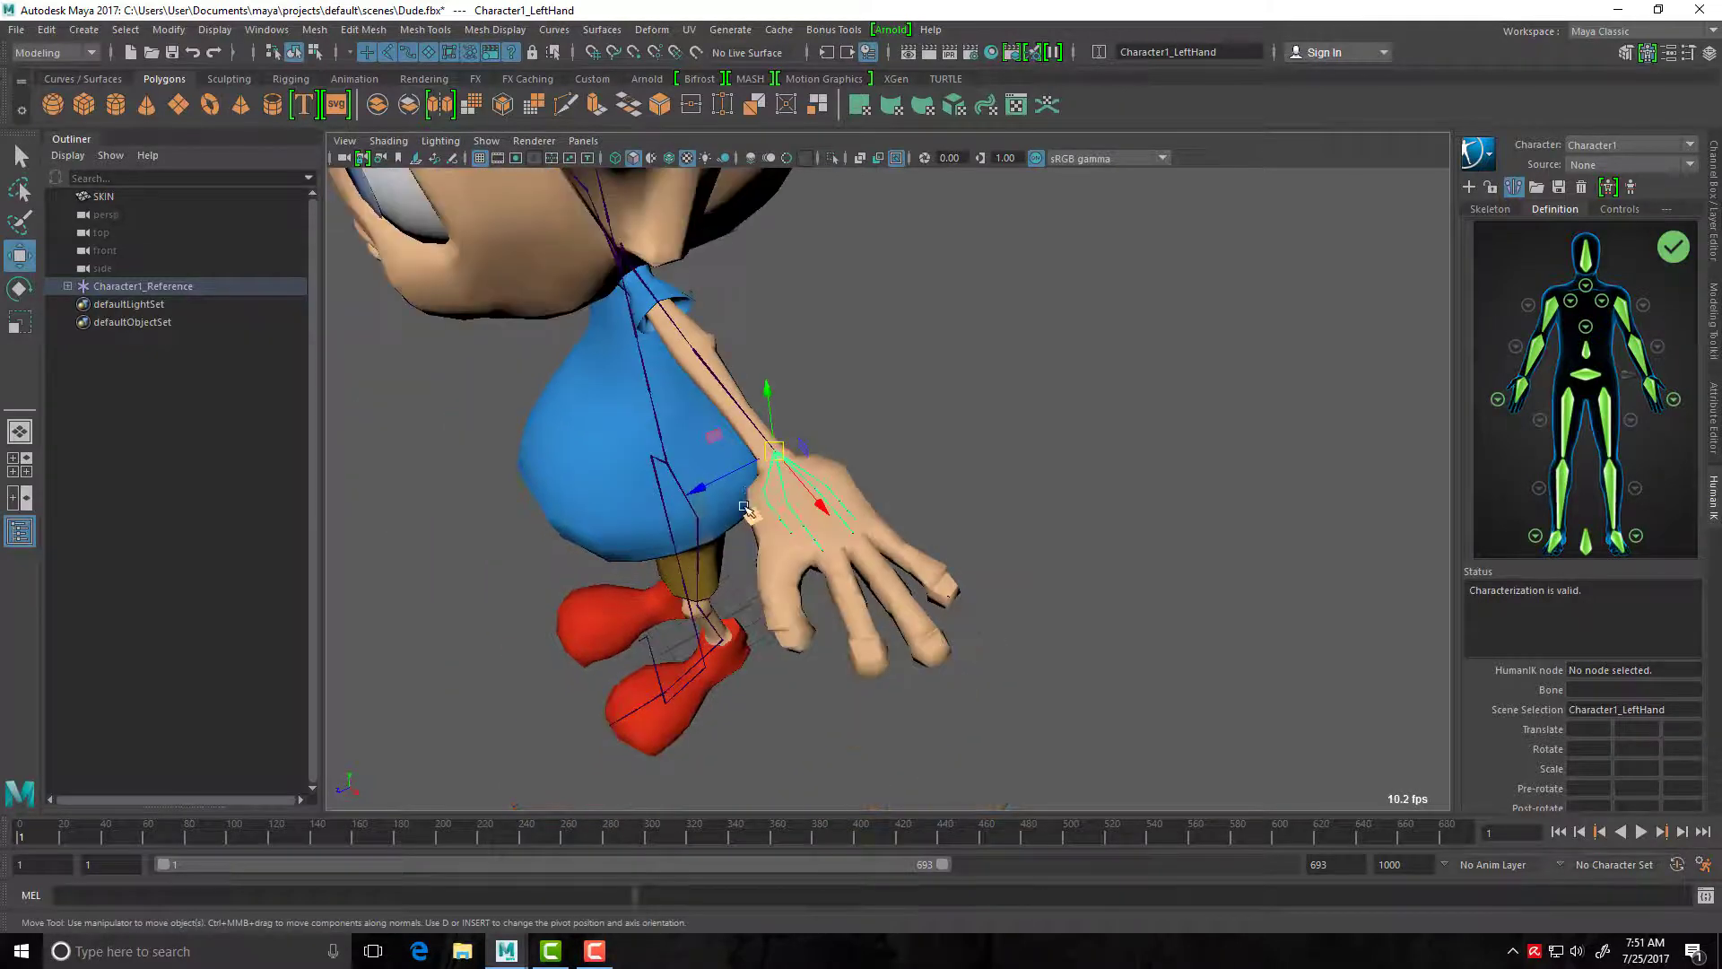
pyautogui.keyDown('alt'); pyautogui.moveTo(753, 512); pyautogui.dragTo(880, 410); pyautogui.keyUp('alt')
pyautogui.keyDown('alt'); pyautogui.moveTo(880, 411); pyautogui.dragTo(906, 543, button='middle'); pyautogui.keyUp('alt')
pyautogui.keyDown('alt'); pyautogui.moveTo(906, 543); pyautogui.dragTo(688, 585); pyautogui.keyUp('alt')
pyautogui.click(797, 485)
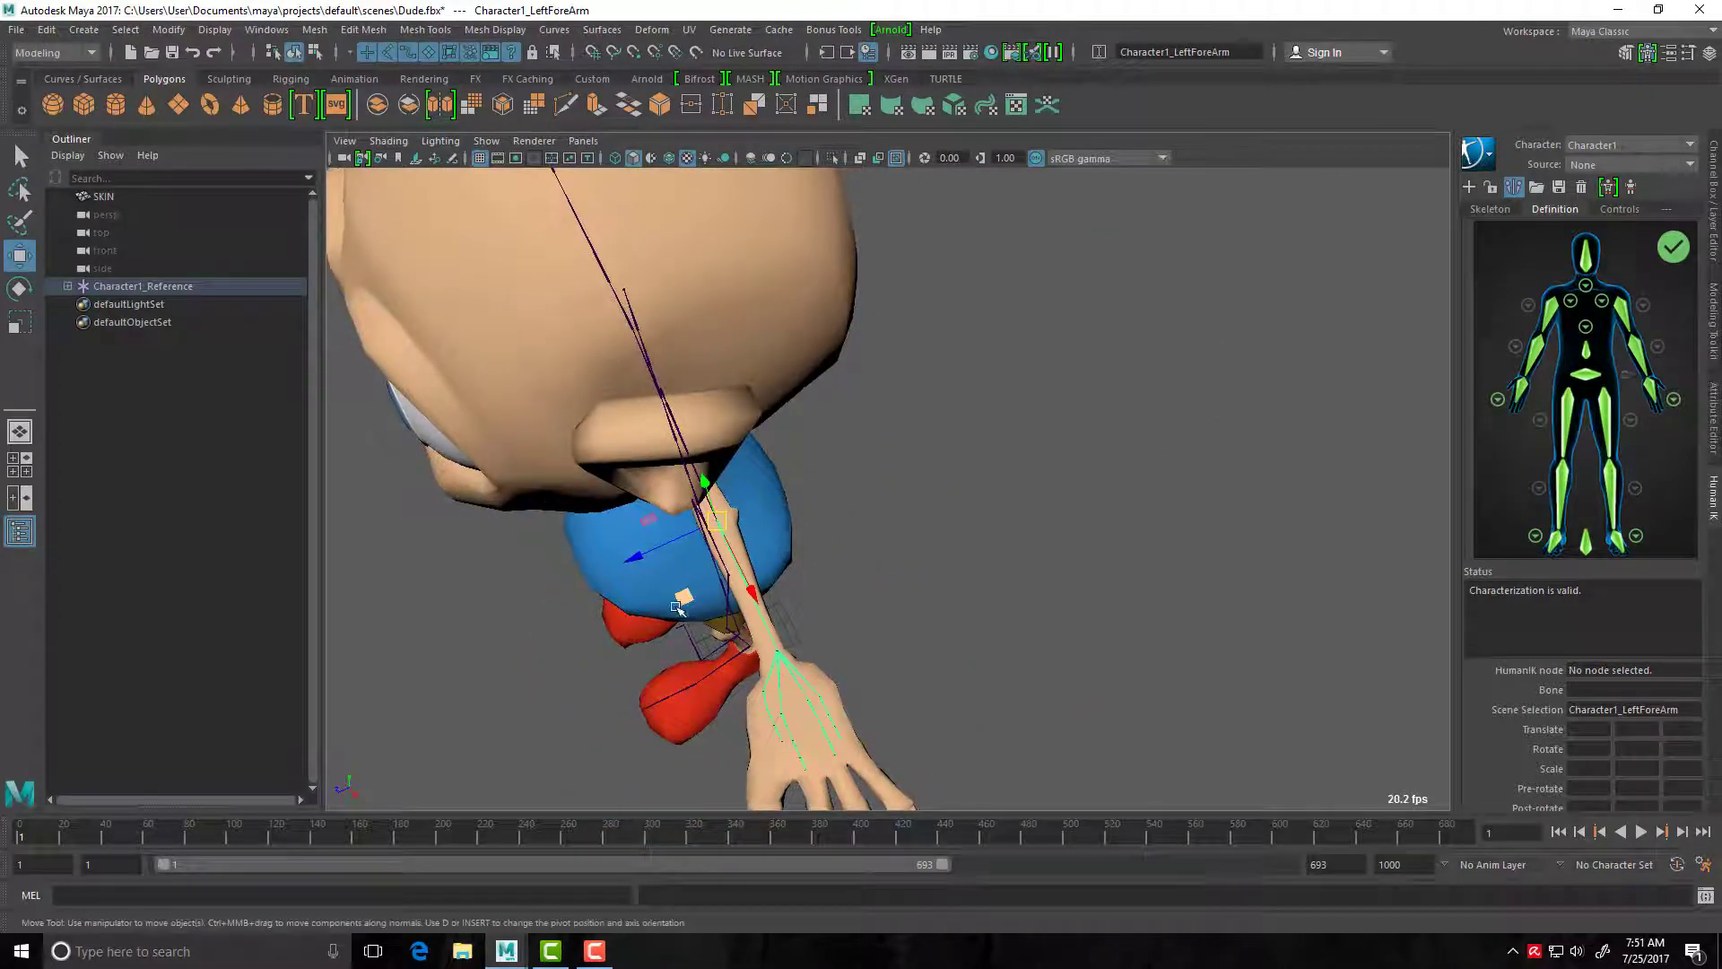
pyautogui.press('e')
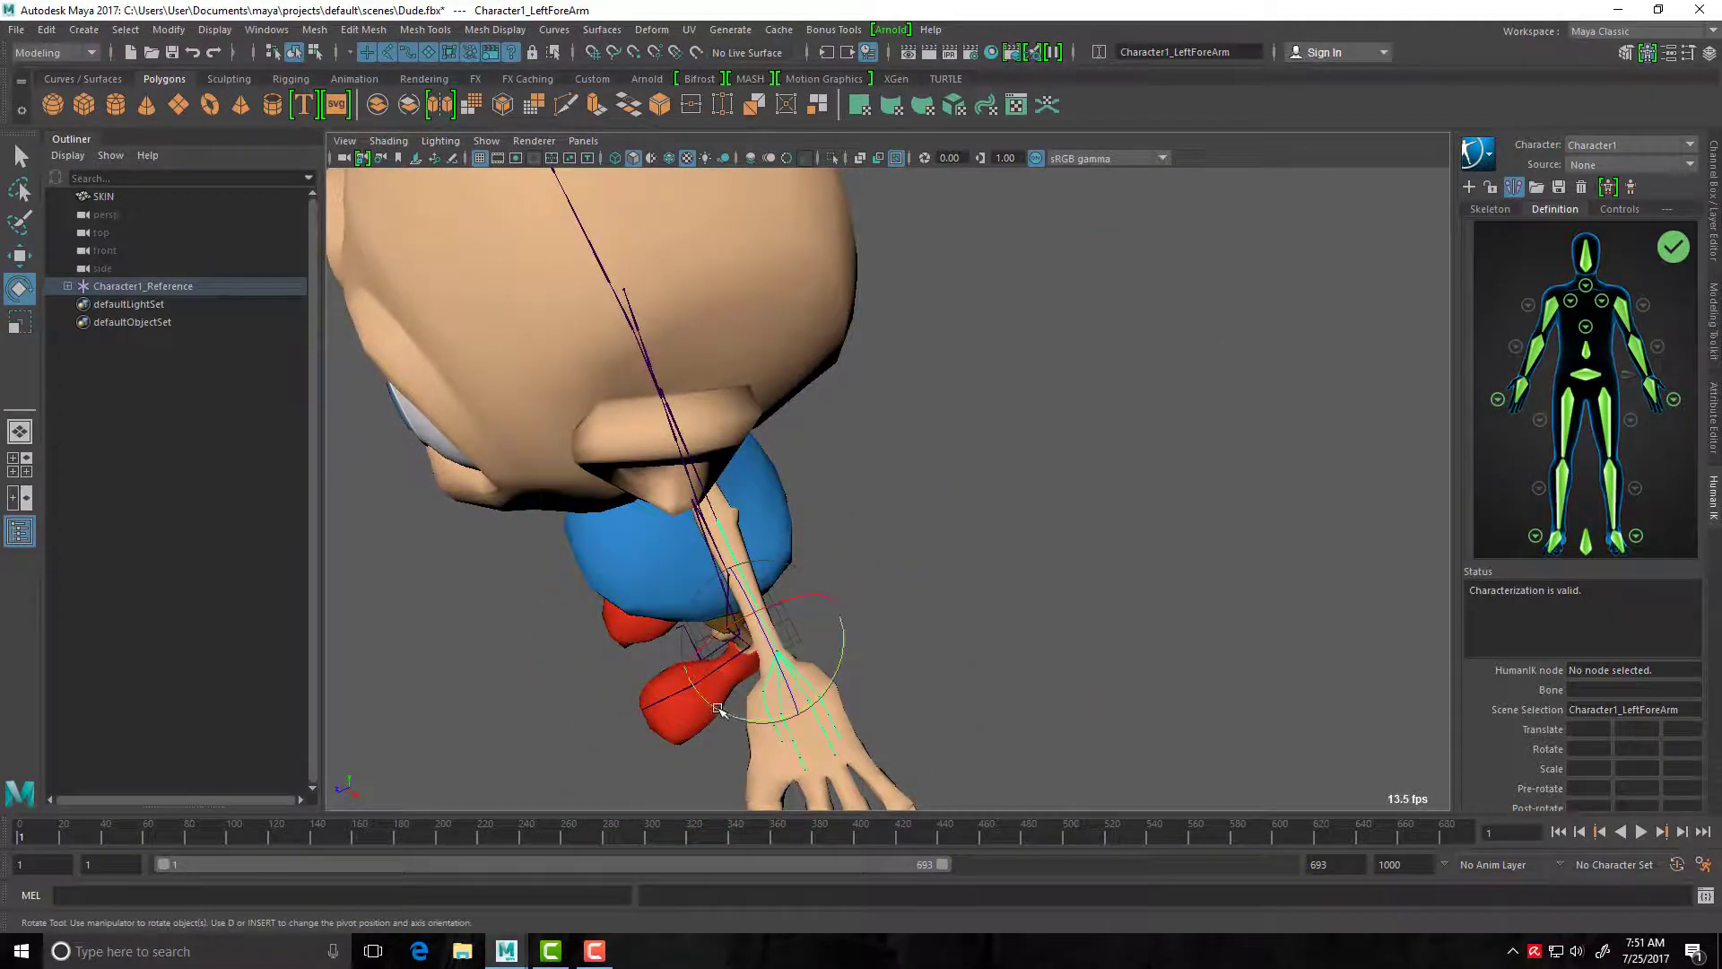
# Select the left upper arm joint and move it slightly forward inside the sleeve.
pyautogui.moveTo(718, 709); pyautogui.dragTo(691, 505)
pyautogui.click(804, 466)
pyautogui.press('w')
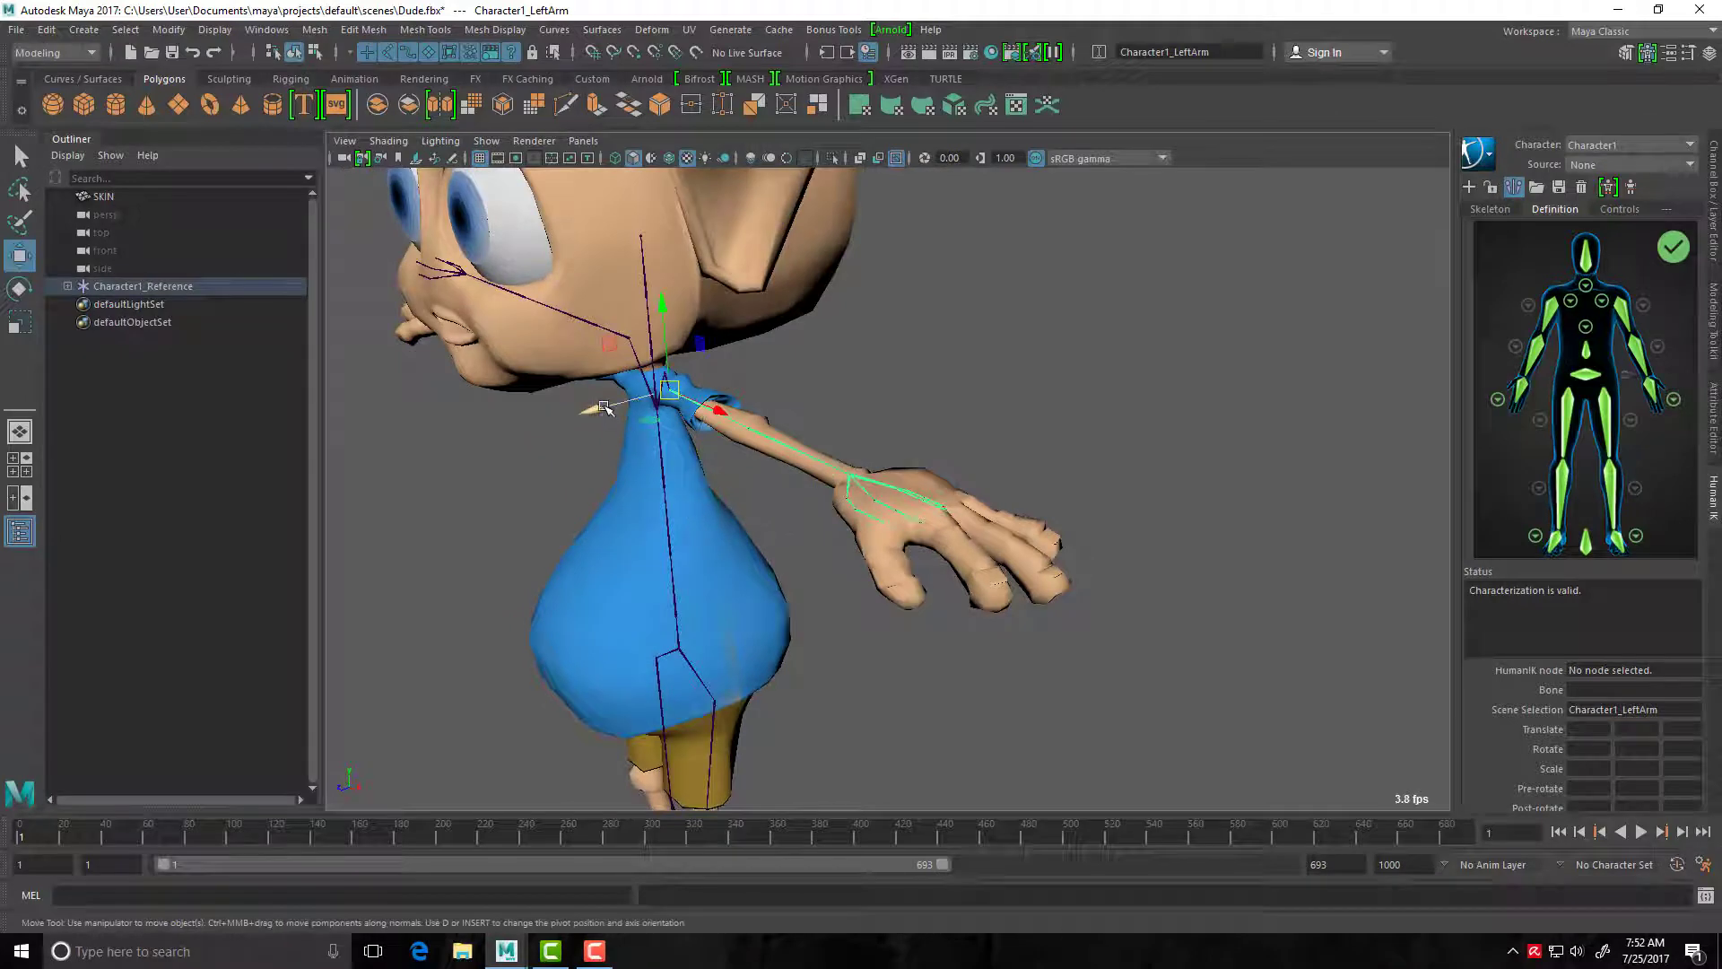
pyautogui.moveTo(604, 408); pyautogui.dragTo(600, 408)
# Move the left hand joint outward along the arm so it sits at the model's wrist.
pyautogui.keyDown('alt'); pyautogui.moveTo(883, 567); pyautogui.dragTo(763, 548); pyautogui.keyUp('alt')
pyautogui.keyDown('alt'); pyautogui.moveTo(763, 547); pyautogui.dragTo(1301, 726, button='right'); pyautogui.keyUp('alt')
pyautogui.keyDown('alt'); pyautogui.moveTo(924, 462); pyautogui.dragTo(1238, 946, button='middle'); pyautogui.keyUp('alt')
pyautogui.keyDown('alt'); pyautogui.moveTo(984, 662); pyautogui.dragTo(1354, 596); pyautogui.keyUp('alt')
pyautogui.scroll(-3, 958, 590)
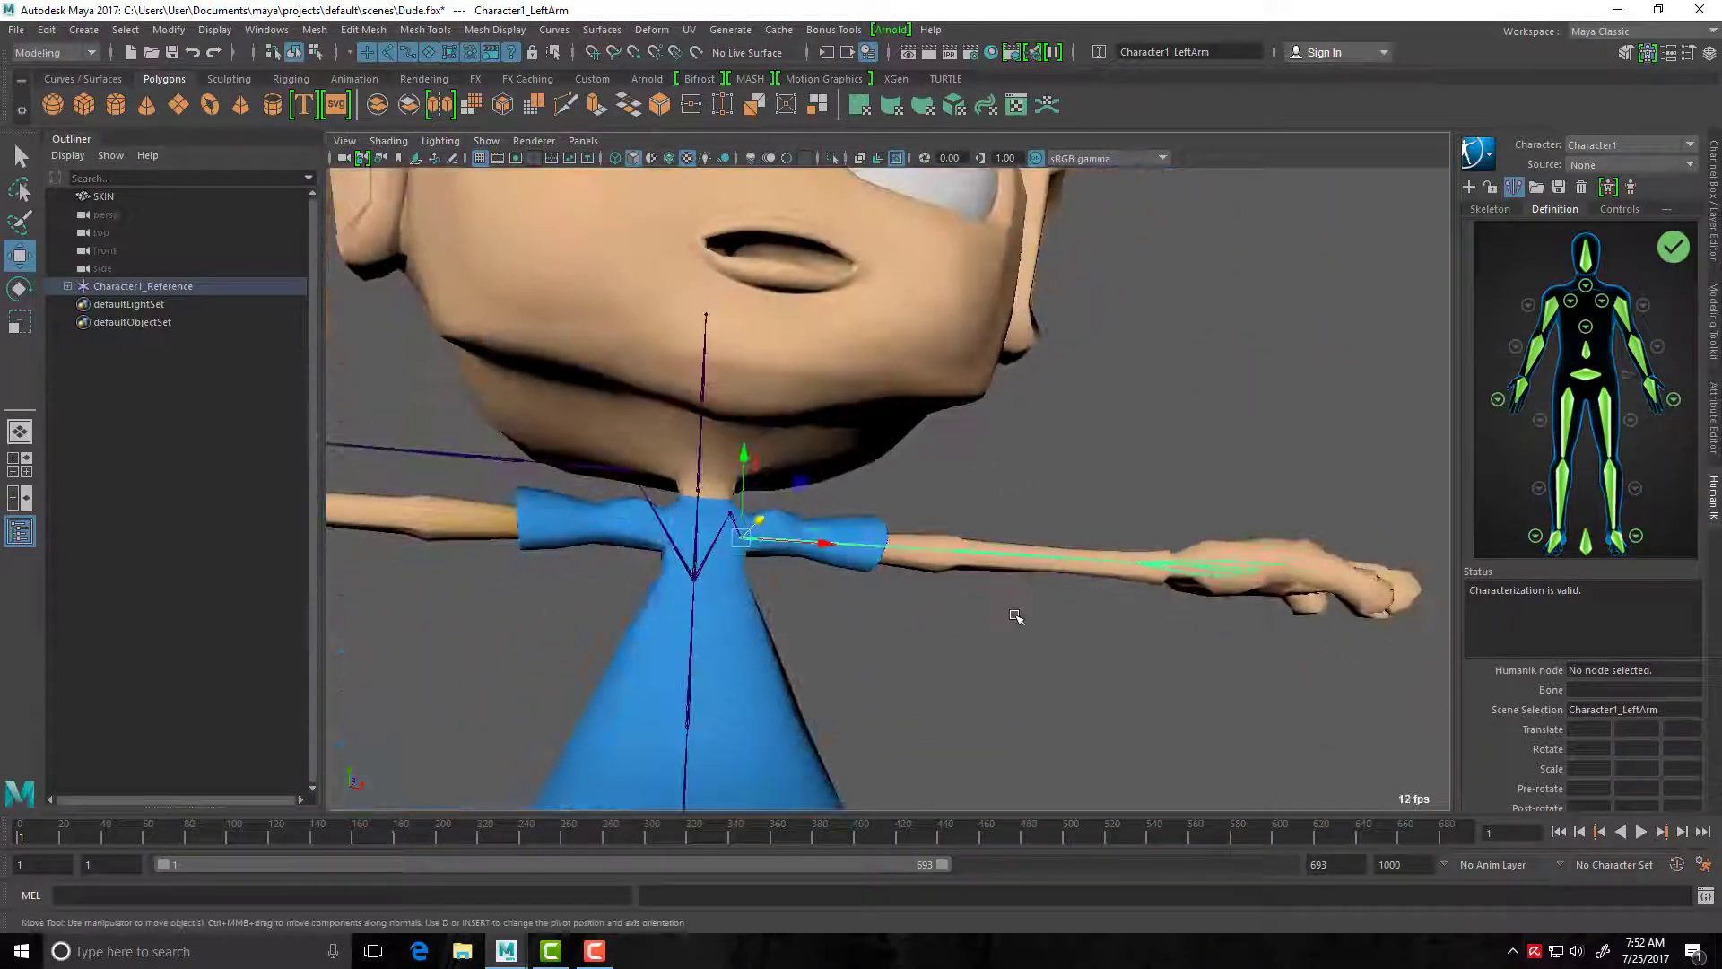
pyautogui.keyDown('alt'); pyautogui.moveTo(1014, 616); pyautogui.dragTo(795, 579); pyautogui.keyUp('alt')
pyautogui.keyDown('alt'); pyautogui.moveTo(795, 579); pyautogui.dragTo(1015, 715, button='right'); pyautogui.keyUp('alt')
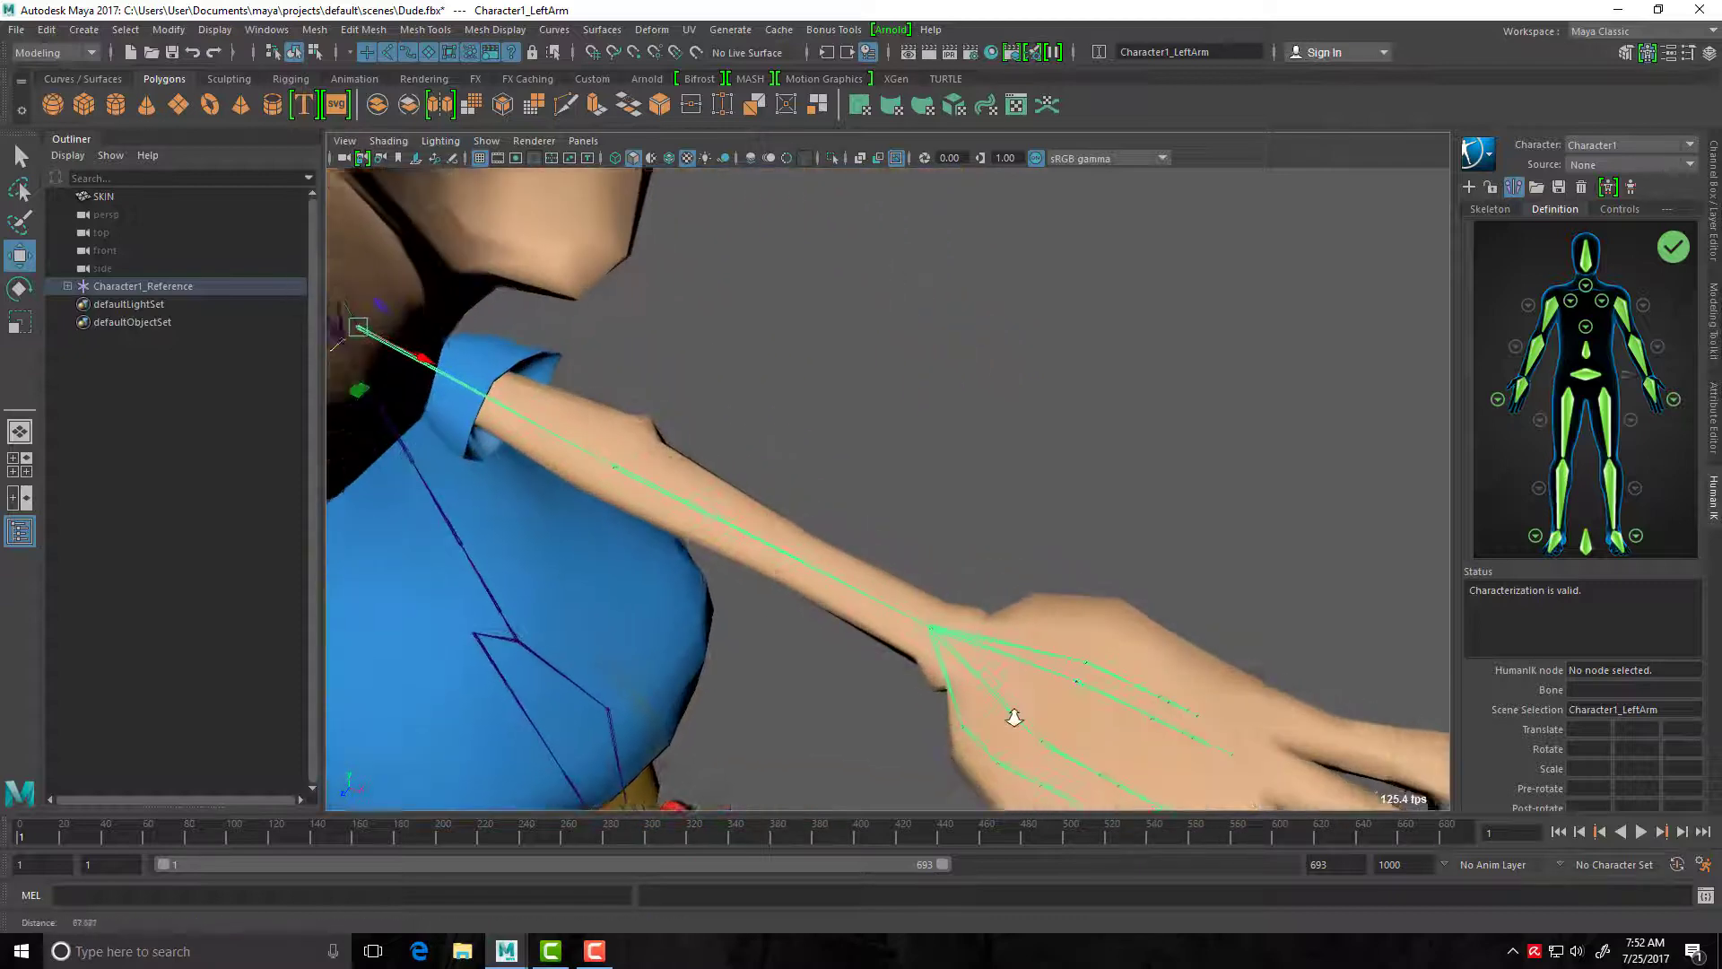
pyautogui.click(932, 631)
pyautogui.moveTo(1021, 675); pyautogui.dragTo(1034, 681, button='middle')
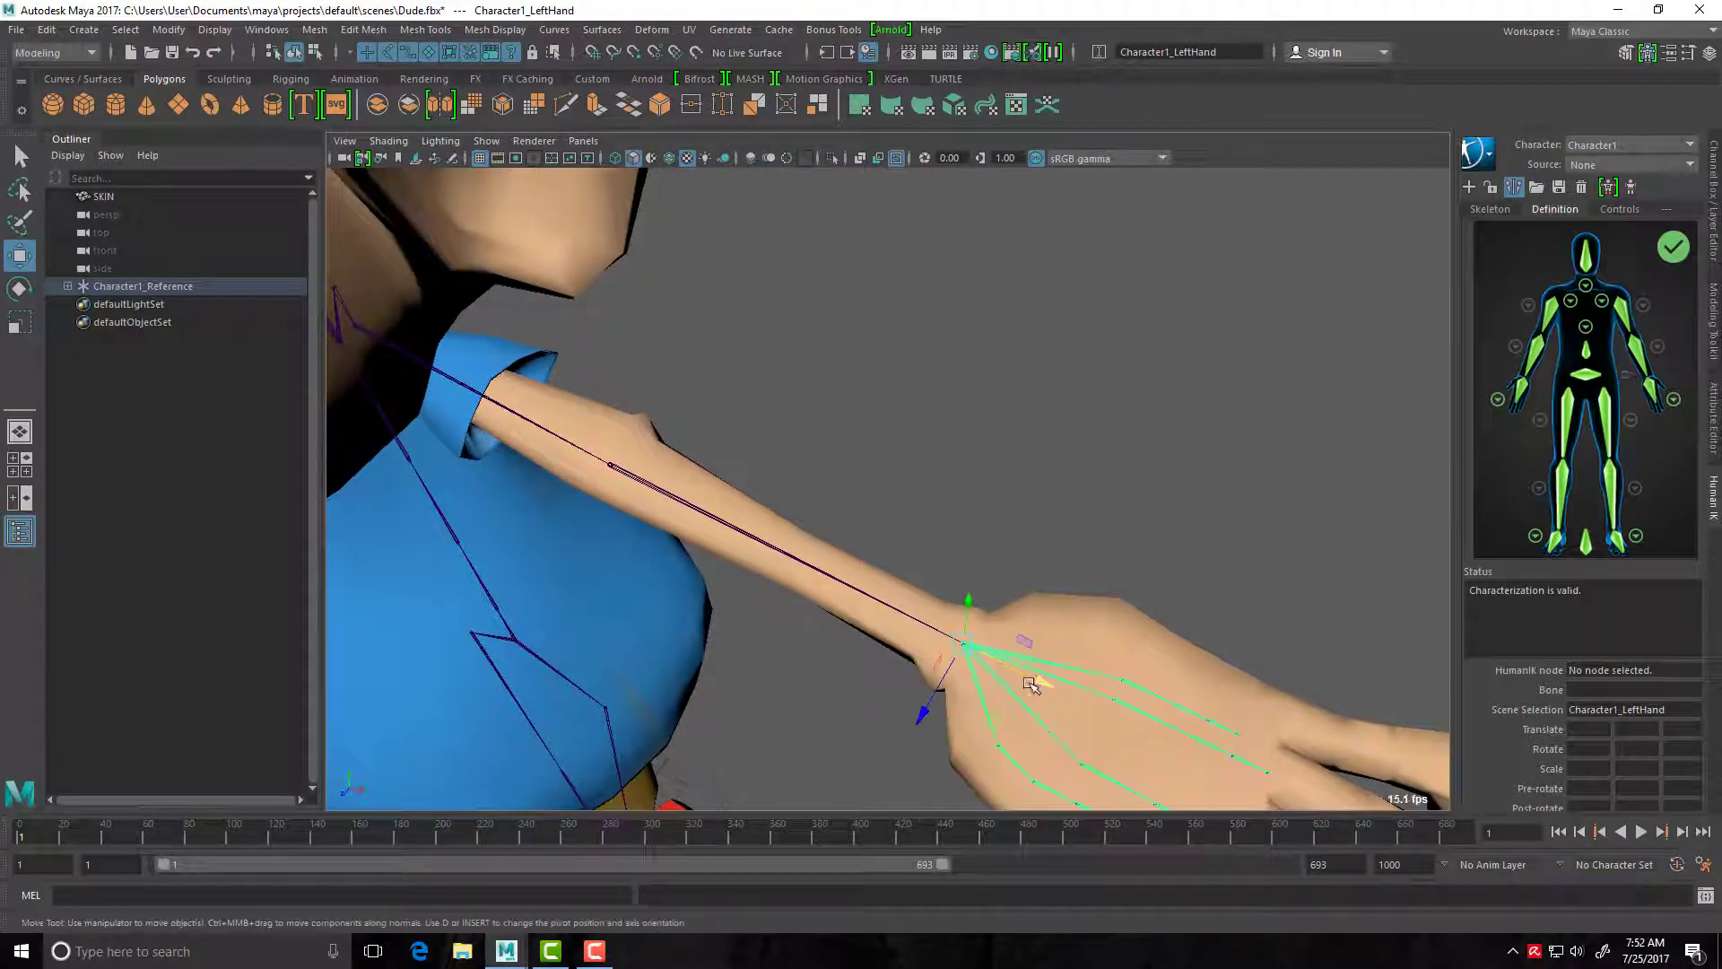
pyautogui.keyDown('alt'); pyautogui.moveTo(1031, 682); pyautogui.dragTo(985, 518); pyautogui.keyUp('alt')
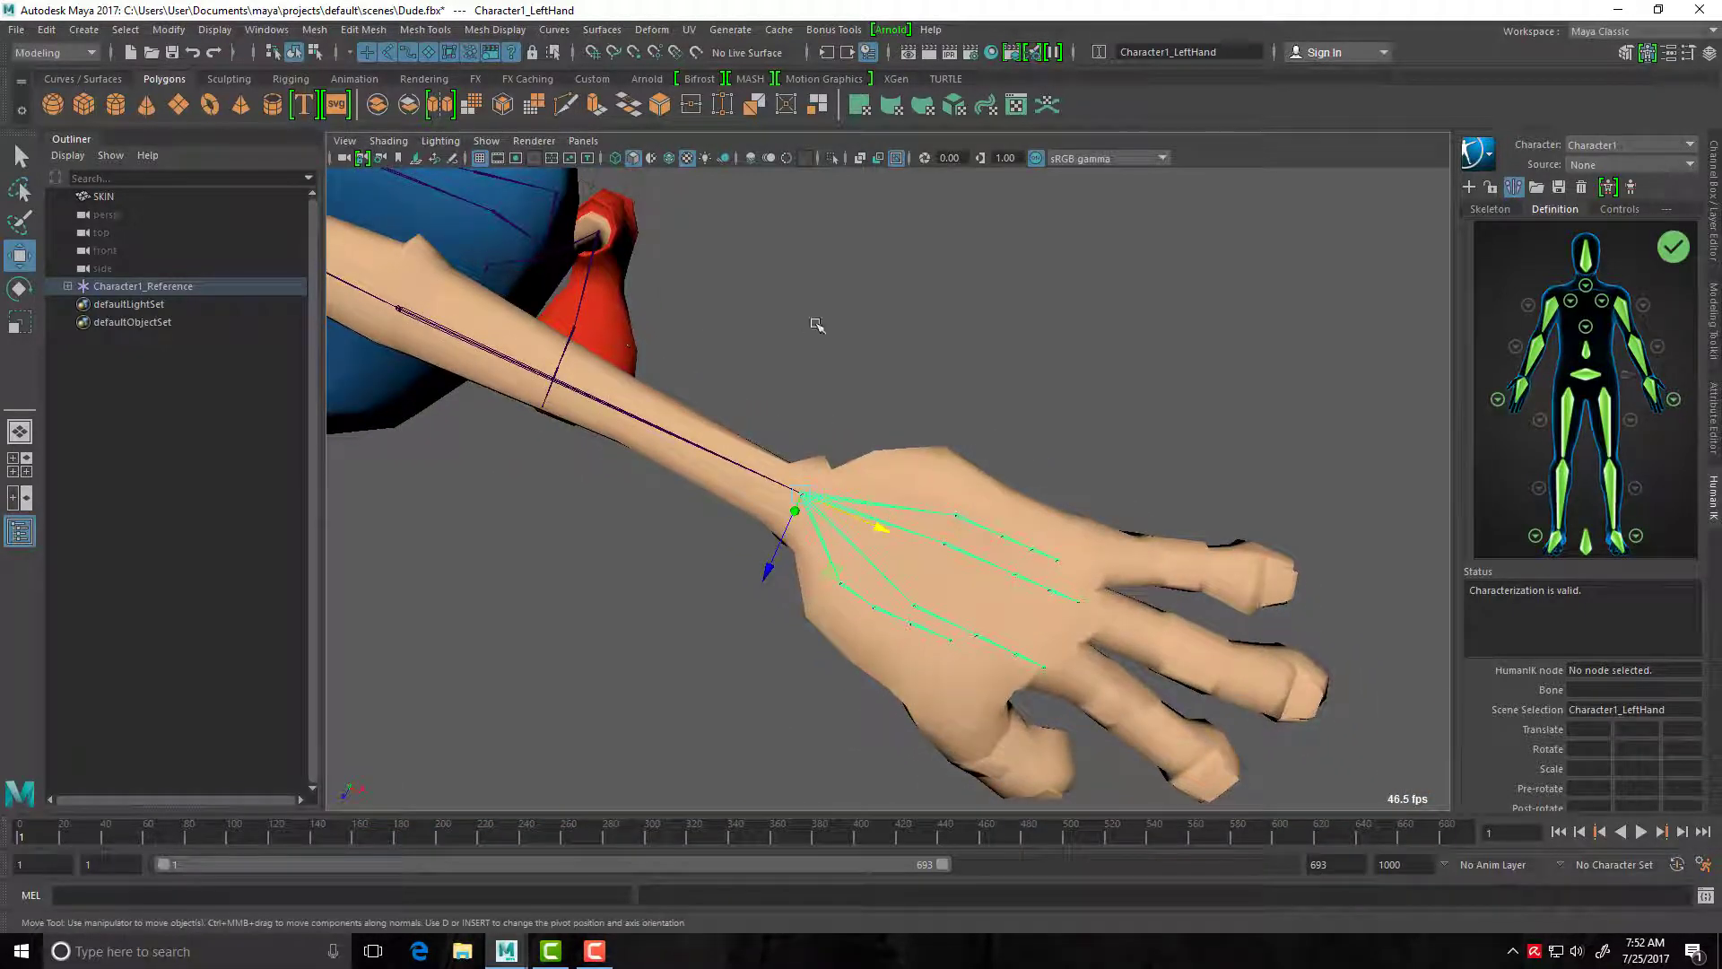
pyautogui.keyDown('alt'); pyautogui.moveTo(876, 549); pyautogui.dragTo(578, 637, button='right'); pyautogui.keyUp('alt')
pyautogui.keyDown('alt'); pyautogui.moveTo(843, 498); pyautogui.dragTo(888, 392, button='right'); pyautogui.keyUp('alt')
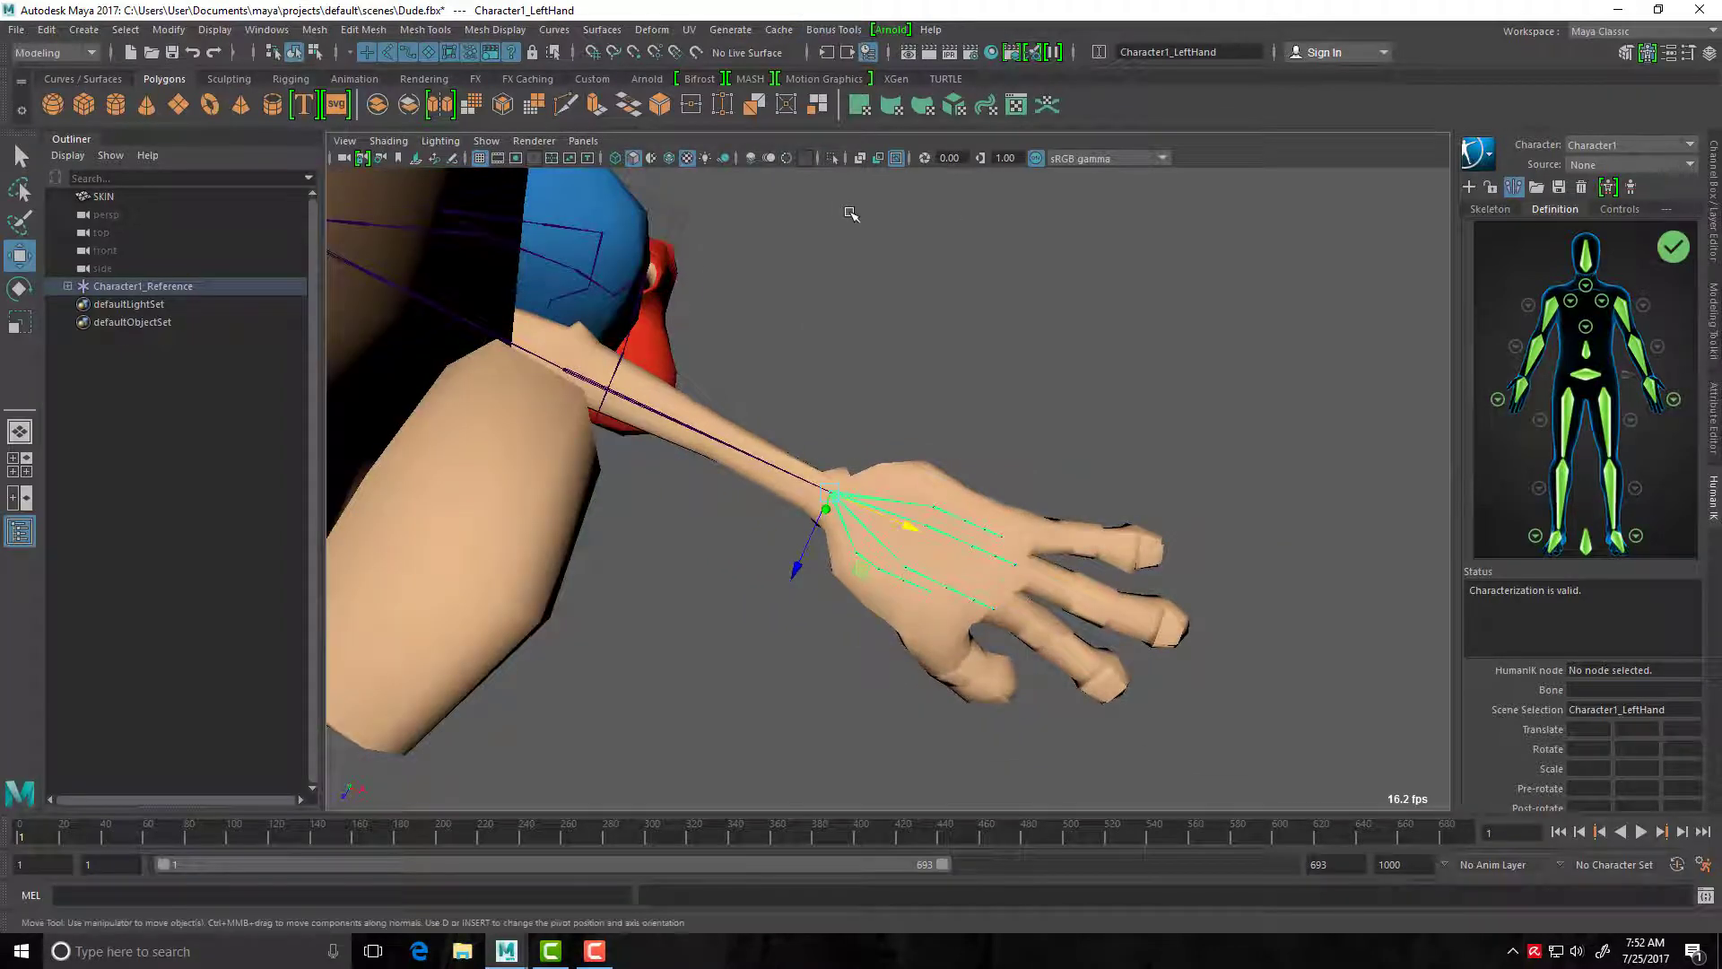
# Increase the global joint display size to about 0.6 so the finger joints are easier to pick.
pyautogui.click(215, 30)
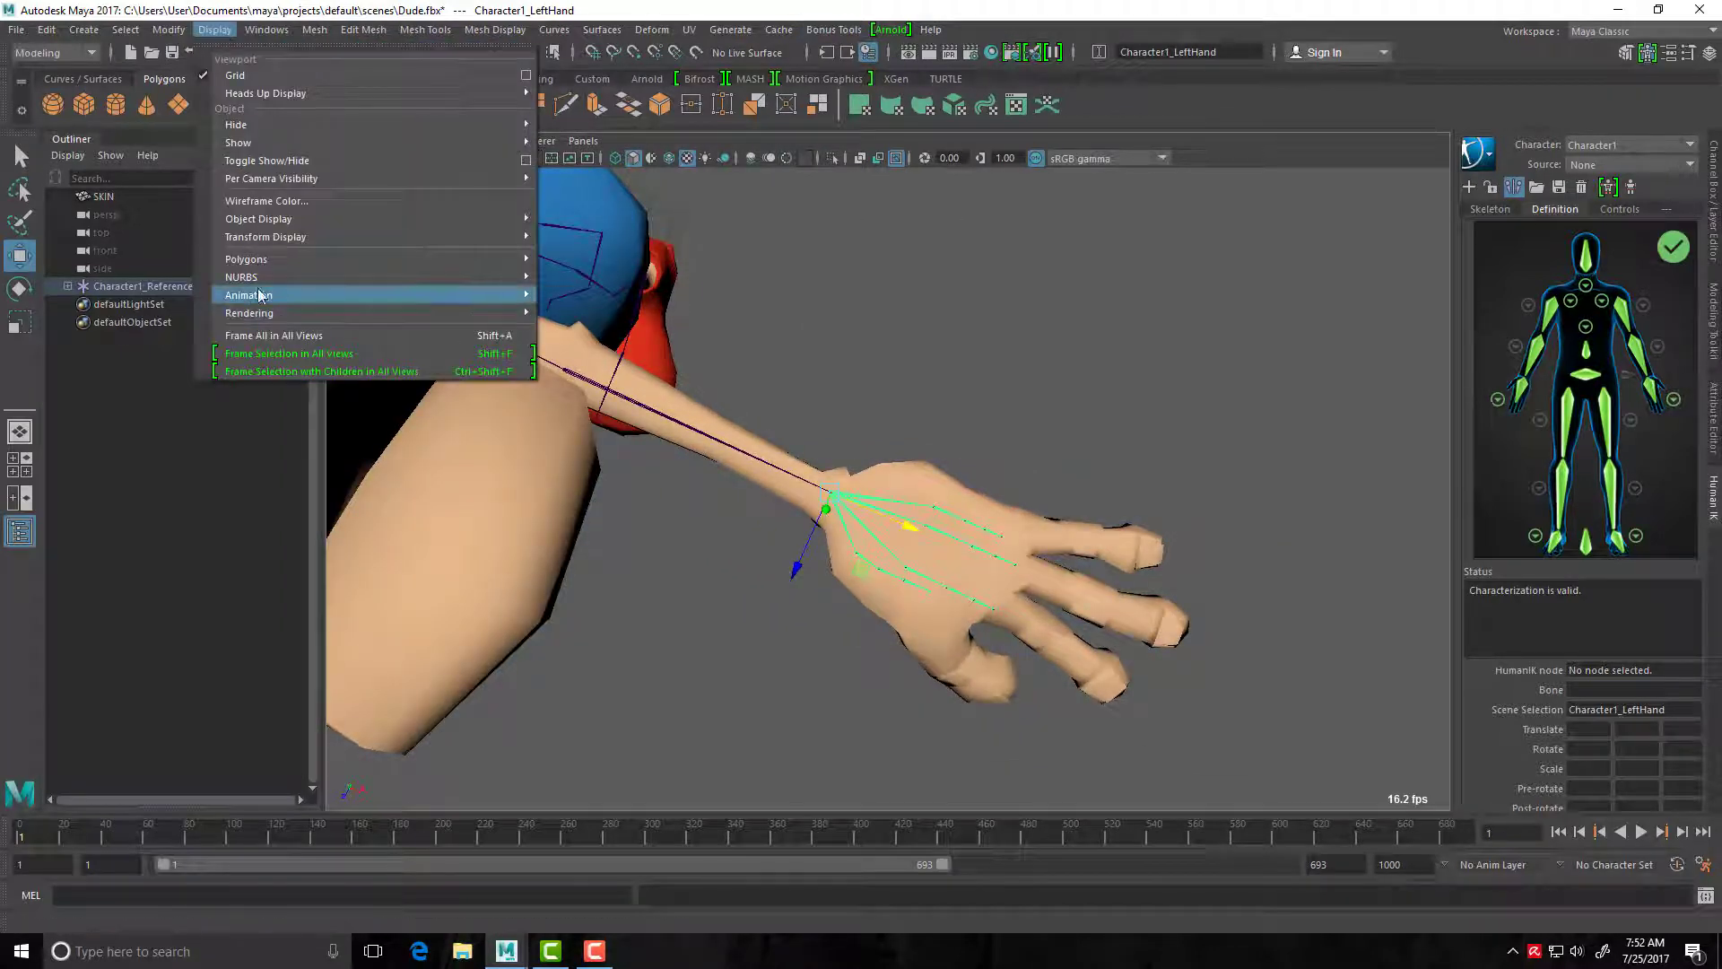
pyautogui.moveTo(475, 295)
pyautogui.click(584, 350)
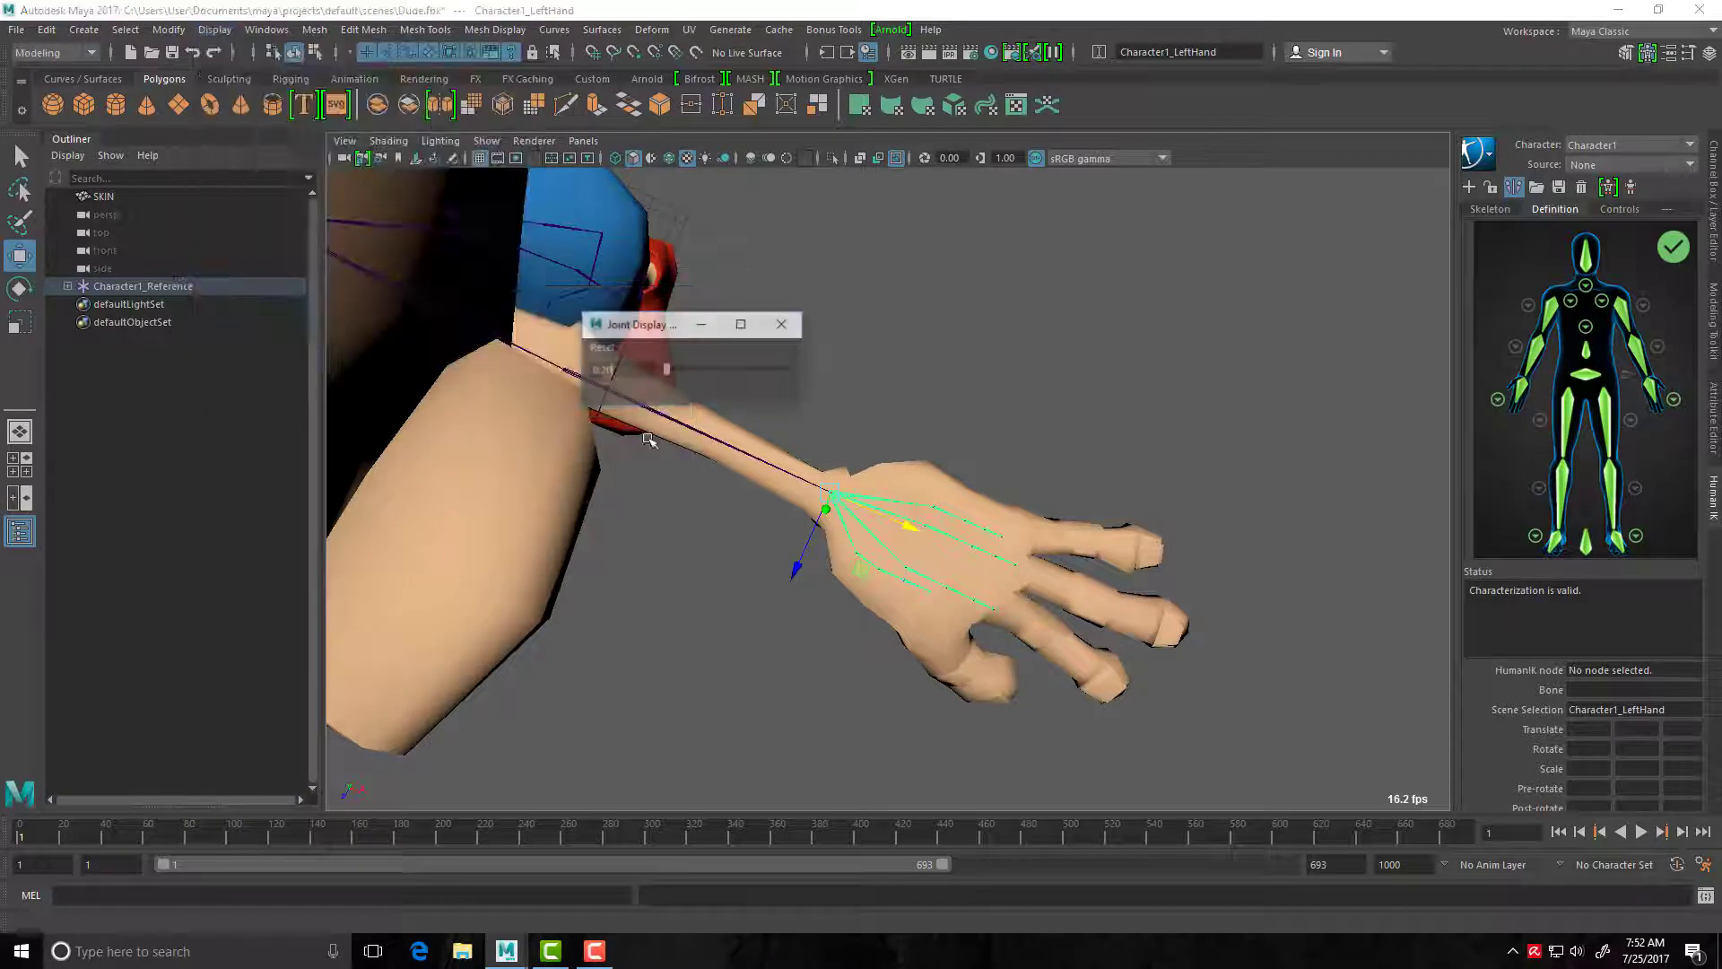
pyautogui.moveTo(671, 373); pyautogui.dragTo(677, 401)
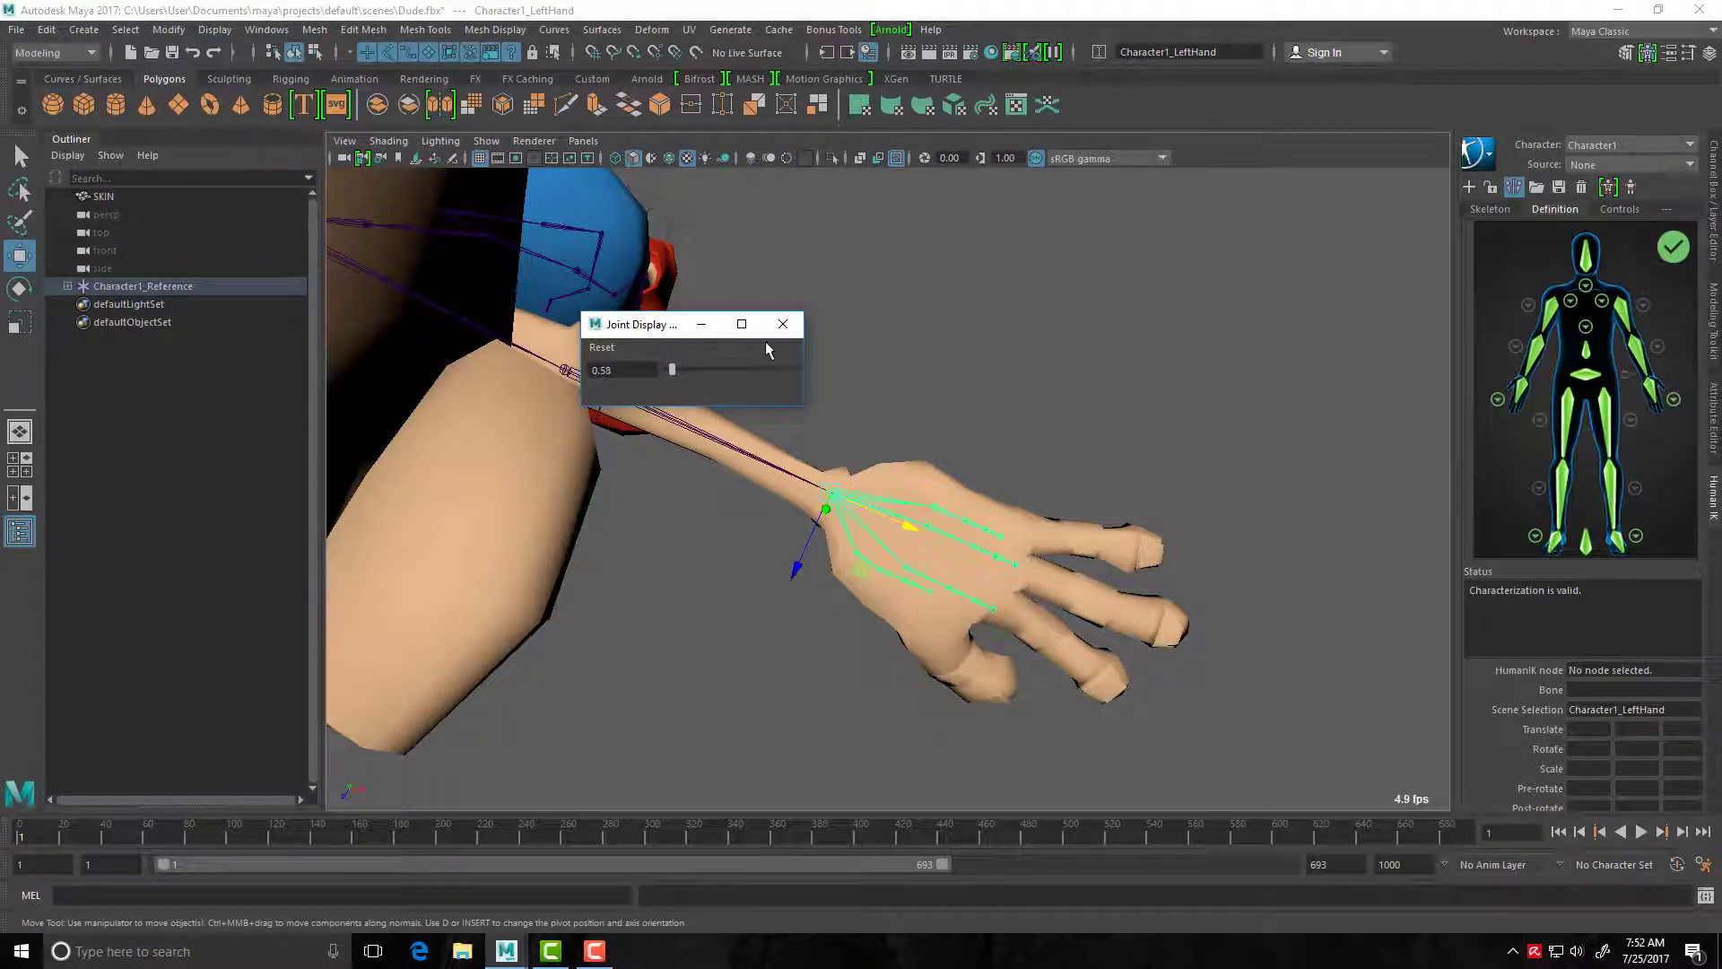
pyautogui.click(782, 324)
pyautogui.keyDown('alt'); pyautogui.moveTo(923, 210); pyautogui.dragTo(838, 358); pyautogui.keyUp('alt')
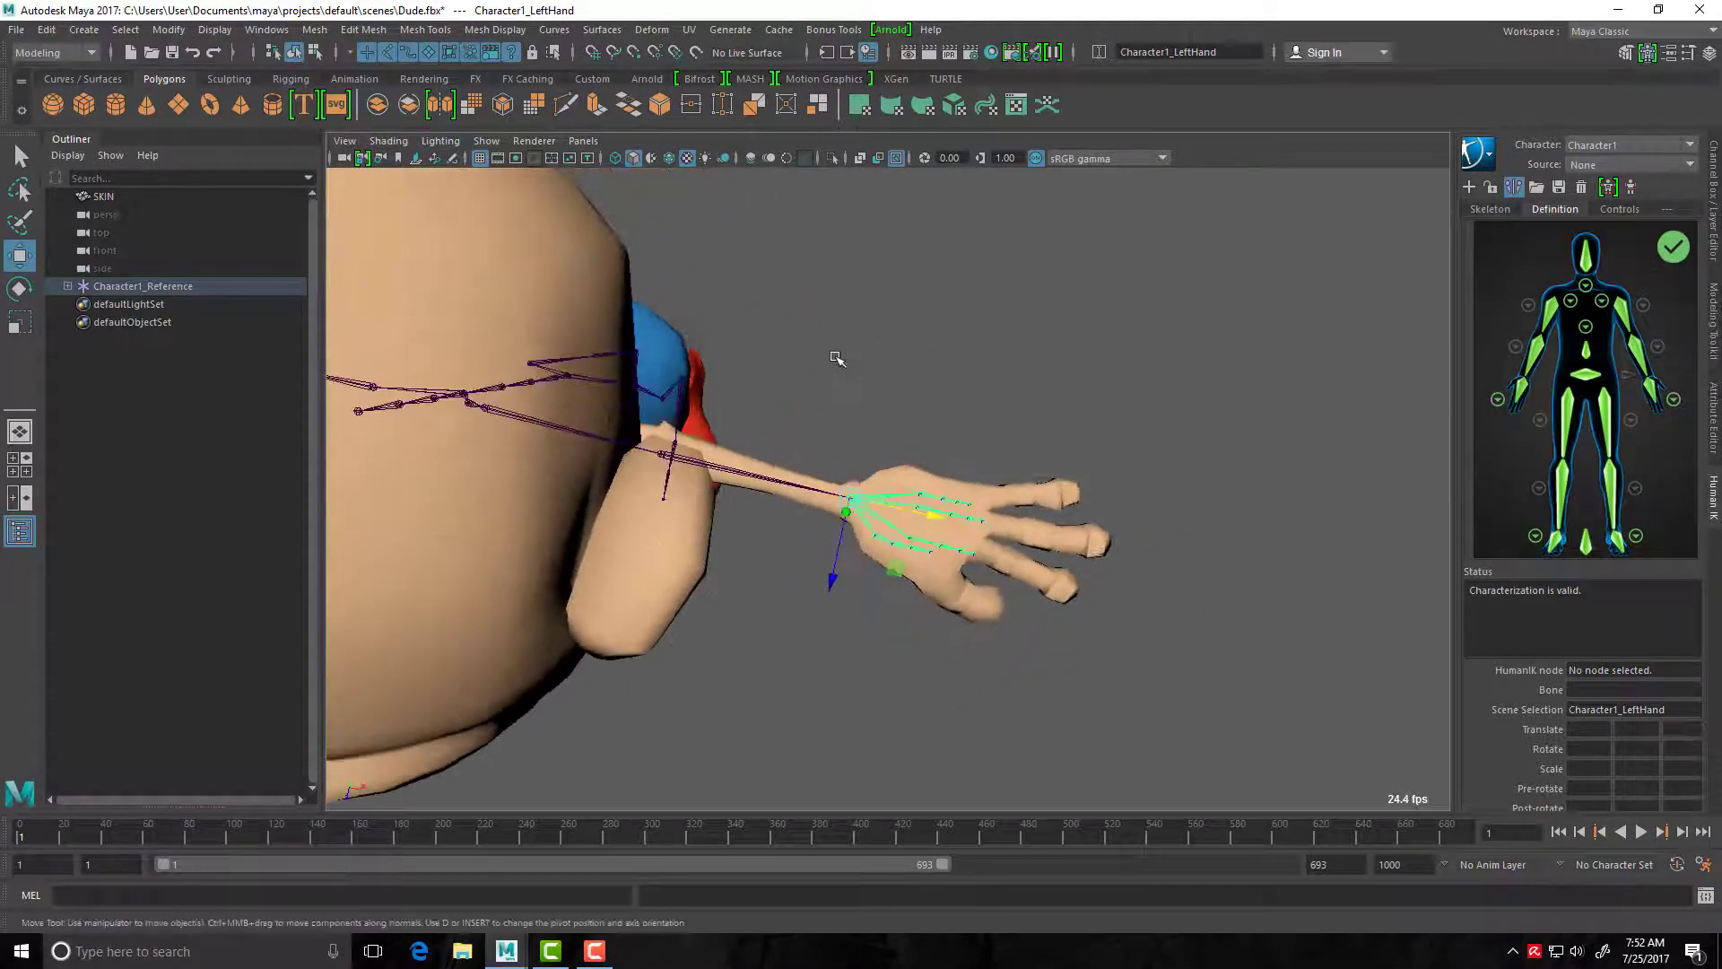
# Enable the Bonus Tools Display Control overlay, set Global Joint Size to 1.101, and hide the overlay.
pyautogui.click(848, 34)
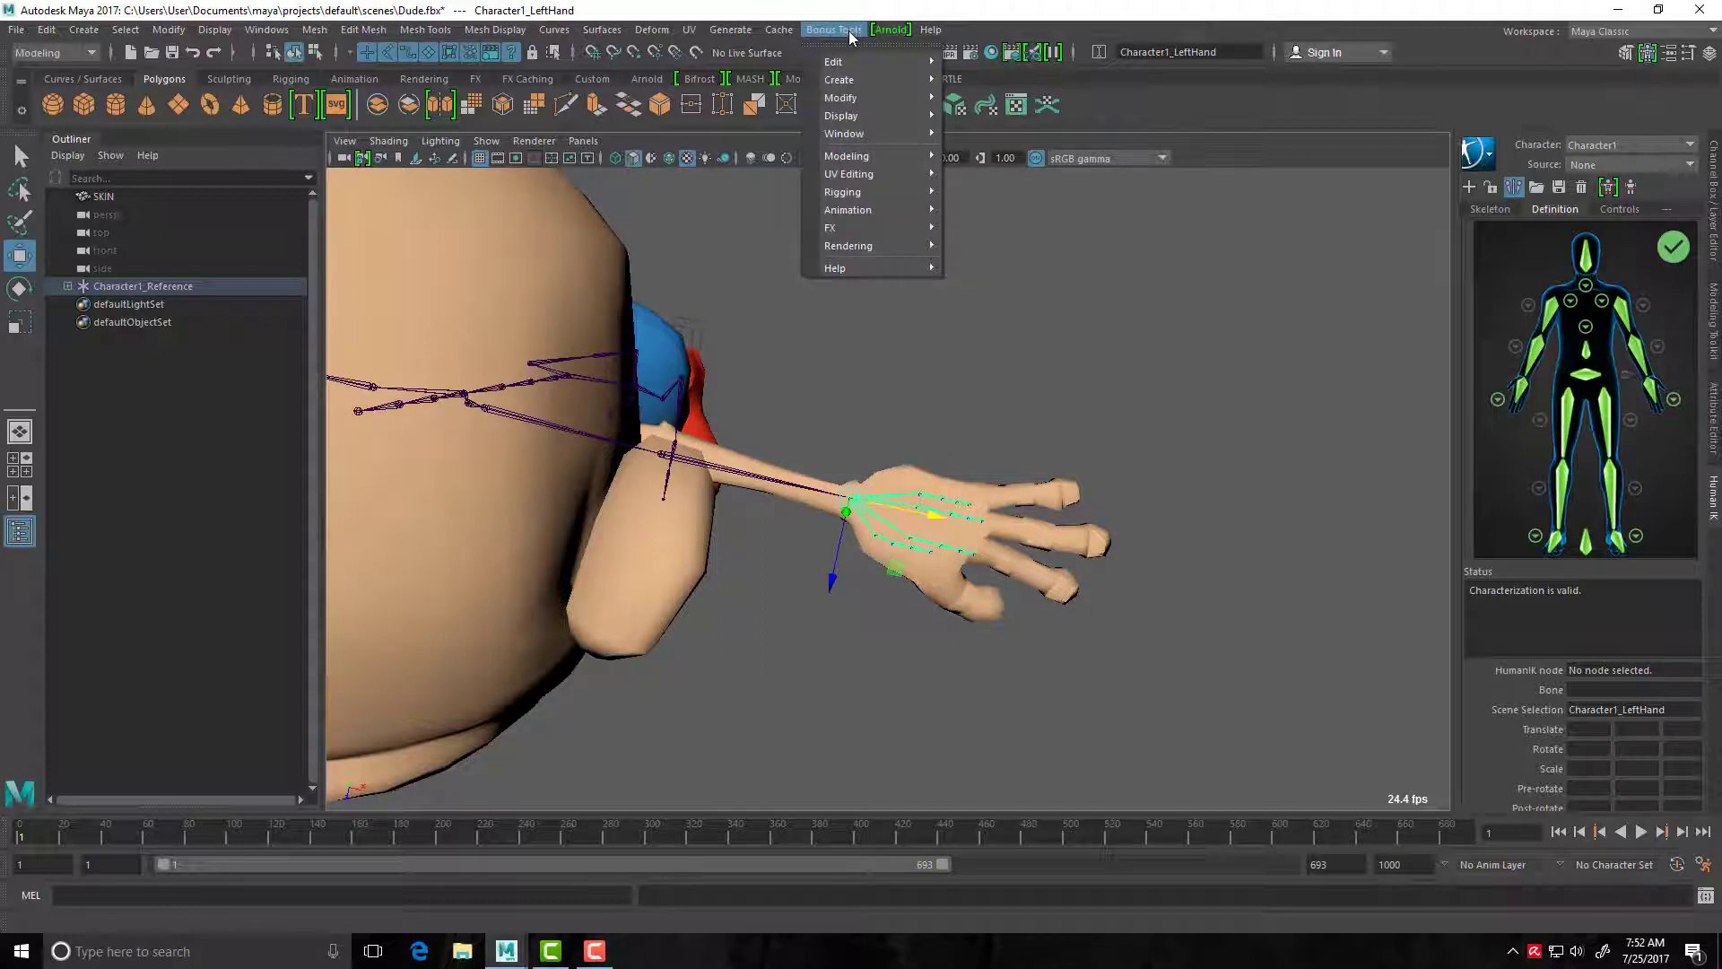
pyautogui.moveTo(924, 115)
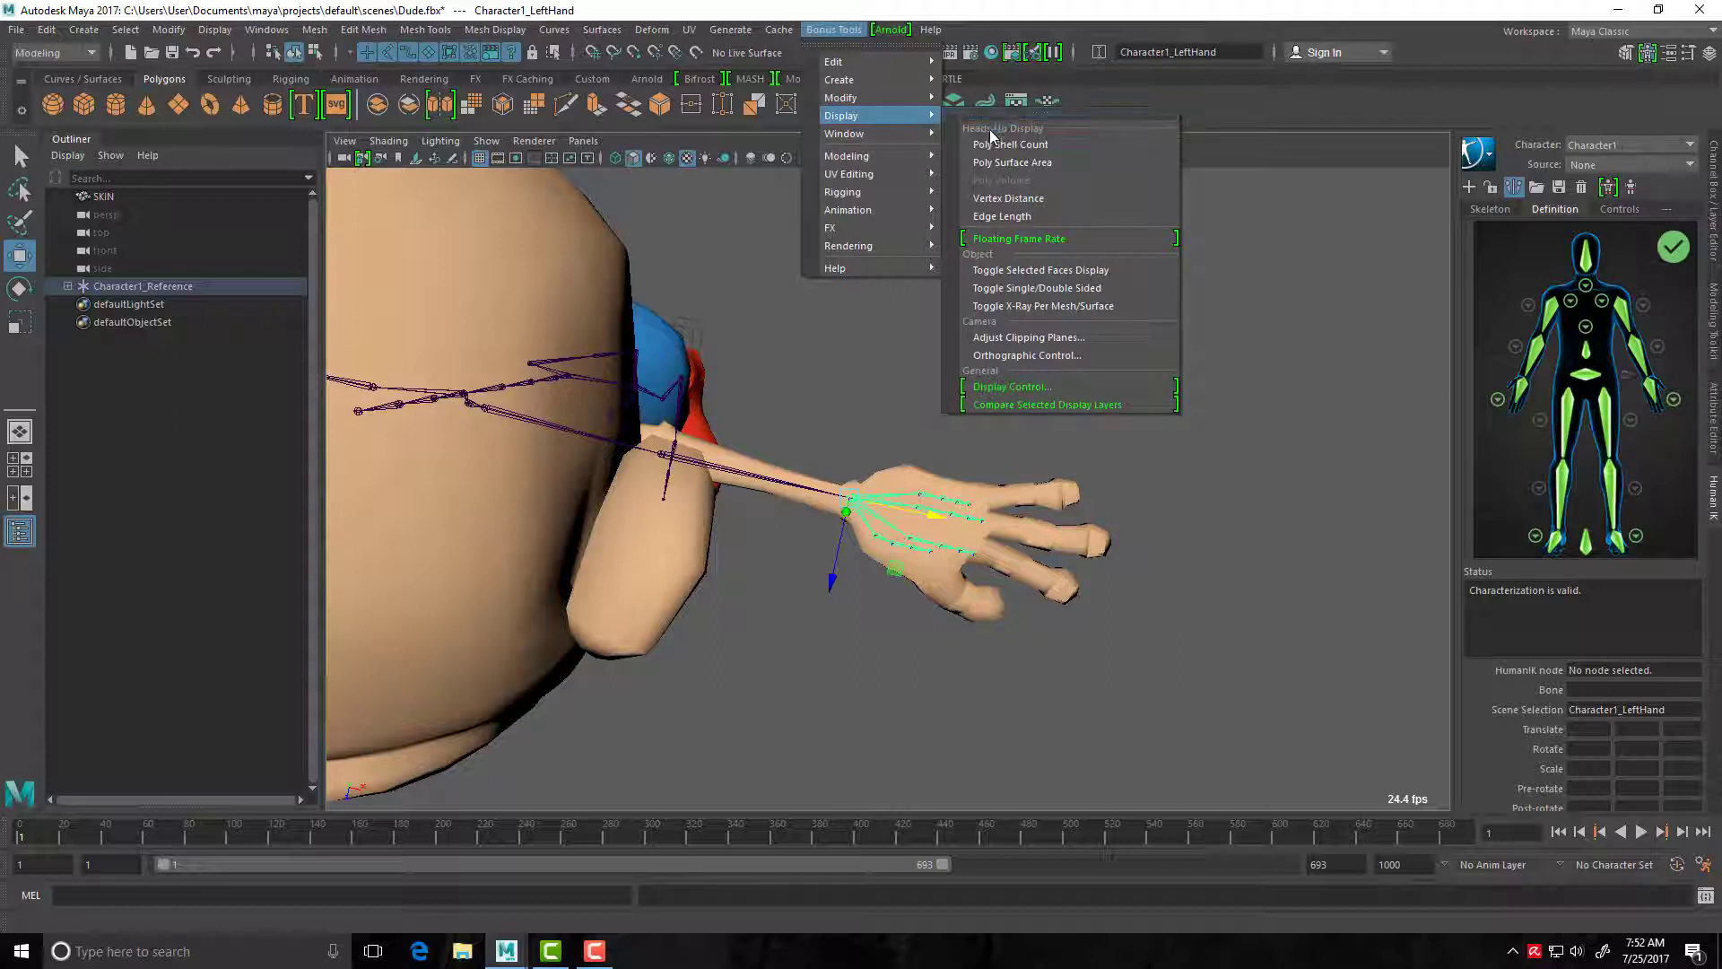
pyautogui.click(1041, 385)
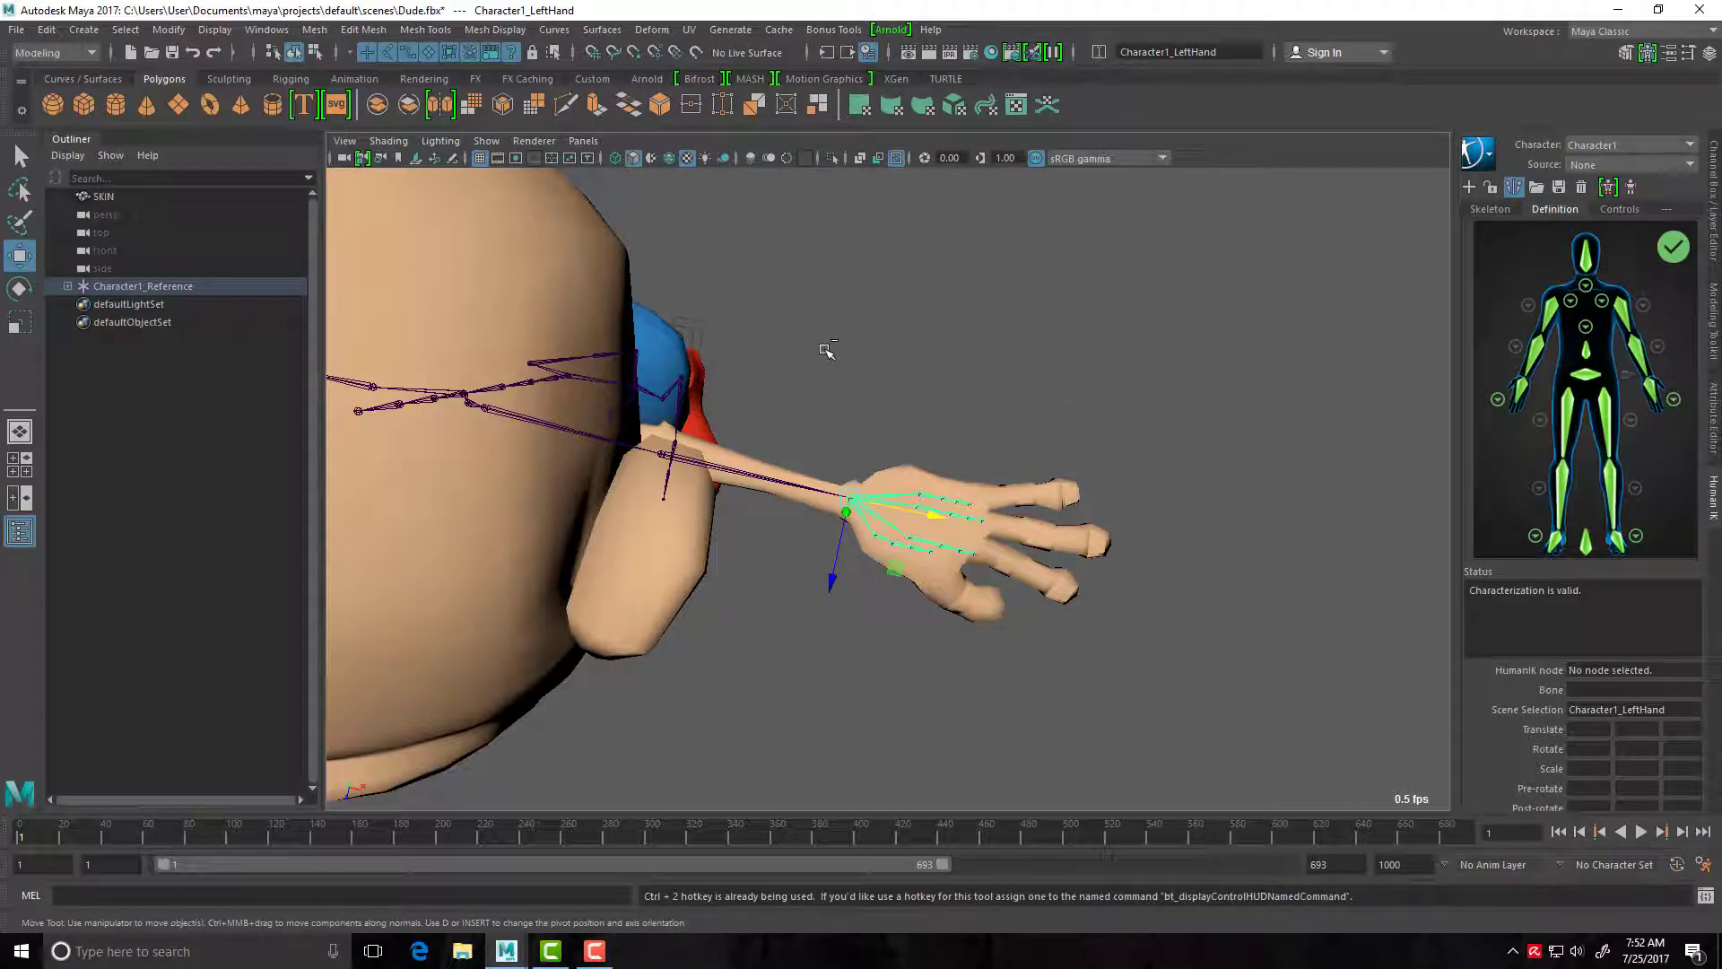
pyautogui.click(353, 723)
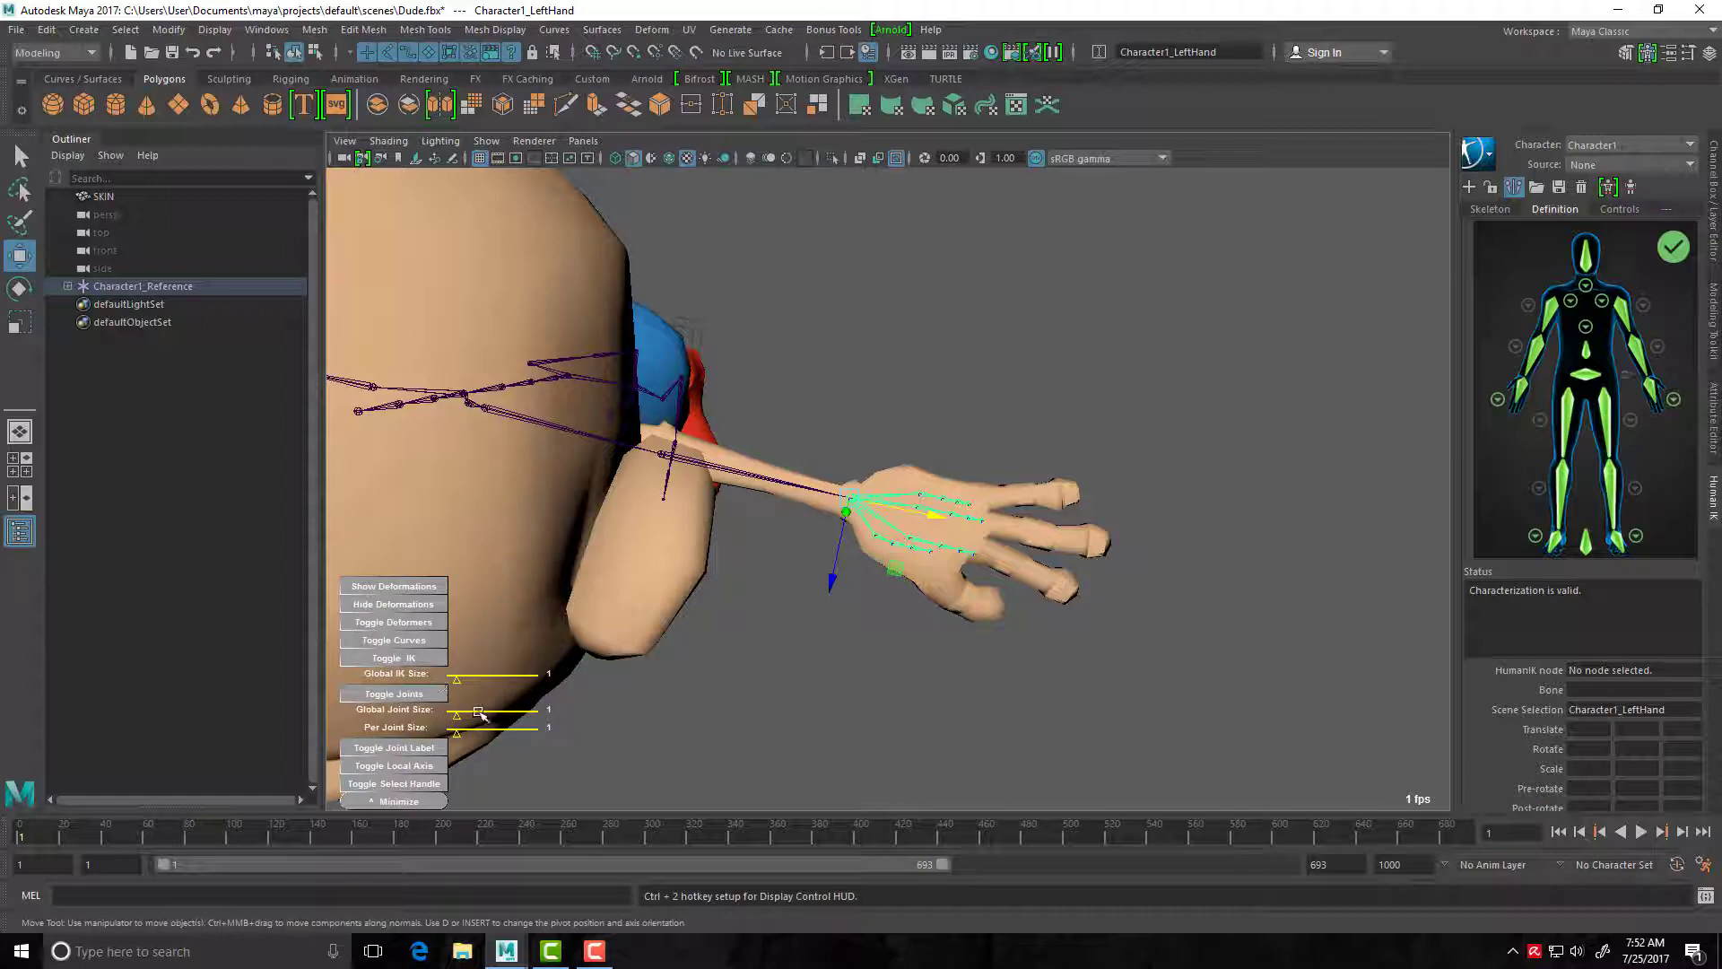
pyautogui.moveTo(455, 718); pyautogui.dragTo(462, 713)
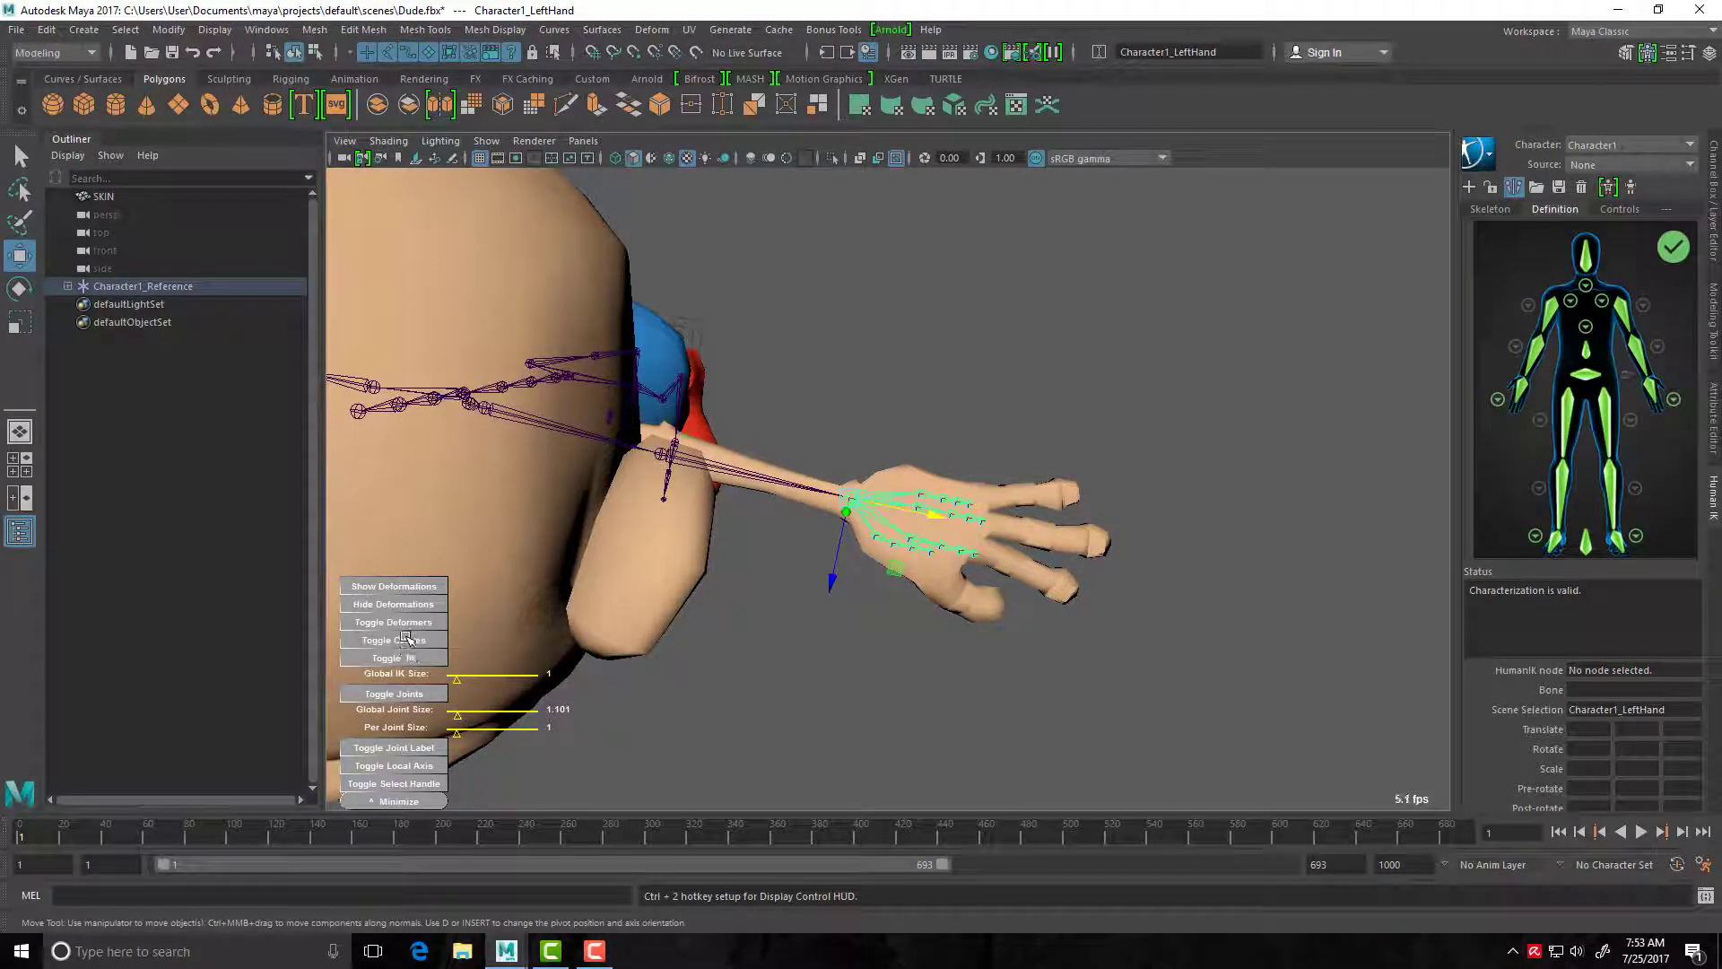
pyautogui.hotkey('ctrl', '2')
pyautogui.scroll(-4, 765, 665)
pyautogui.scroll(7, 767, 663)
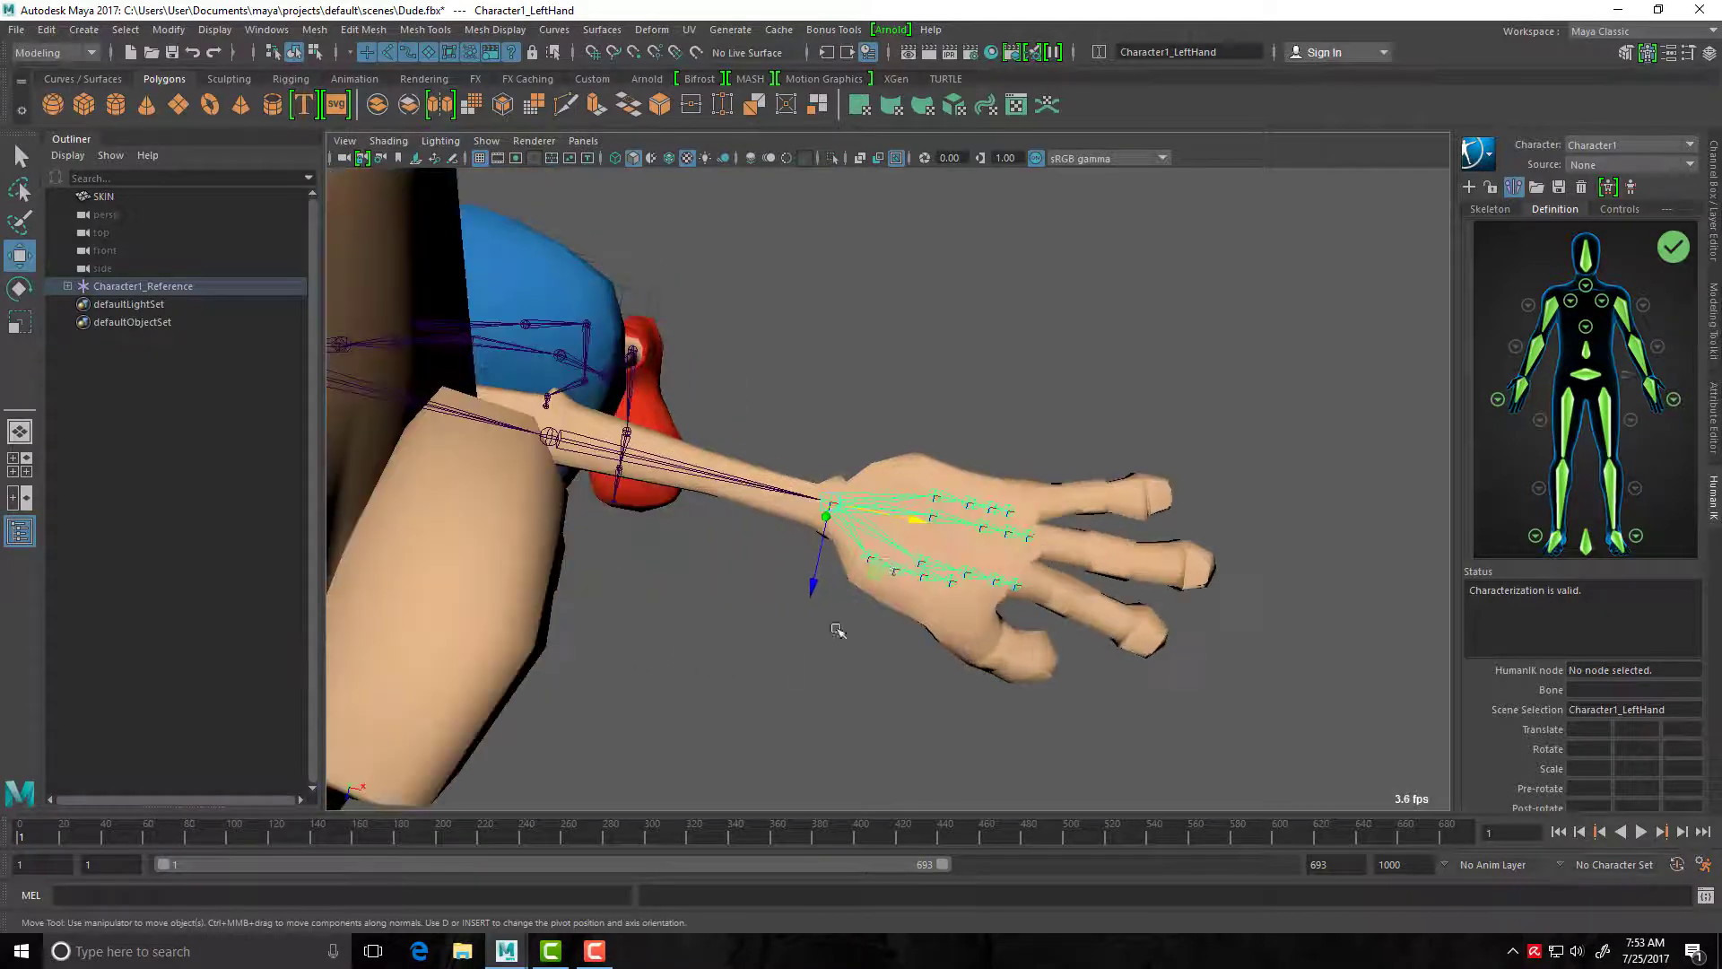
# Move the first left pinky joint from the palm out to the base of the model's pinky finger.
pyautogui.click(929, 497)
pyautogui.moveTo(936, 508); pyautogui.dragTo(1038, 503)
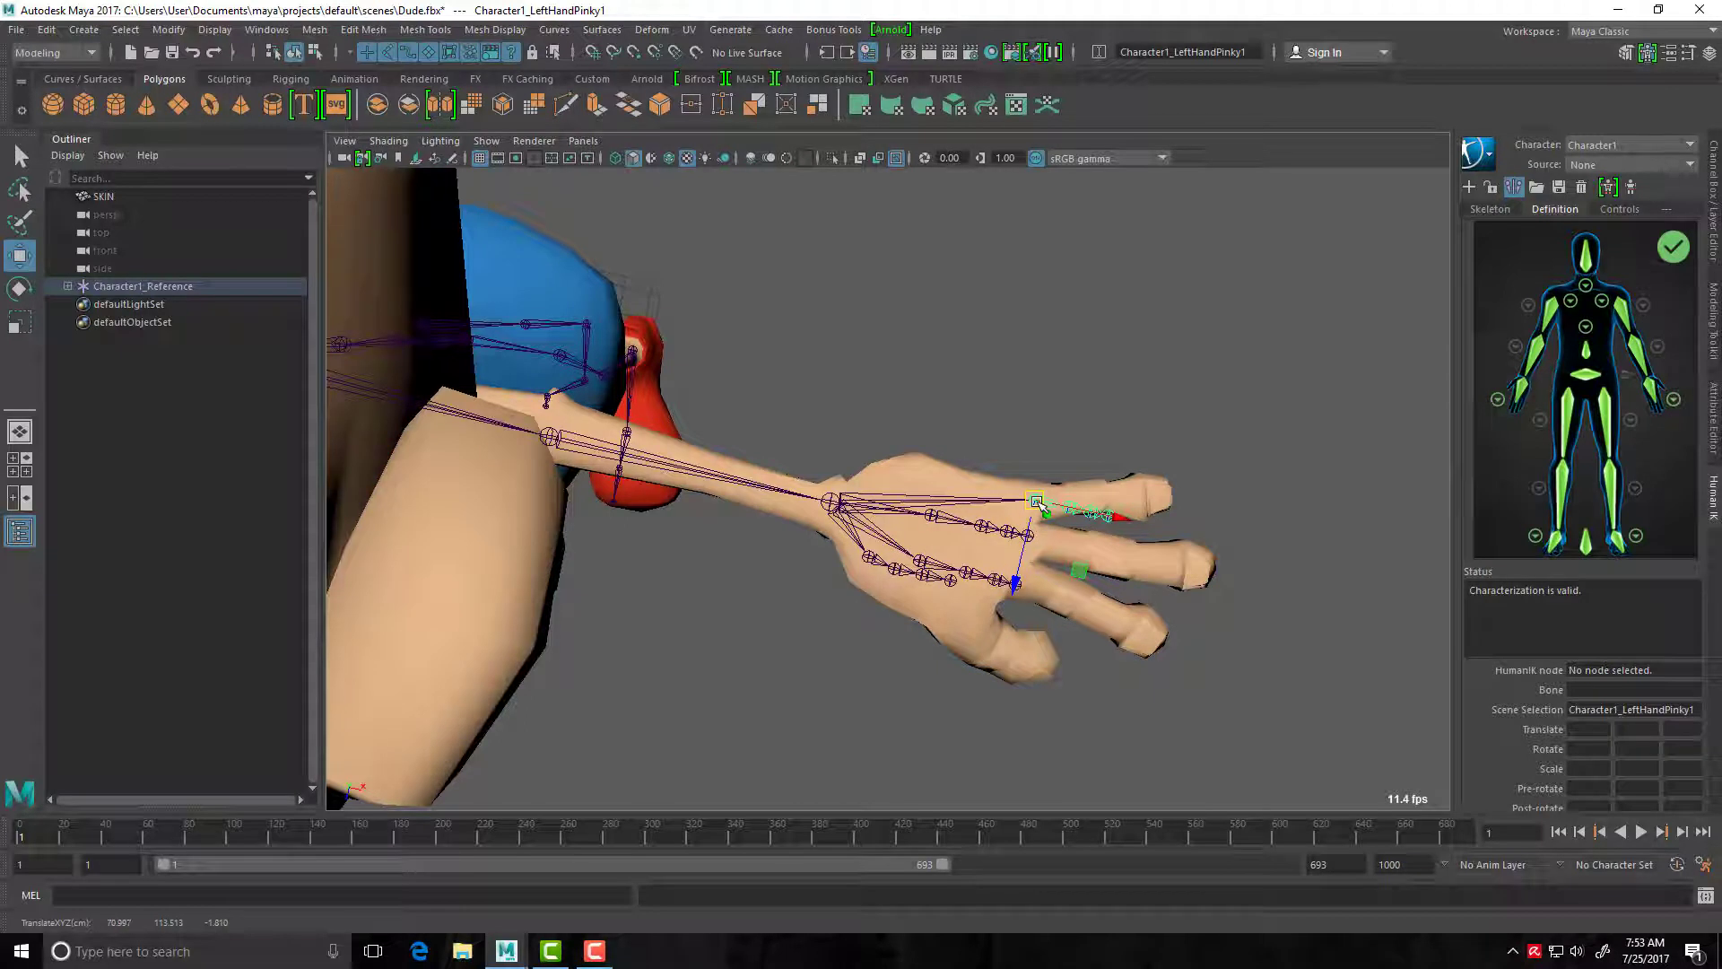
pyautogui.click(819, 30)
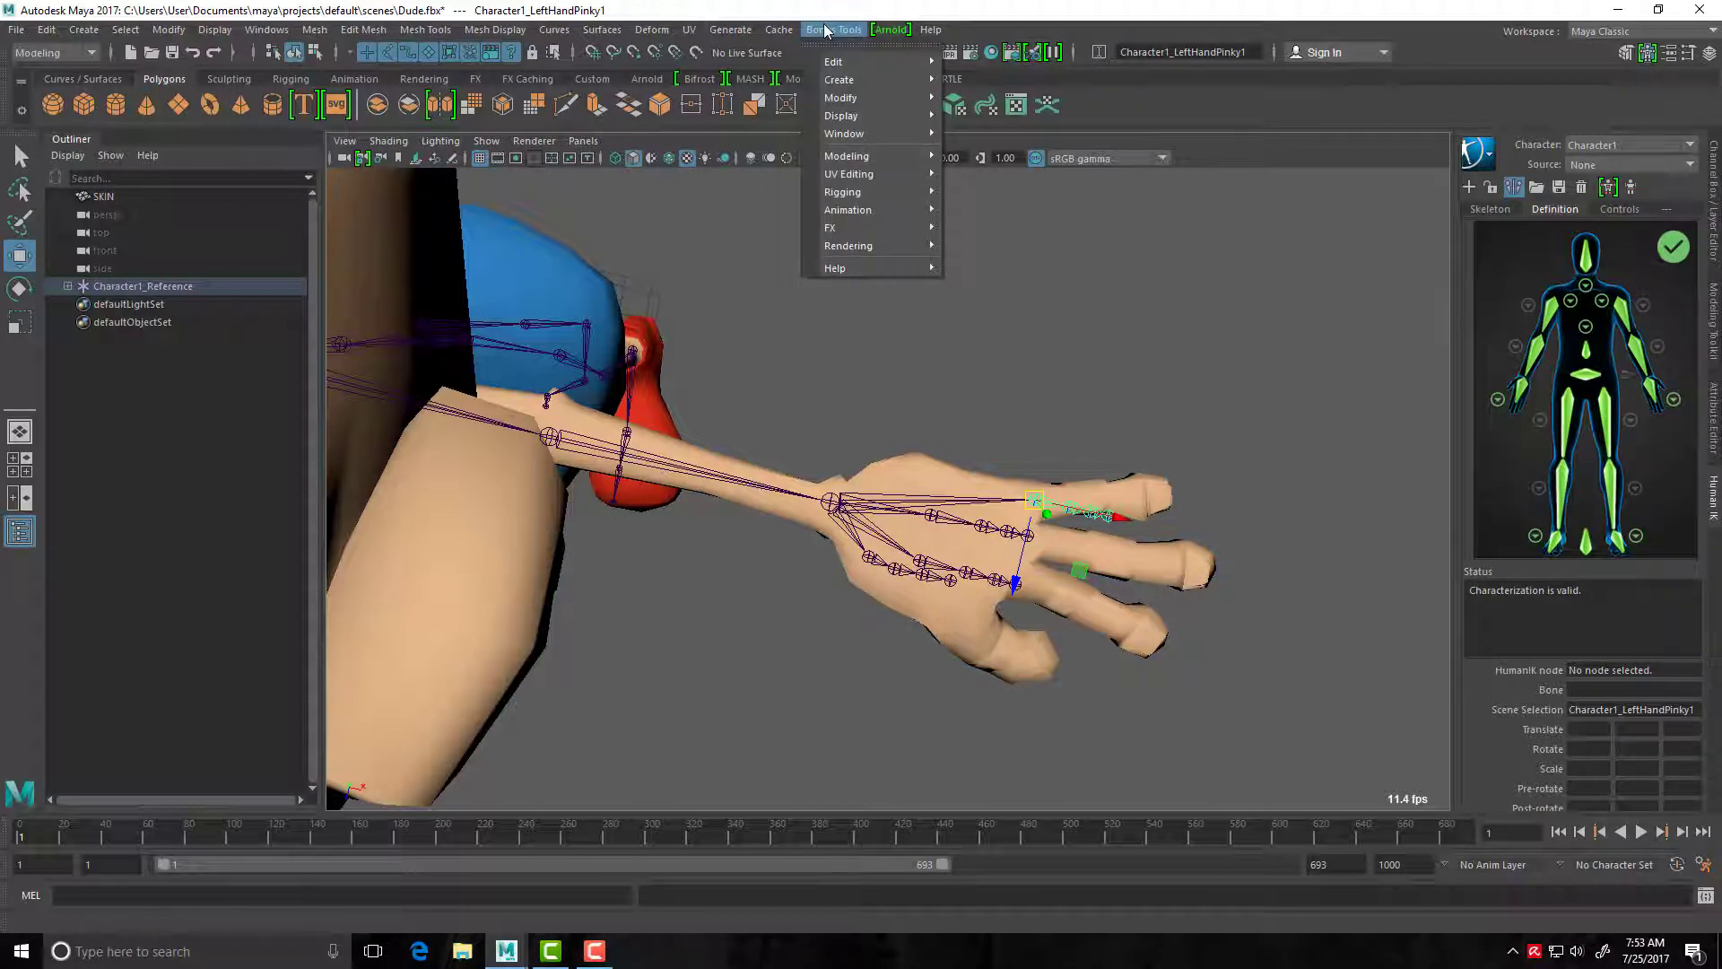
pyautogui.moveTo(892, 177)
# Show the wireframe on the shaded model and place the remaining left pinky joints along the finger to its tip.
pyautogui.keyDown('alt'); pyautogui.moveTo(885, 438); pyautogui.dragTo(838, 500); pyautogui.keyUp('alt')
pyautogui.keyDown('alt'); pyautogui.moveTo(837, 499); pyautogui.dragTo(574, 394, button='middle'); pyautogui.keyUp('alt')
pyautogui.keyDown('alt'); pyautogui.moveTo(574, 394); pyautogui.dragTo(711, 463, button='right'); pyautogui.keyUp('alt')
pyautogui.keyDown('alt'); pyautogui.moveTo(711, 462); pyautogui.dragTo(709, 422); pyautogui.keyUp('alt')
pyautogui.click(719, 284)
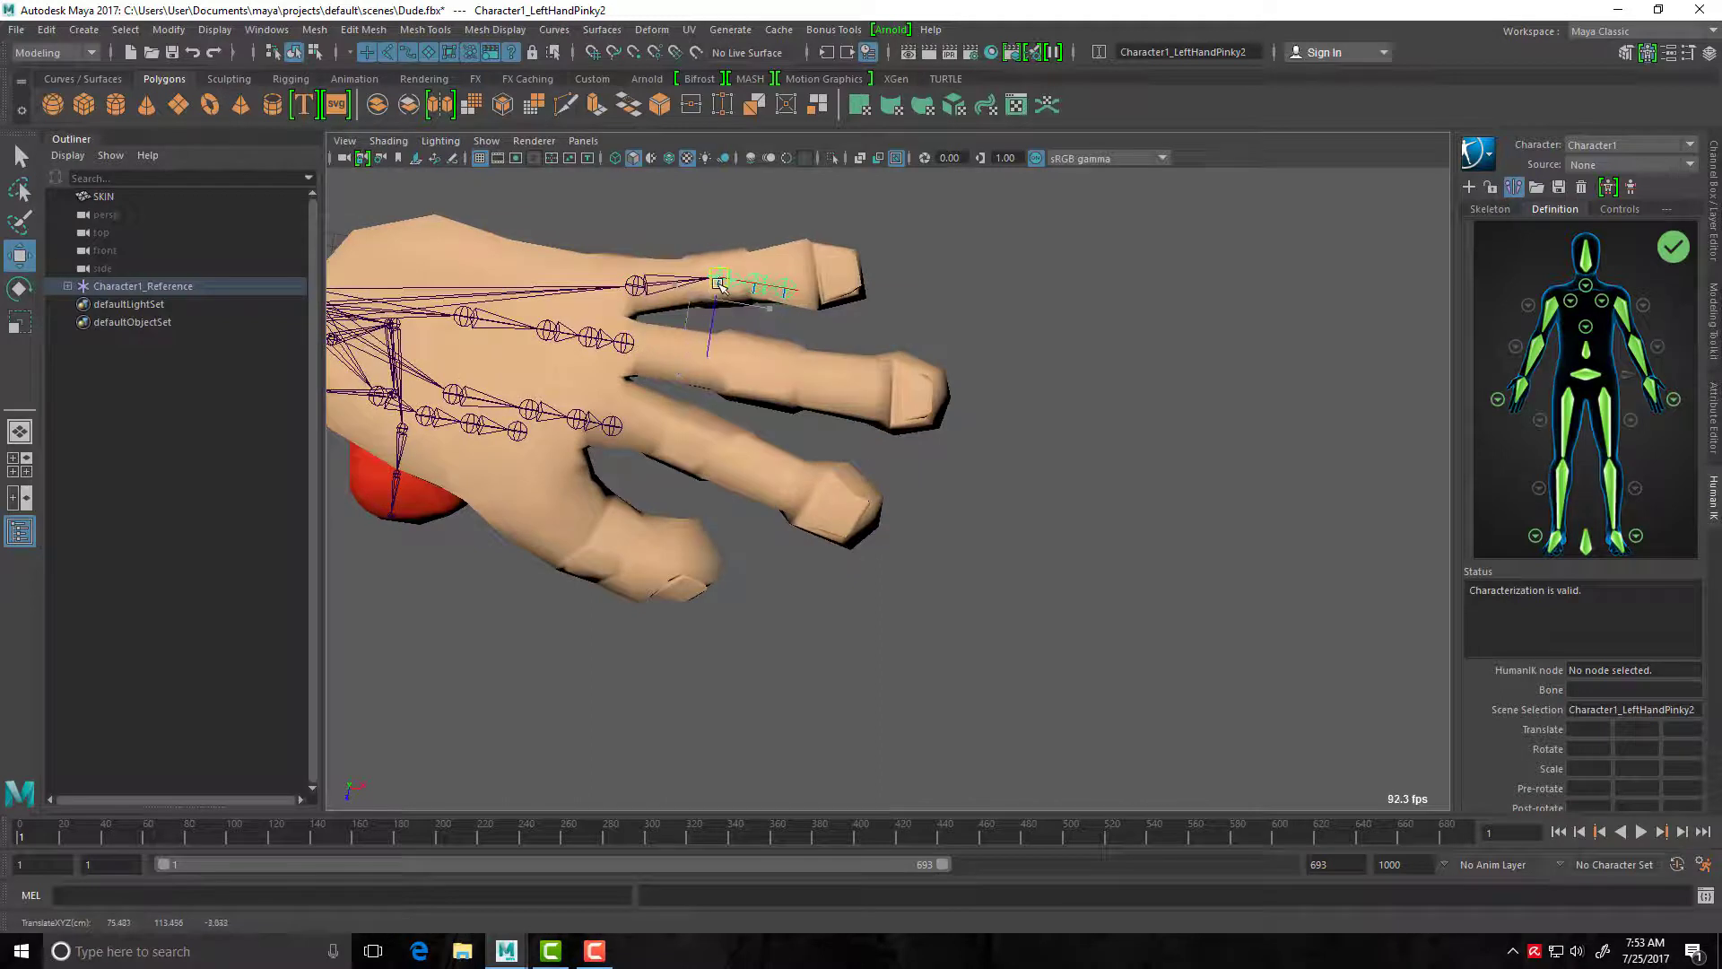
pyautogui.press('Down')
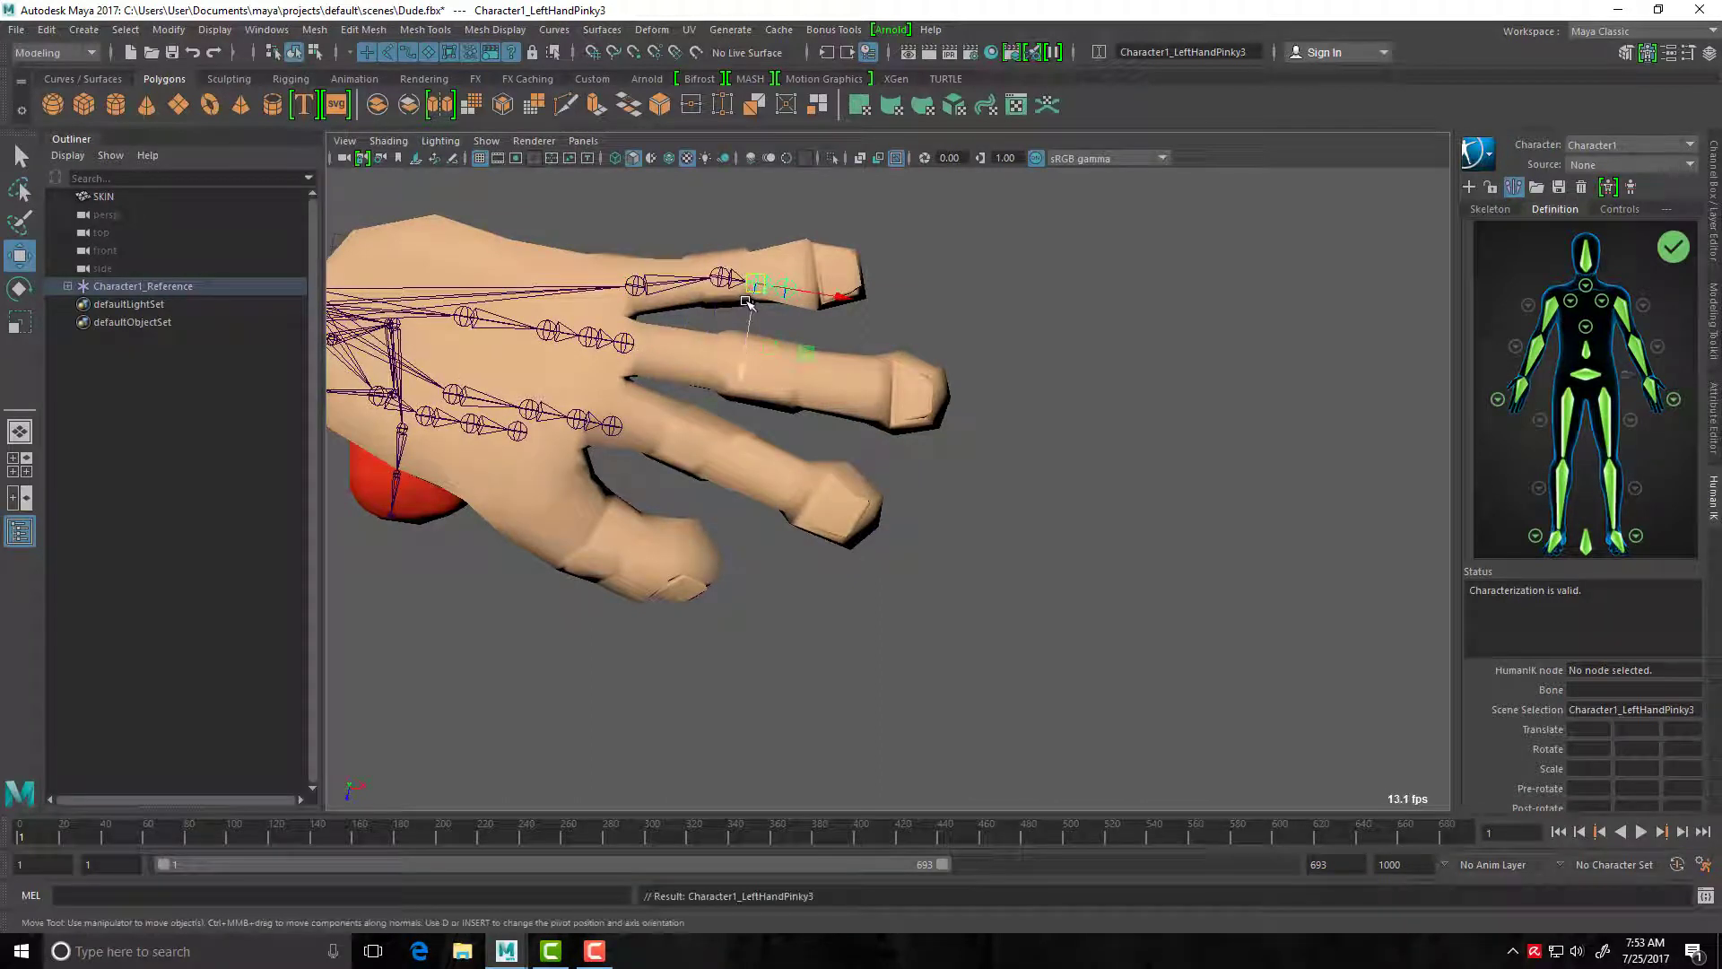
pyautogui.click(668, 159)
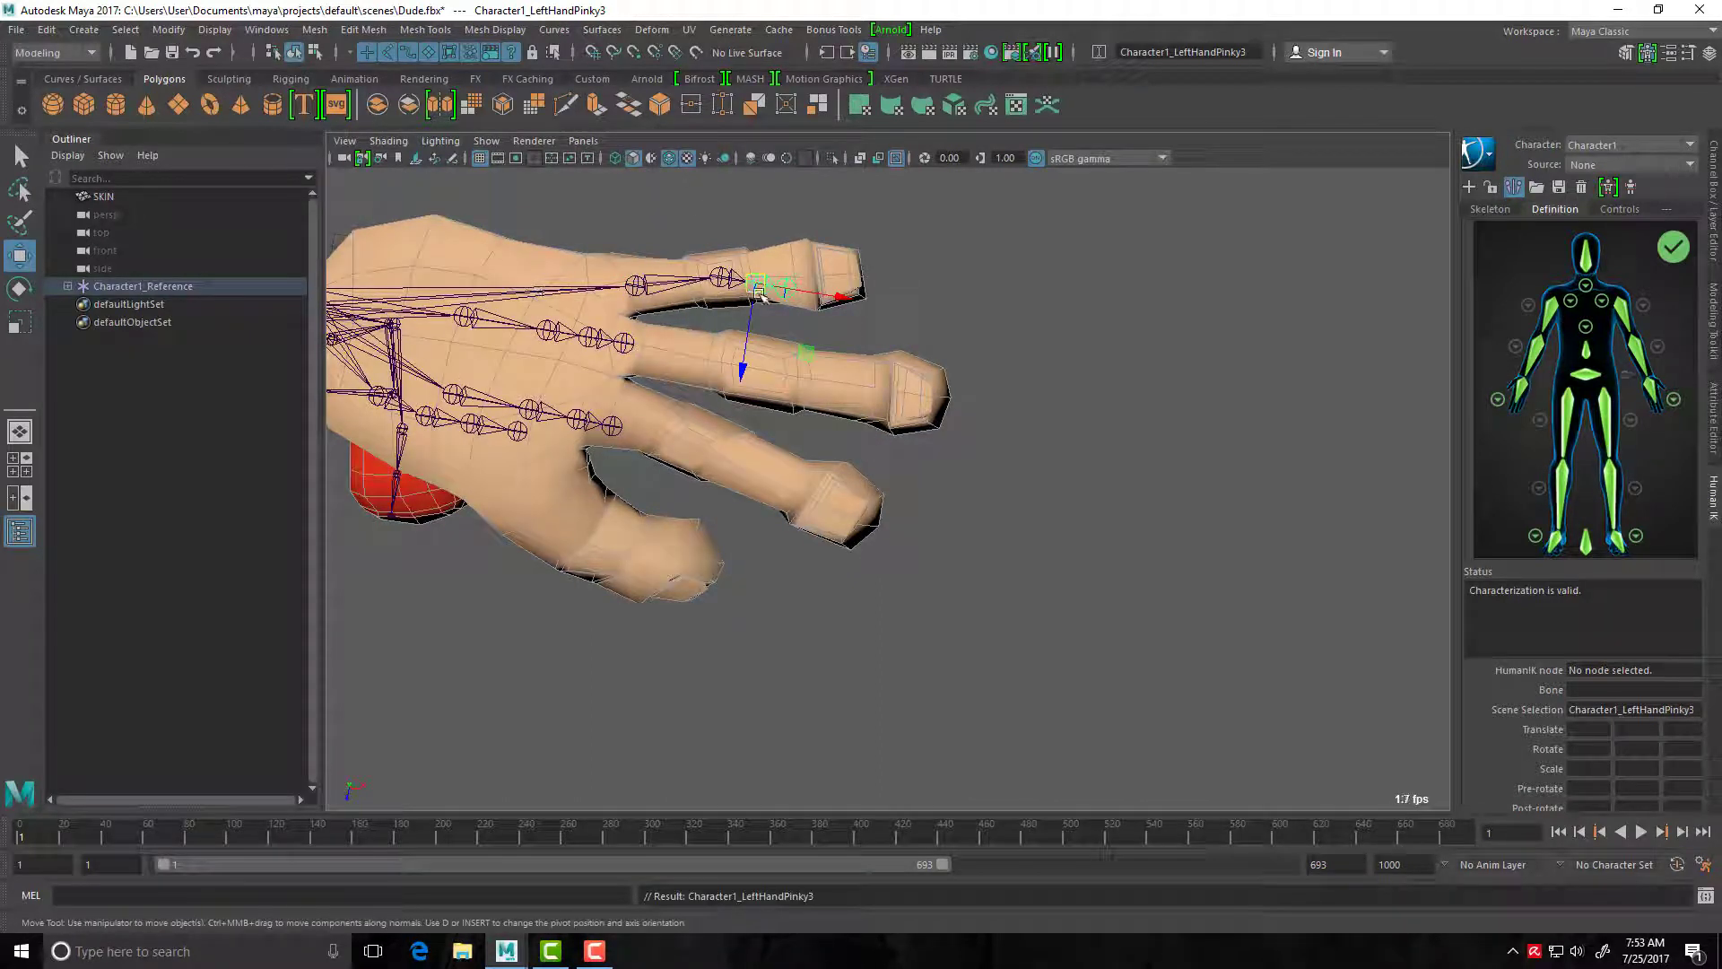
pyautogui.moveTo(757, 296); pyautogui.dragTo(871, 270)
pyautogui.press('Down')
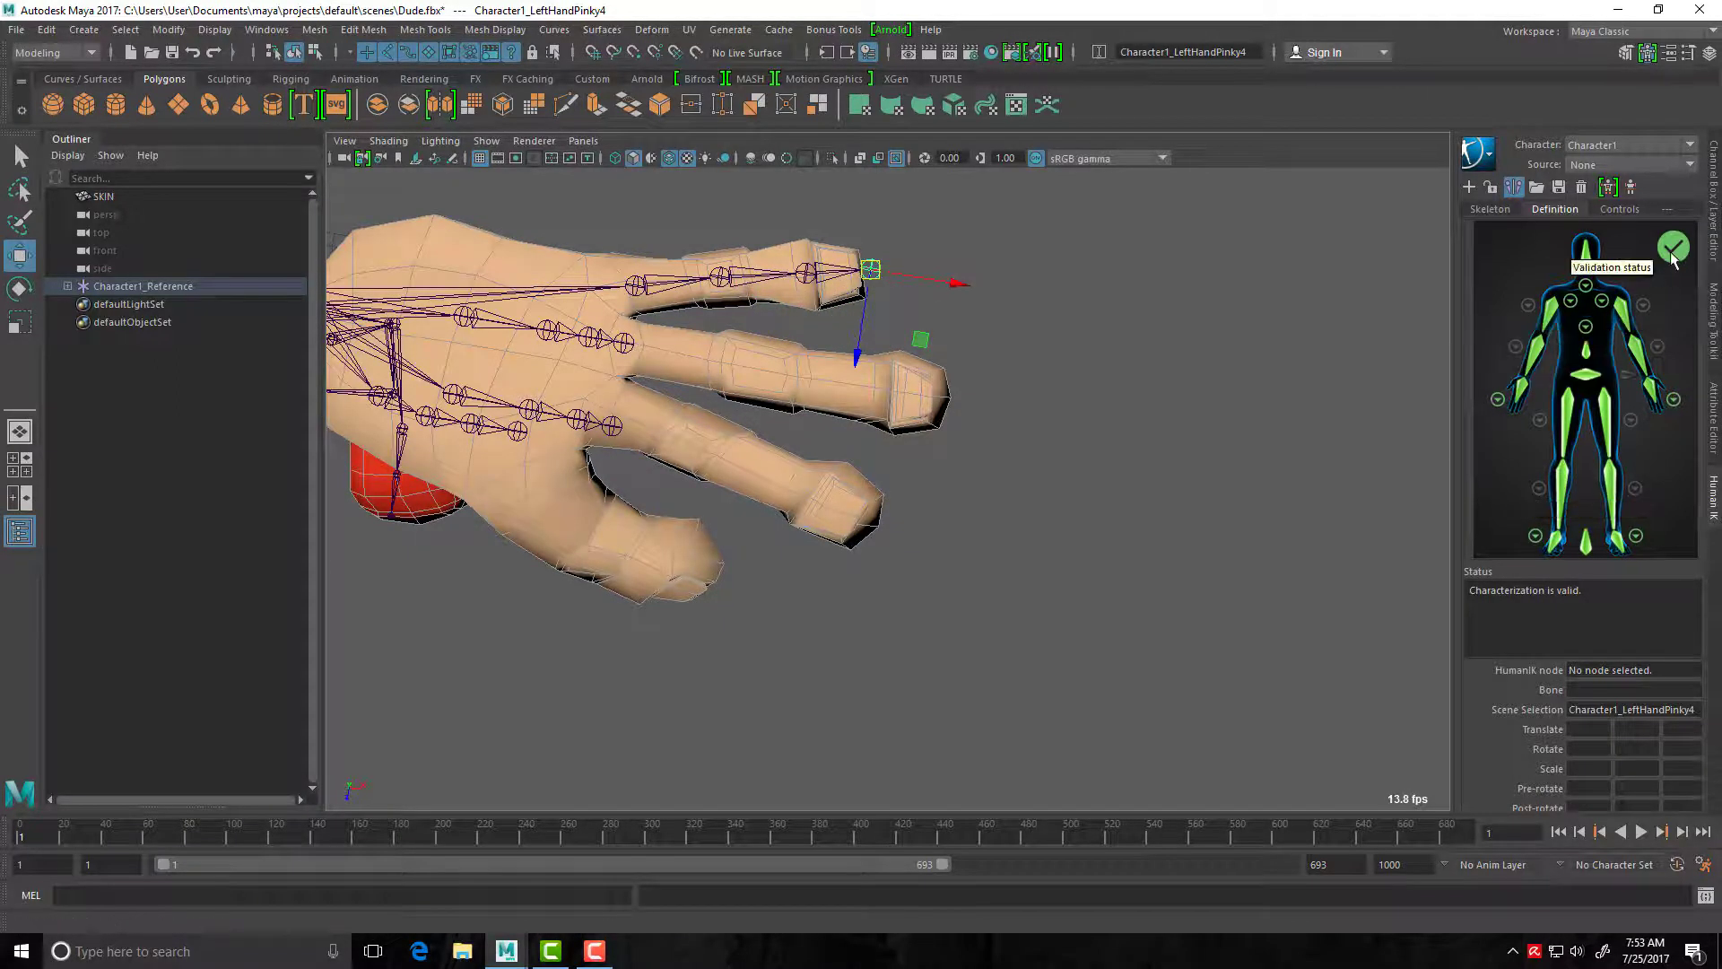
# Place the four left ring joints along the model's second finger, from its base knuckle to the tip.
pyautogui.click(465, 316)
pyautogui.moveTo(465, 315); pyautogui.dragTo(953, 401)
pyautogui.press('Down')
pyautogui.press('Down')
pyautogui.click(911, 399)
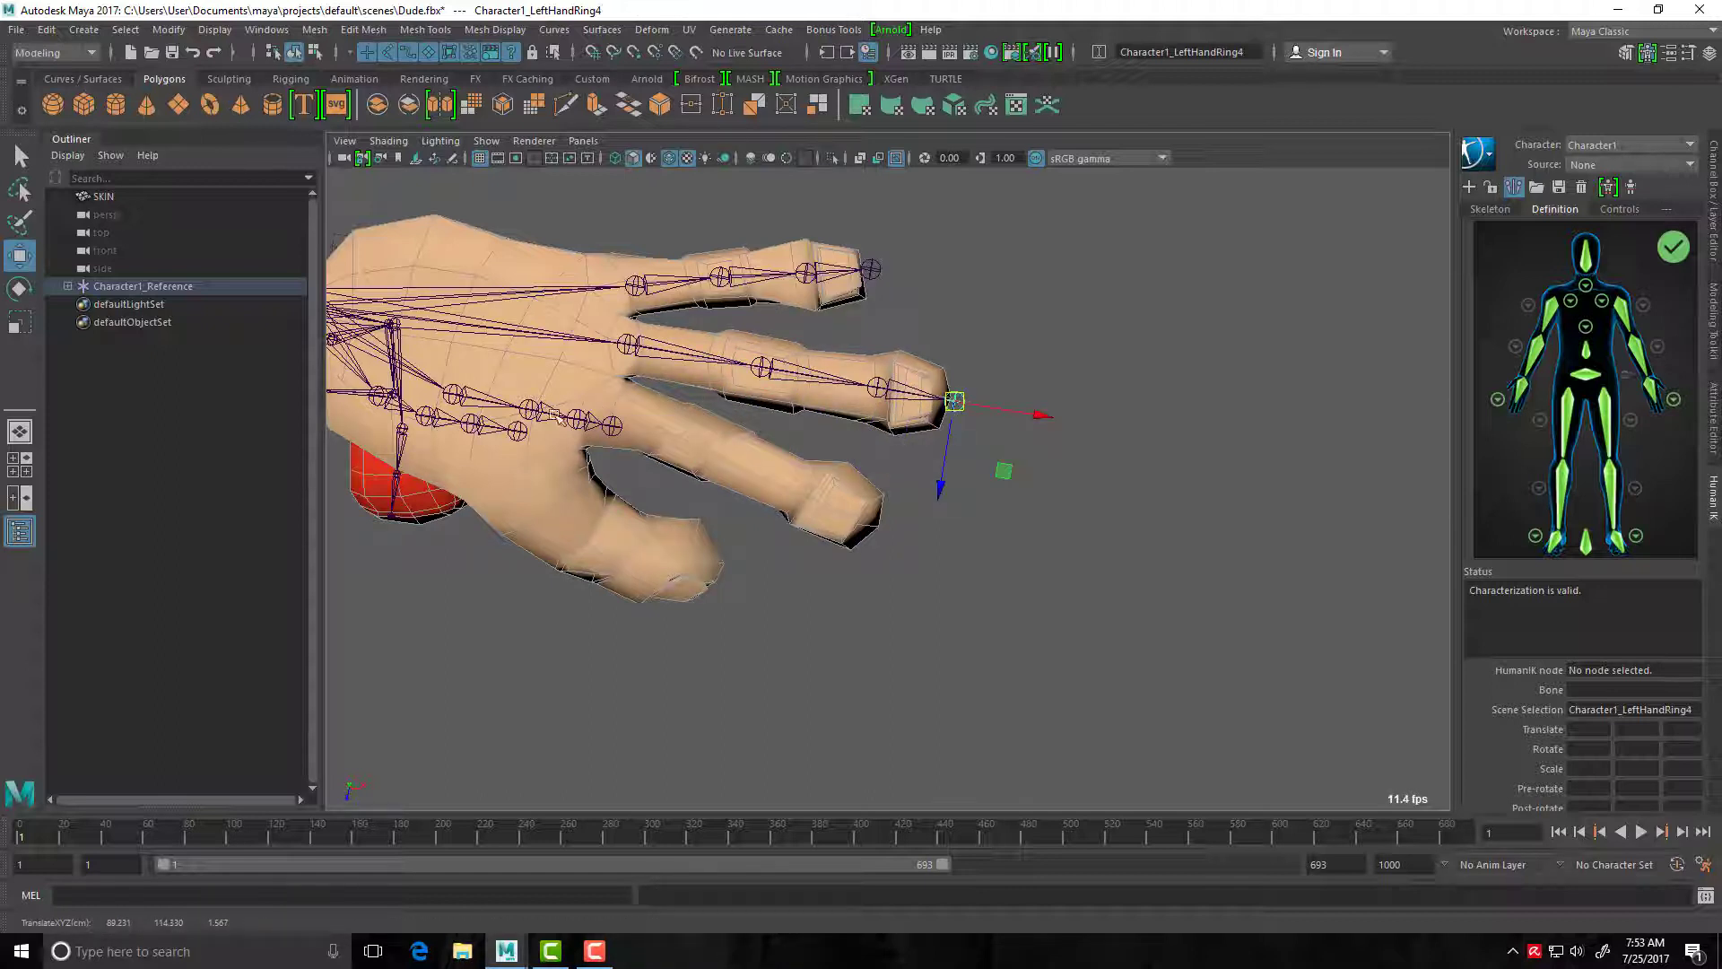
# Place the four left index joints along the finger next to the thumb, from its base to the tip.
pyautogui.click(450, 404)
pyautogui.moveTo(450, 403); pyautogui.dragTo(796, 539)
pyautogui.press('Down')
pyautogui.press('Down')
# Place the four left thumb joints along the model's thumb, from its base to the tip.
pyautogui.click(606, 438)
pyautogui.press('Down')
pyautogui.press('Down')
pyautogui.press('Down')
pyautogui.scroll(-3, 789, 558)
pyautogui.scroll(5, 772, 554)
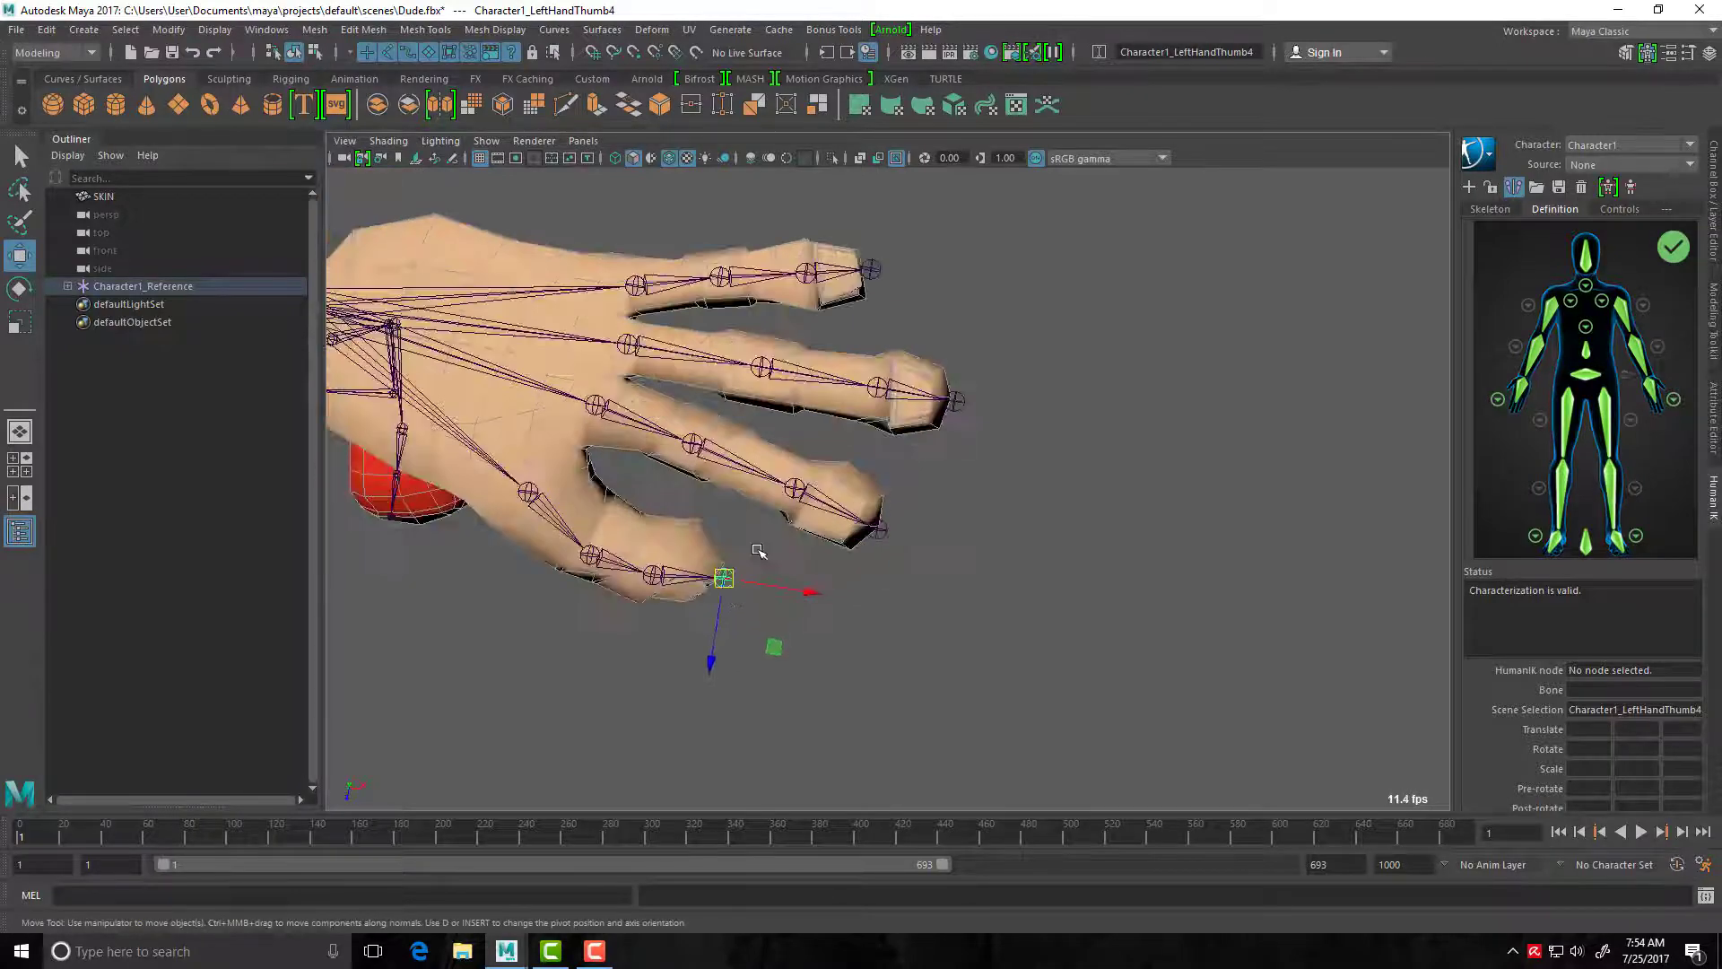
# Rotate the base joints of the left thumb and fingers to follow the model's digits as seen from the side.
pyautogui.keyDown('alt'); pyautogui.moveTo(664, 560); pyautogui.dragTo(839, 458); pyautogui.keyUp('alt')
pyautogui.click(841, 455)
pyautogui.press('e')
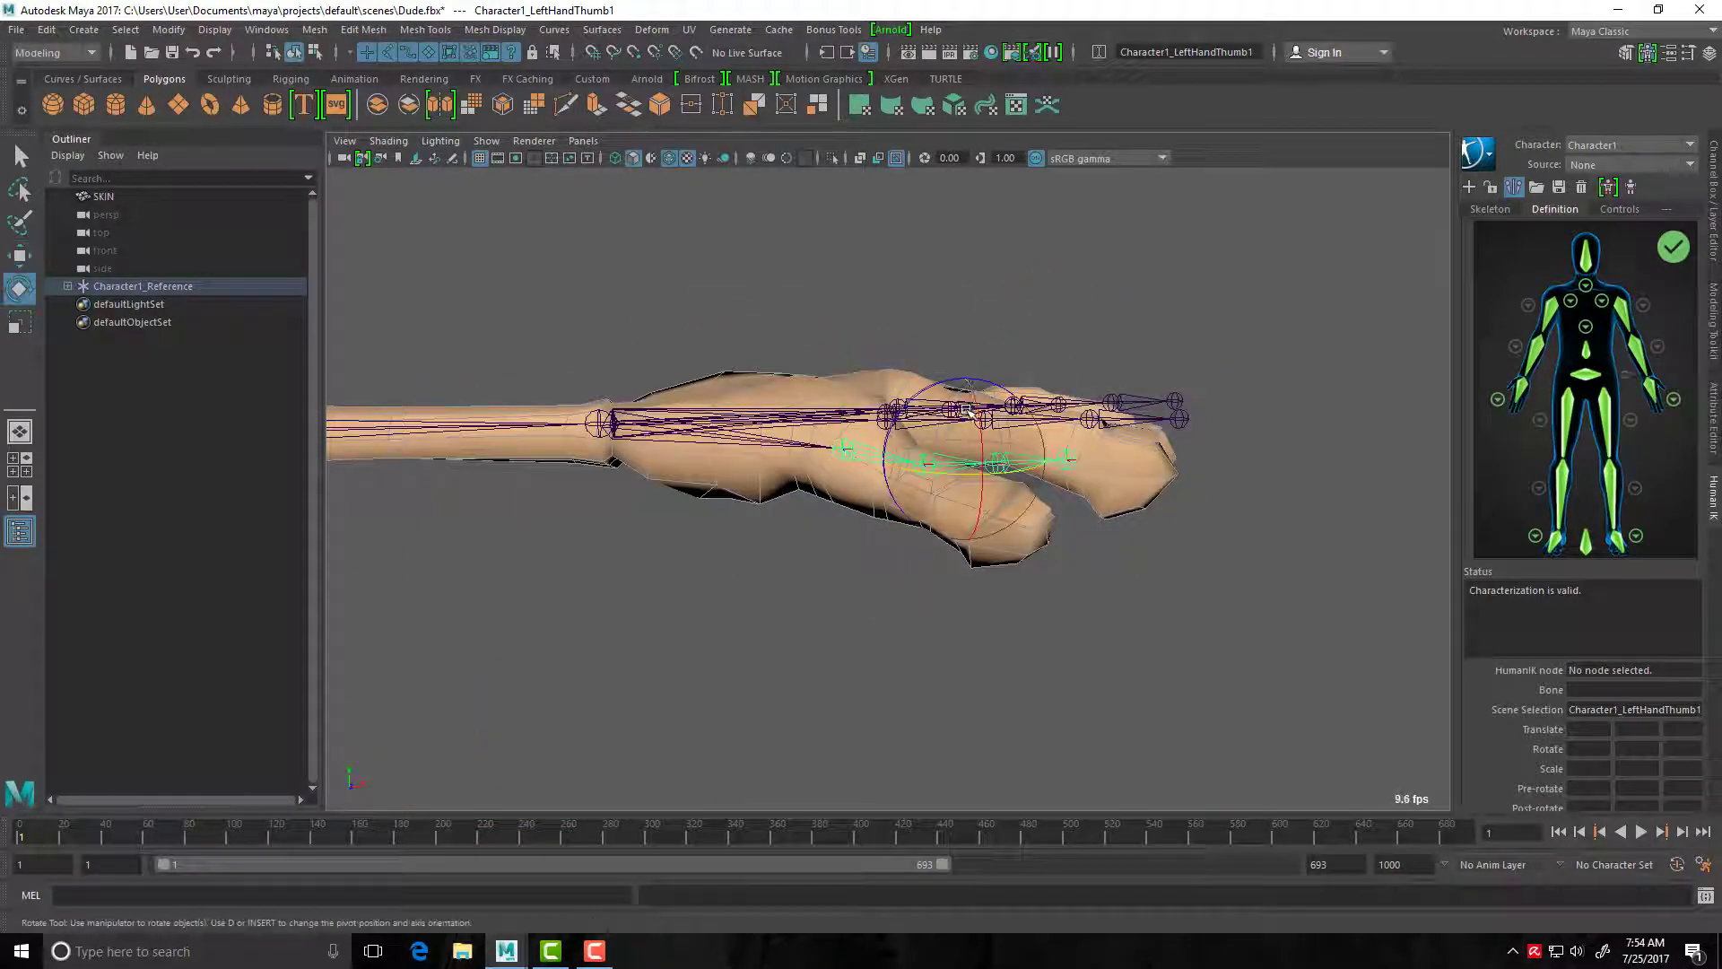
pyautogui.moveTo(938, 383); pyautogui.dragTo(885, 430)
pyautogui.click(886, 425)
pyautogui.moveTo(1009, 391); pyautogui.dragTo(1018, 405)
pyautogui.click(909, 387)
pyautogui.keyDown('alt'); pyautogui.moveTo(909, 387); pyautogui.dragTo(980, 332); pyautogui.keyUp('alt')
pyautogui.click(938, 374)
# Lower the neck joint and the Neck1 joint vertically so both fit the model's short neck.
pyautogui.scroll(-3, 1123, 521)
pyautogui.keyDown('alt'); pyautogui.moveTo(1125, 525); pyautogui.dragTo(984, 565); pyautogui.keyUp('alt')
pyautogui.keyDown('alt'); pyautogui.moveTo(984, 565); pyautogui.dragTo(1080, 696, button='right'); pyautogui.keyUp('alt')
pyautogui.keyDown('alt'); pyautogui.moveTo(895, 619); pyautogui.dragTo(945, 569, button='middle'); pyautogui.keyUp('alt')
pyautogui.keyDown('alt'); pyautogui.moveTo(946, 569); pyautogui.dragTo(944, 557); pyautogui.keyUp('alt')
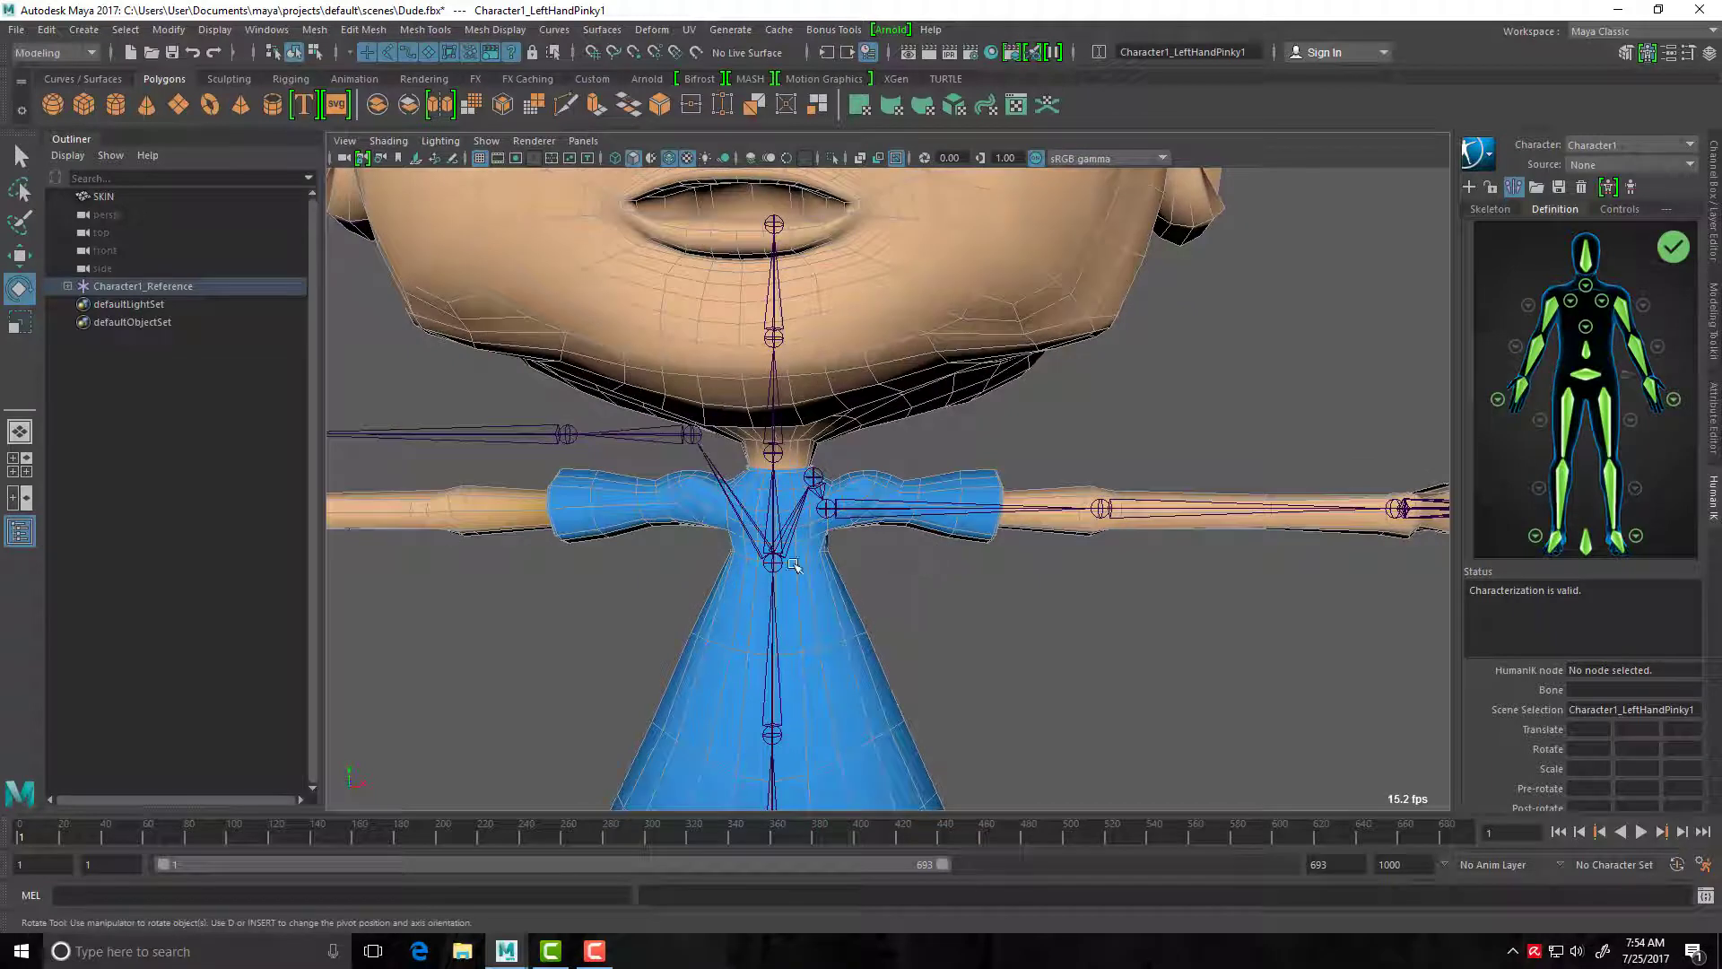
pyautogui.click(770, 451)
pyautogui.keyDown('alt'); pyautogui.moveTo(769, 451); pyautogui.dragTo(857, 339); pyautogui.keyUp('alt')
pyautogui.press('w')
pyautogui.hotkey('ctrl', 'd')
pyautogui.moveTo(857, 230); pyautogui.dragTo(873, 256)
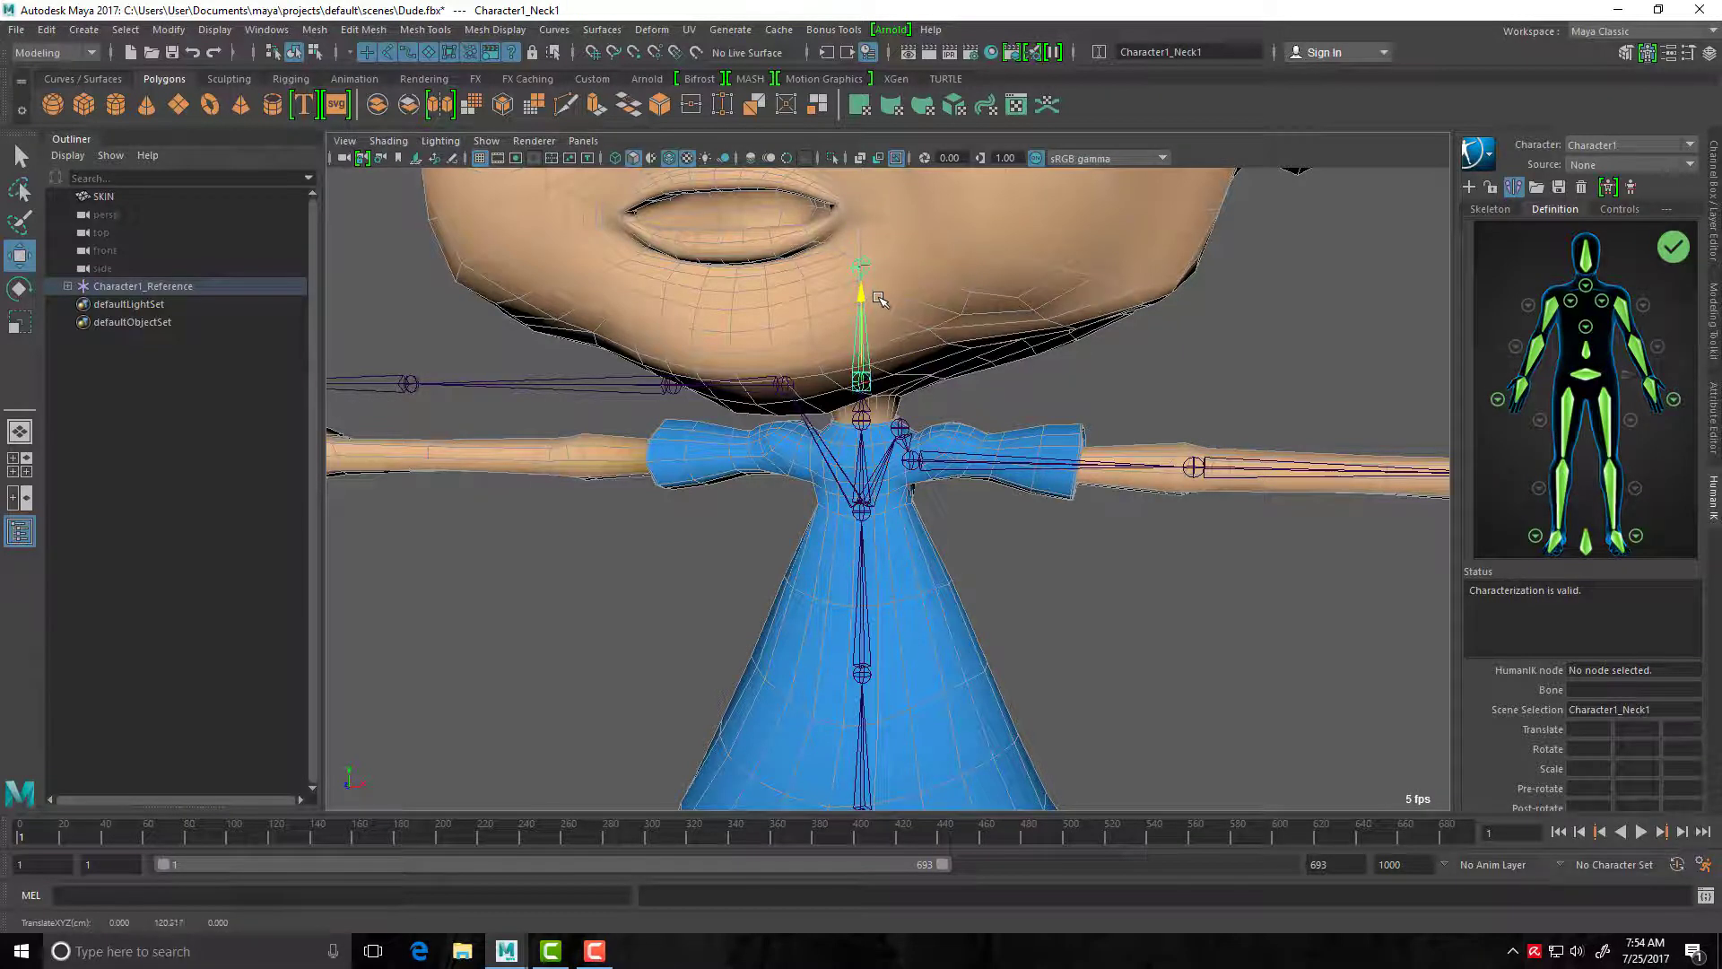
pyautogui.moveTo(878, 299); pyautogui.dragTo(882, 303)
# Move the head joint straight up to the character's eye level.
pyautogui.click(863, 268)
pyautogui.scroll(-5, 868, 263)
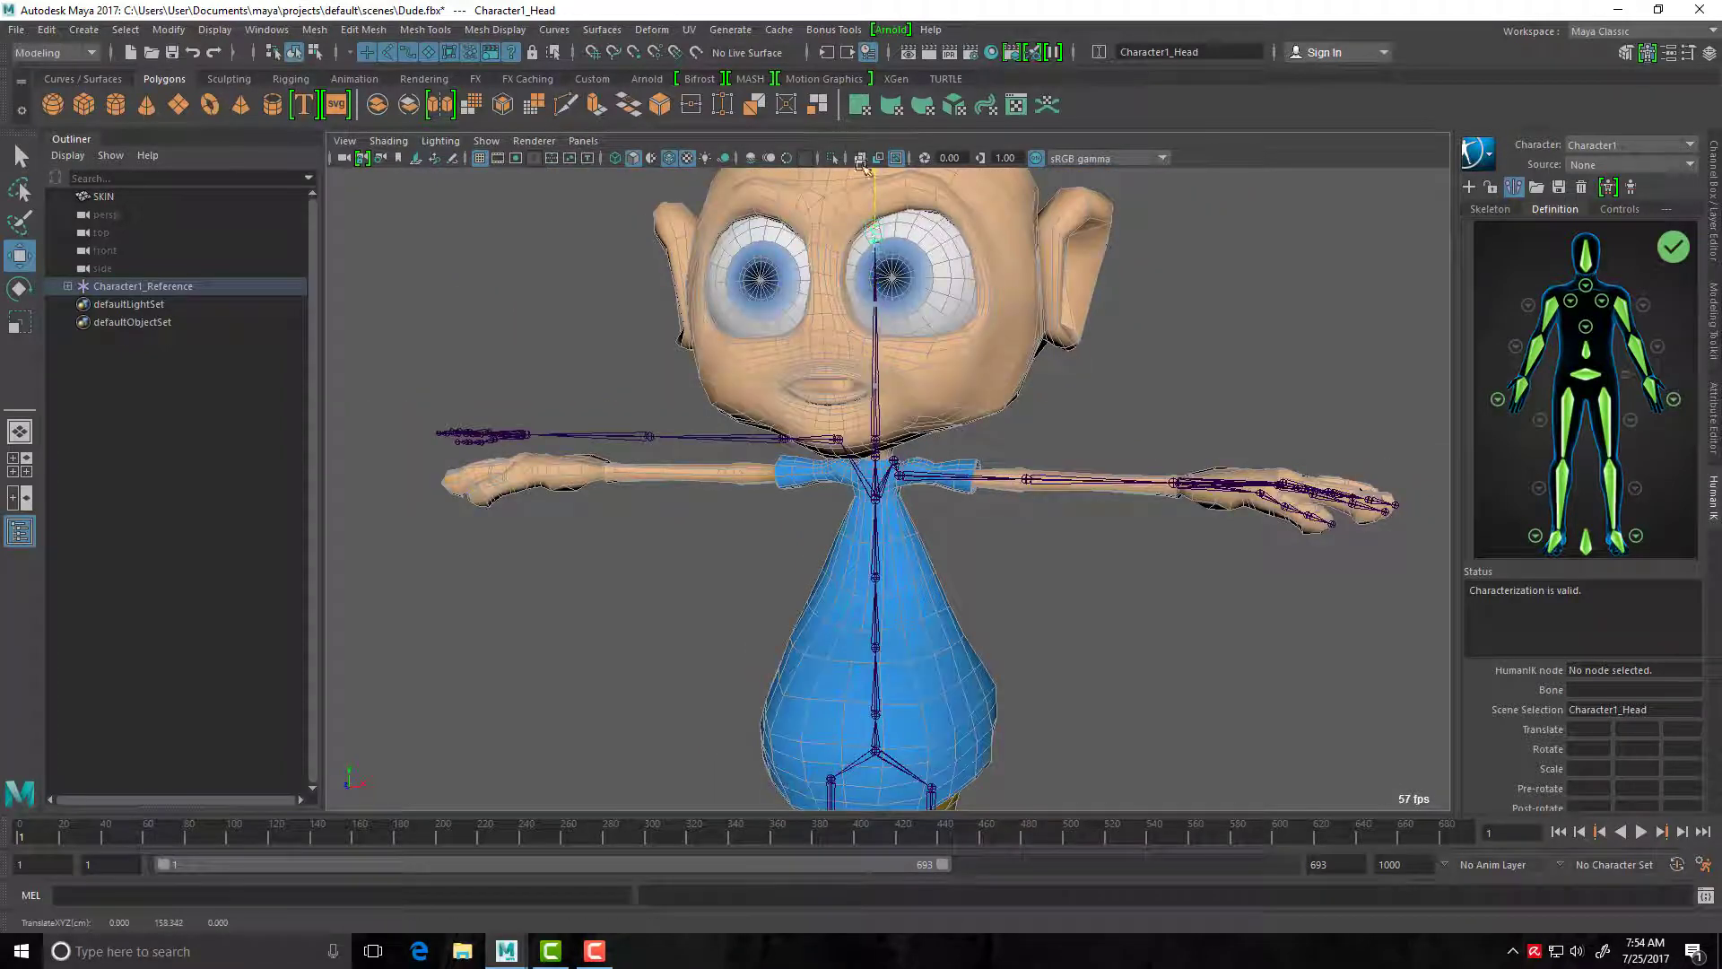
pyautogui.moveTo(882, 311)
pyautogui.keyDown('alt'); pyautogui.mouseDown()
pyautogui.moveTo(832, 287)
pyautogui.moveTo(736, 431)
pyautogui.moveTo(761, 451)
pyautogui.moveTo(868, 332)
pyautogui.mouseUp(); pyautogui.keyUp('alt')
pyautogui.moveTo(951, 278); pyautogui.dragTo(969, 449)
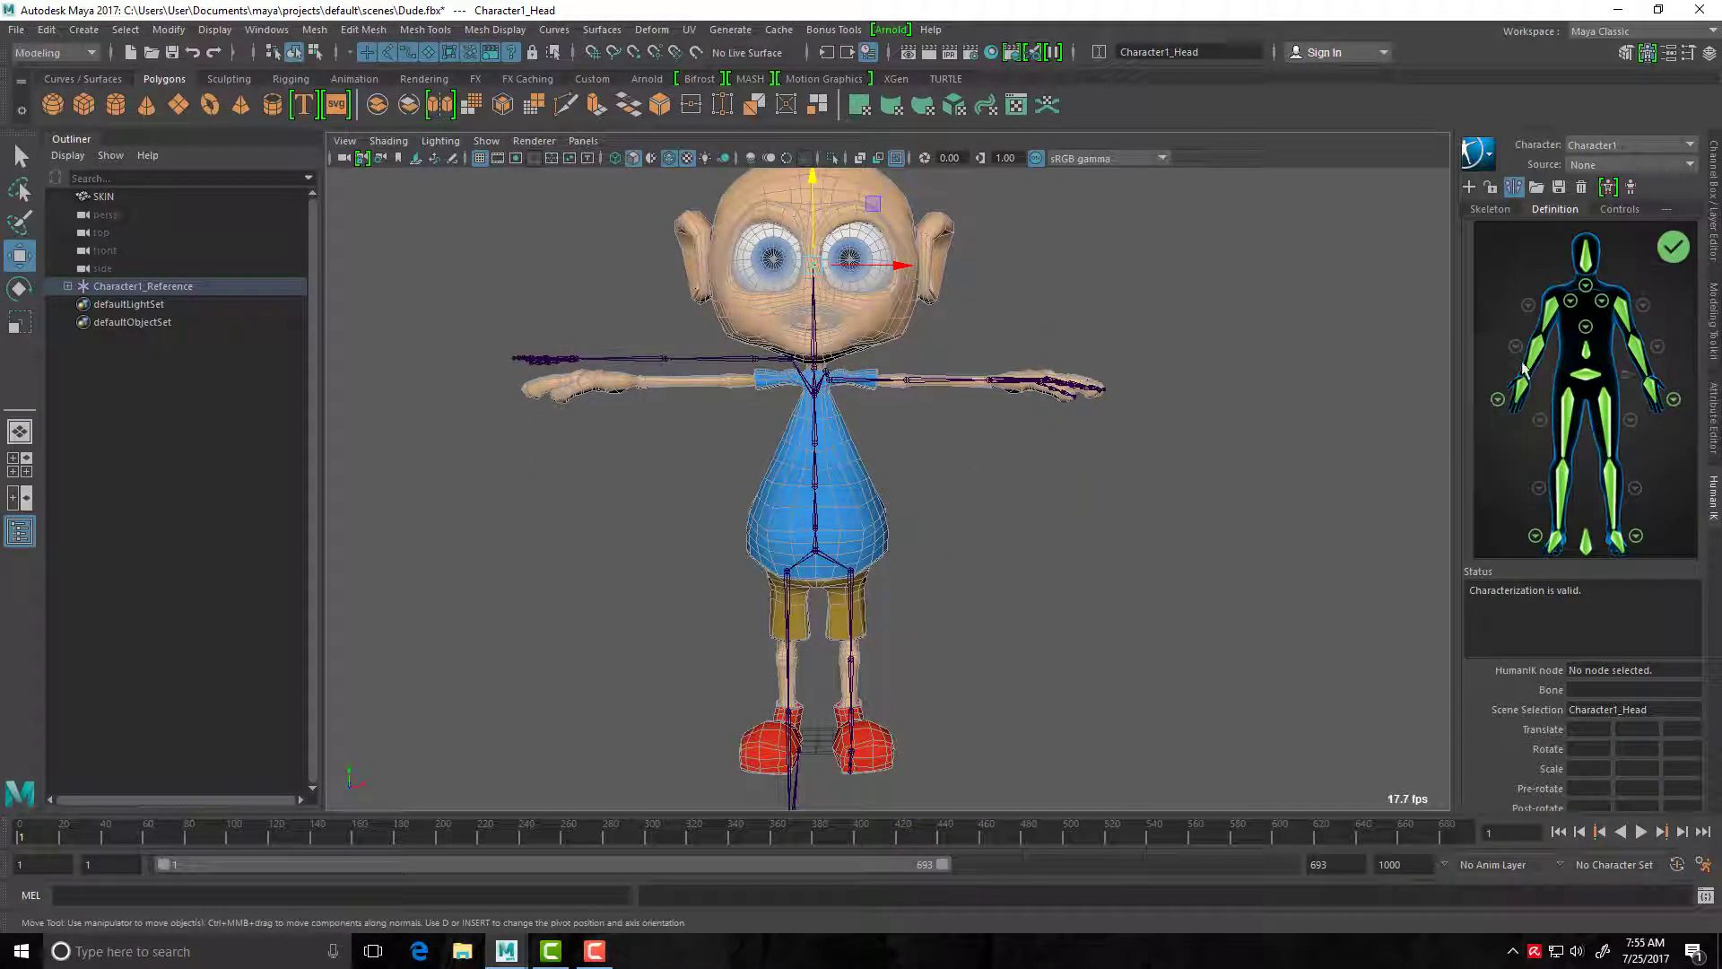
# Mirror the skeleton from the left side to the right side.
pyautogui.click(1493, 209)
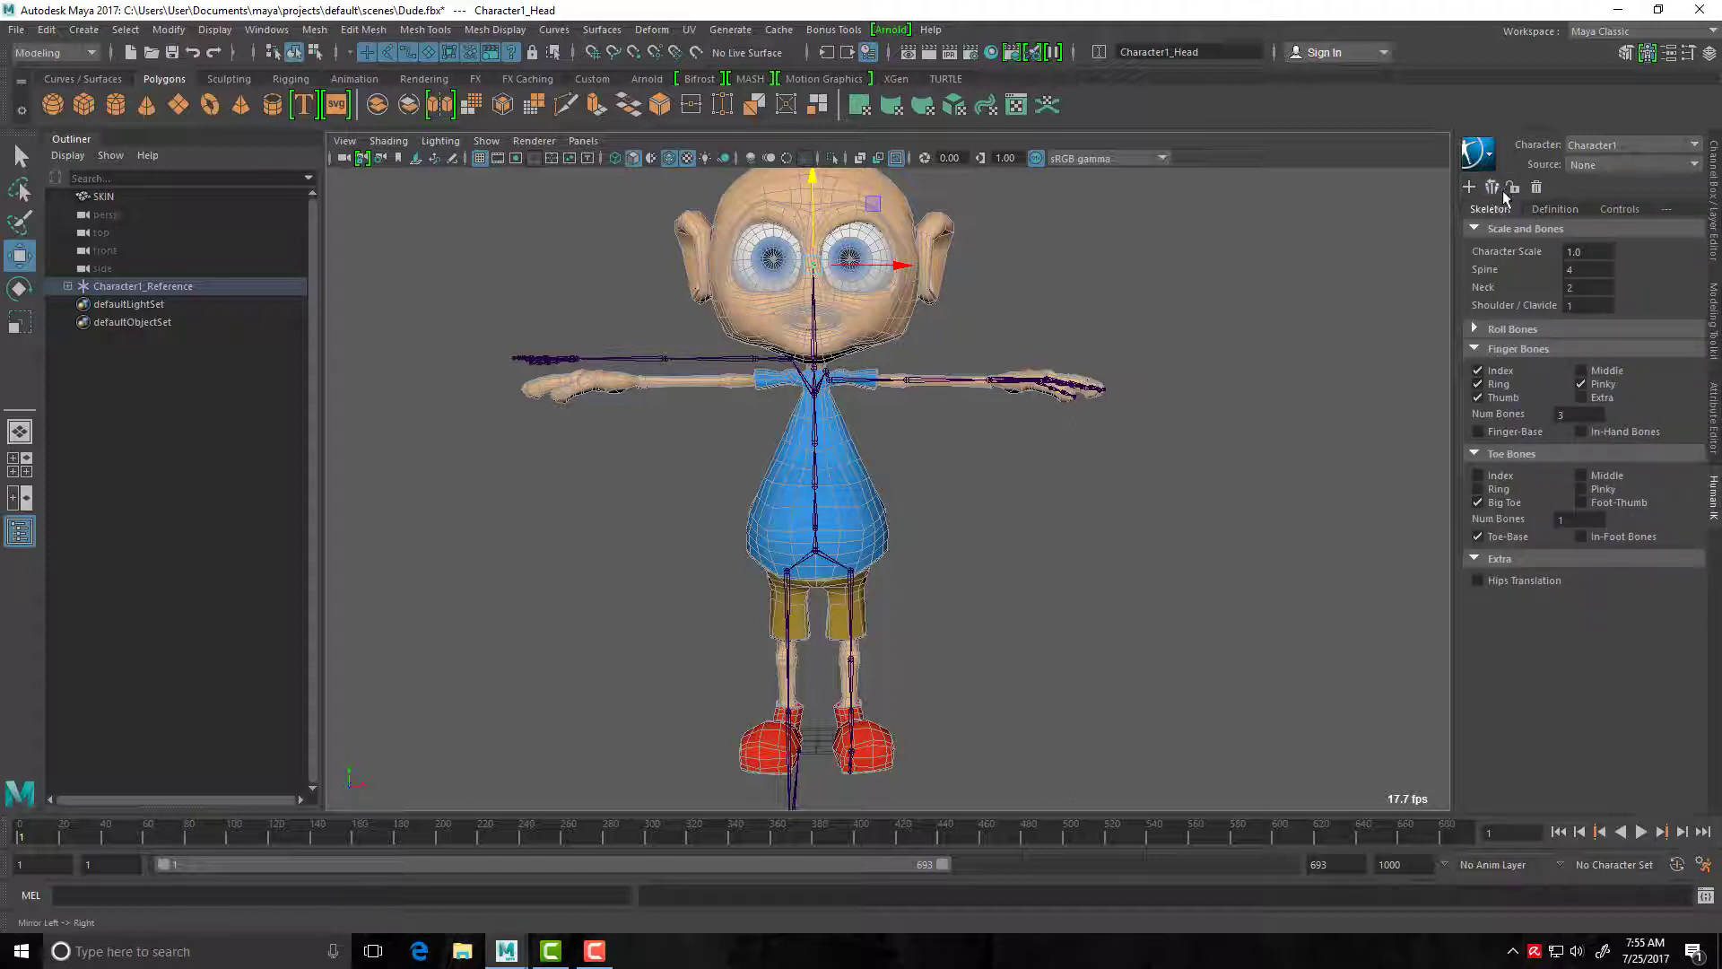
pyautogui.click(1493, 189)
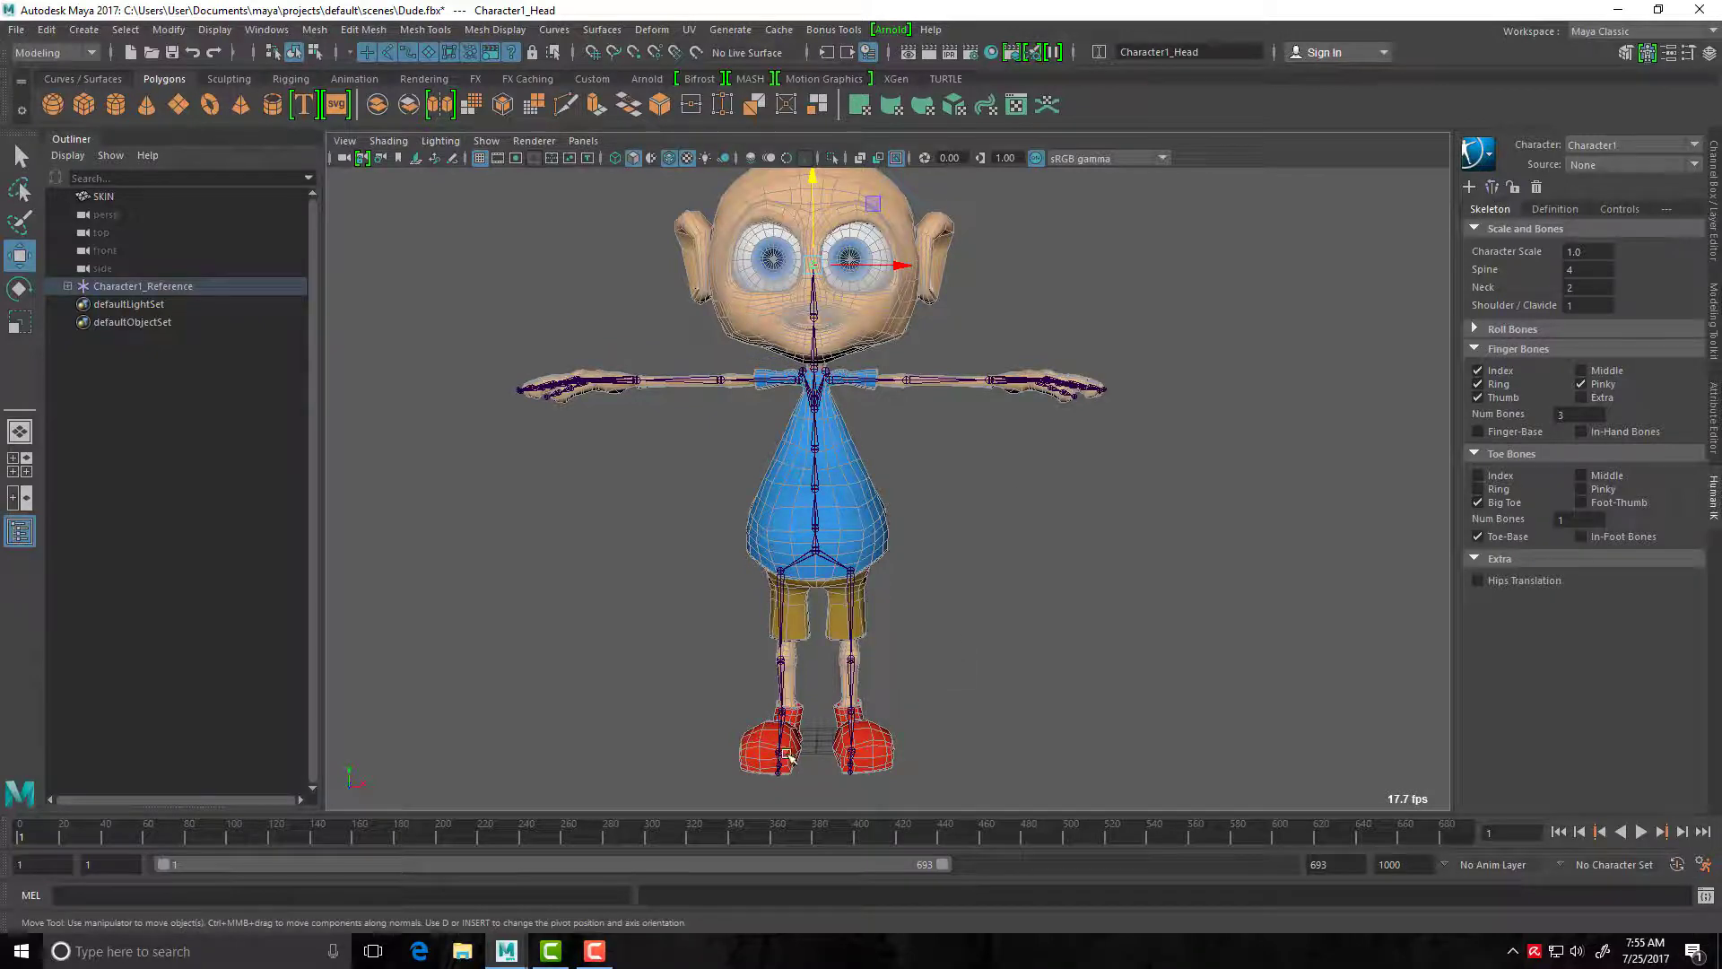
# Move the left toe base joint and the two toe joints below it slightly outward along X to center them in the shoe.
pyautogui.scroll(5, 787, 756)
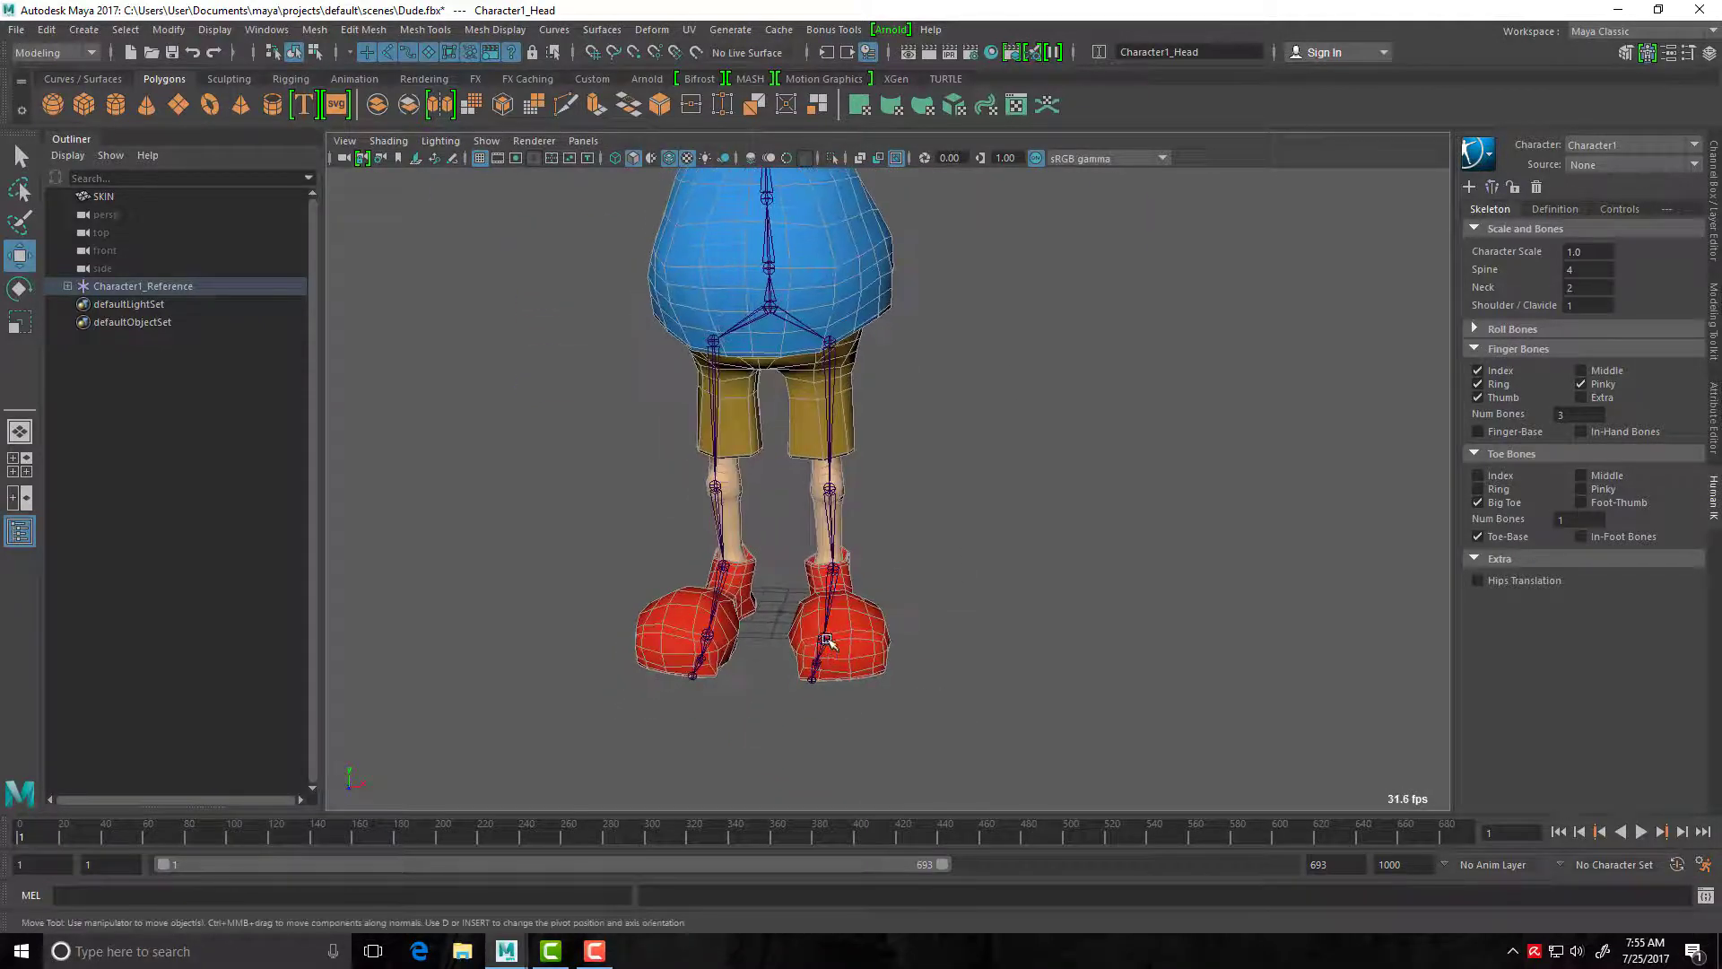
pyautogui.click(826, 640)
pyautogui.click(1556, 208)
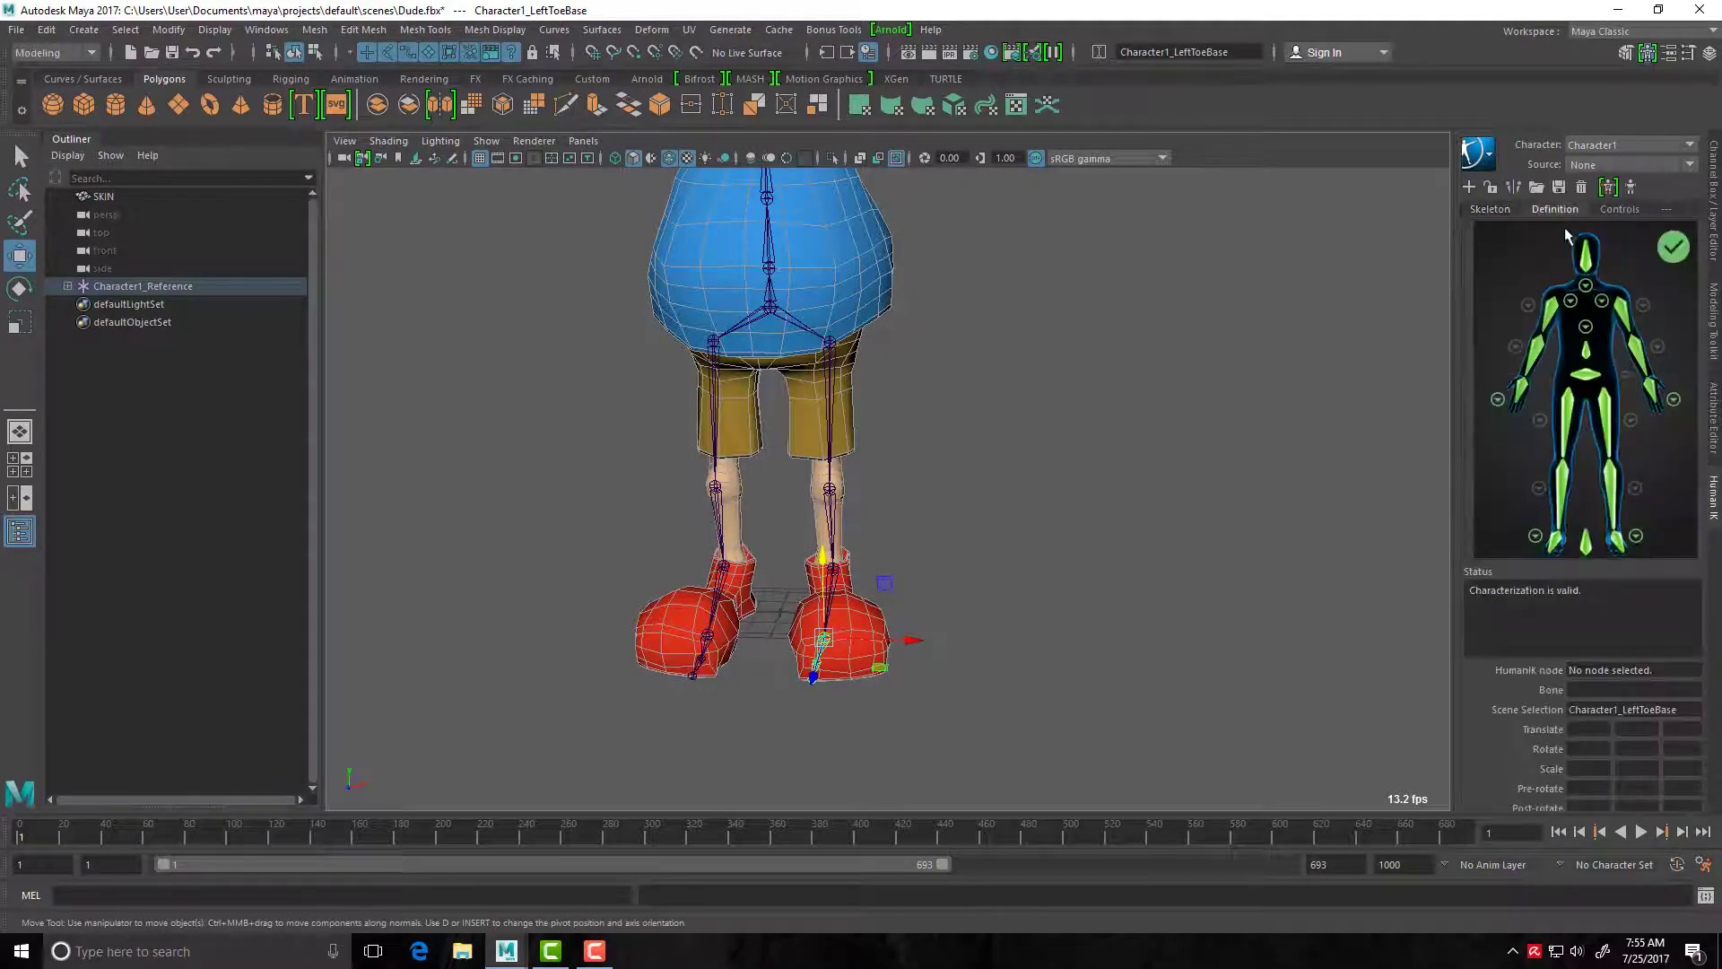
pyautogui.moveTo(906, 638); pyautogui.dragTo(920, 639)
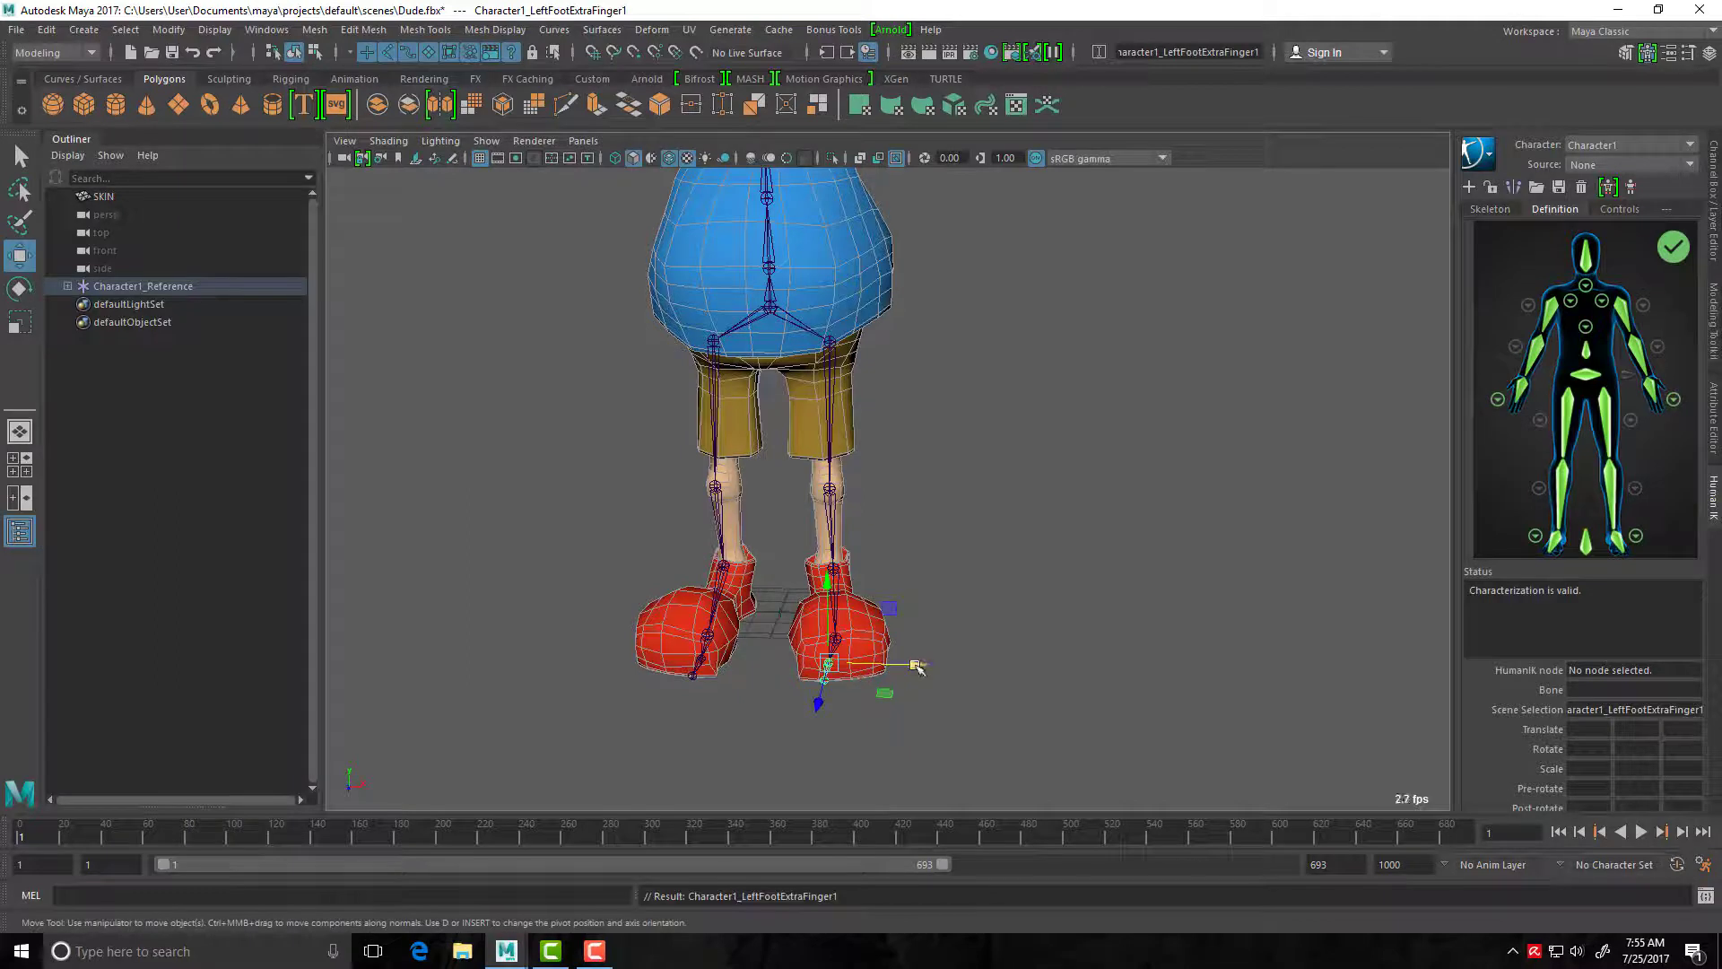
pyautogui.press('Down')
pyautogui.press('Down')
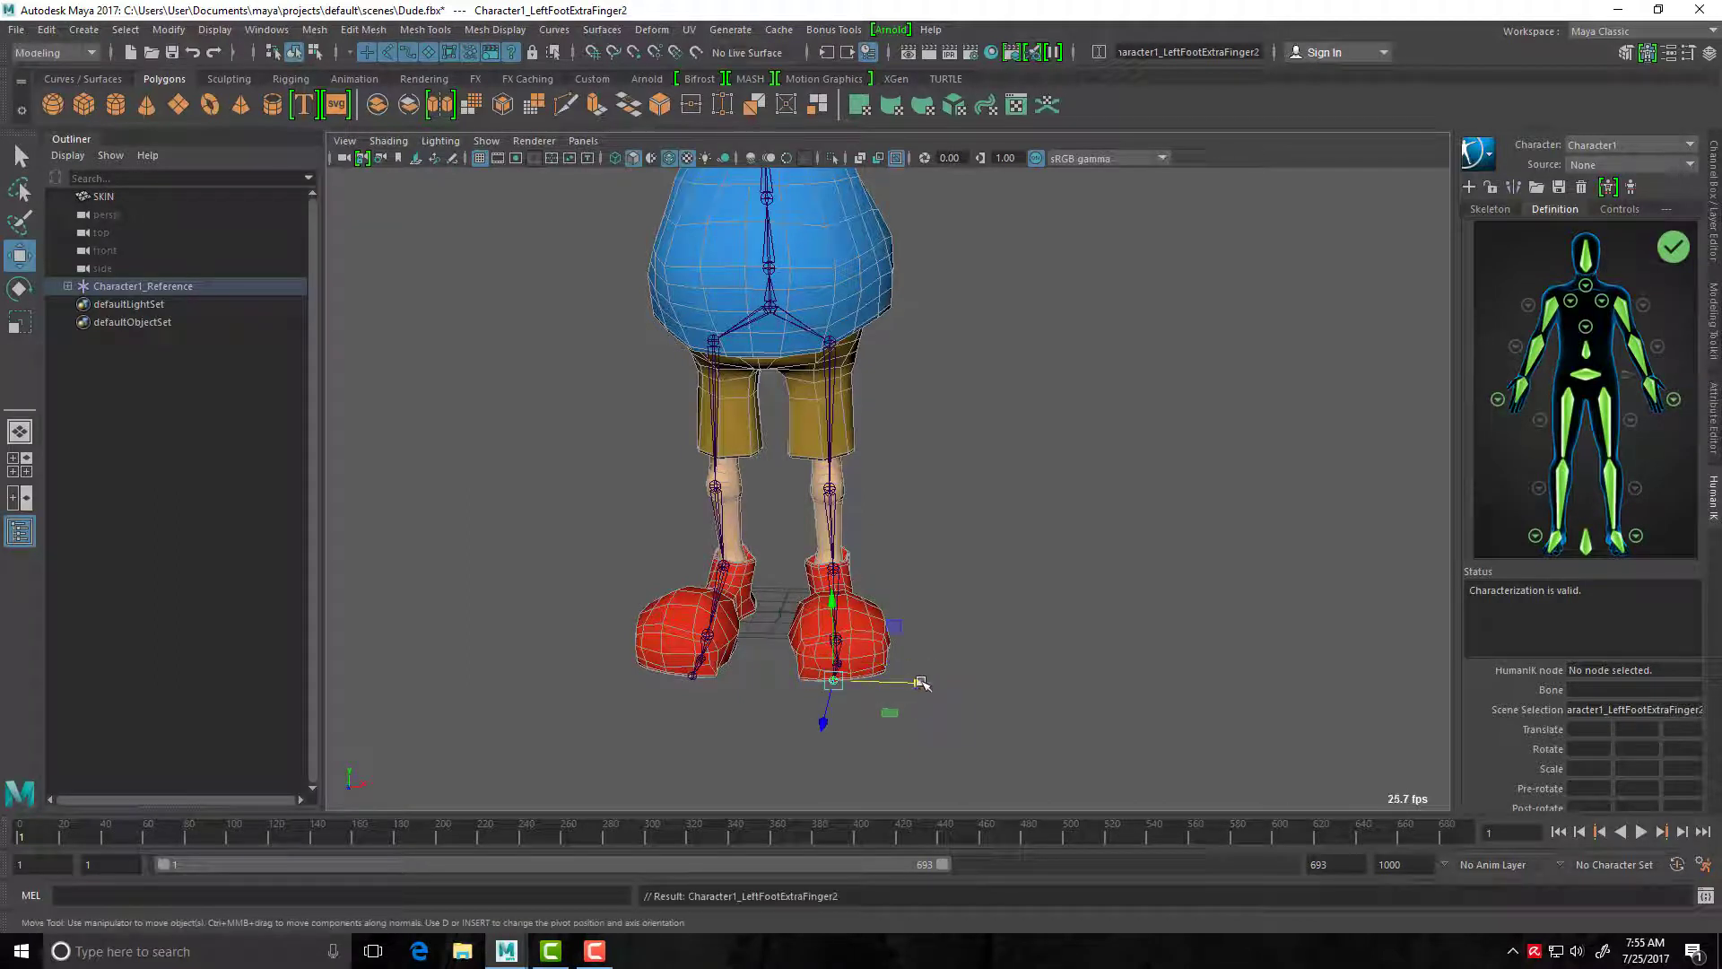
pyautogui.moveTo(920, 682); pyautogui.dragTo(928, 686)
pyautogui.scroll(-3, 924, 696)
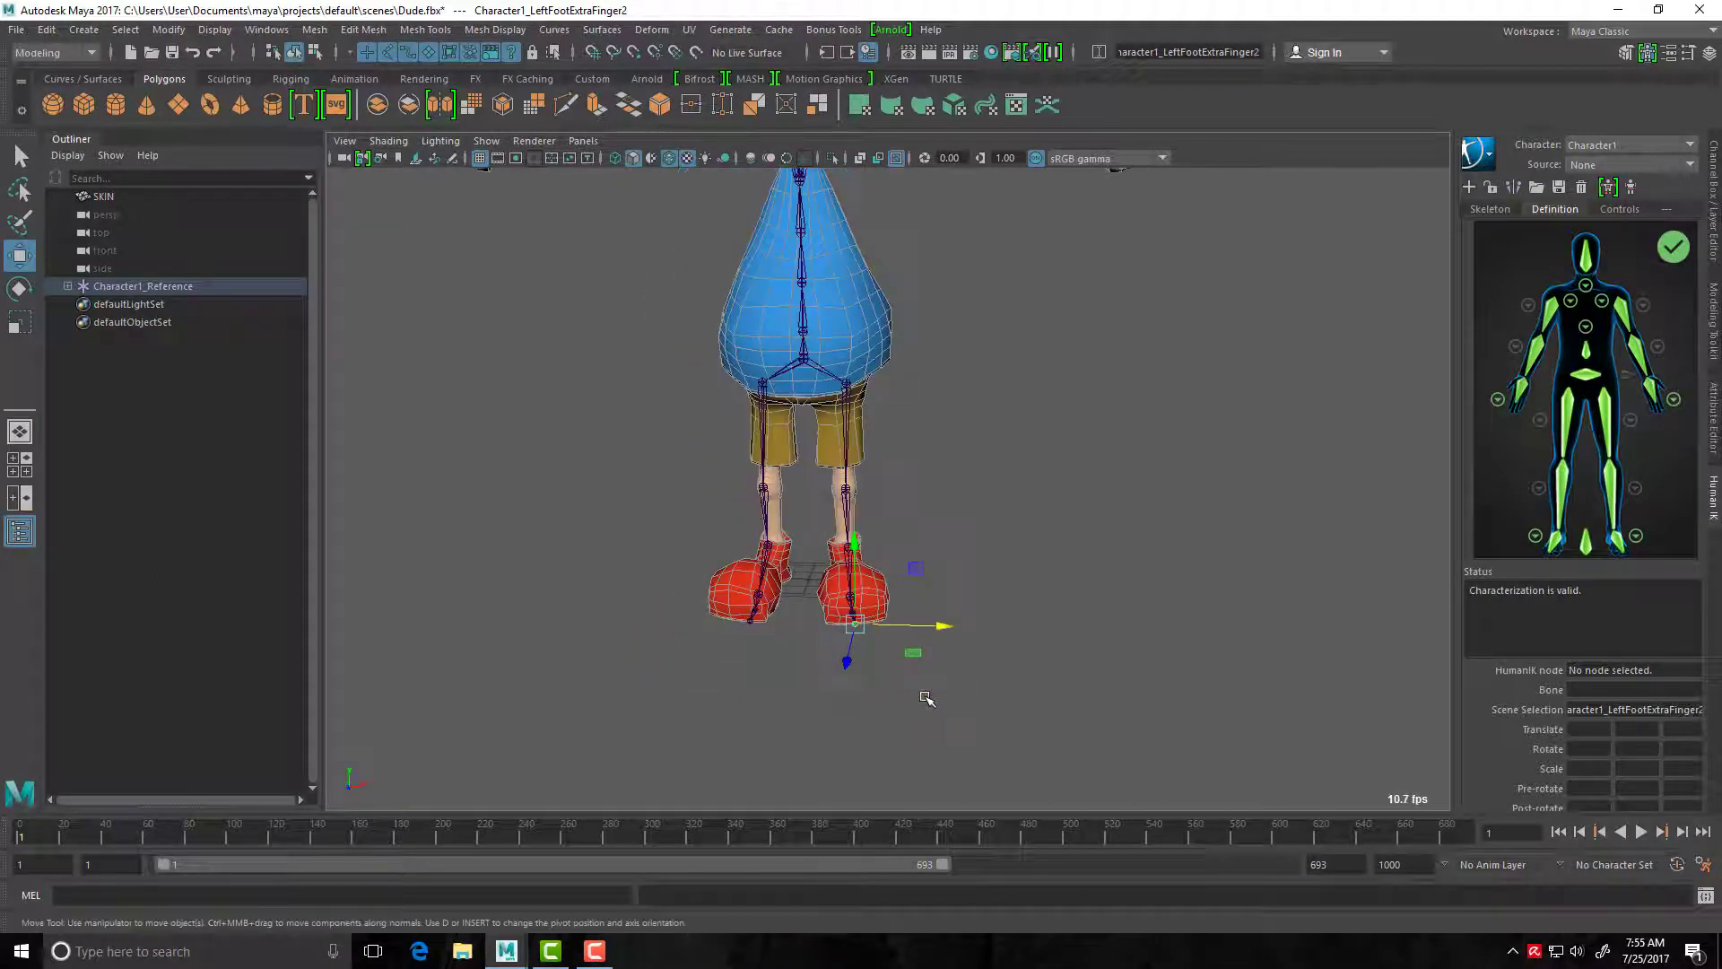
pyautogui.keyDown('alt'); pyautogui.moveTo(1061, 426); pyautogui.dragTo(1159, 429); pyautogui.keyUp('alt')
# Mirror the adjusted left foot joints to the right side and return to the character definition.
pyautogui.click(1487, 205)
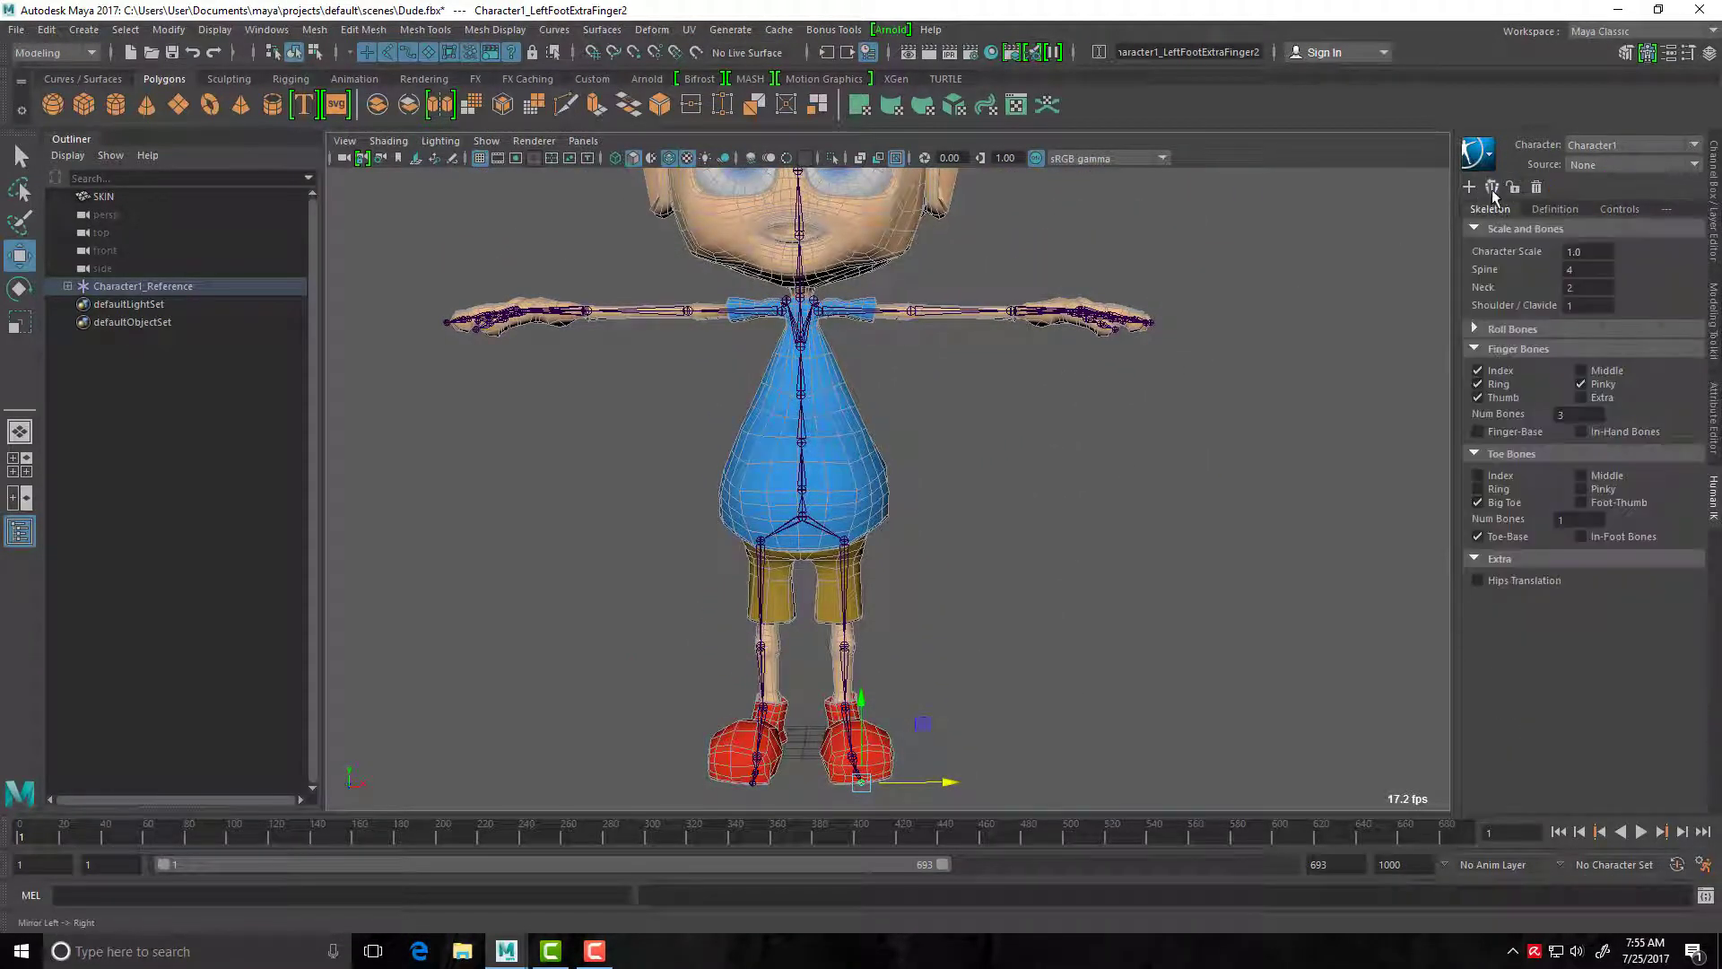
pyautogui.click(1492, 189)
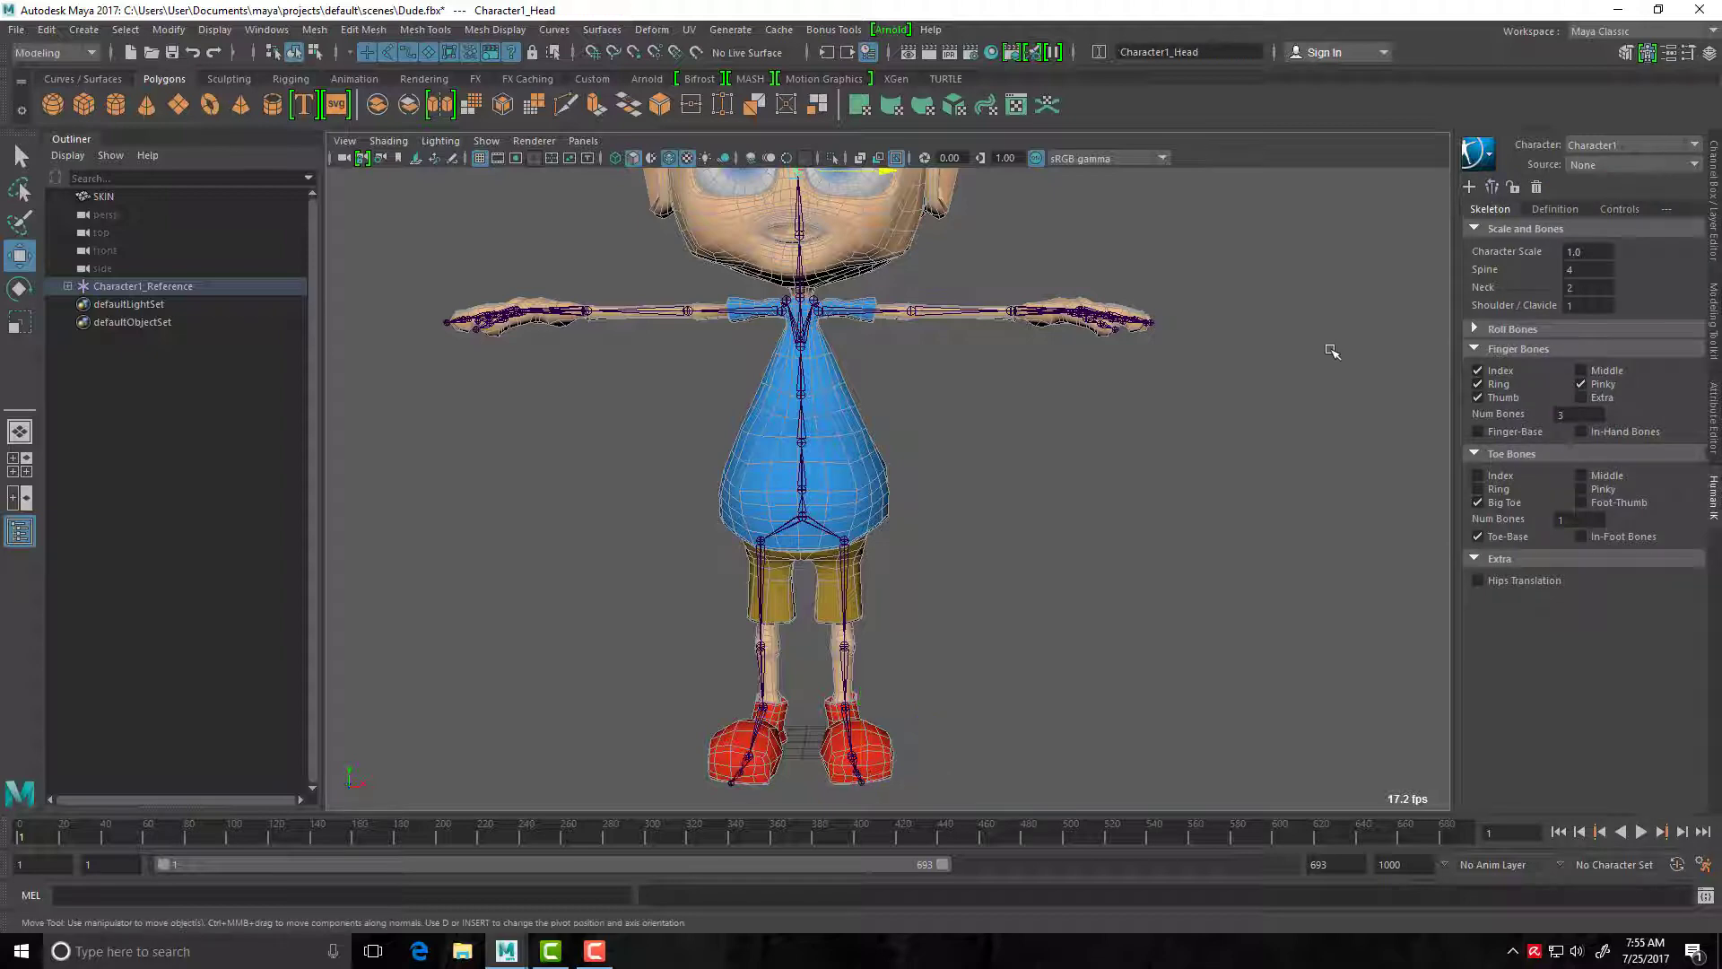
pyautogui.click(1560, 211)
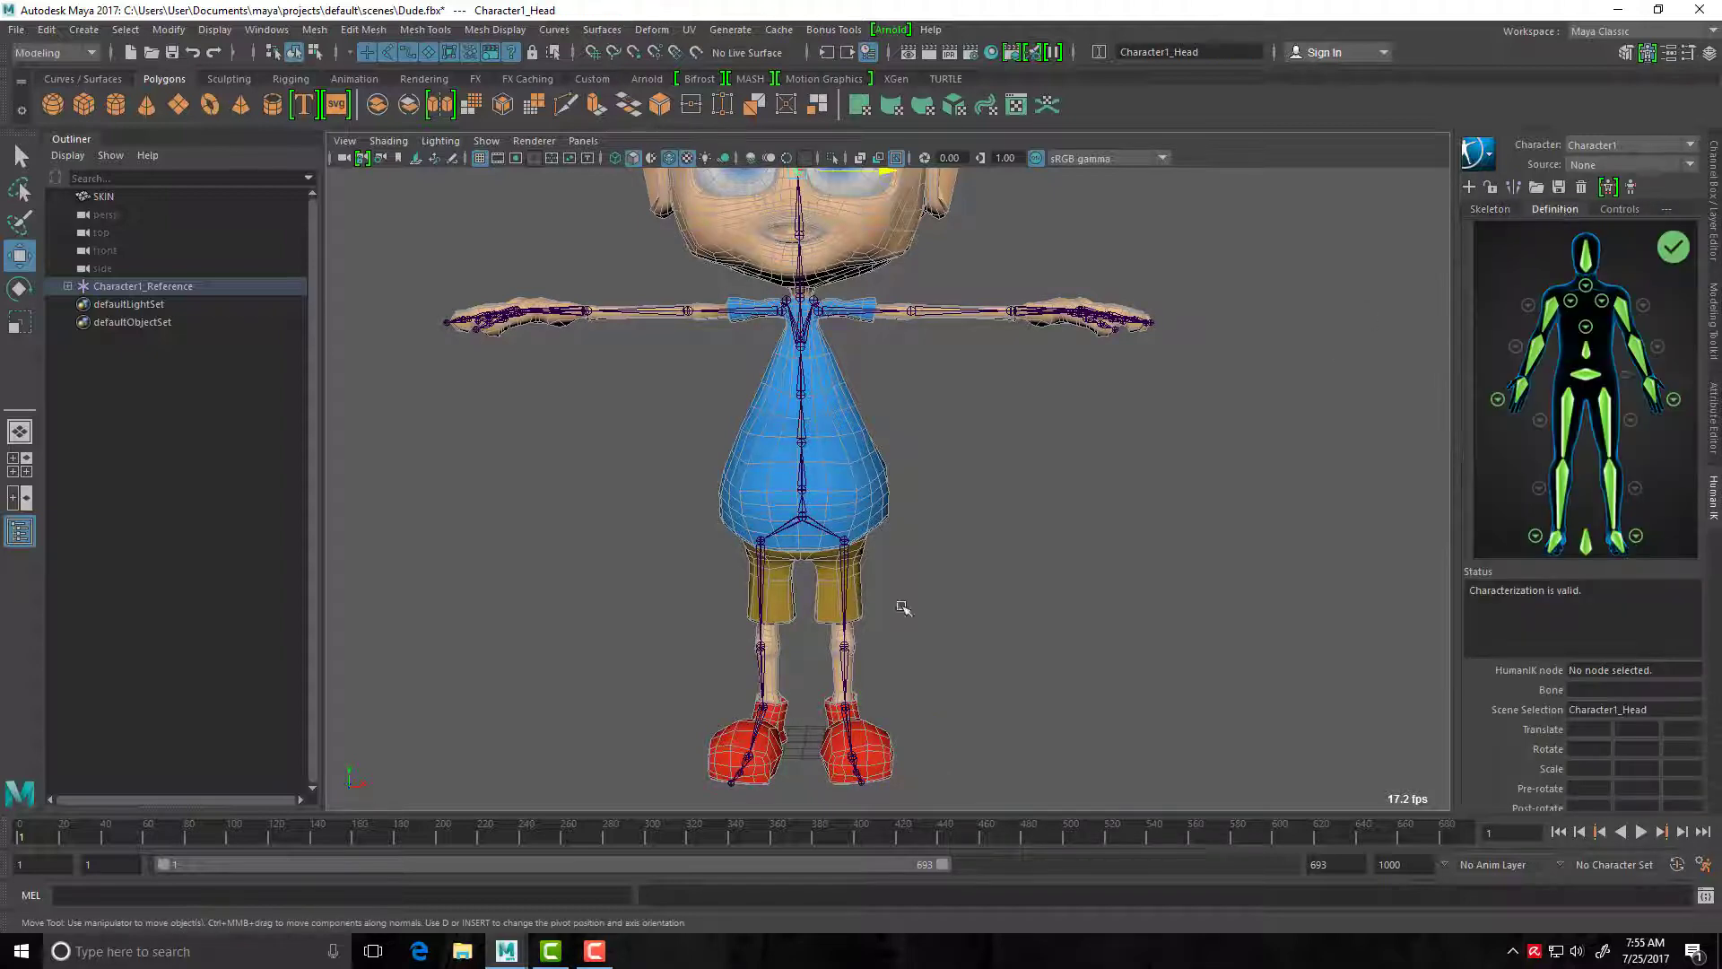
pyautogui.press('a')
pyautogui.keyDown('alt'); pyautogui.moveTo(969, 539); pyautogui.dragTo(1126, 607, button='right'); pyautogui.keyUp('alt')
pyautogui.keyDown('alt'); pyautogui.moveTo(1127, 608); pyautogui.dragTo(1184, 610, button='middle'); pyautogui.keyUp('alt')
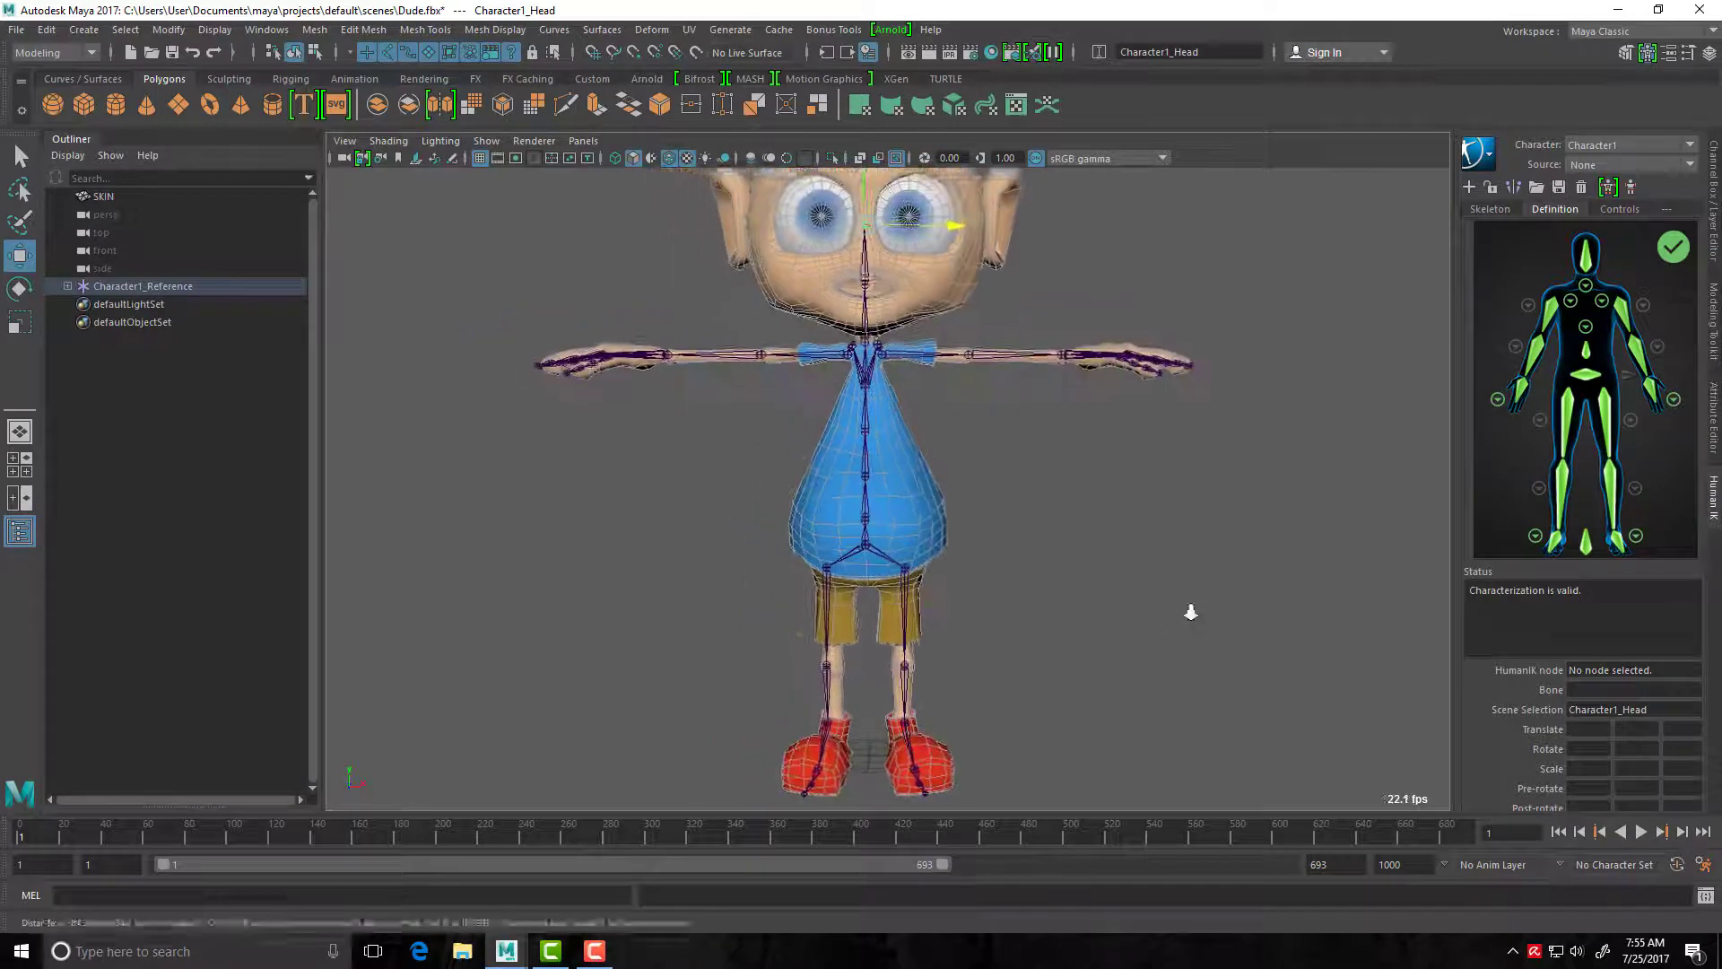
pyautogui.keyDown('alt'); pyautogui.moveTo(1184, 611); pyautogui.dragTo(1115, 592, button='right'); pyautogui.keyUp('alt')
pyautogui.keyDown('alt'); pyautogui.moveTo(1115, 592); pyautogui.dragTo(1125, 588); pyautogui.keyUp('alt')
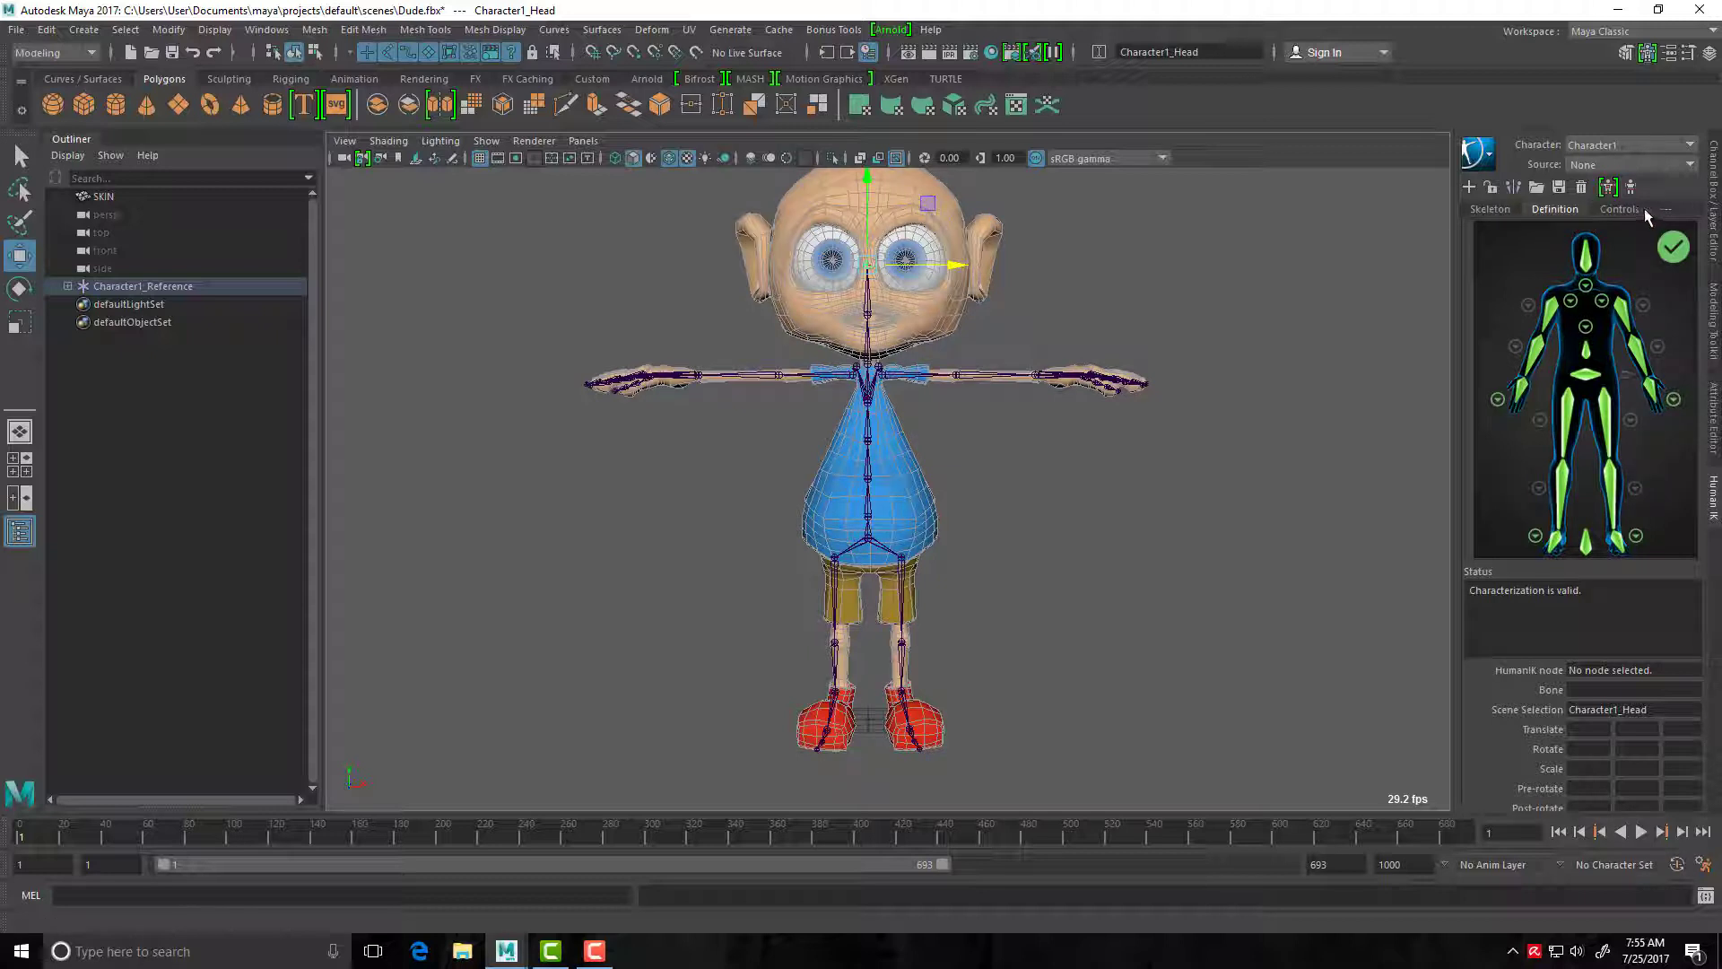
# Create a HumanIK control rig from the valid Character1 definition.
pyautogui.click(1494, 209)
pyautogui.click(1547, 209)
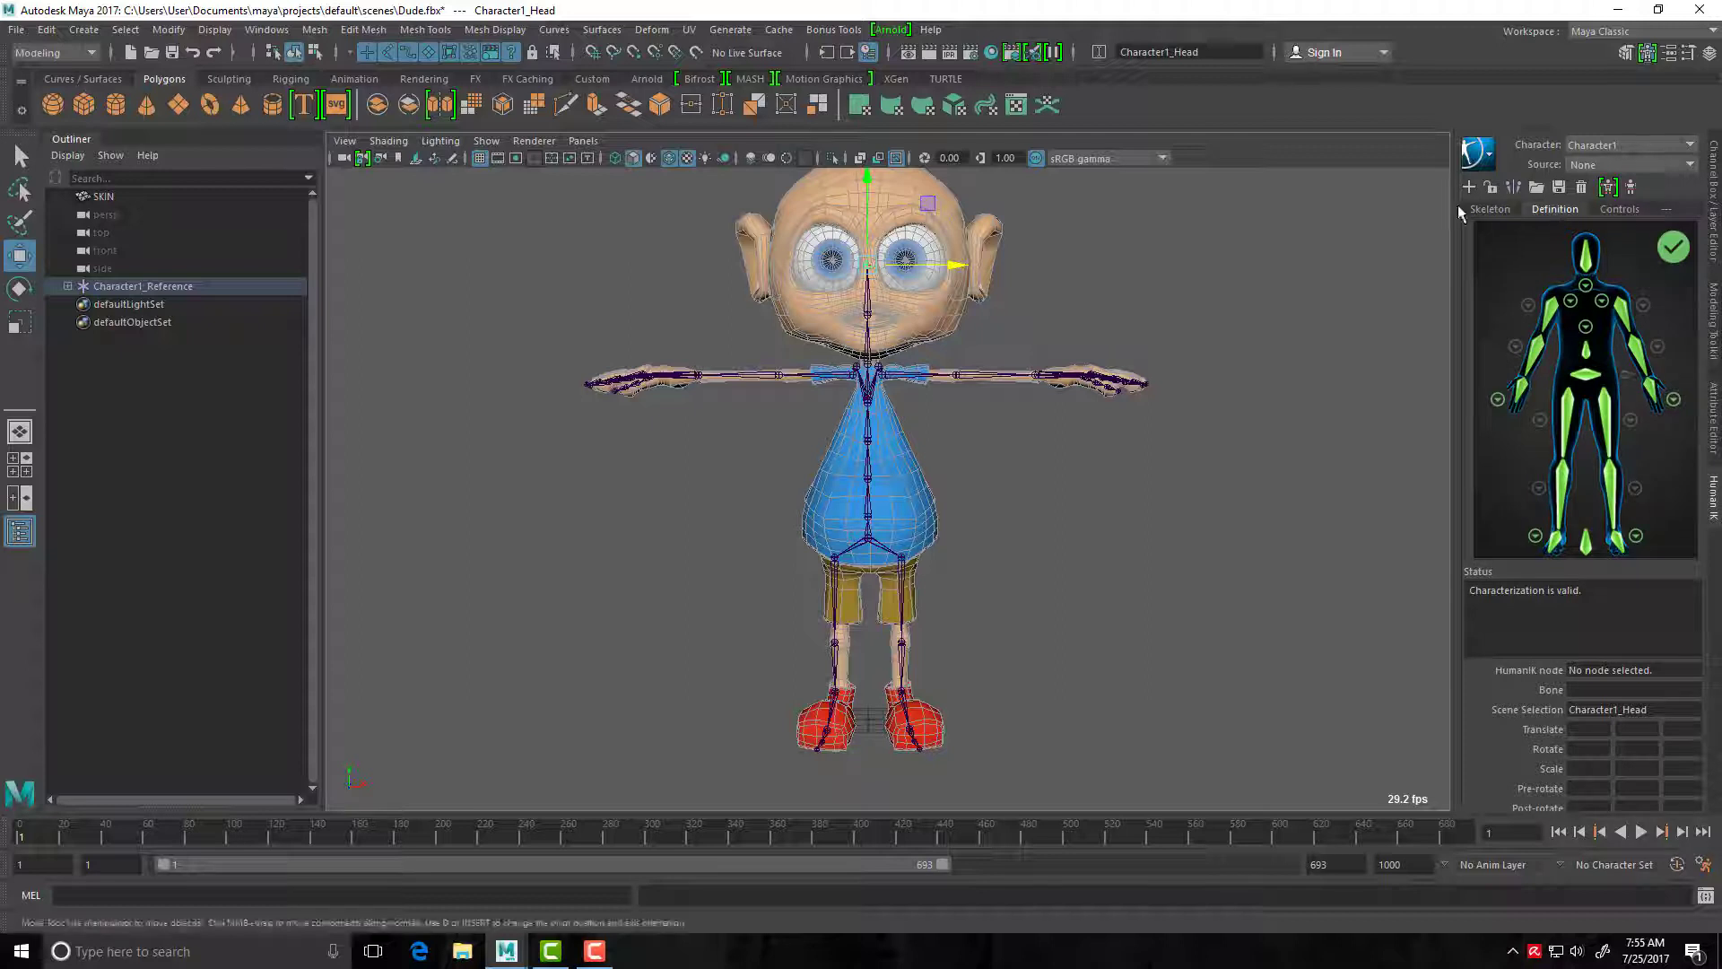
pyautogui.click(1607, 190)
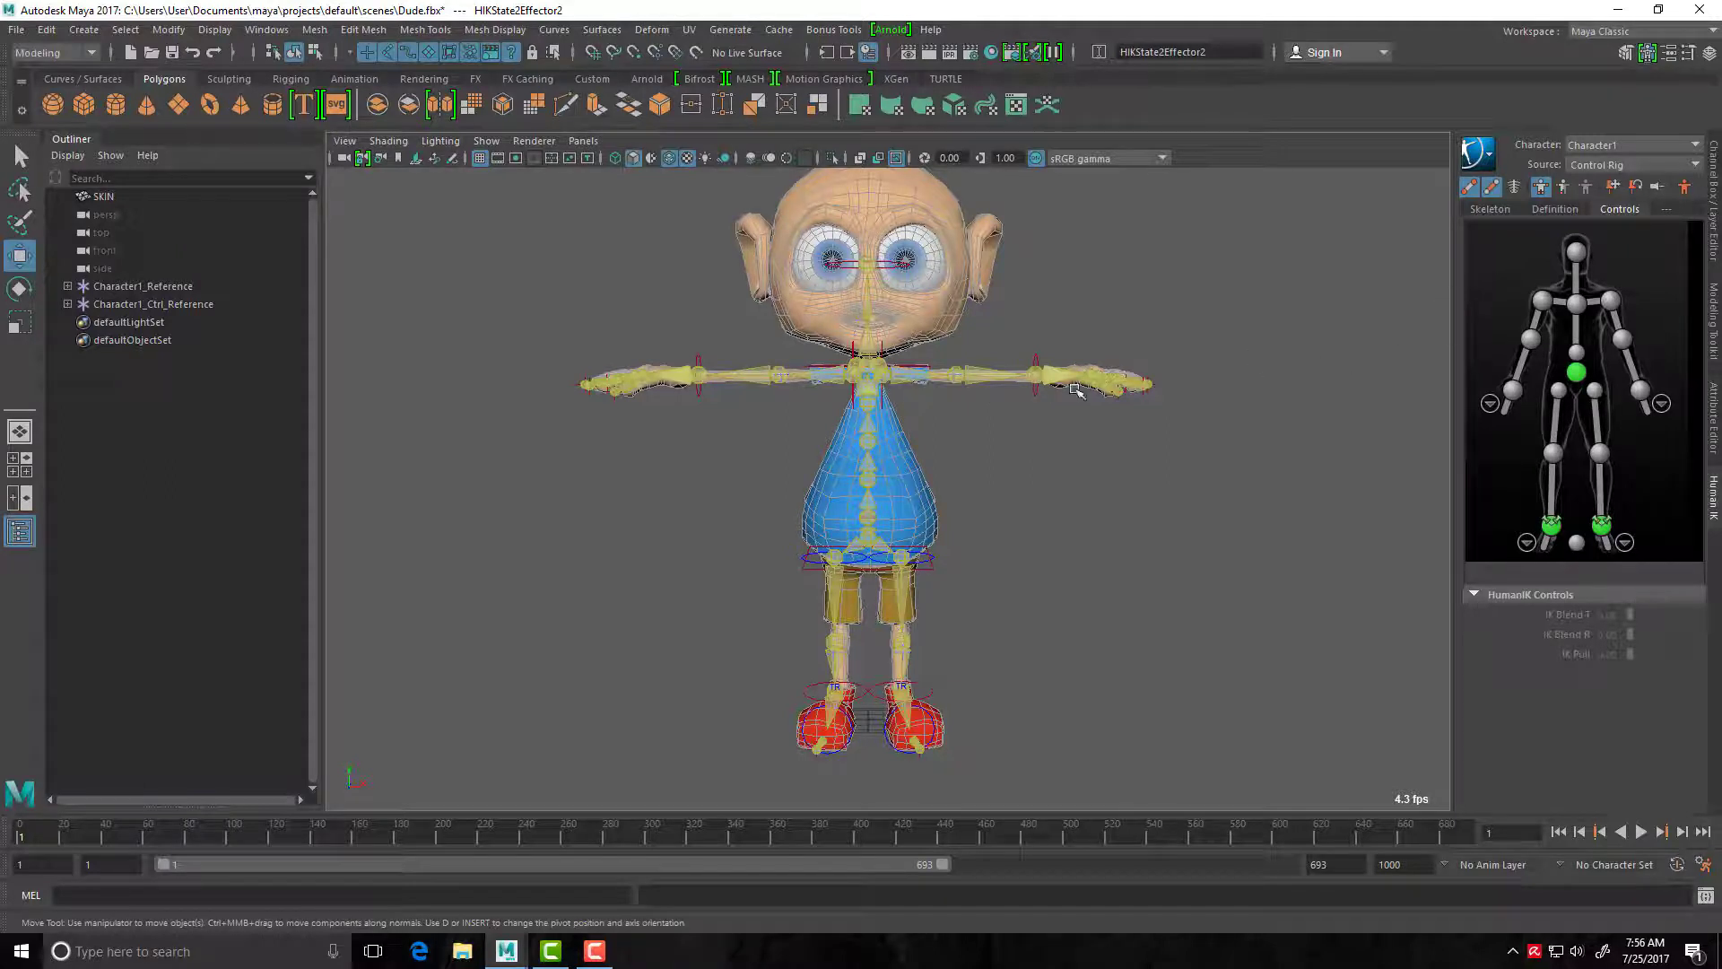
# Set the control rig display to hide the FK controls and show the IK effectors and the skeleton.
pyautogui.click(1494, 188)
pyautogui.click(1493, 188)
pyautogui.click(1493, 187)
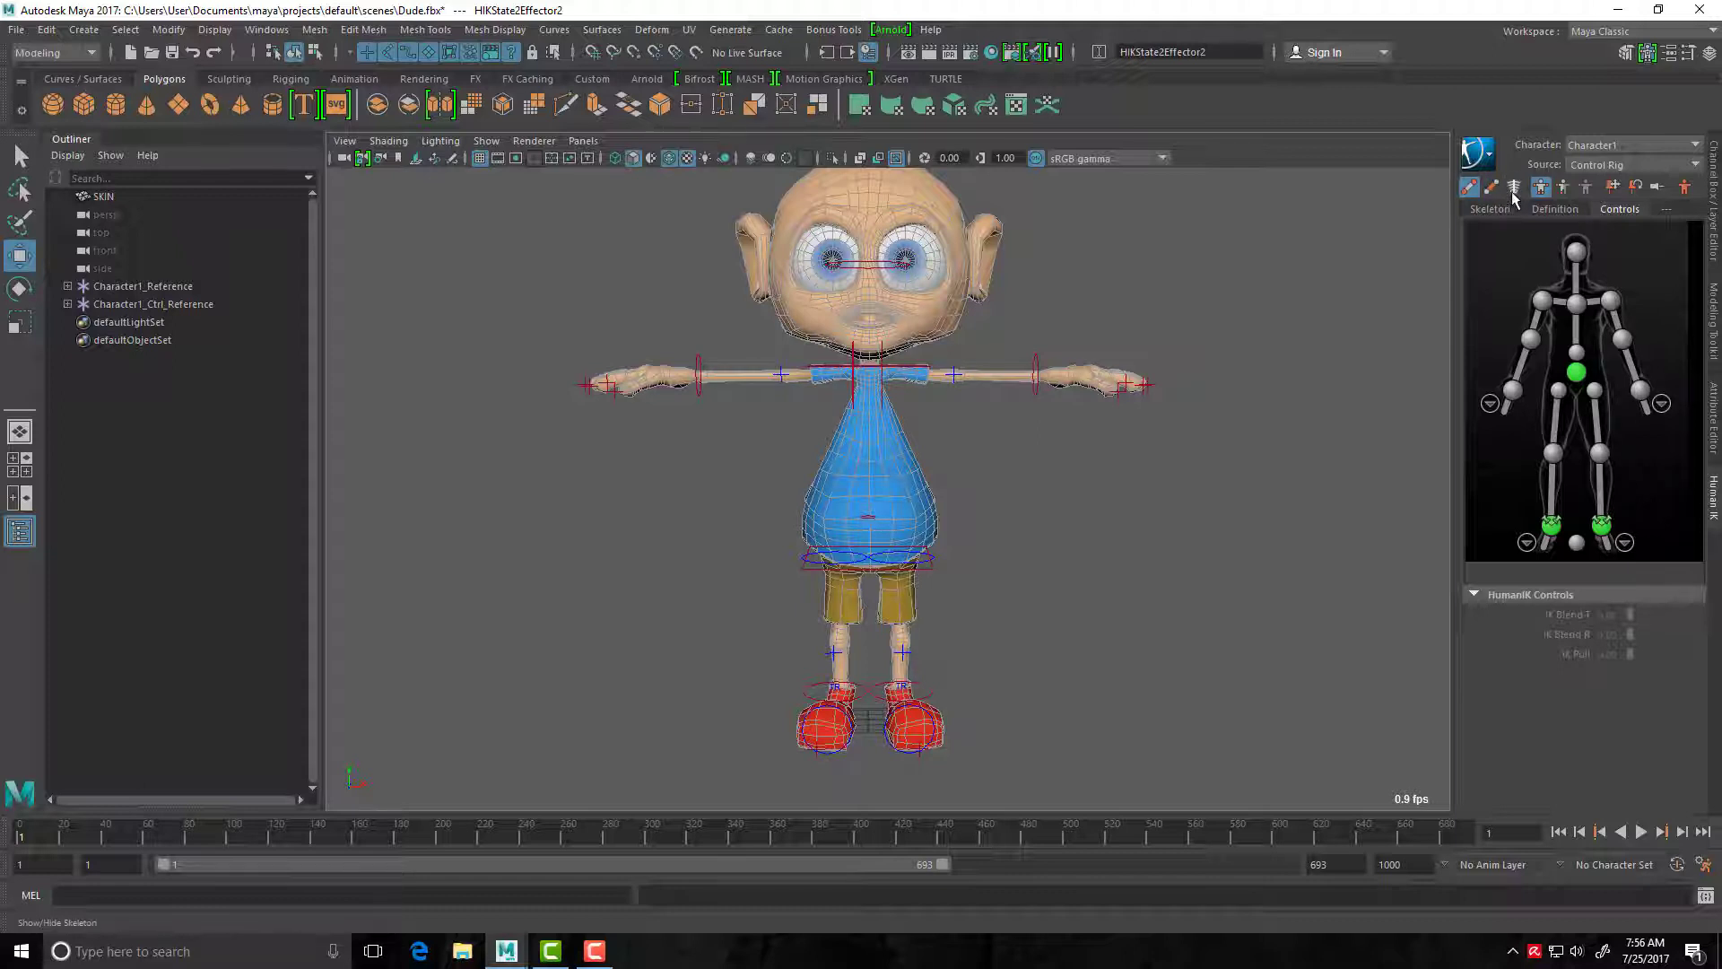
pyautogui.click(1514, 187)
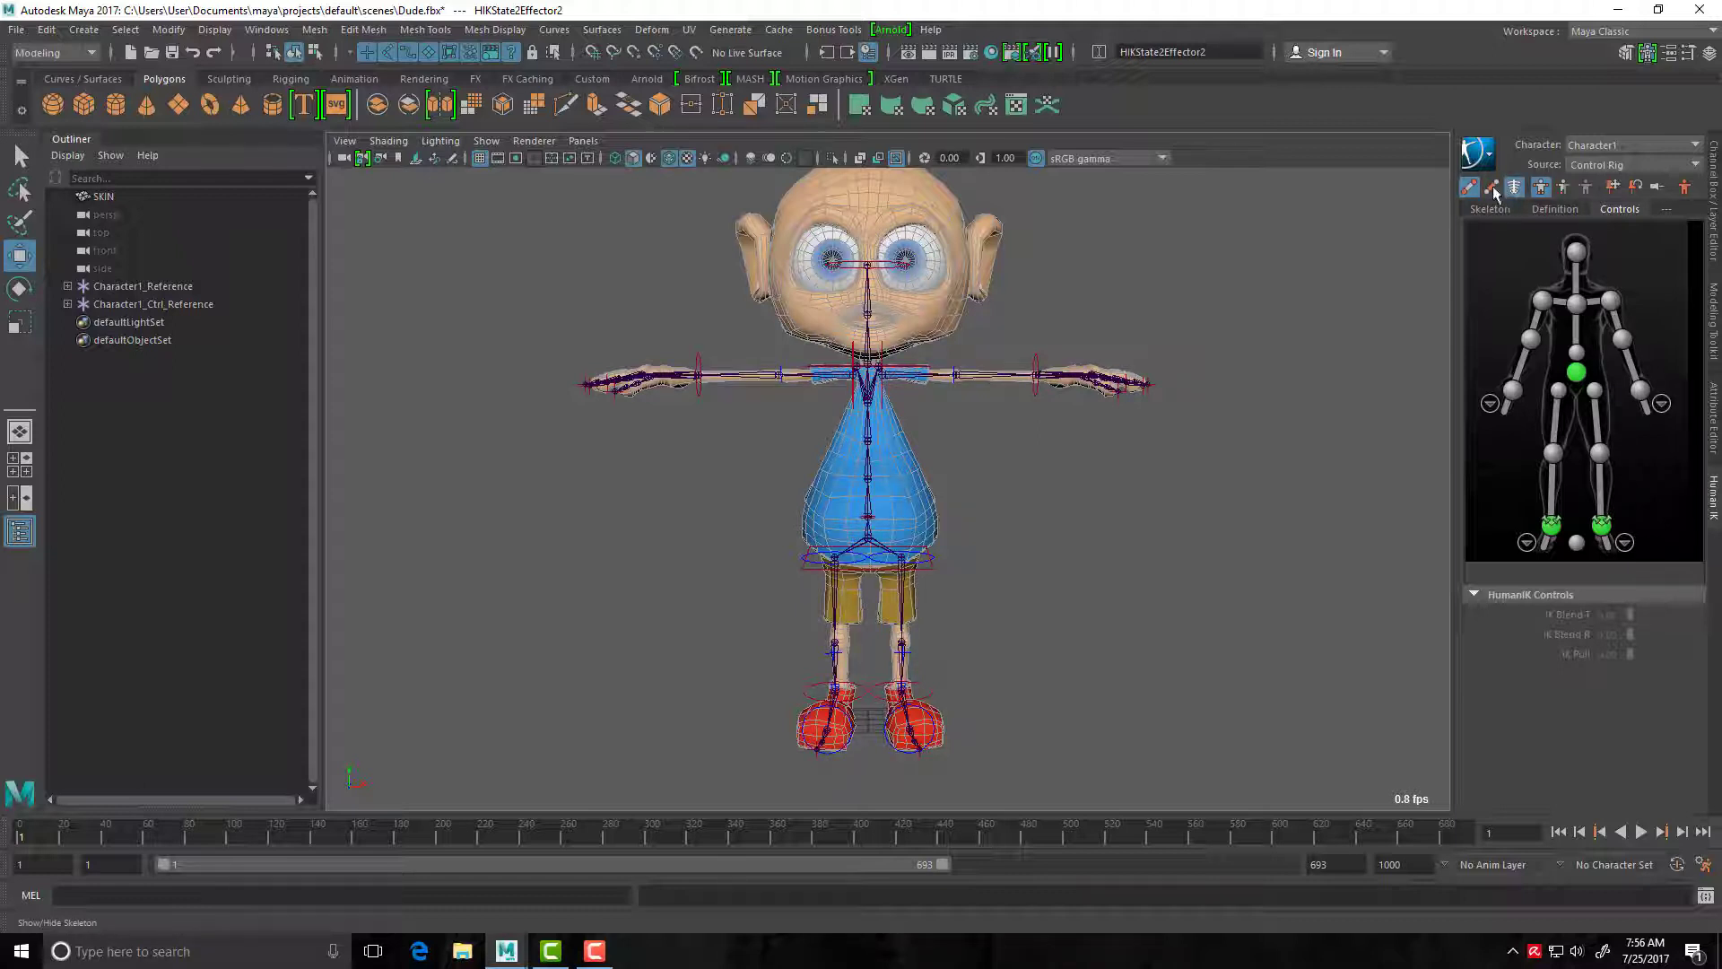
pyautogui.click(1468, 187)
pyautogui.click(1514, 188)
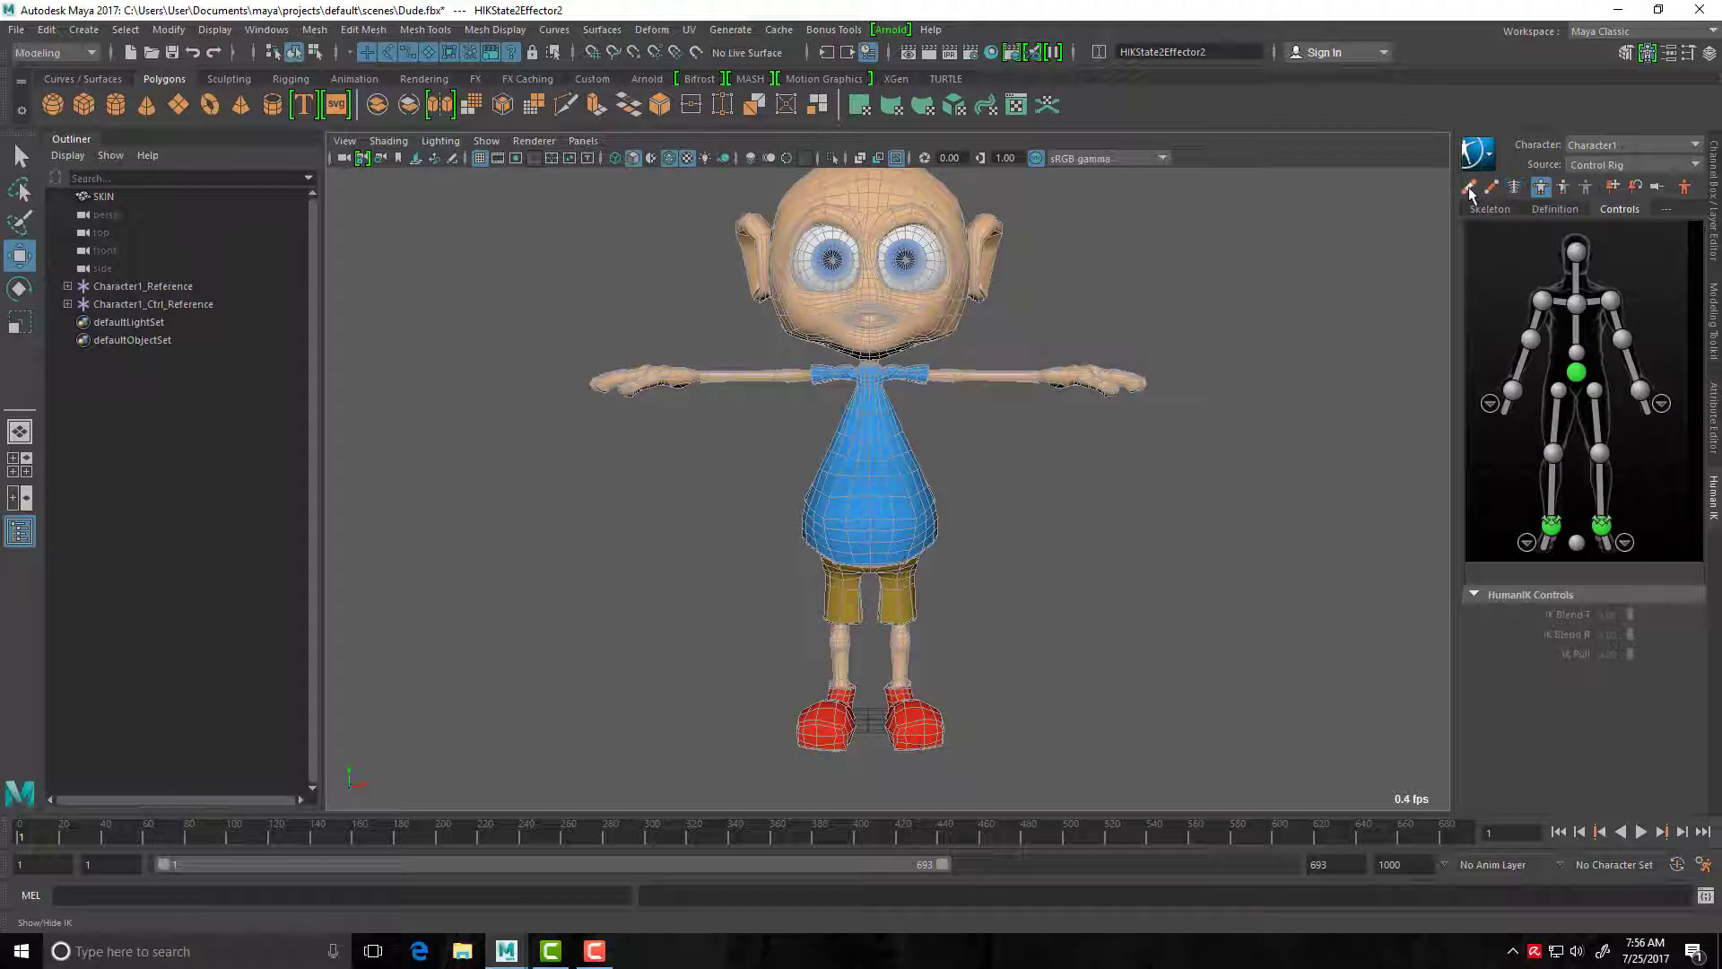
pyautogui.click(1469, 187)
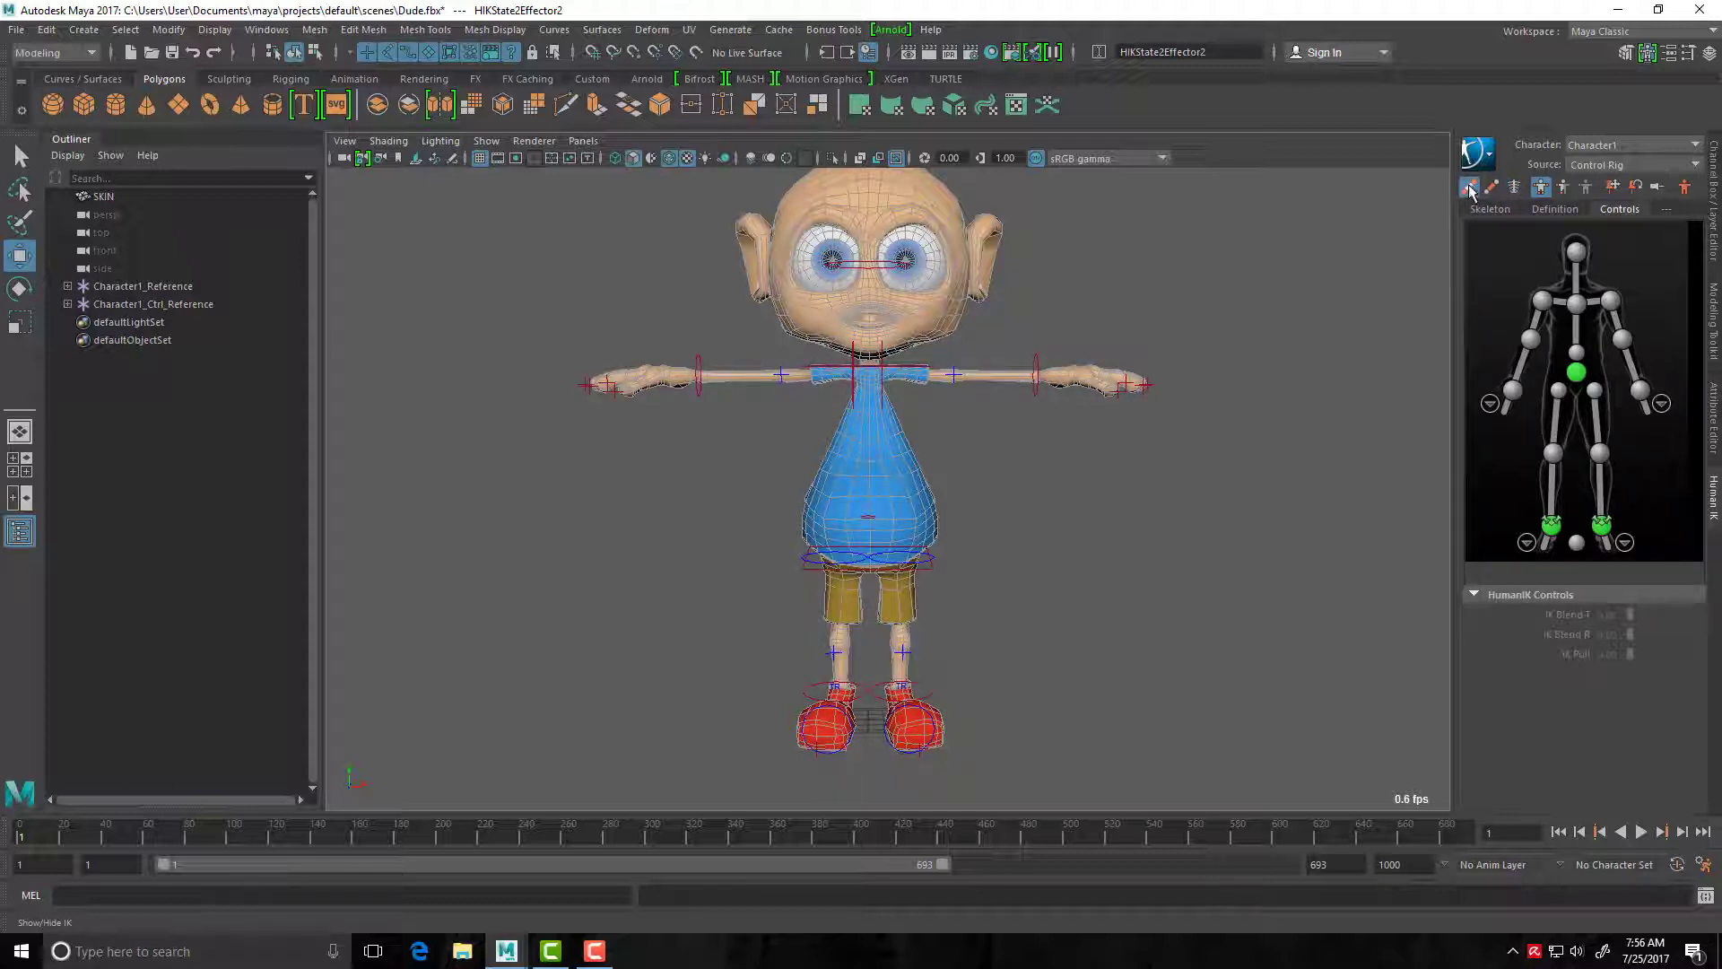
pyautogui.click(1514, 187)
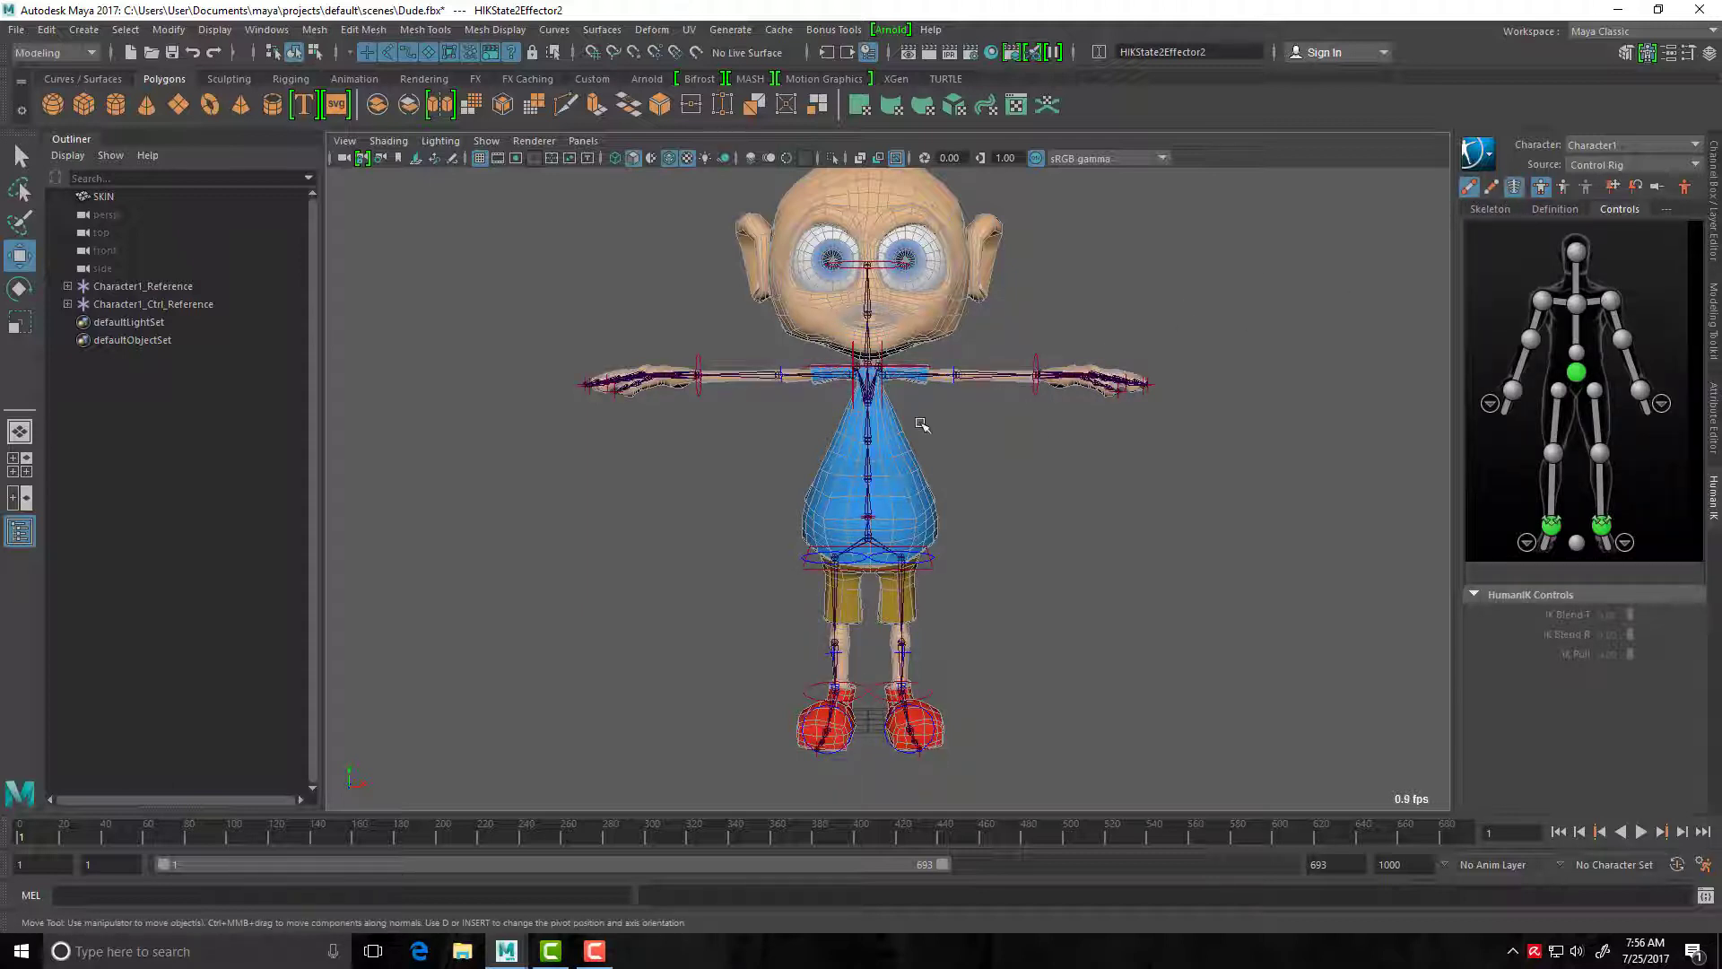
# Try pulling the left wrist effector downward, and undo the move.
pyautogui.click(1034, 382)
pyautogui.moveTo(1035, 375); pyautogui.dragTo(1066, 486)
pyautogui.hotkey('ctrl', 'z')
# Examine the rig and the hip area from several angles, selecting the hips joint and the SKIN mesh in turn.
pyautogui.keyDown('alt'); pyautogui.moveTo(1066, 486); pyautogui.dragTo(991, 444, button='right'); pyautogui.keyUp('alt')
pyautogui.keyDown('alt'); pyautogui.moveTo(991, 444); pyautogui.dragTo(953, 411); pyautogui.keyUp('alt')
pyautogui.keyDown('alt'); pyautogui.moveTo(967, 423); pyautogui.dragTo(953, 418, button='middle'); pyautogui.keyUp('alt')
pyautogui.keyDown('alt'); pyautogui.moveTo(953, 418); pyautogui.dragTo(1031, 486, button='right'); pyautogui.keyUp('alt')
pyautogui.moveTo(1031, 486)
pyautogui.keyDown('alt'); pyautogui.mouseDown()
pyautogui.moveTo(938, 489)
pyautogui.moveTo(1040, 505)
pyautogui.mouseUp(); pyautogui.keyUp('alt')
pyautogui.keyDown('alt'); pyautogui.moveTo(1040, 505); pyautogui.dragTo(1067, 556, button='right'); pyautogui.keyUp('alt')
pyautogui.keyDown('alt'); pyautogui.moveTo(1067, 556); pyautogui.dragTo(932, 551); pyautogui.keyUp('alt')
pyautogui.keyDown('alt'); pyautogui.moveTo(1008, 529); pyautogui.dragTo(1429, 310, button='right'); pyautogui.keyUp('alt')
pyautogui.click(875, 532)
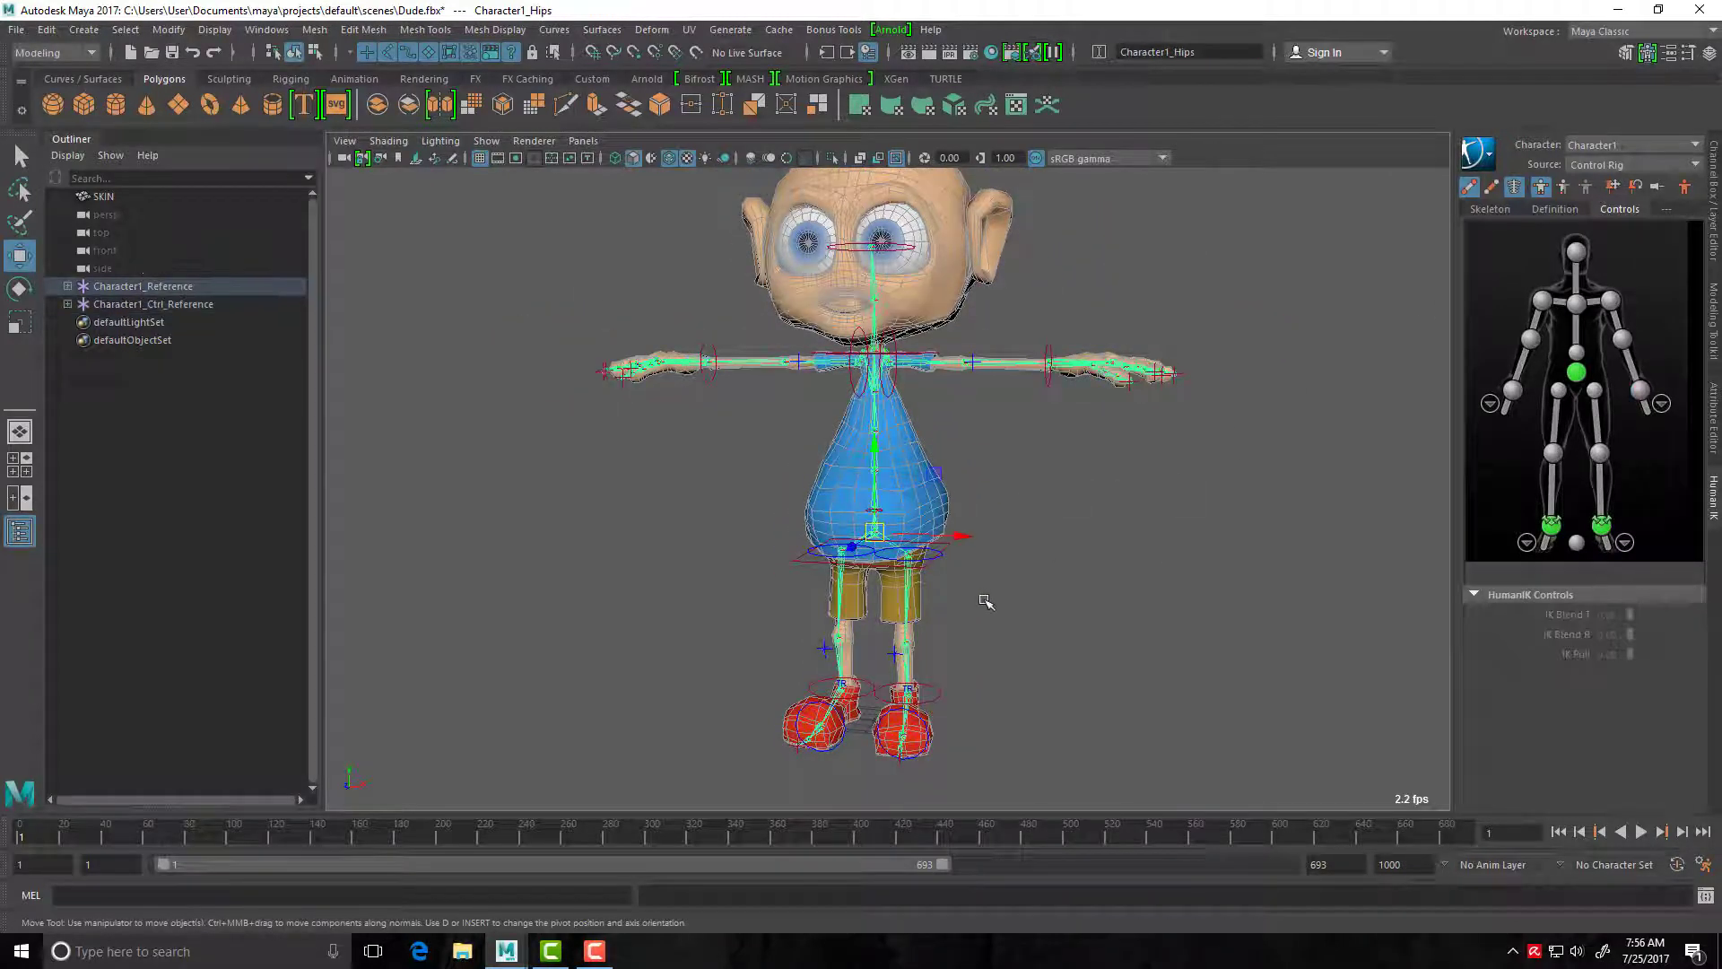
pyautogui.keyDown('alt'); pyautogui.moveTo(910, 583); pyautogui.dragTo(1235, 735, button='right'); pyautogui.keyUp('alt')
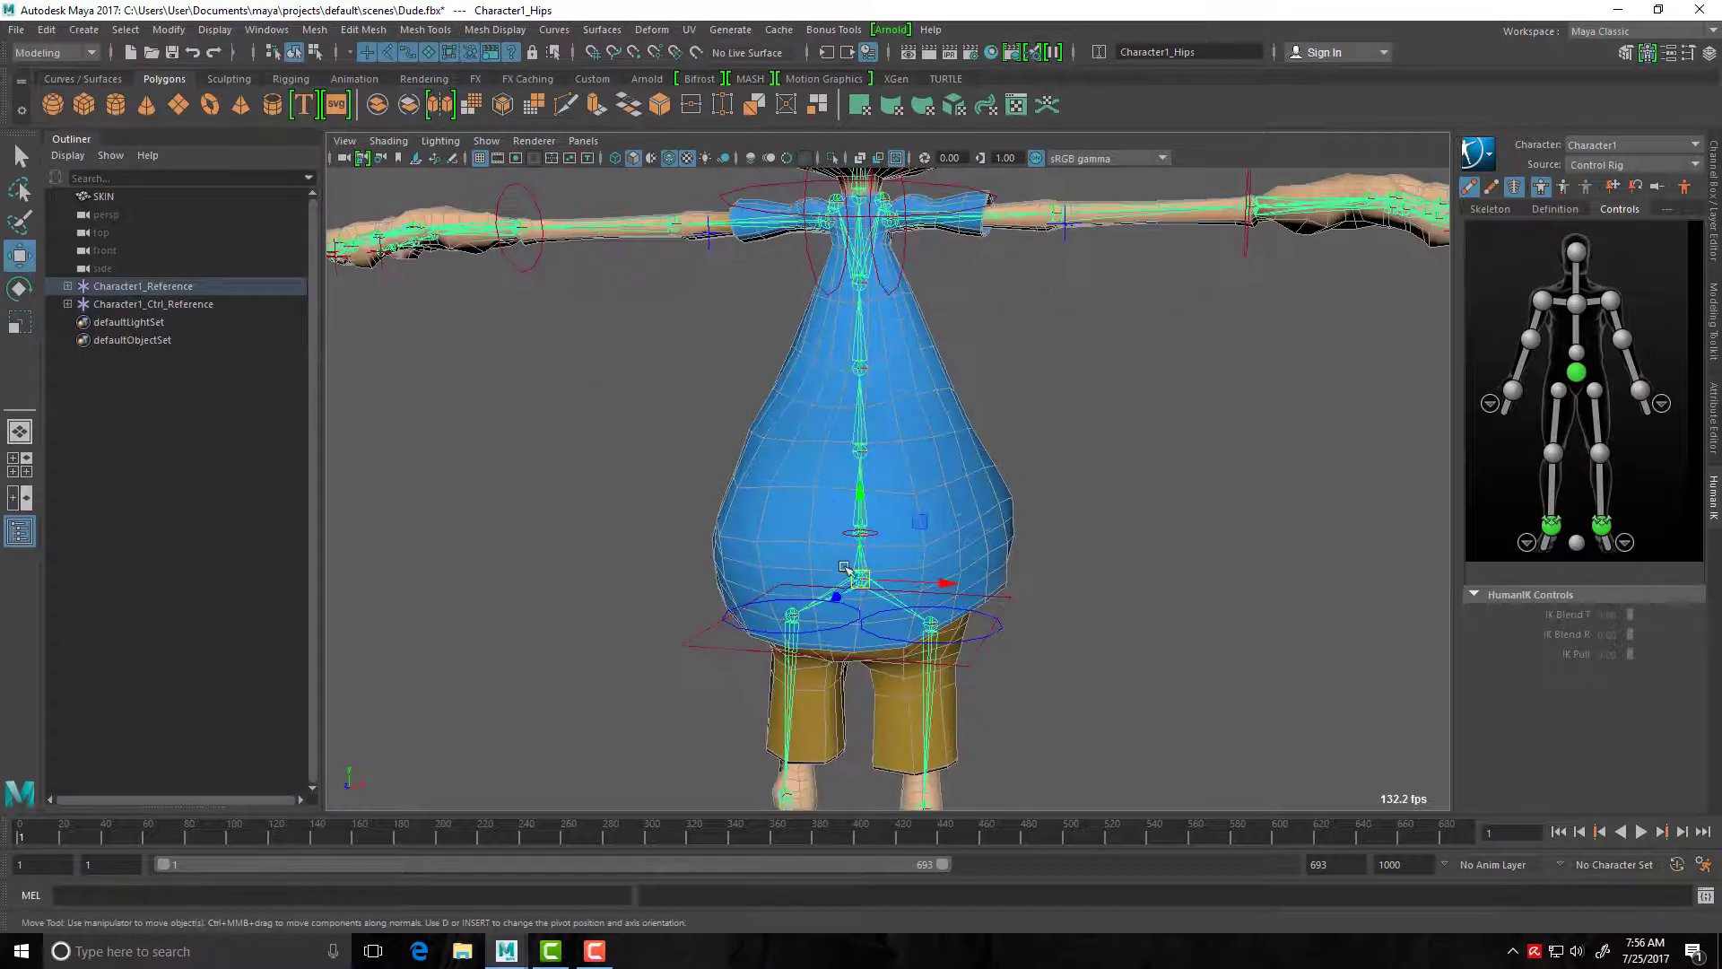
pyautogui.keyDown('alt'); pyautogui.moveTo(1051, 659); pyautogui.dragTo(959, 611, button='right'); pyautogui.keyUp('alt')
pyautogui.keyDown('alt'); pyautogui.moveTo(959, 611); pyautogui.dragTo(907, 556, button='middle'); pyautogui.keyUp('alt')
pyautogui.click(912, 395)
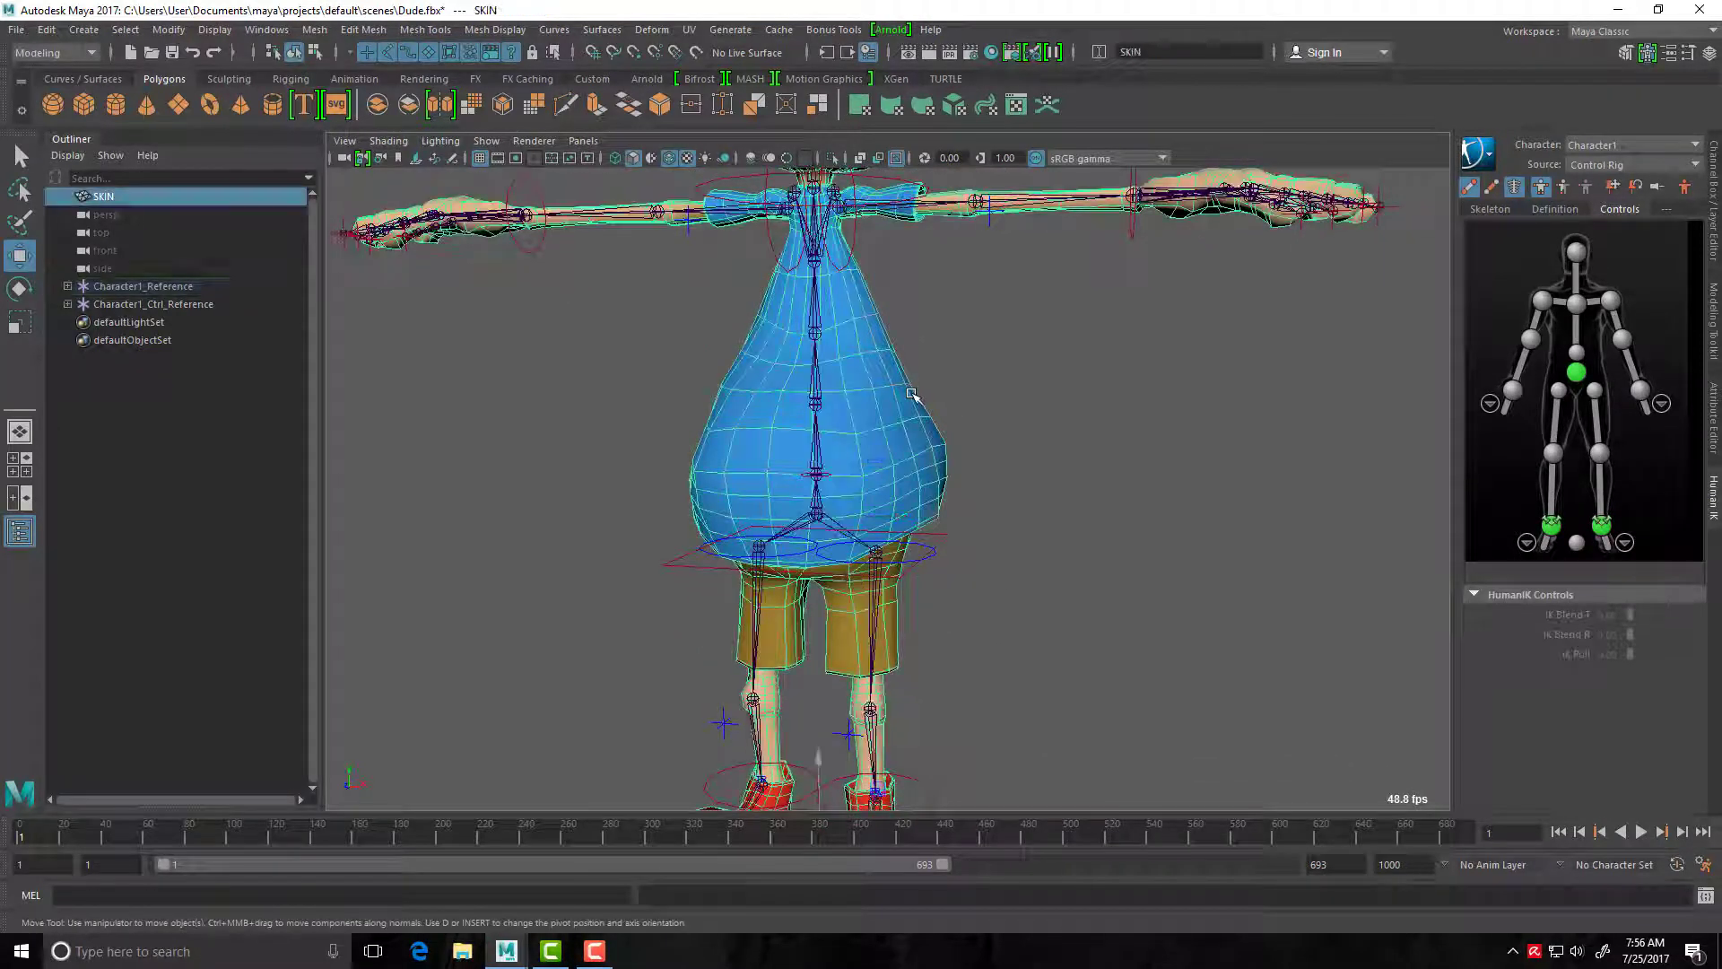
pyautogui.press('f')
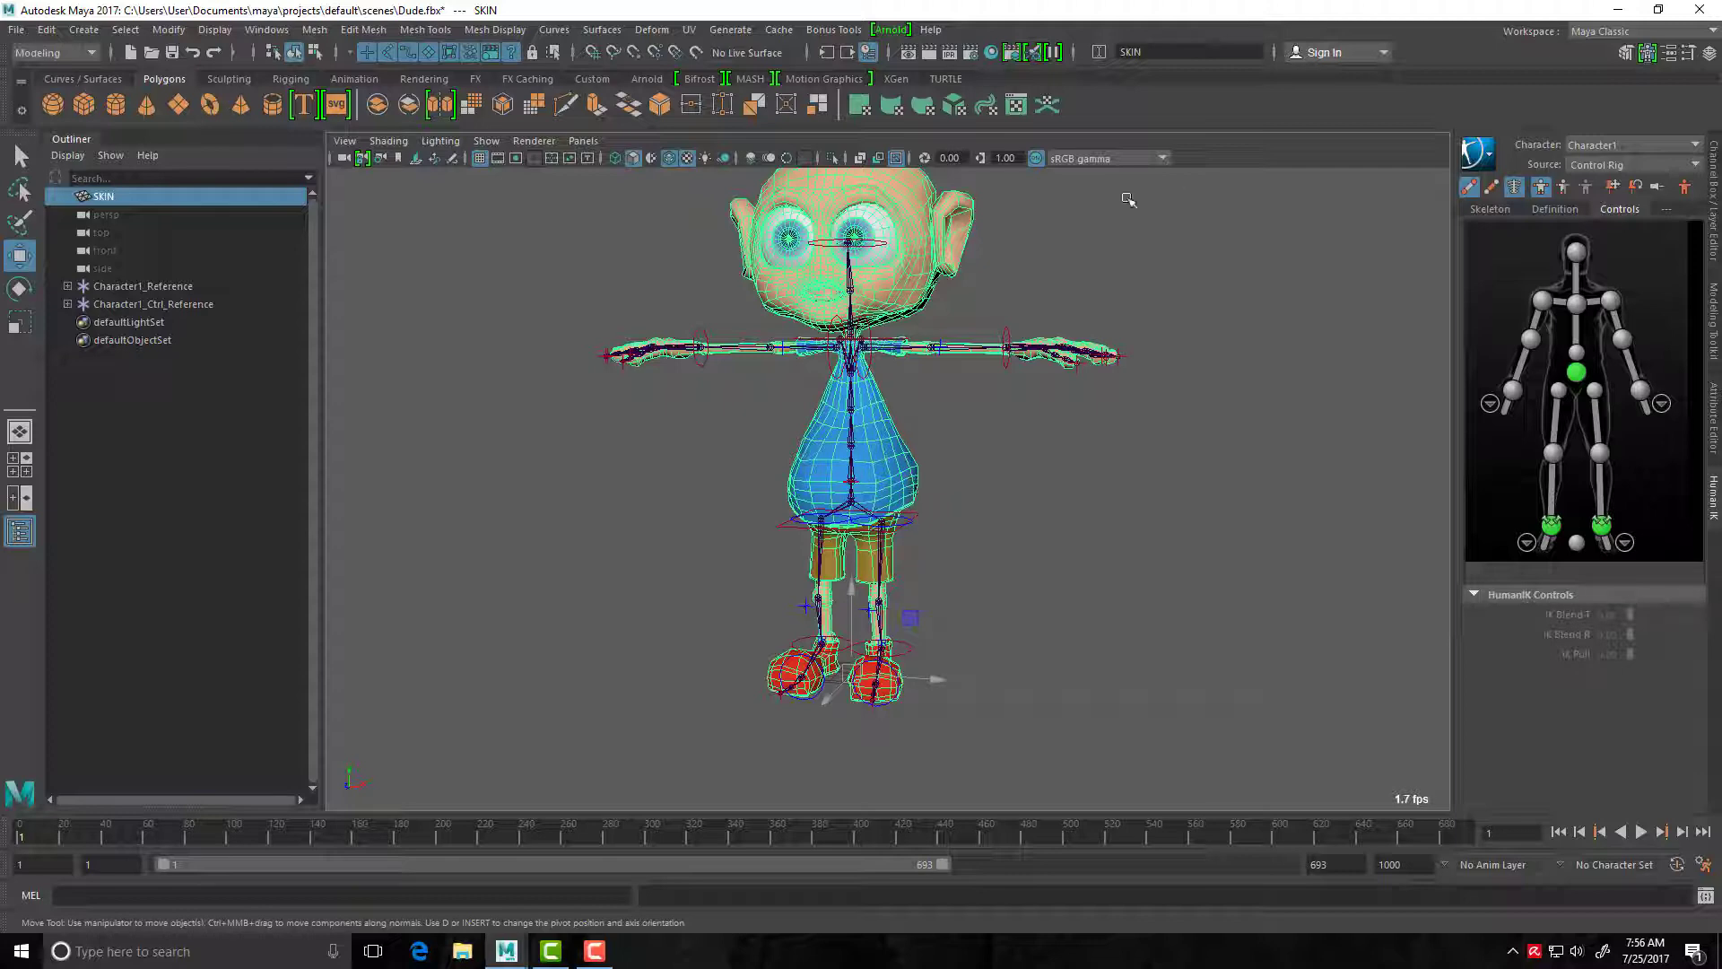
# Select the hips root joint together with the SKIN mesh, and open the Bind Skin options in the Rigging menu set.
pyautogui.click(1715, 168)
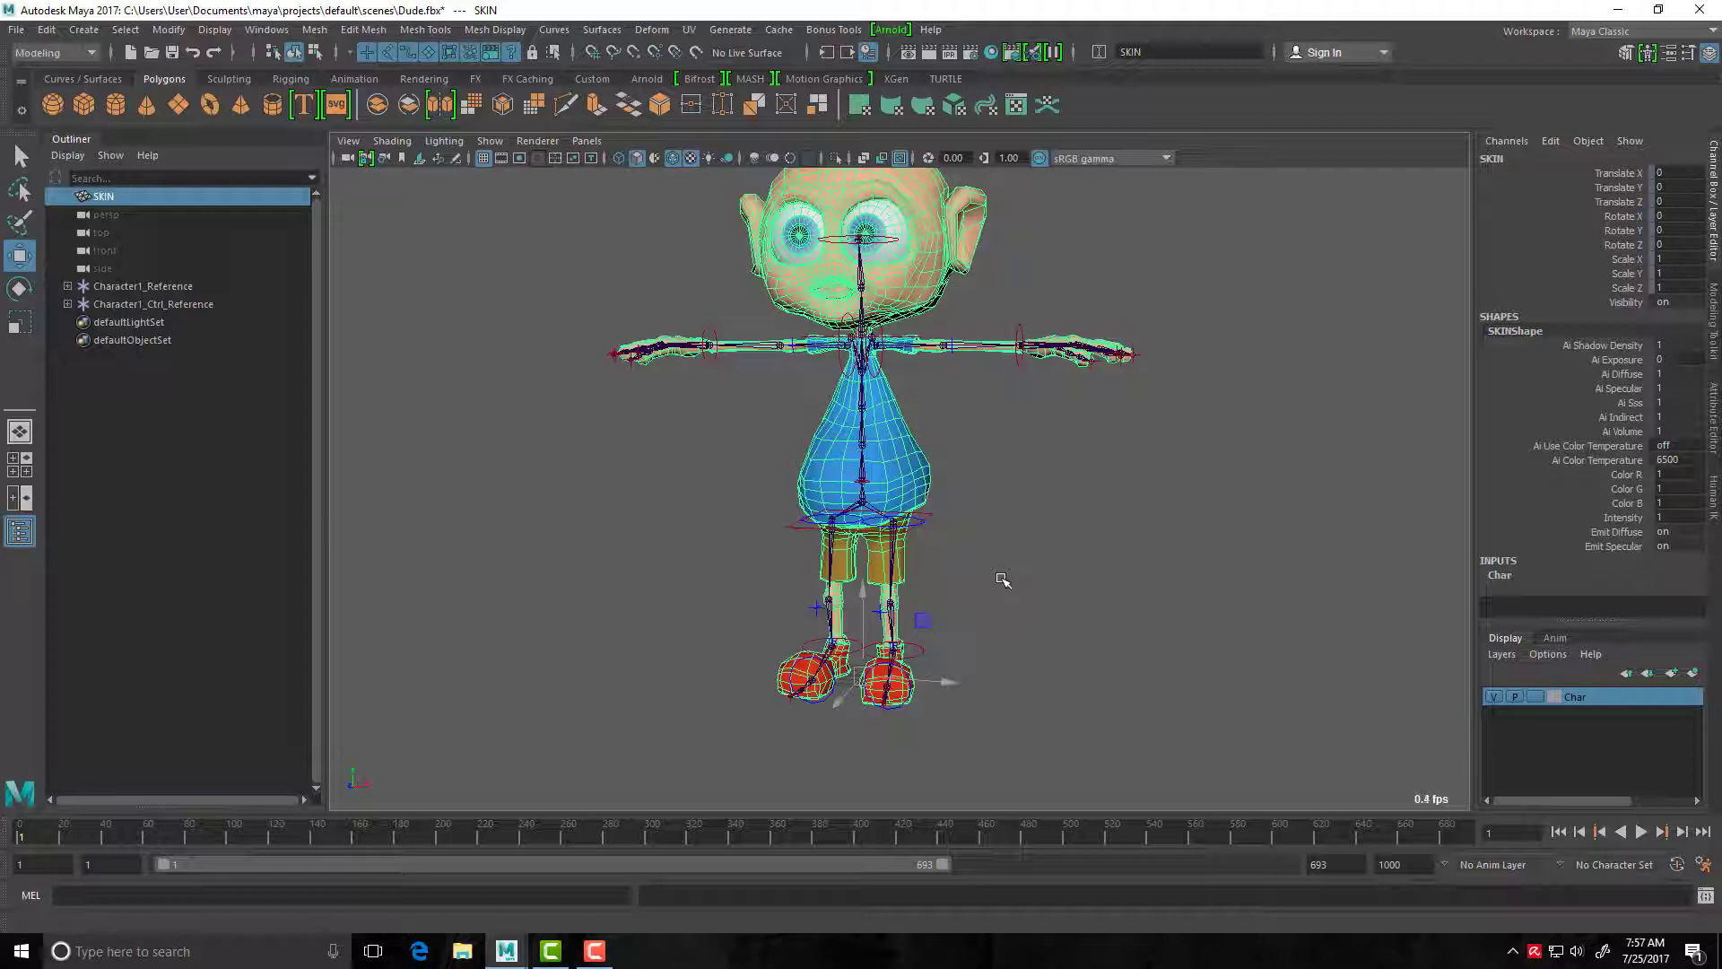
pyautogui.scroll(2, 986, 565)
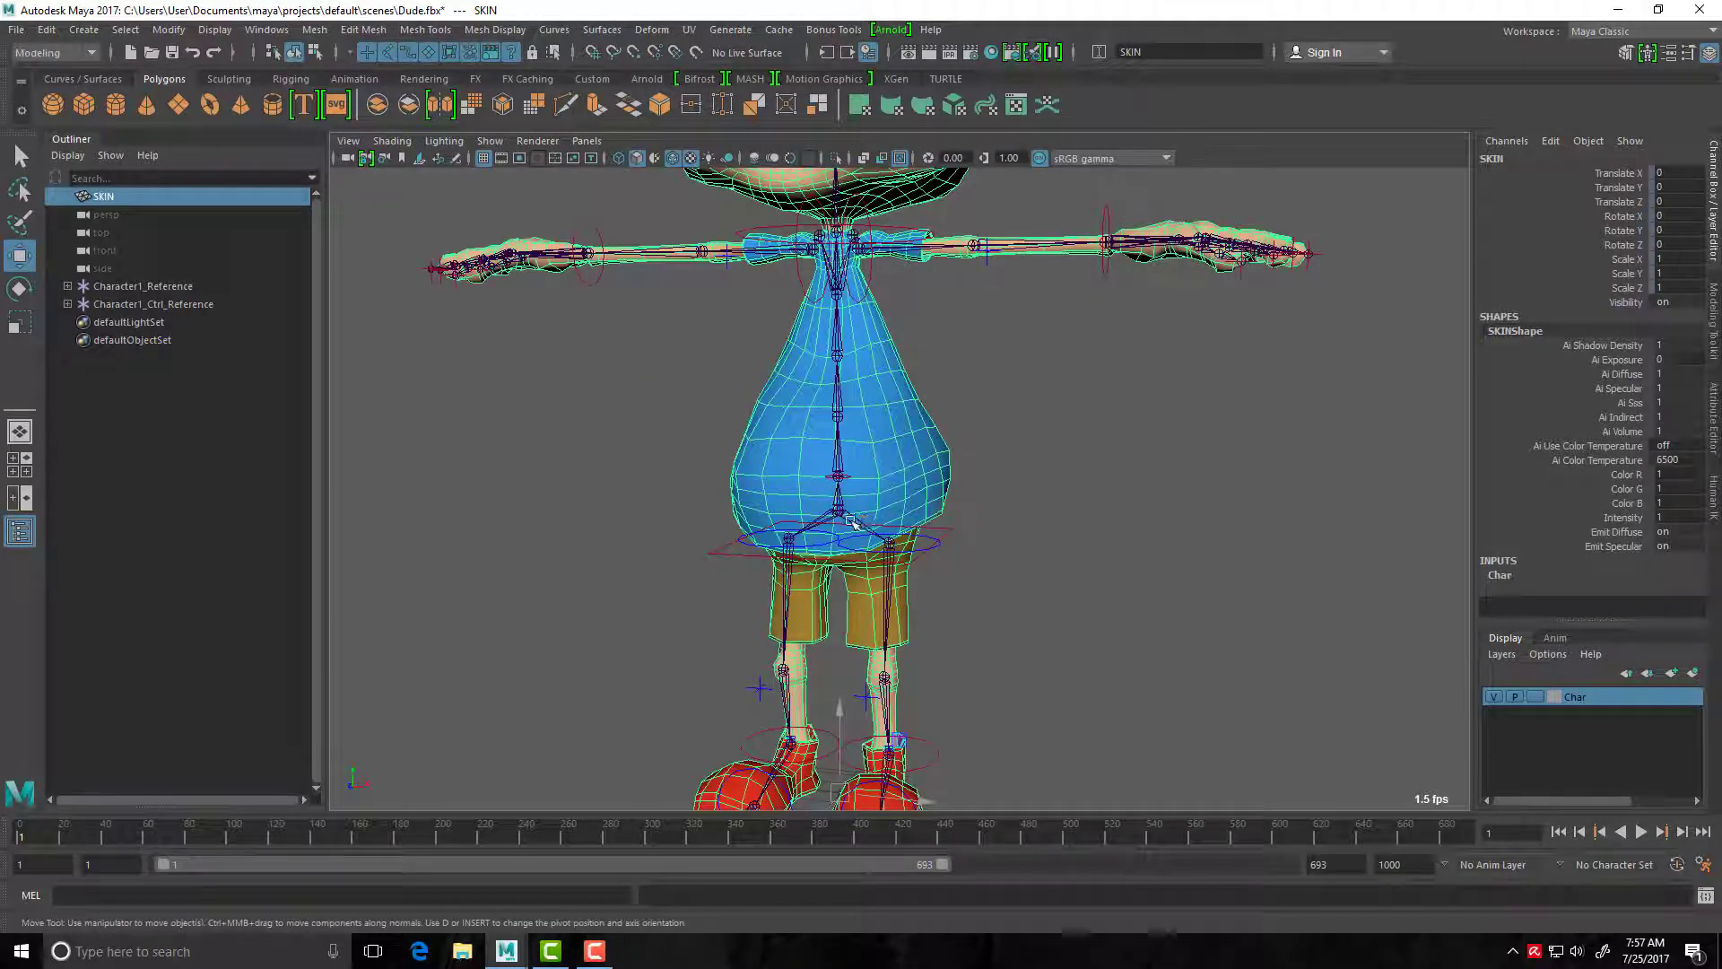
pyautogui.click(864, 525)
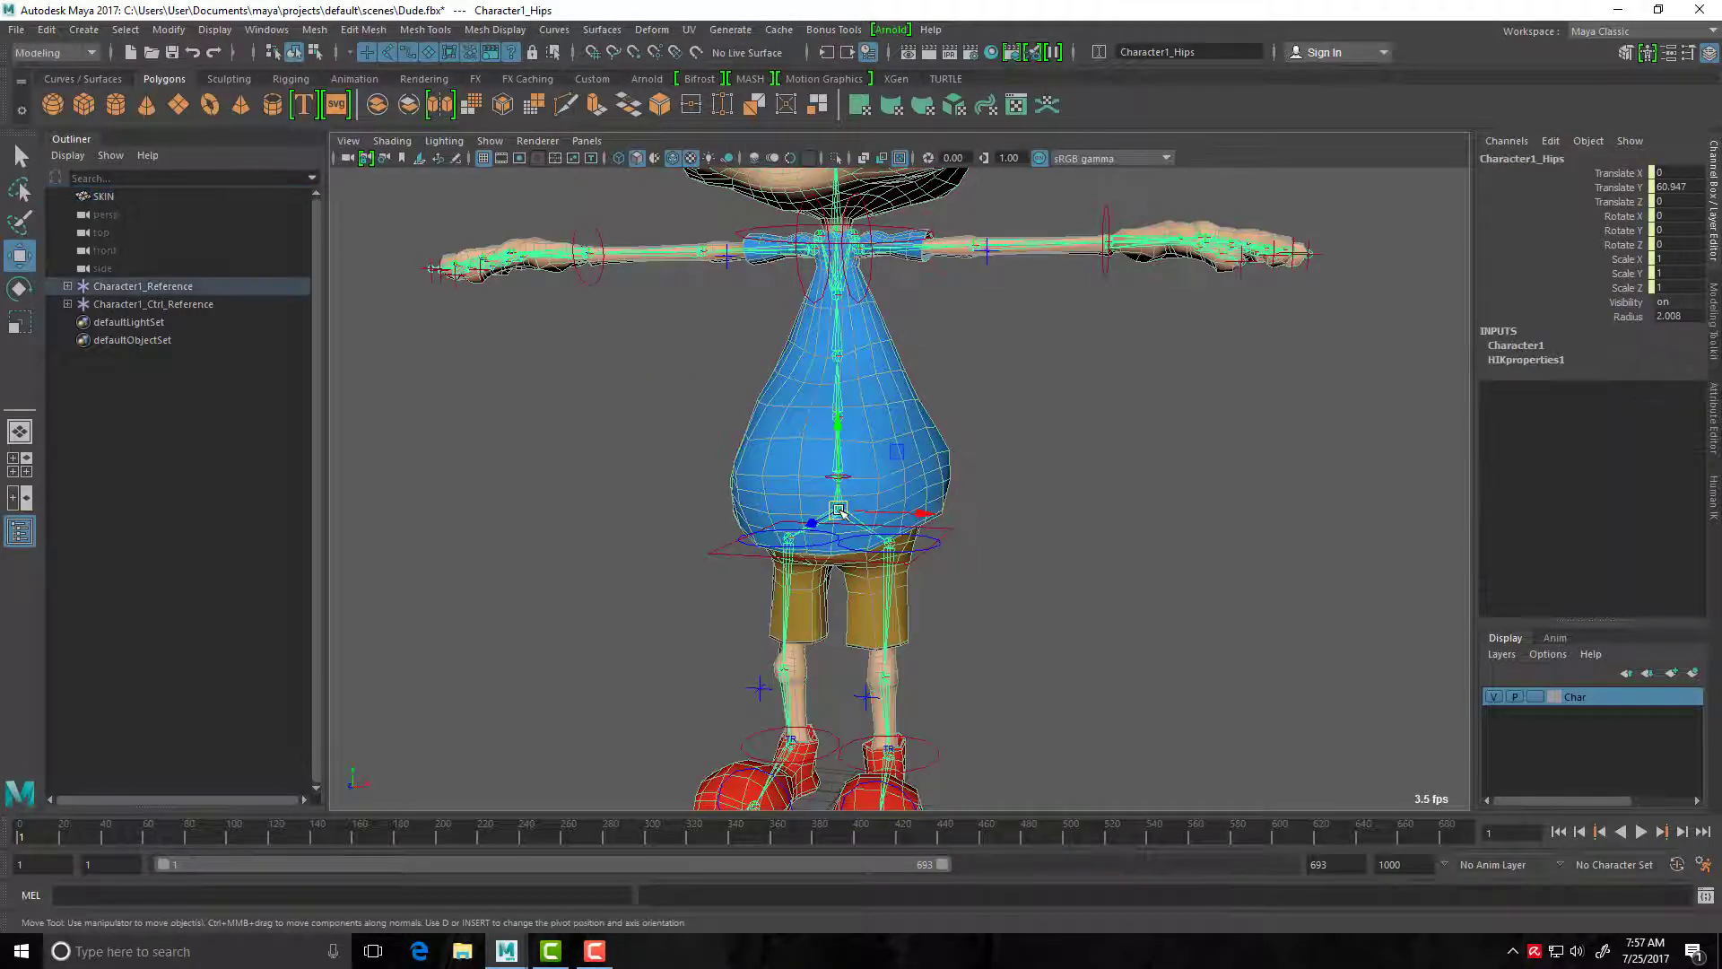
pyautogui.click(917, 406)
pyautogui.scroll(-5, 1067, 507)
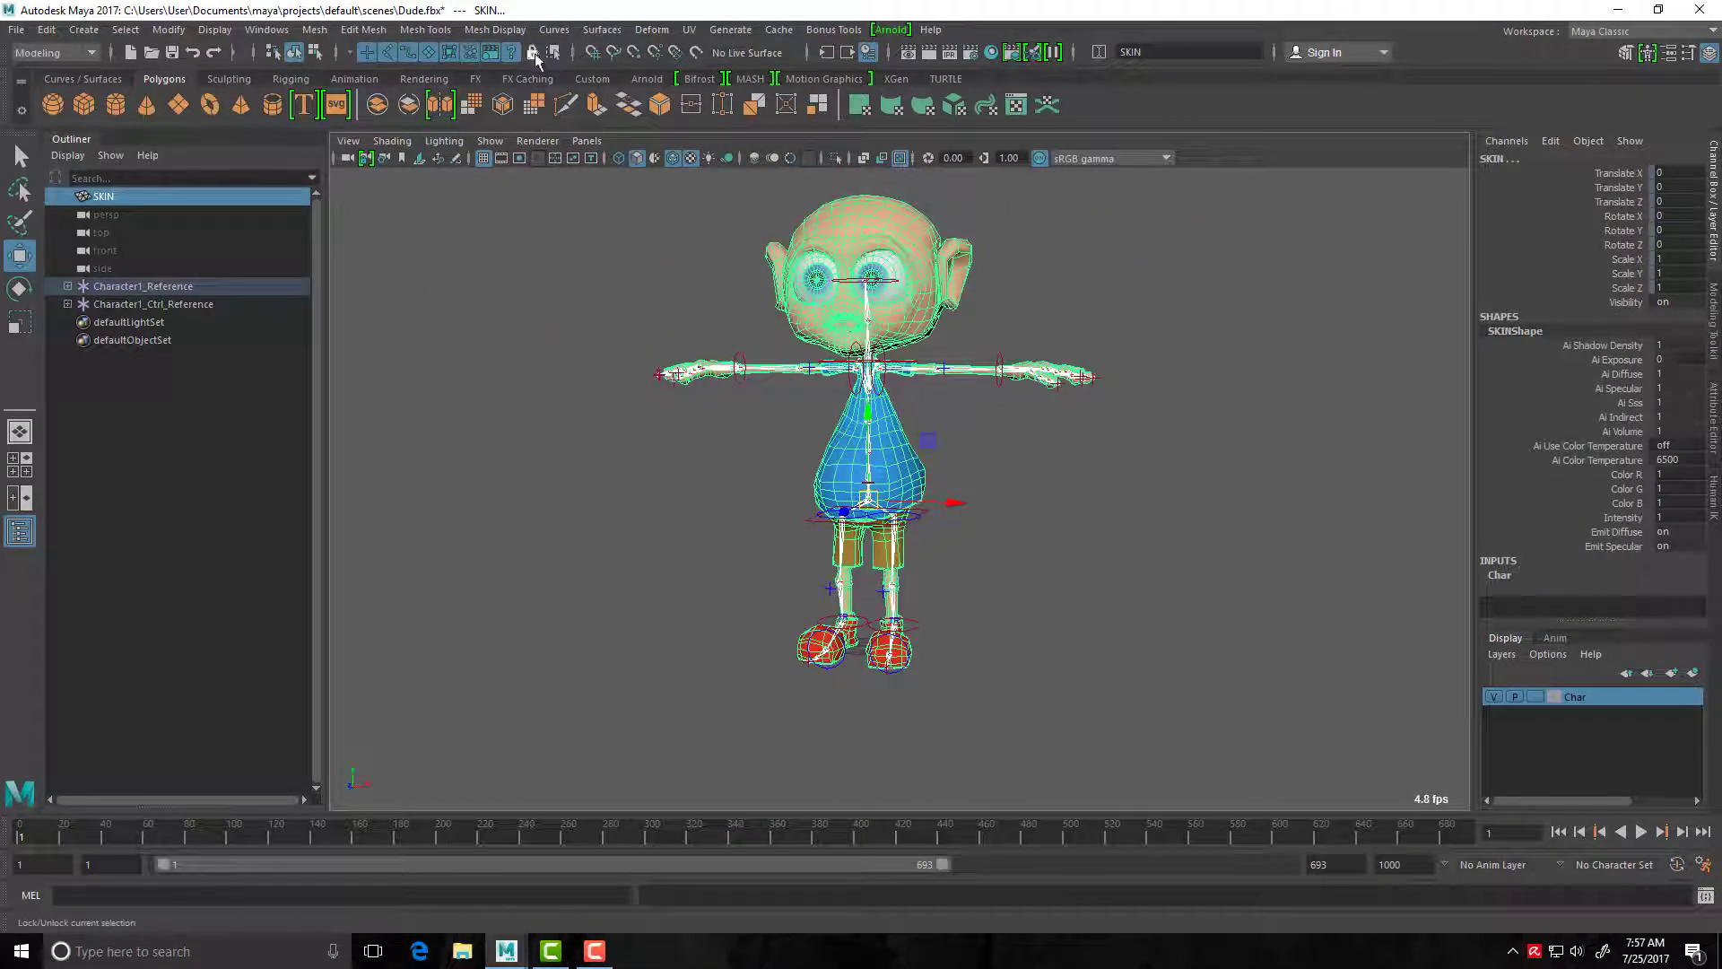
pyautogui.press('F3')
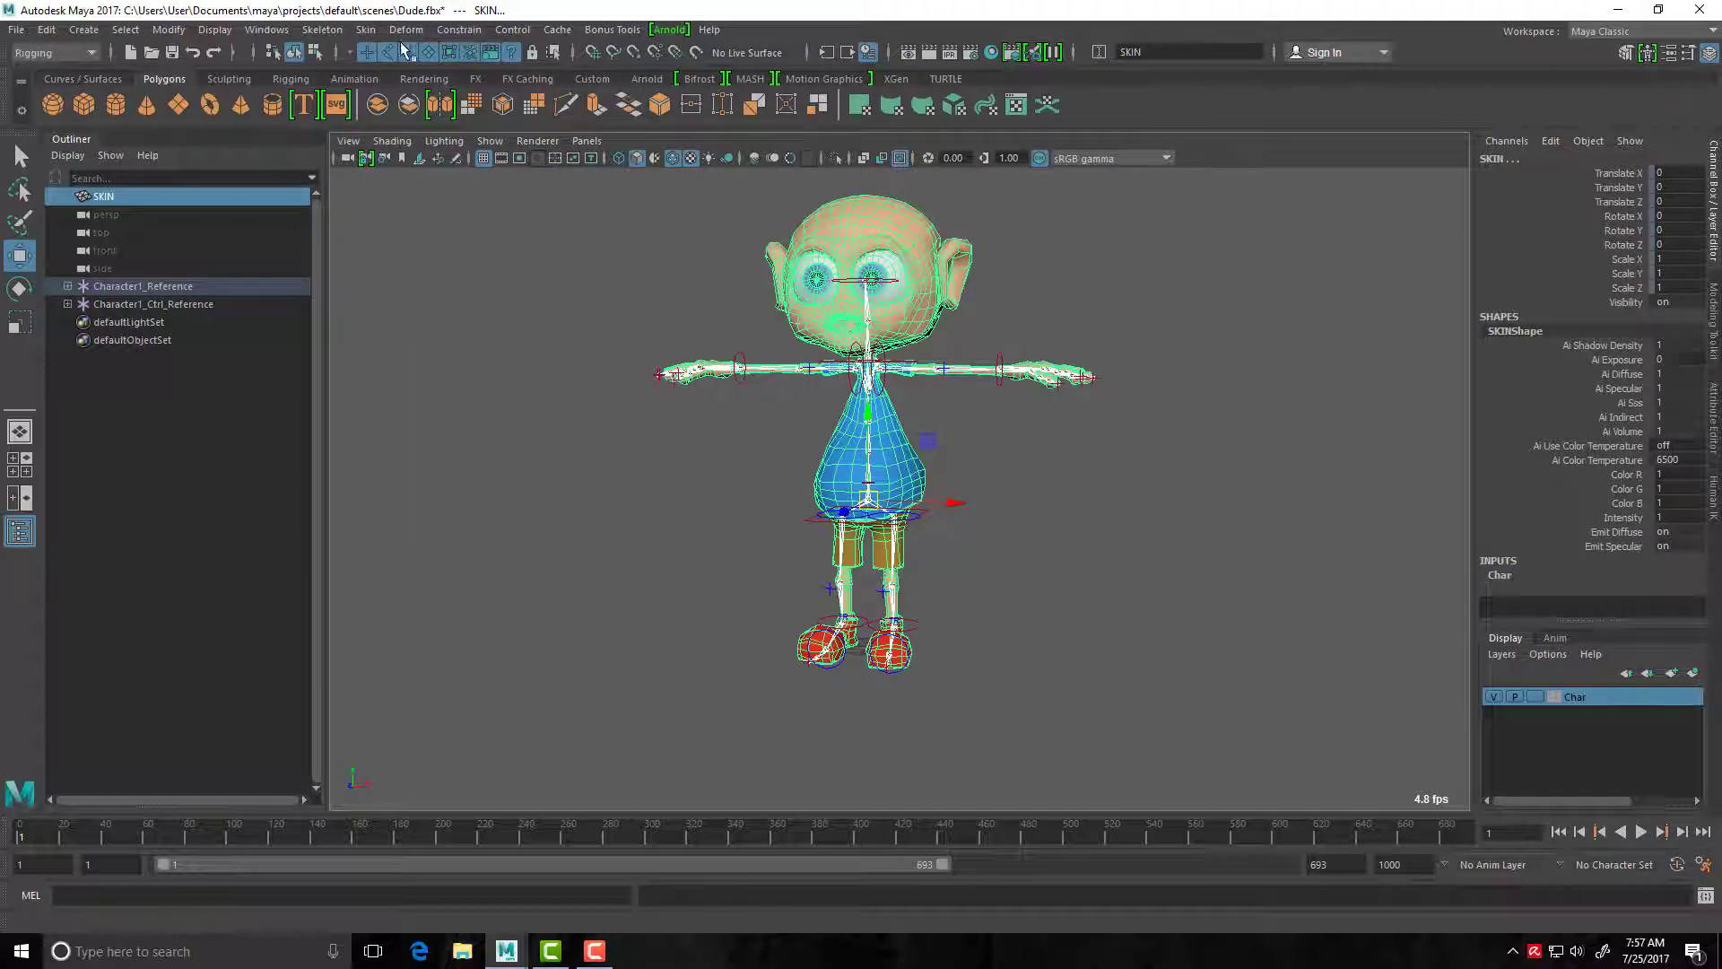
pyautogui.click(366, 31)
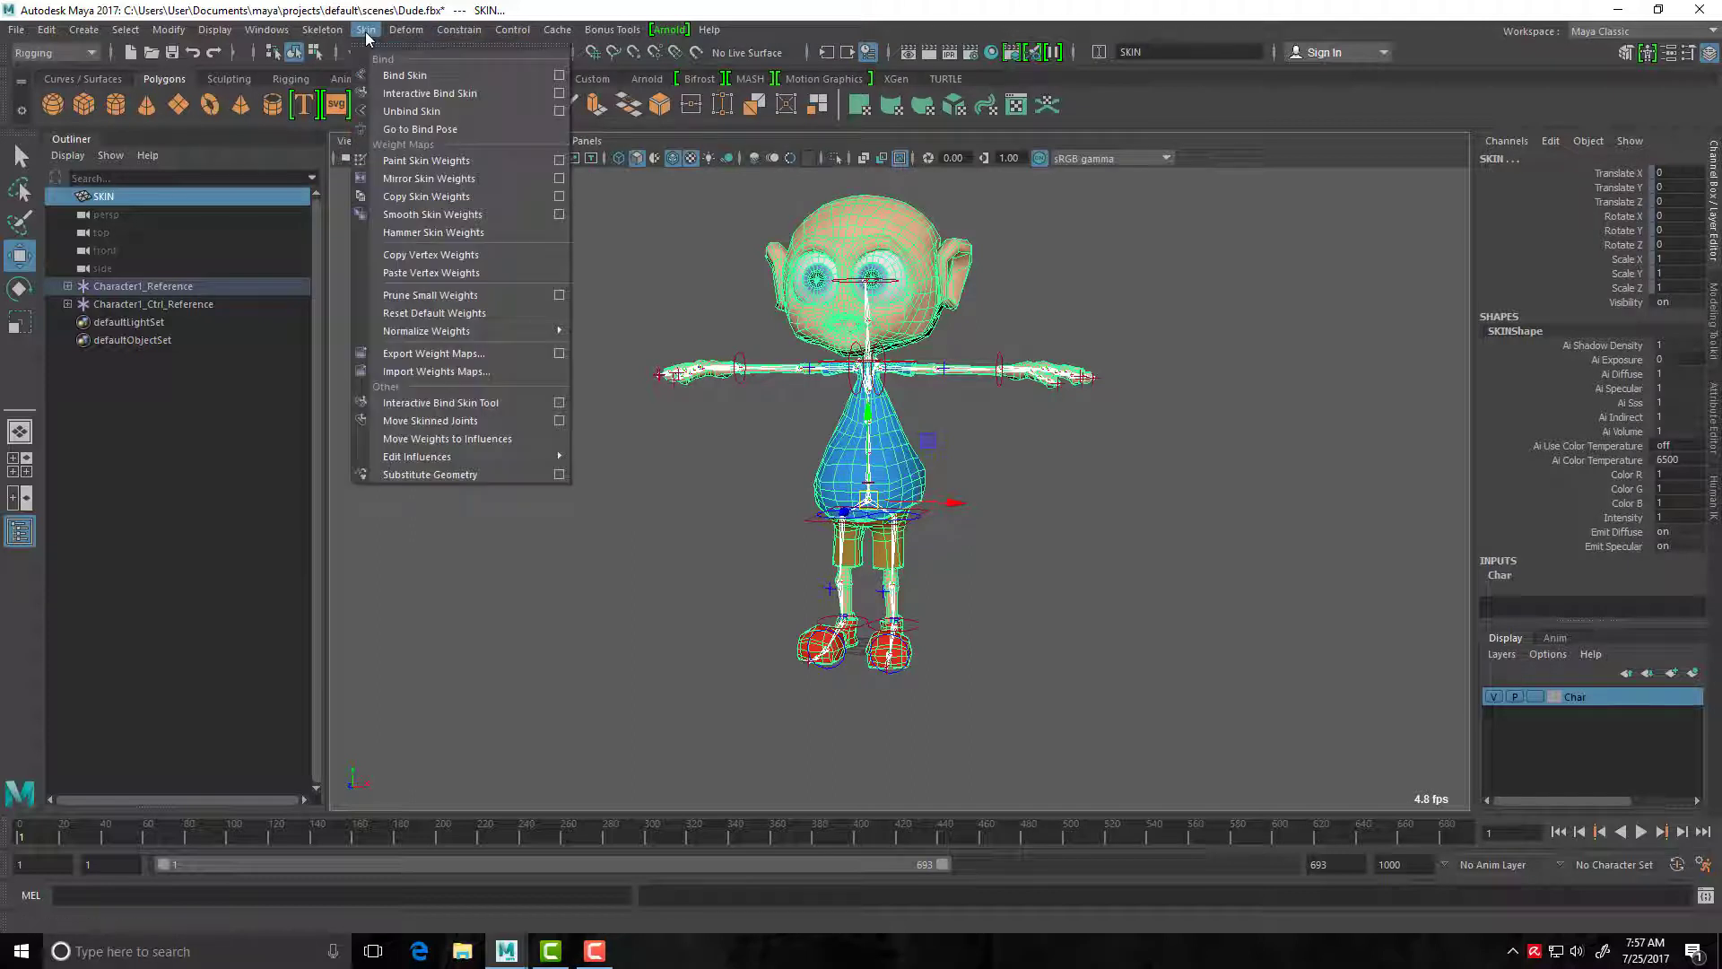
pyautogui.click(560, 77)
# Keep binding to the joint hierarchy, and set the bind method to Geodesic Voxel and the skinning method to Dual quaternion.
pyautogui.click(702, 215)
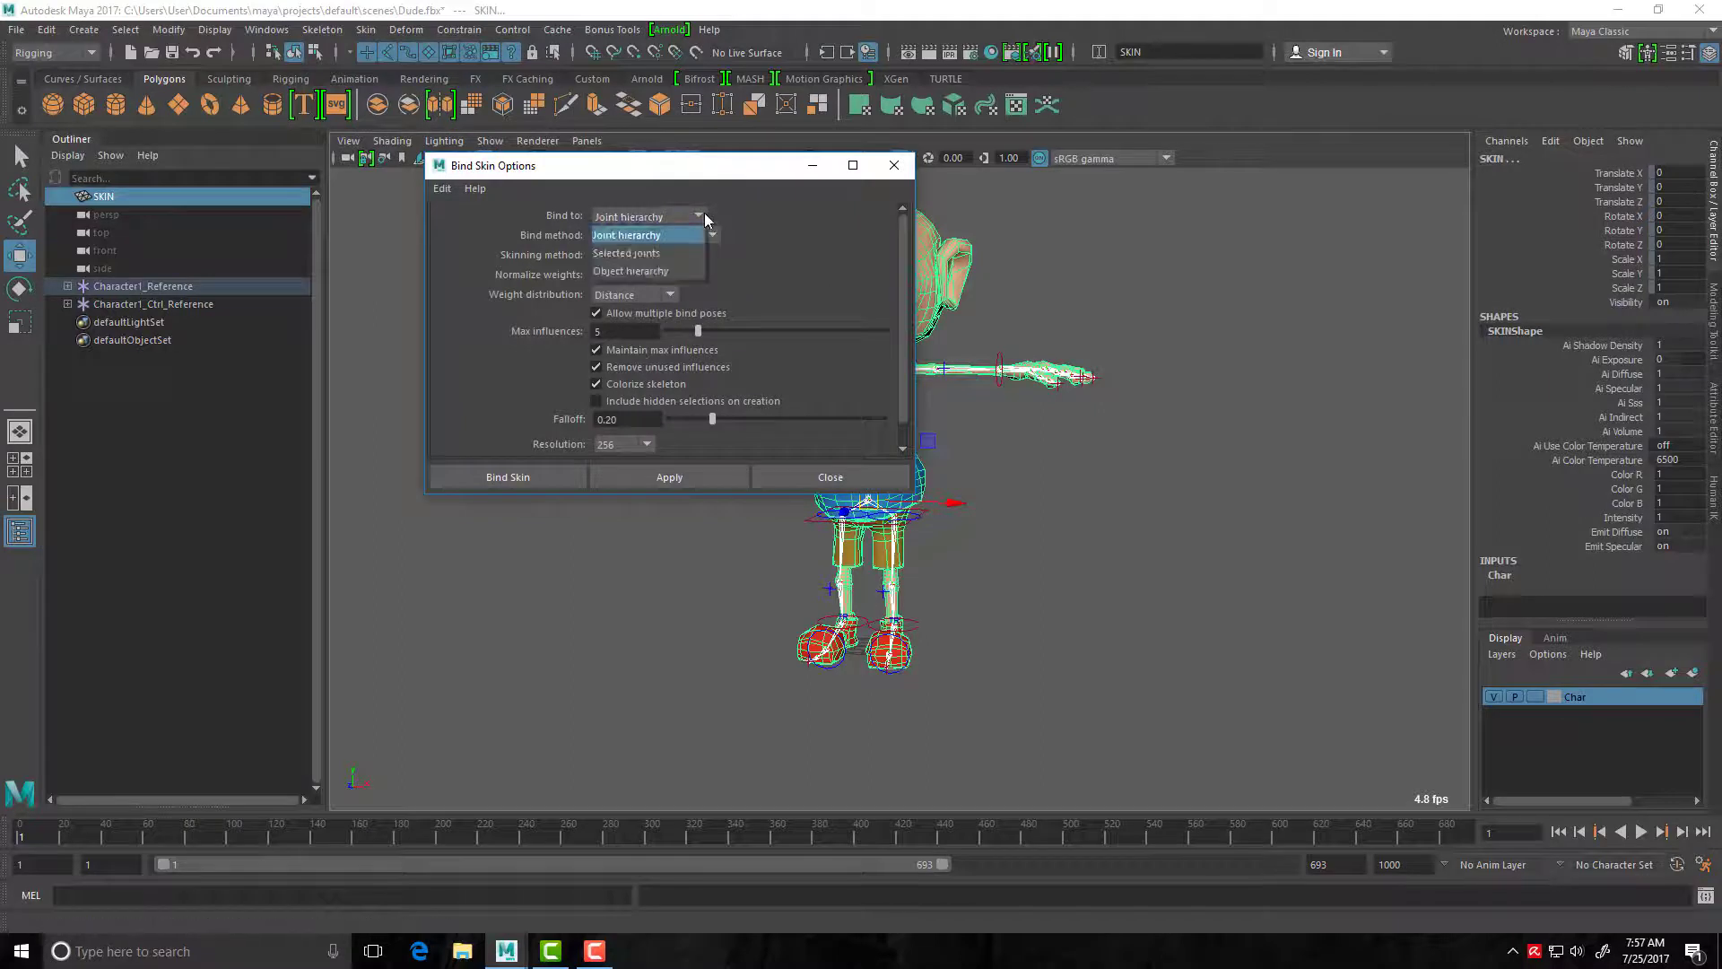
pyautogui.click(704, 212)
pyautogui.click(714, 235)
pyautogui.click(662, 305)
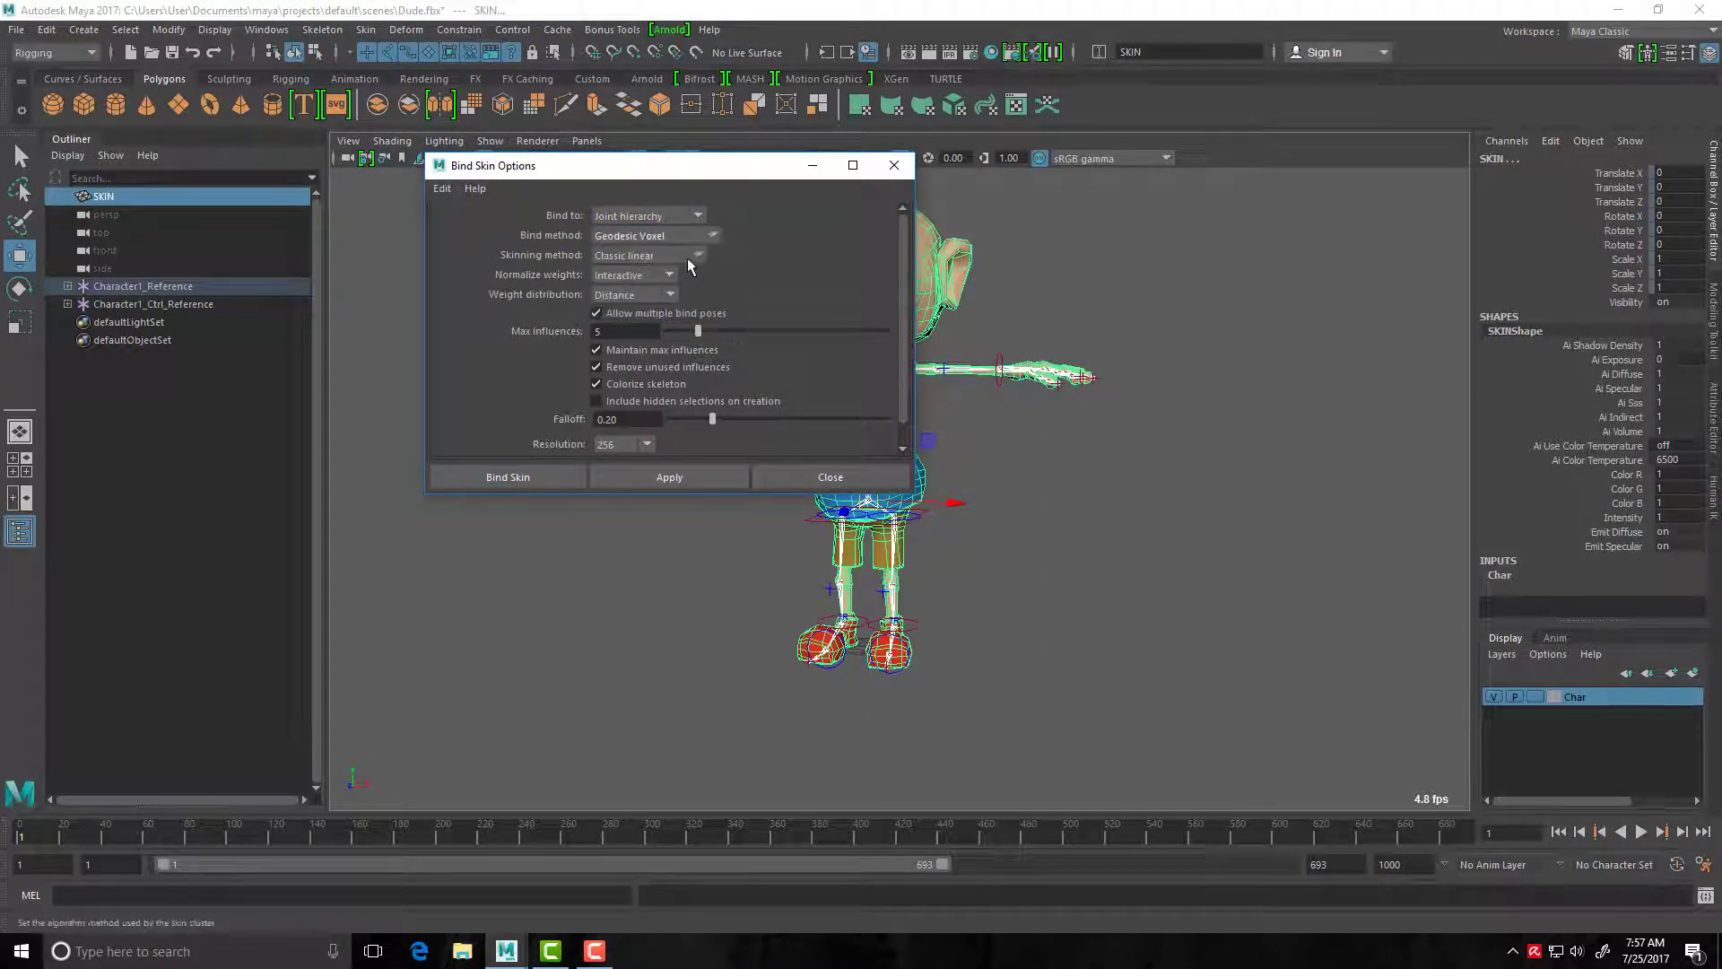
pyautogui.click(698, 256)
pyautogui.click(653, 274)
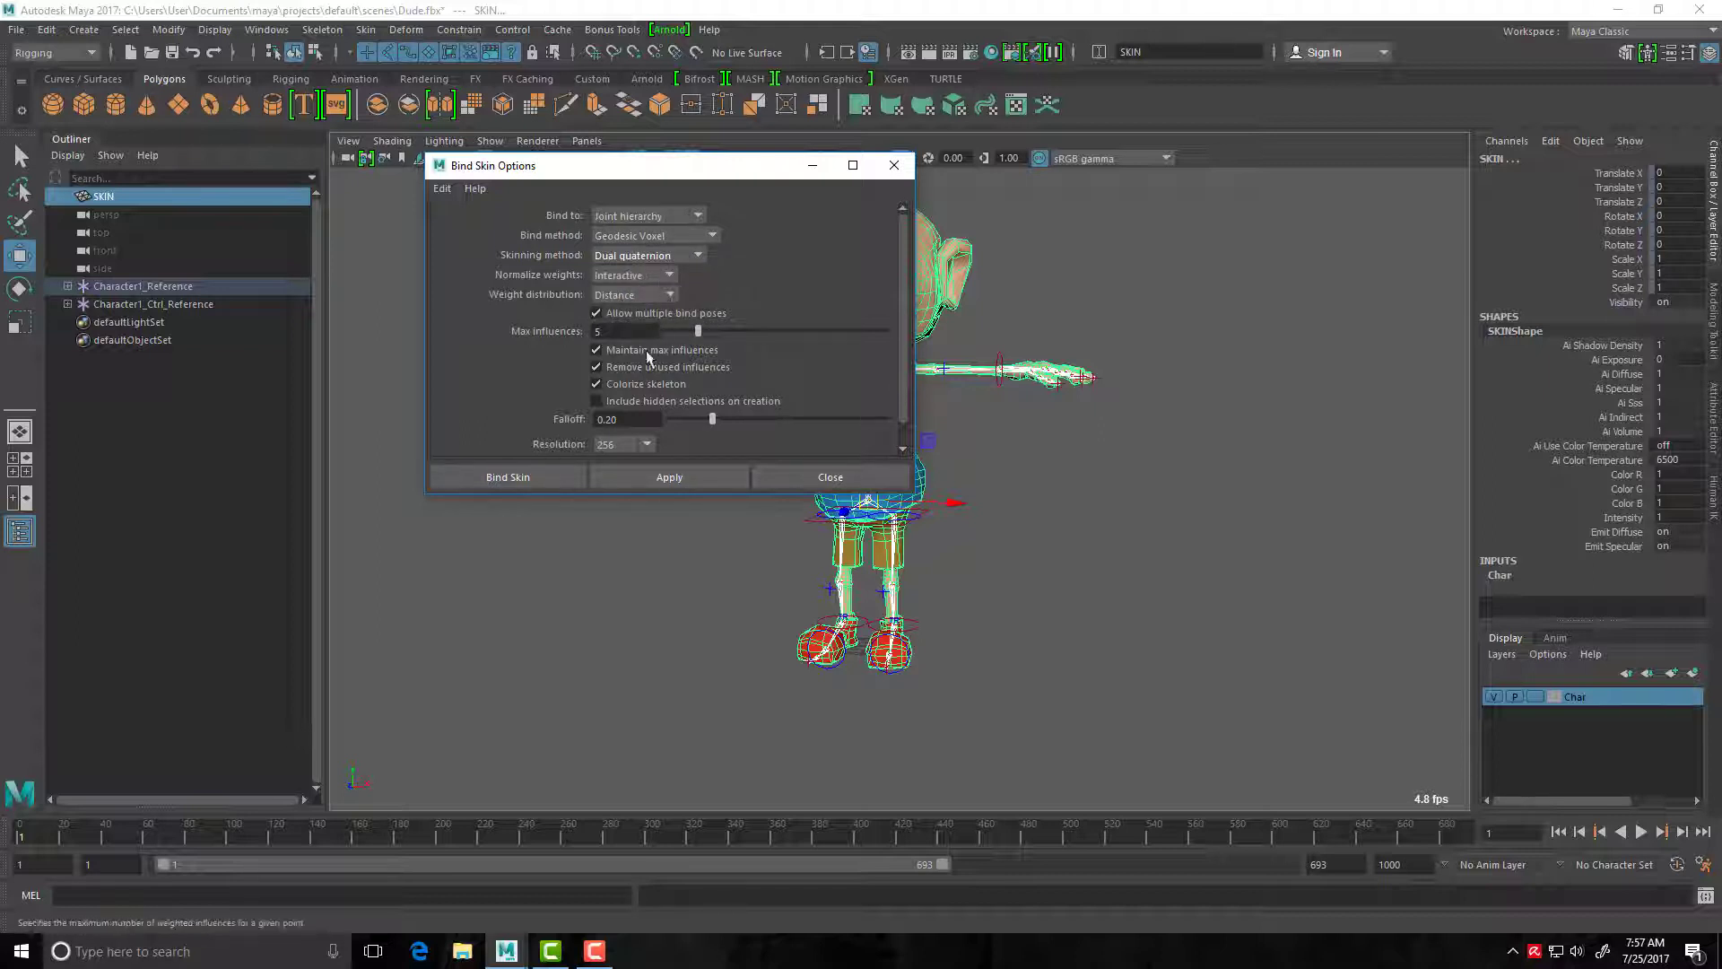
# Set max influences to 4 and falloff to 0.25, and bind the mesh to the skeleton.
pyautogui.moveTo(619, 331); pyautogui.dragTo(542, 375)
pyautogui.write('4')
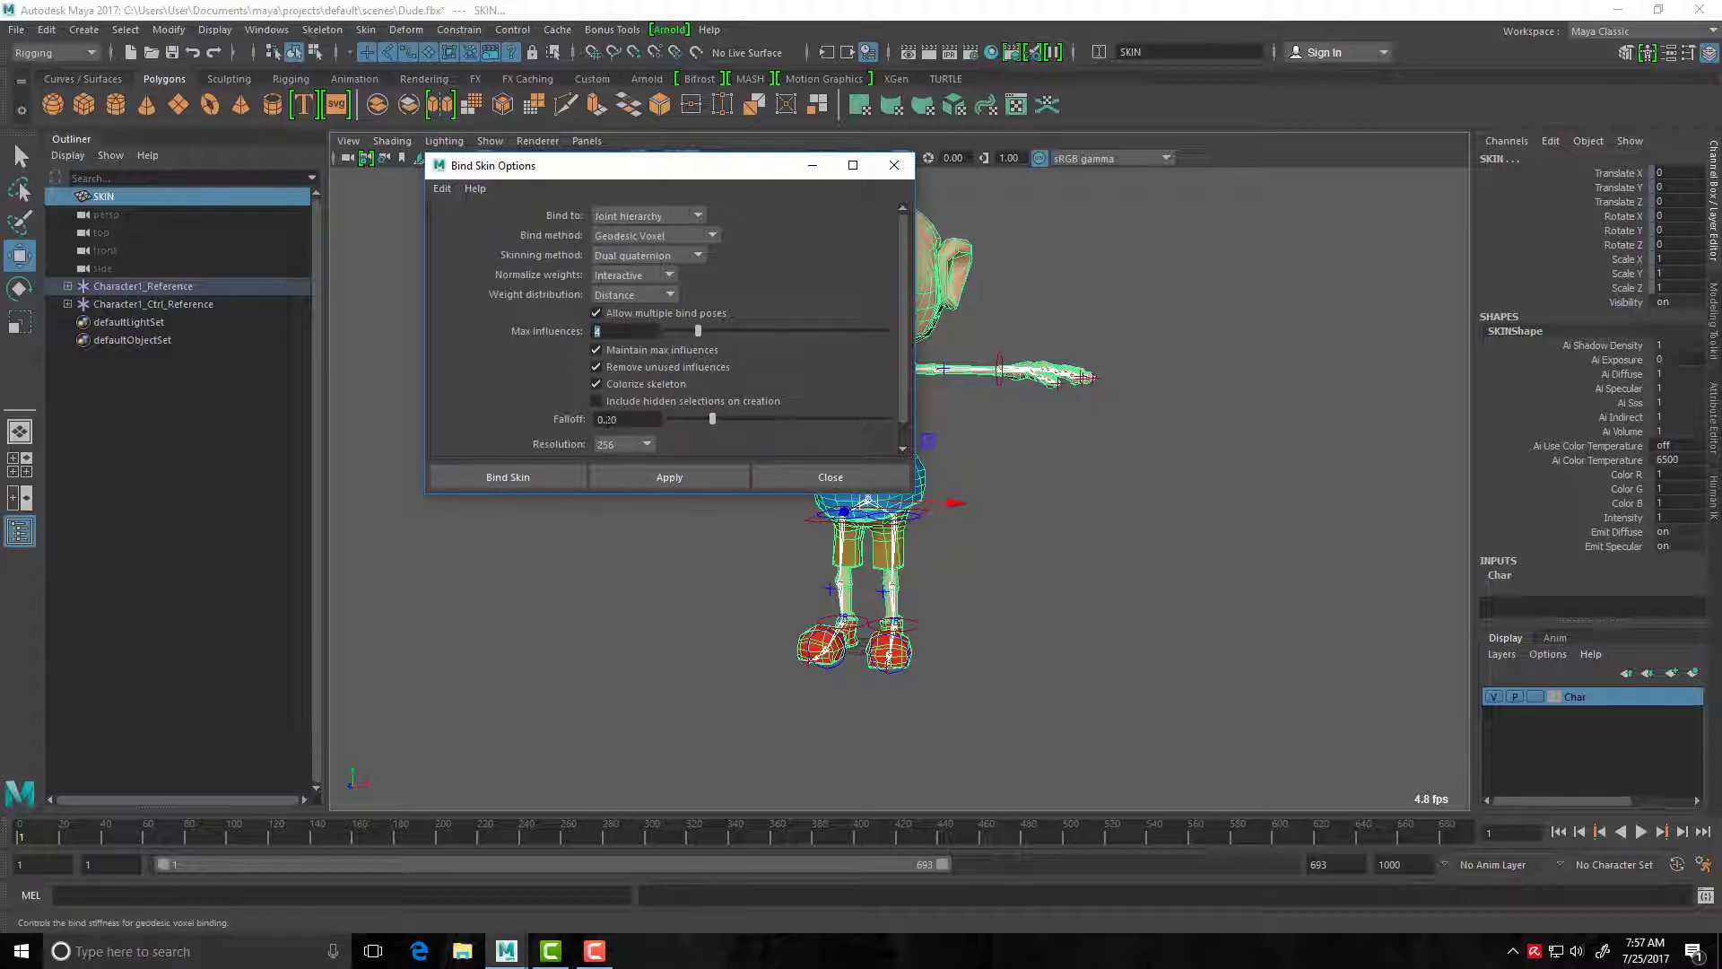
pyautogui.moveTo(611, 421); pyautogui.dragTo(619, 421)
pyautogui.write('5')
pyautogui.click(637, 483)
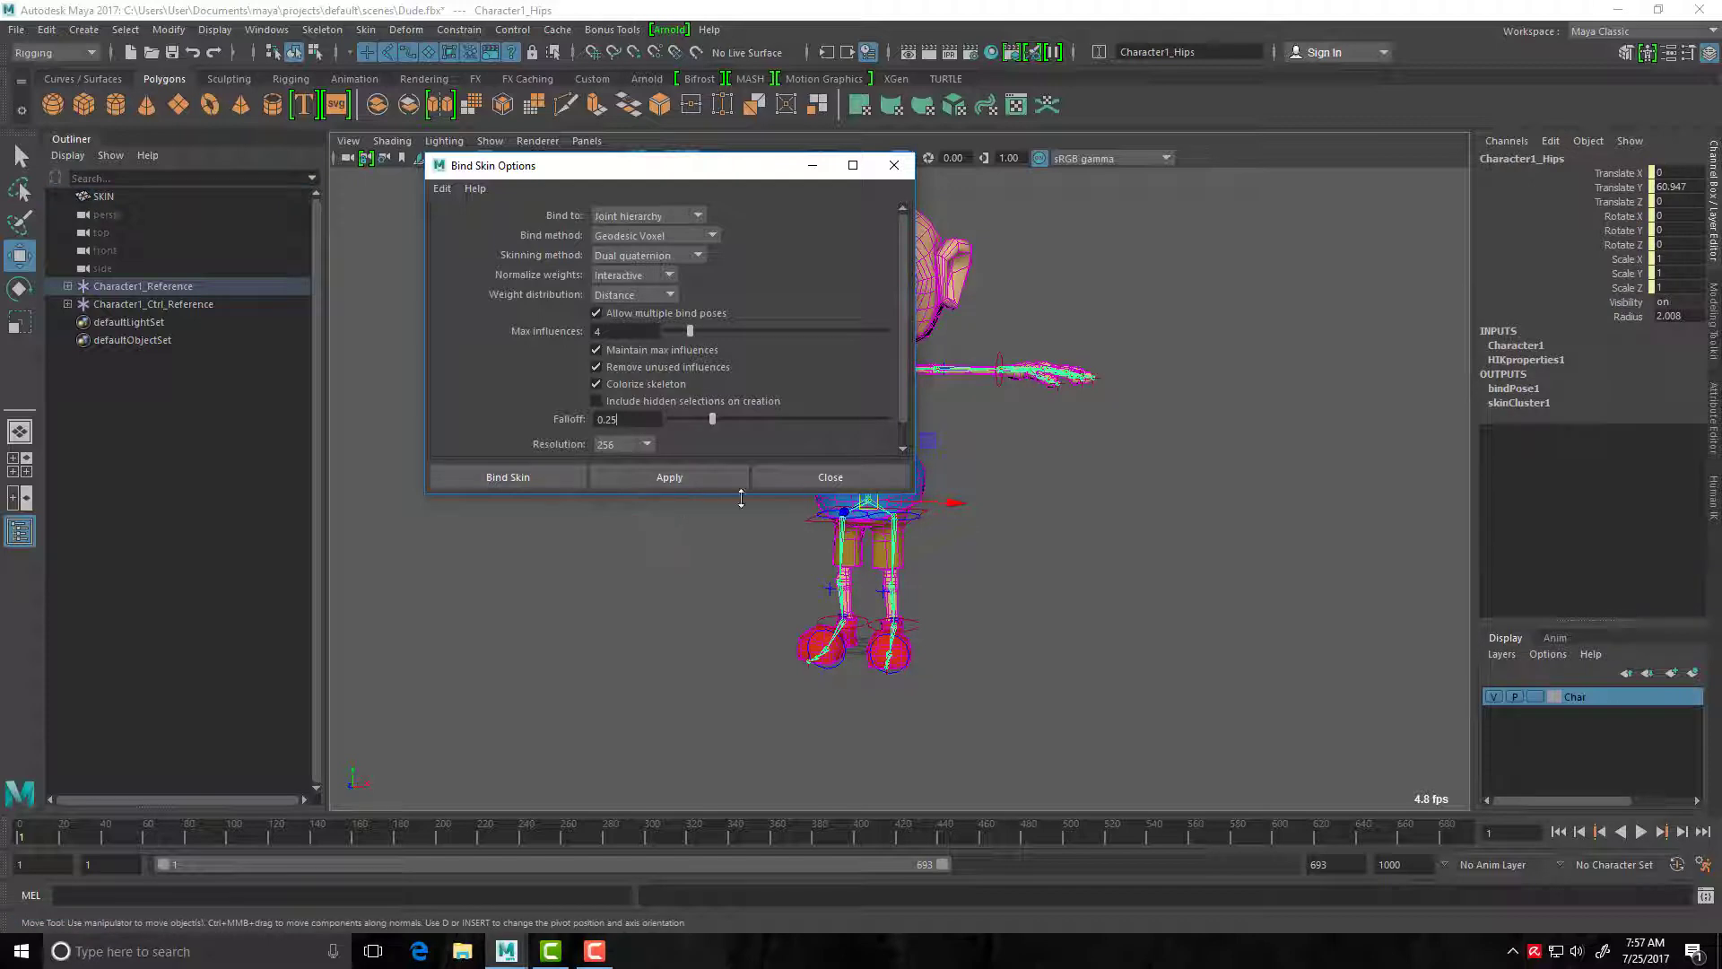
pyautogui.click(826, 476)
# Test the skin binding by moving the left wrist effector slightly down and outward, and return the character to its stance pose.
pyautogui.scroll(3, 818, 524)
pyautogui.scroll(-3, 822, 532)
pyautogui.scroll(-1, 753, 454)
pyautogui.click(1014, 358)
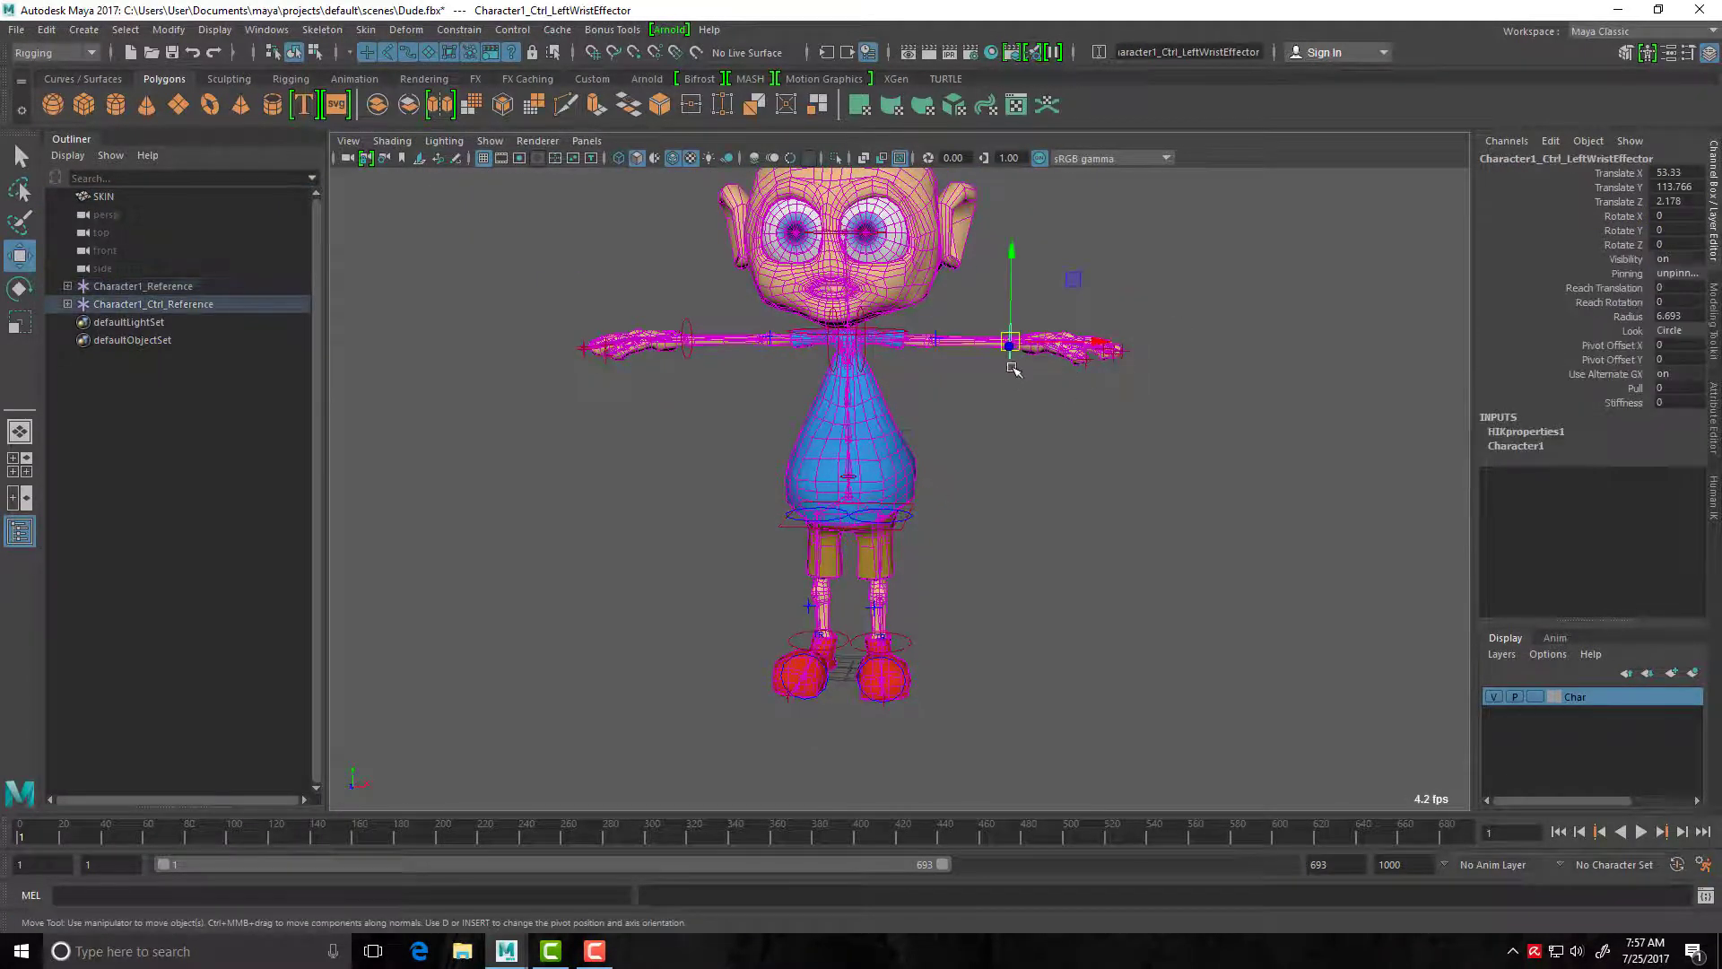
pyautogui.moveTo(1011, 346); pyautogui.dragTo(1053, 378)
pyautogui.scroll(-3, 1036, 413)
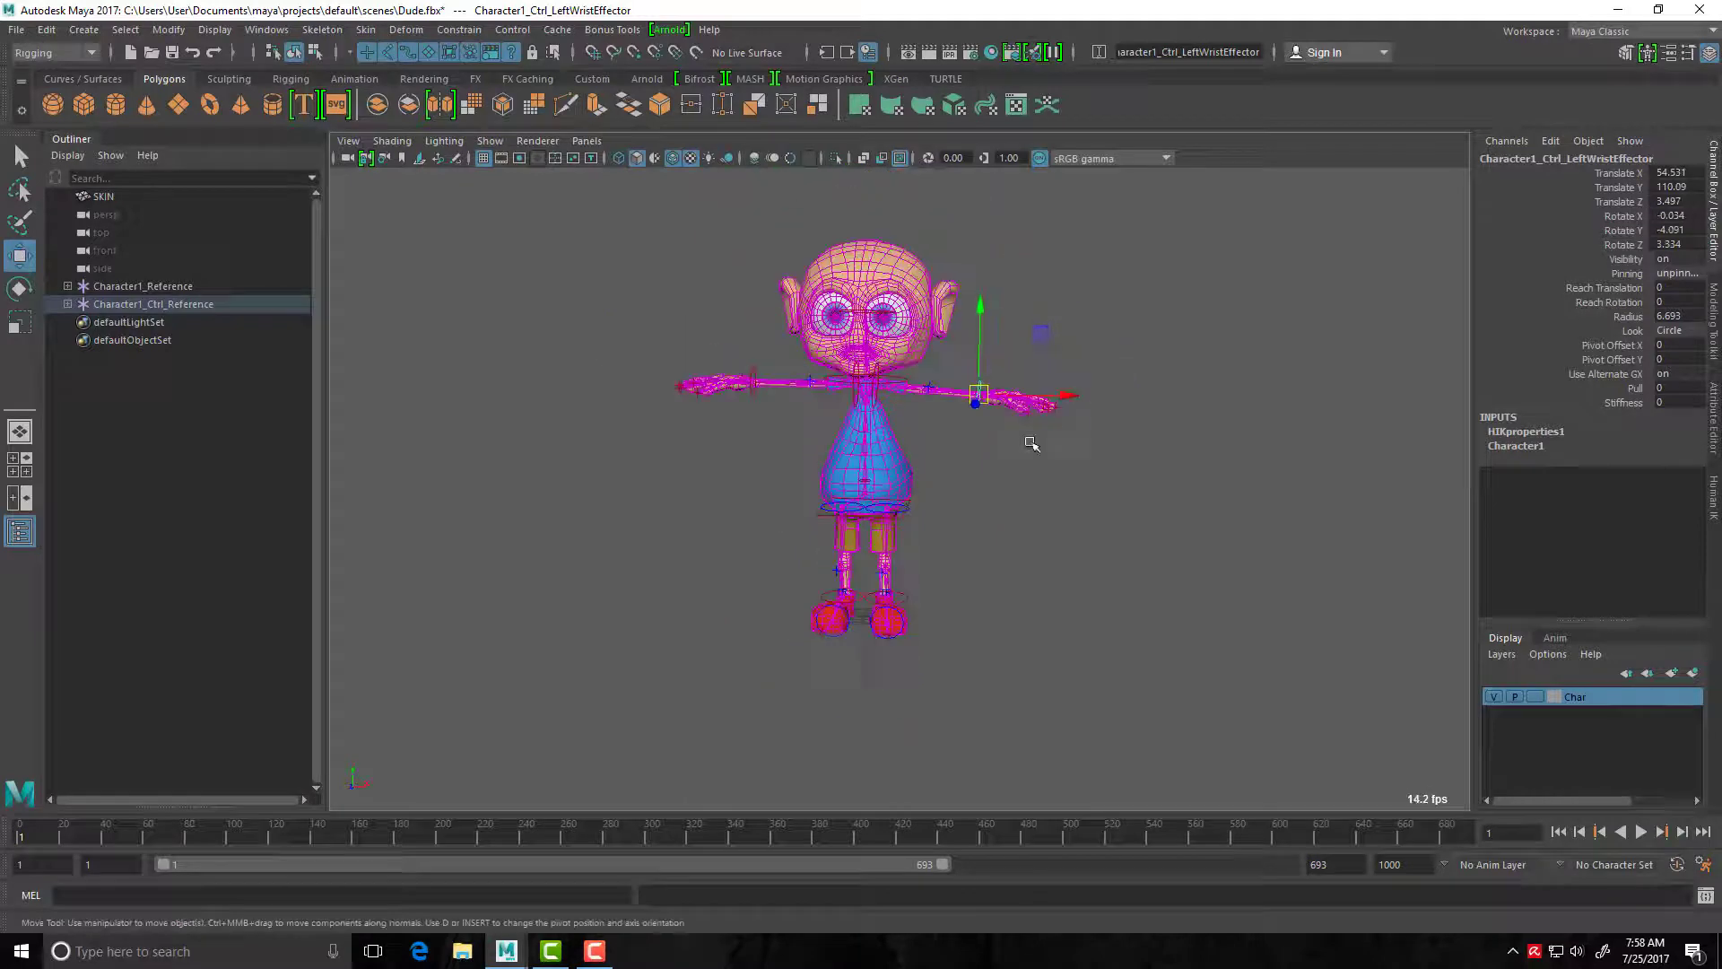
pyautogui.click(1649, 52)
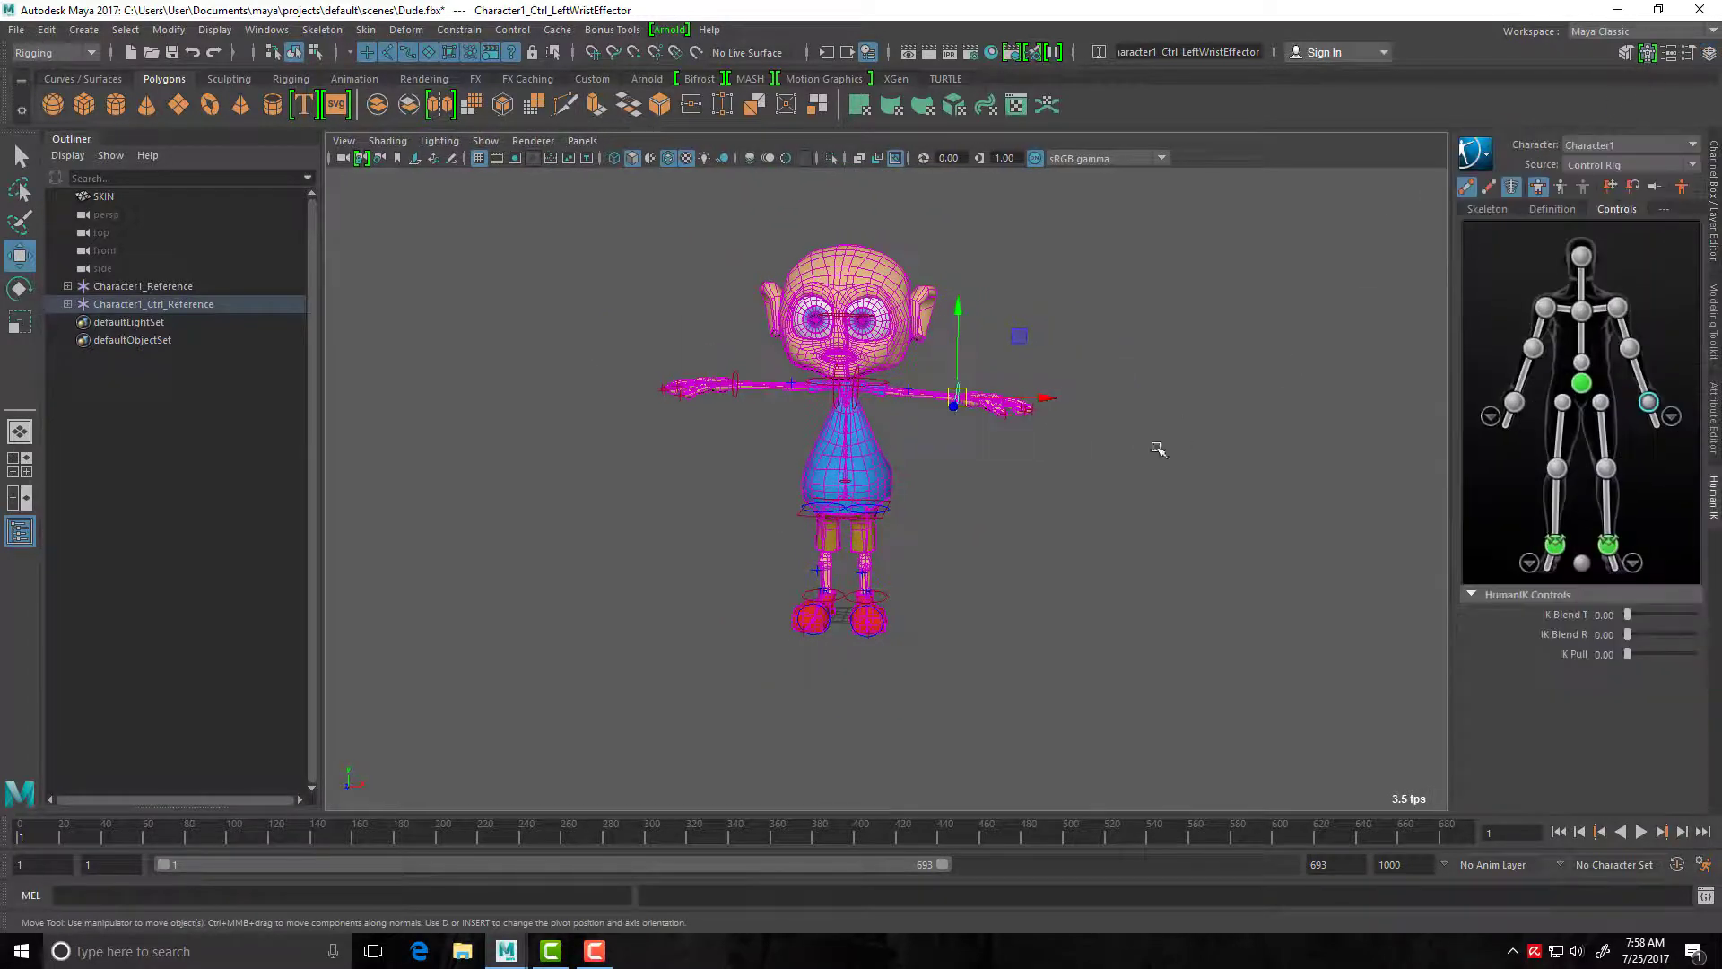
pyautogui.click(1681, 187)
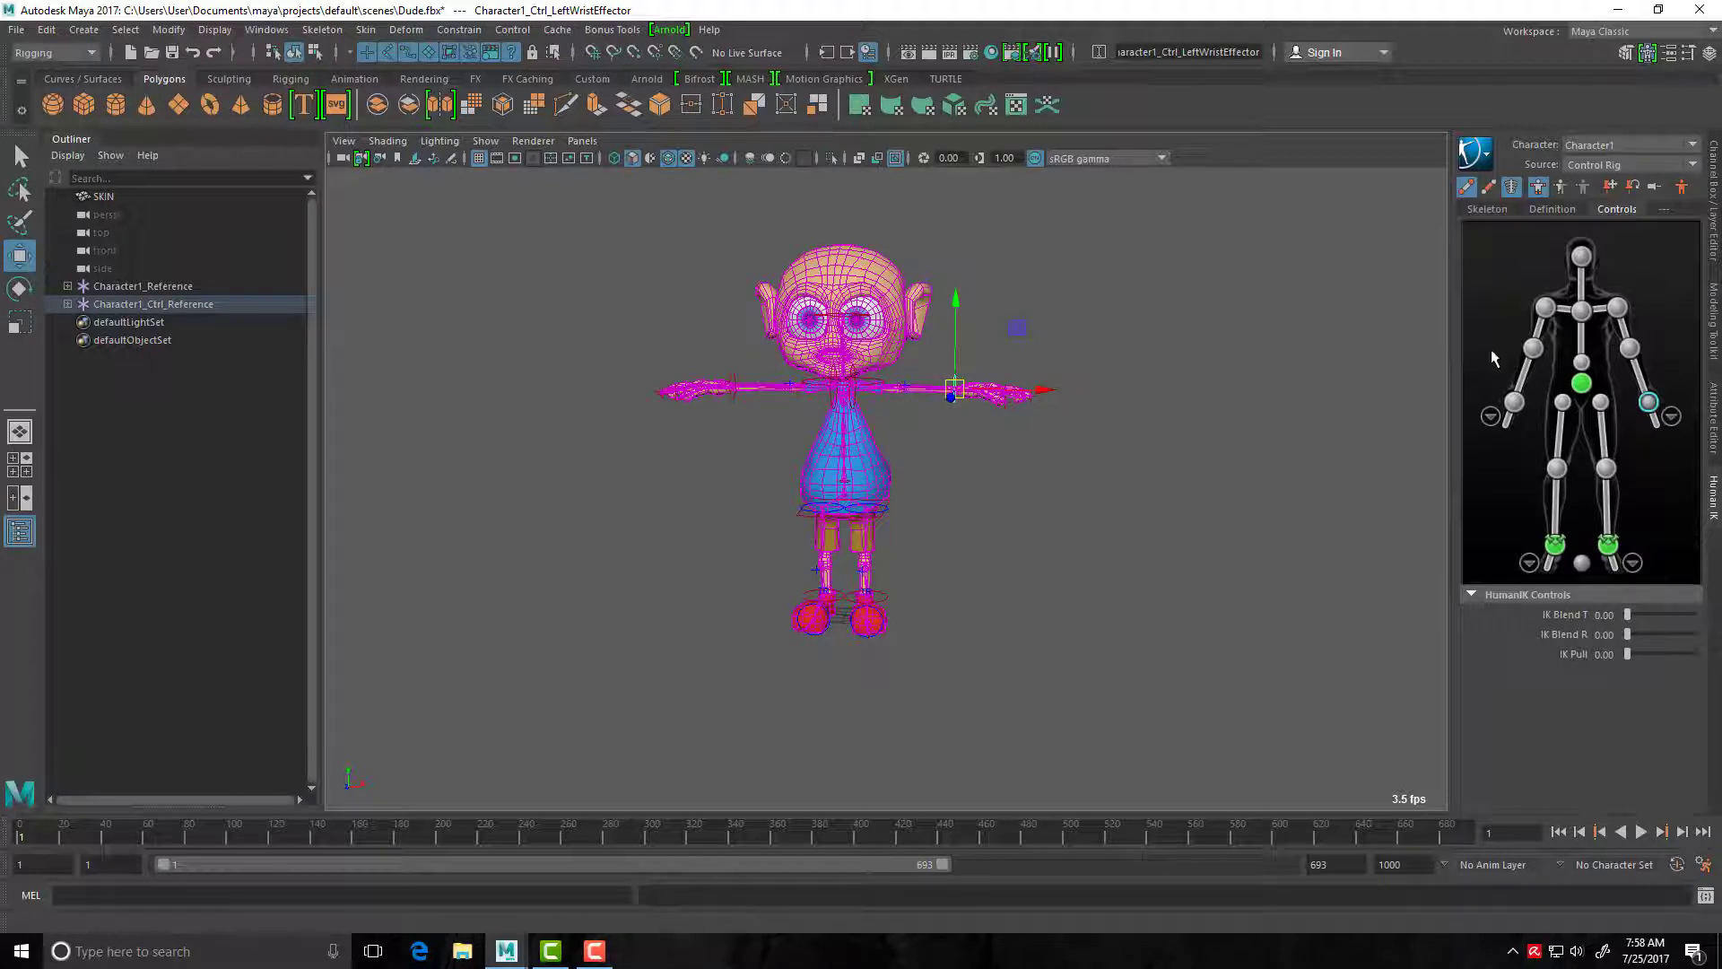
# Select the right shoulder effector, review the Time Slider and Animation preferences, and save them.
pyautogui.click(1514, 402)
pyautogui.click(1545, 308)
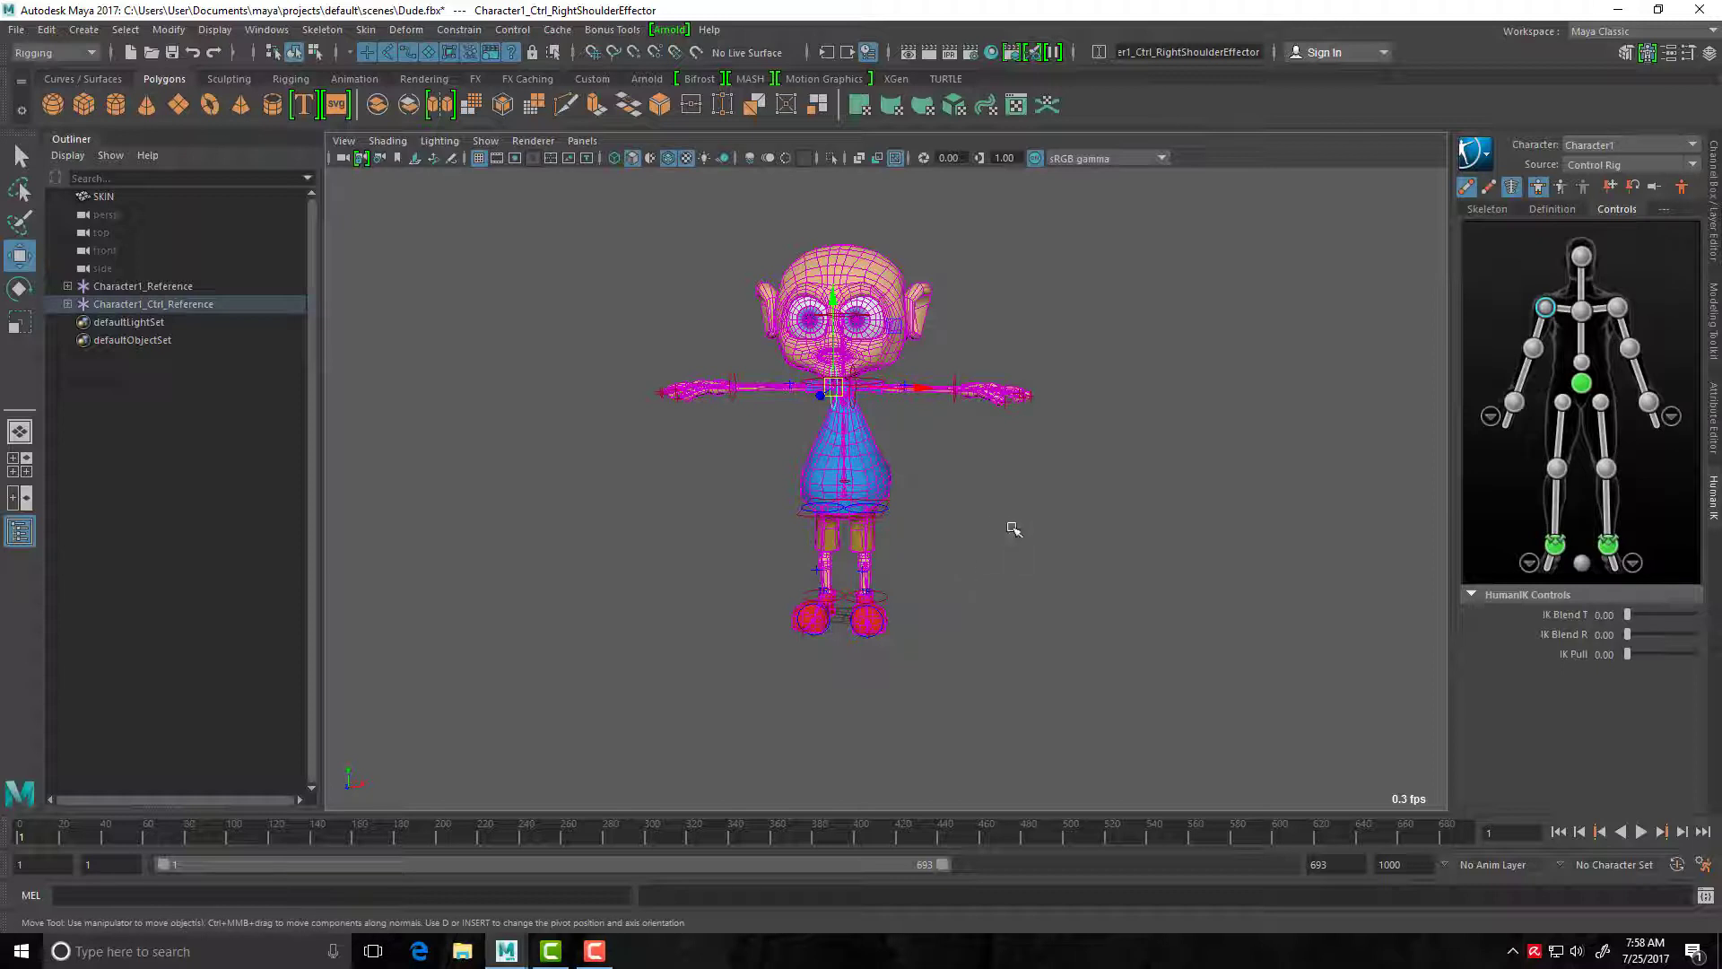
pyautogui.click(1704, 865)
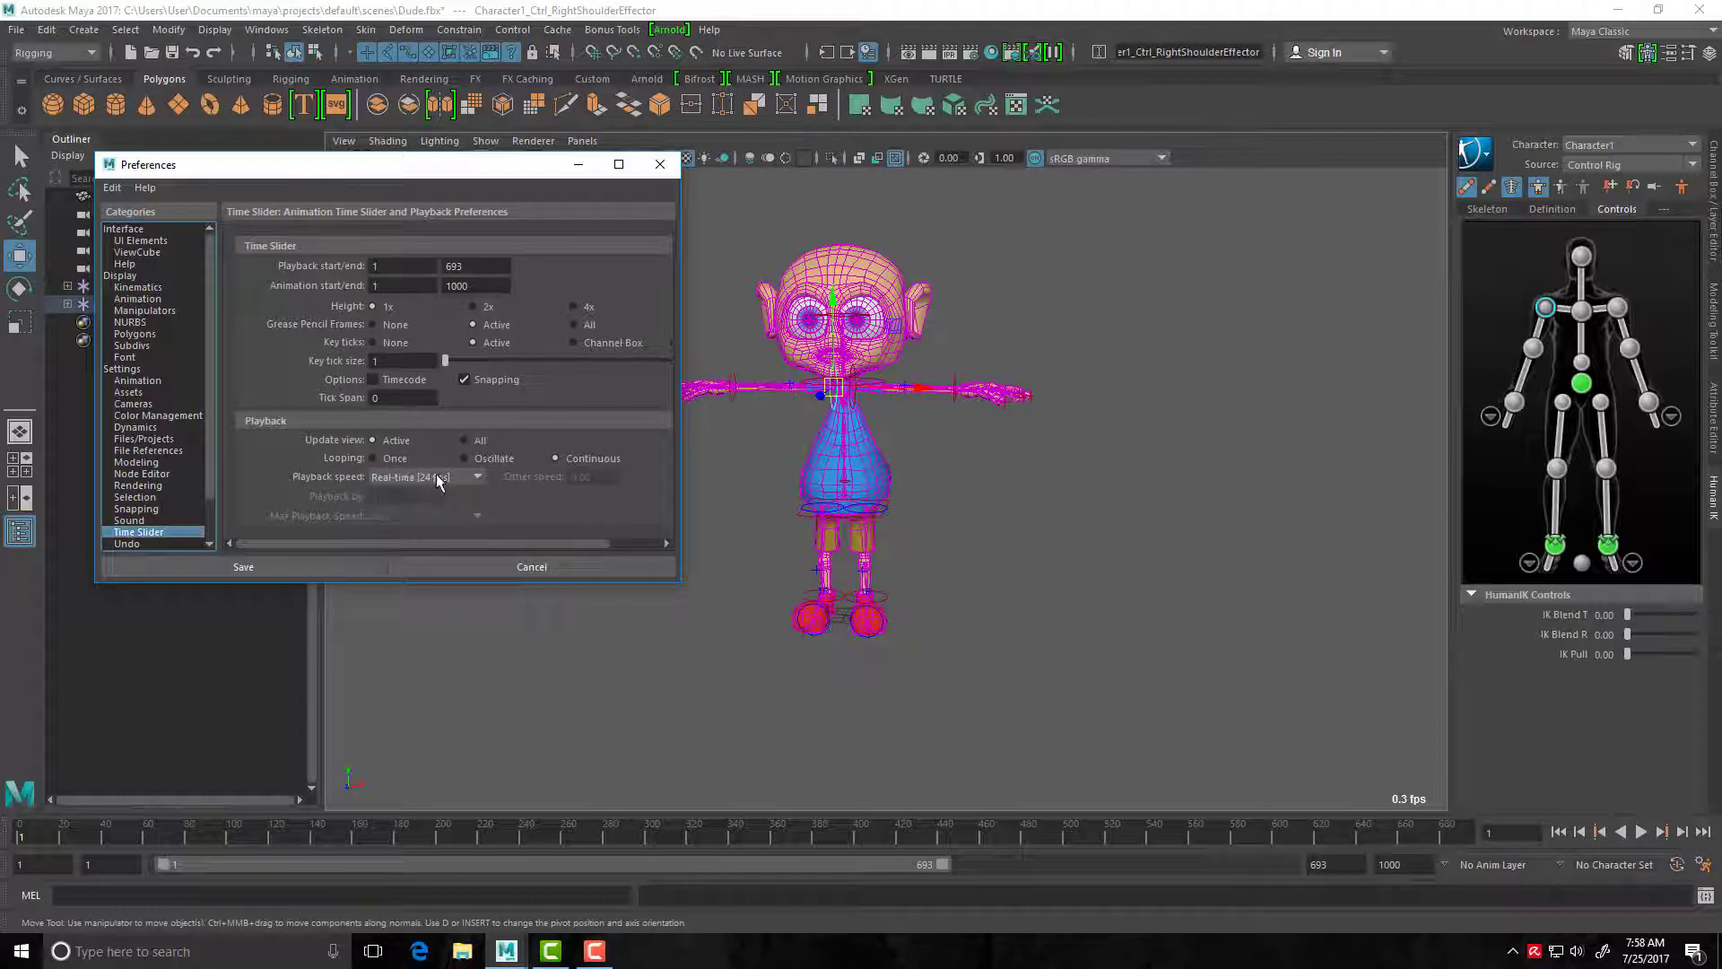
pyautogui.click(137, 381)
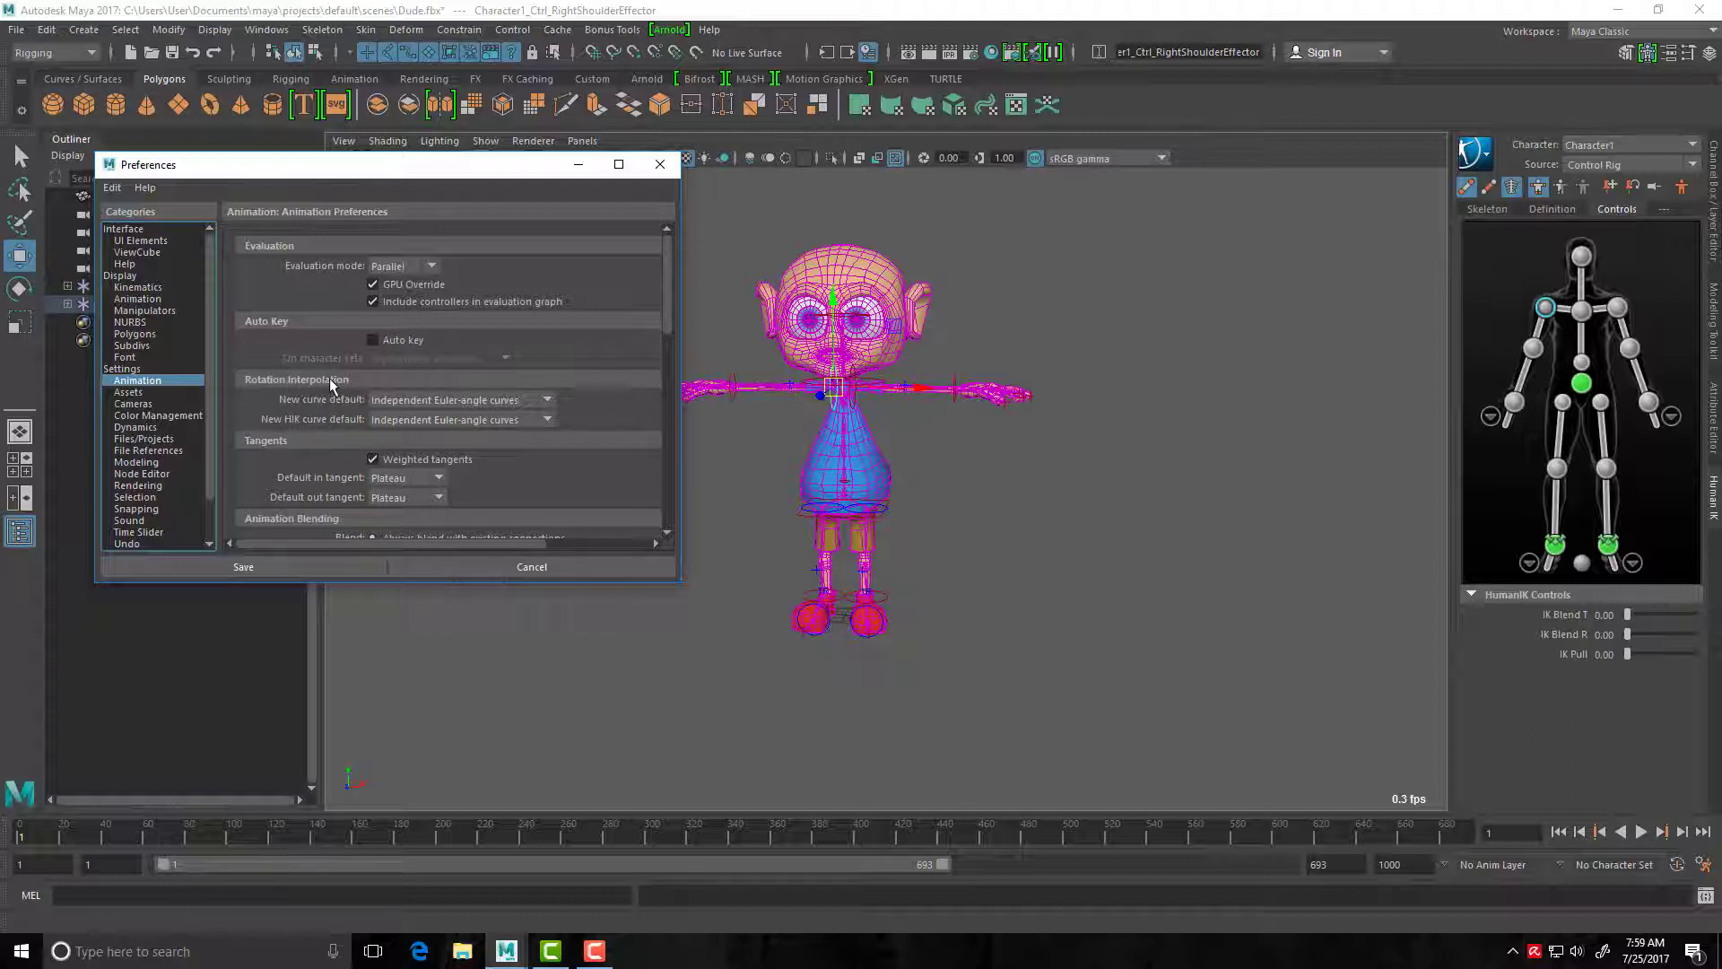
pyautogui.click(337, 576)
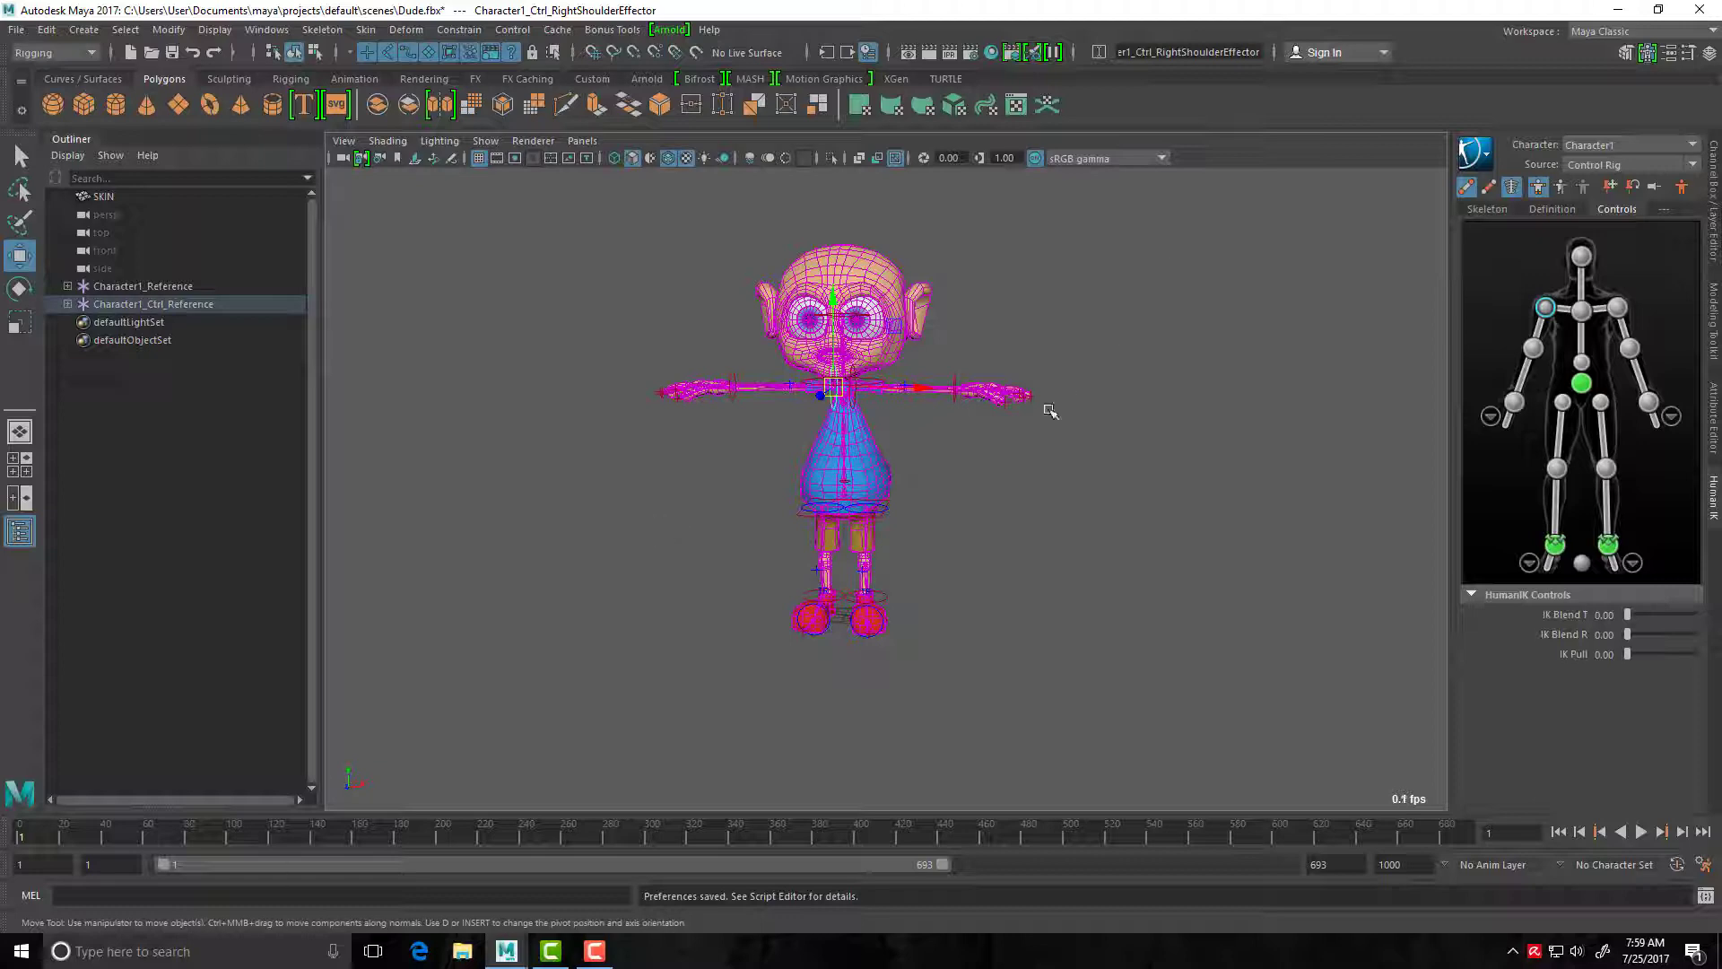
# Inspect the bound character and its control rig close up and from an angle.
pyautogui.scroll(3, 953, 446)
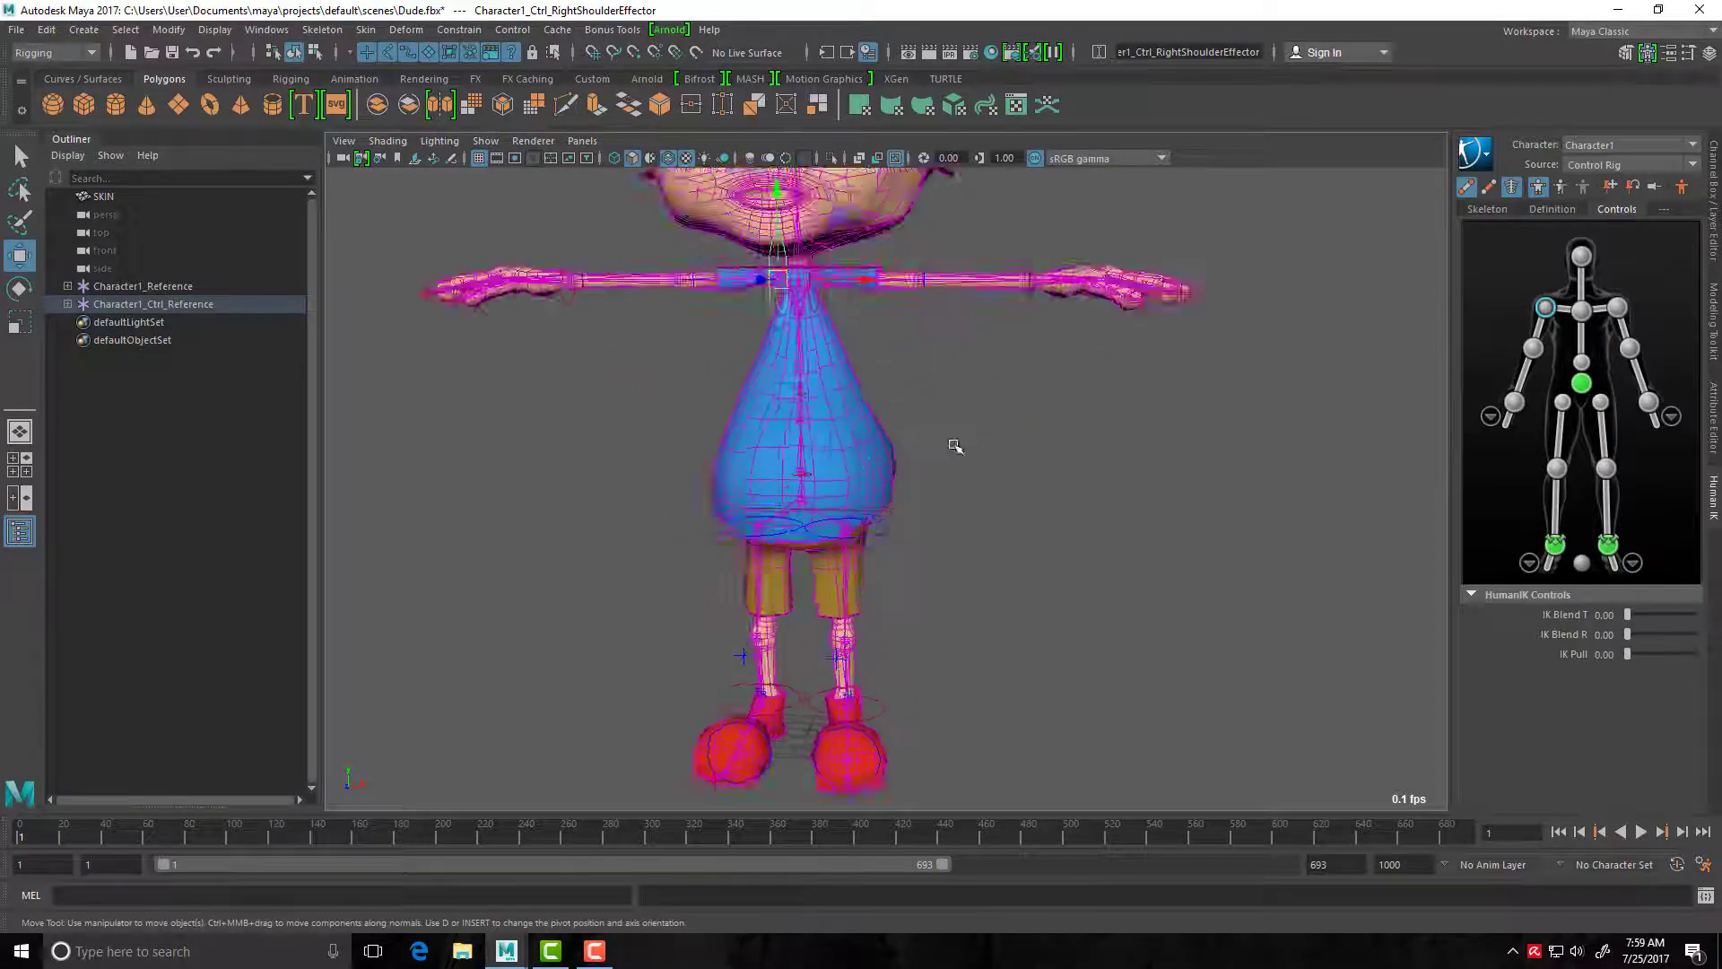
pyautogui.scroll(-3, 954, 446)
pyautogui.scroll(1, 935, 453)
pyautogui.moveTo(957, 475)
pyautogui.keyDown('alt'); pyautogui.mouseDown()
pyautogui.moveTo(1047, 484)
pyautogui.moveTo(916, 474)
pyautogui.moveTo(961, 479)
pyautogui.mouseUp(); pyautogui.keyUp('alt')
pyautogui.scroll(3, 962, 480)
pyautogui.scroll(-3, 1046, 557)
pyautogui.scroll(1, 1042, 568)
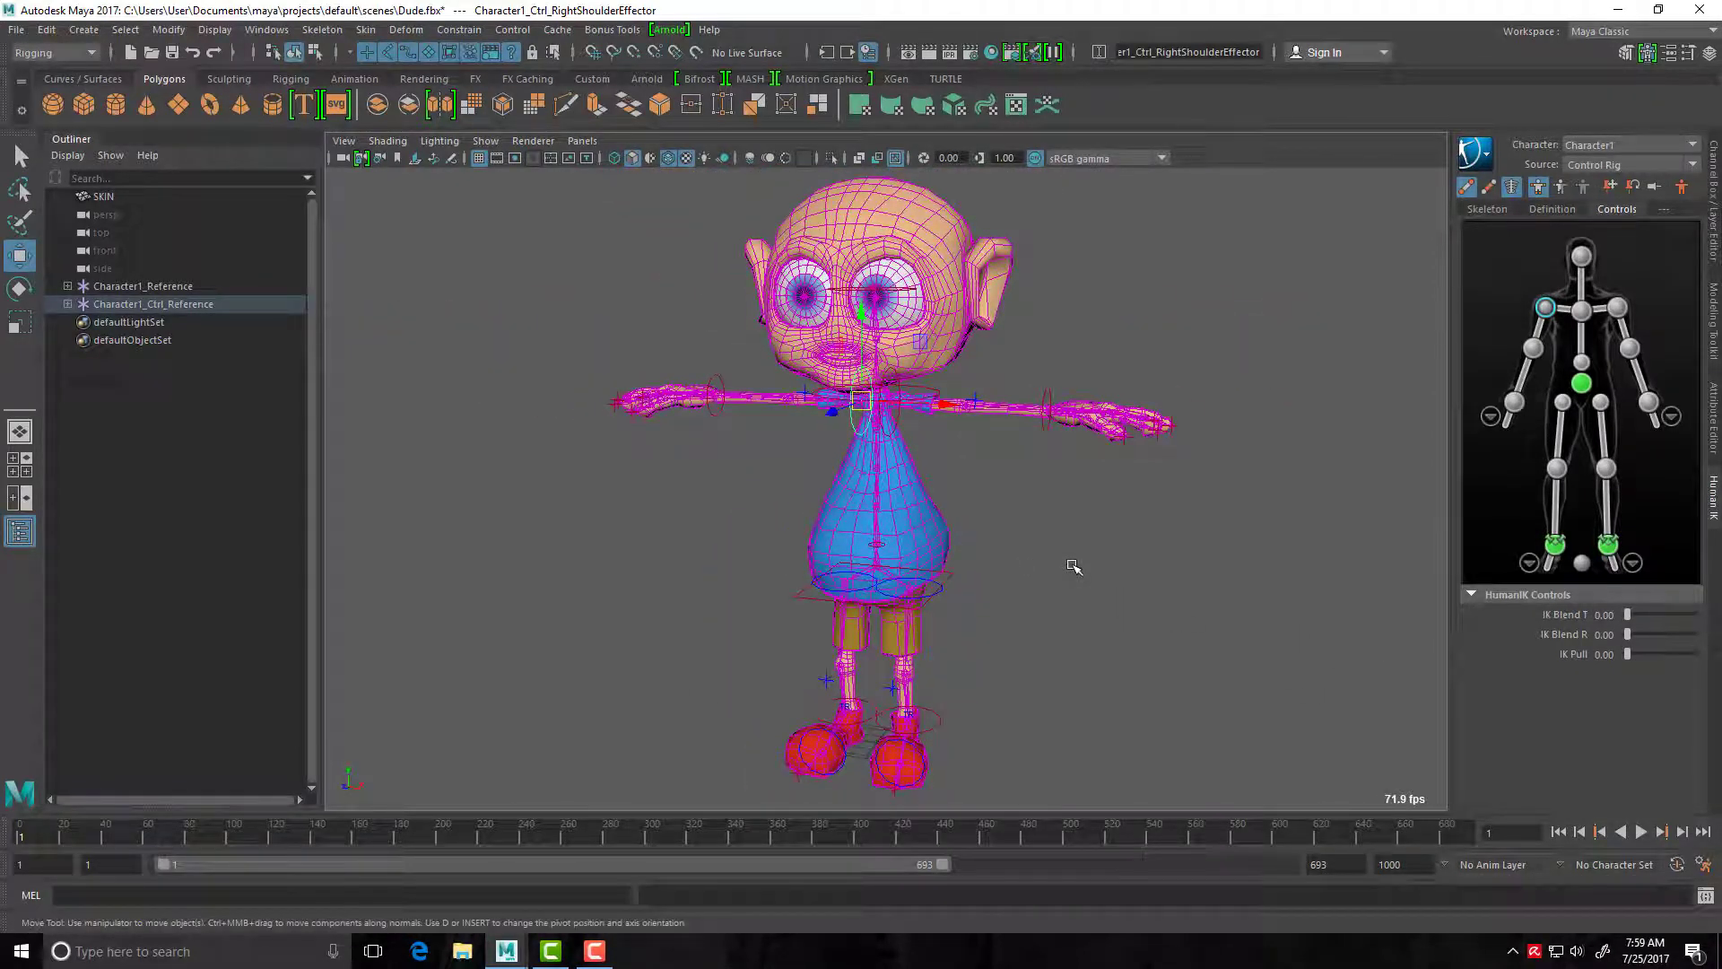
pyautogui.keyDown('alt'); pyautogui.moveTo(1046, 503); pyautogui.dragTo(1029, 538); pyautogui.keyUp('alt')
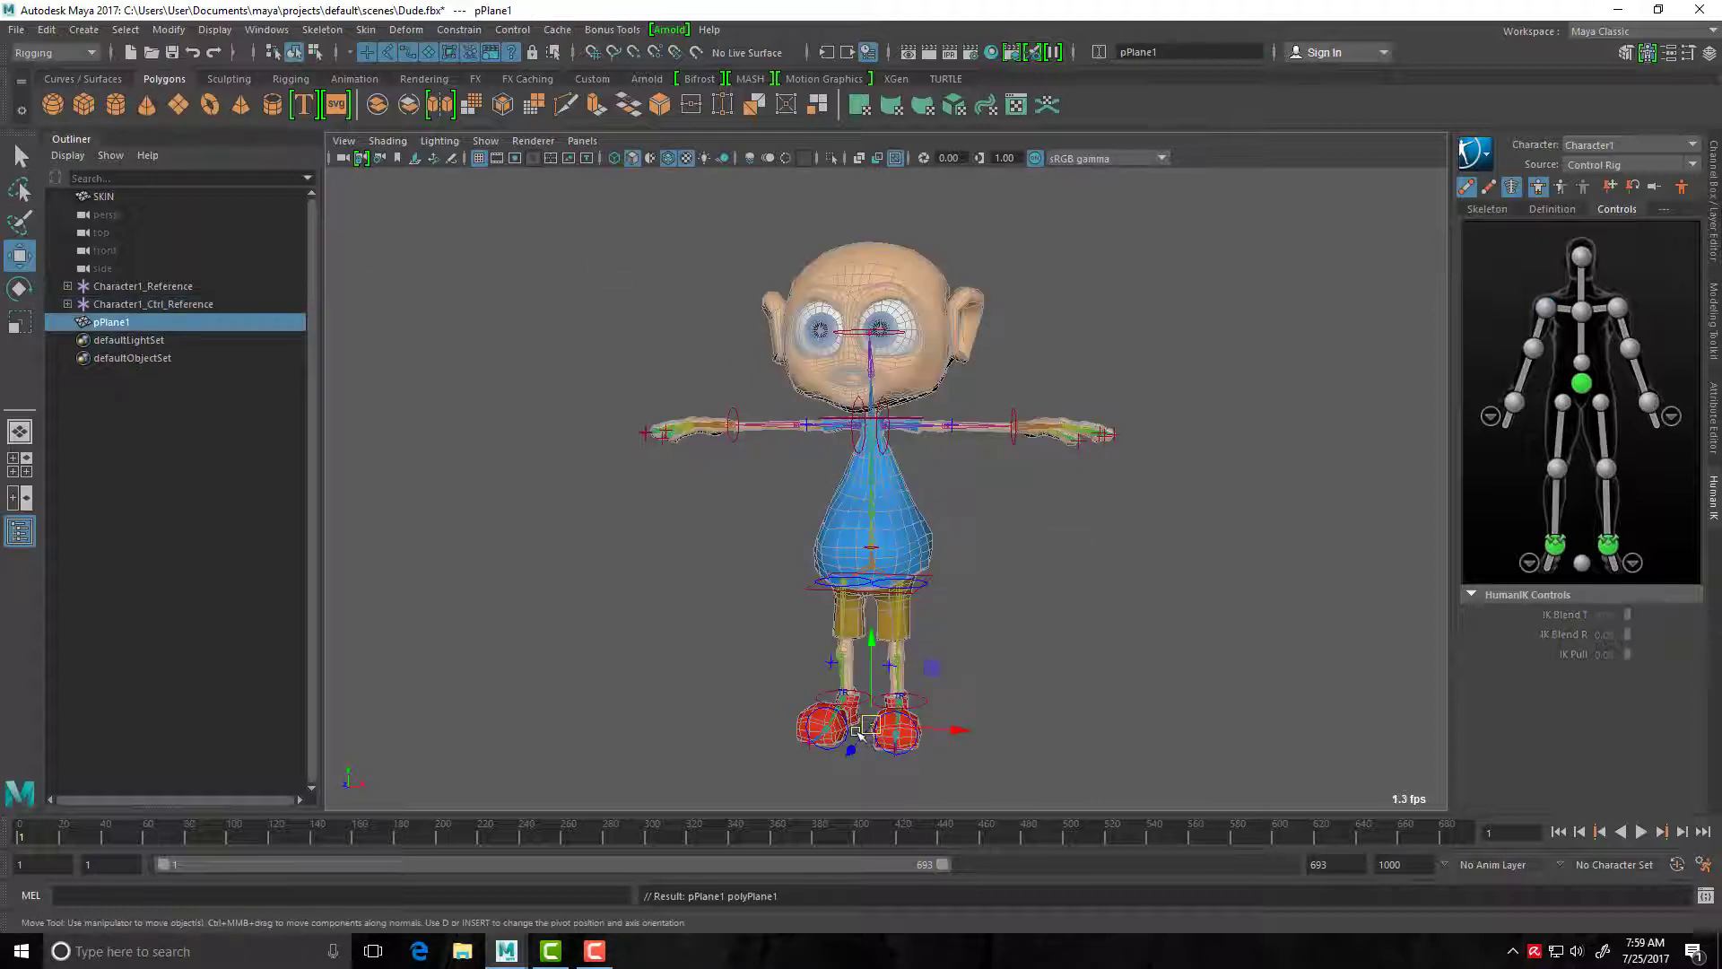
# Scale the polygon plane under the character's feet up into a wide ground floor, and deselect it.
pyautogui.press('r')
pyautogui.moveTo(872, 728); pyautogui.dragTo(1588, 853)
pyautogui.scroll(-4, 935, 641)
pyautogui.moveTo(958, 608); pyautogui.dragTo(988, 641)
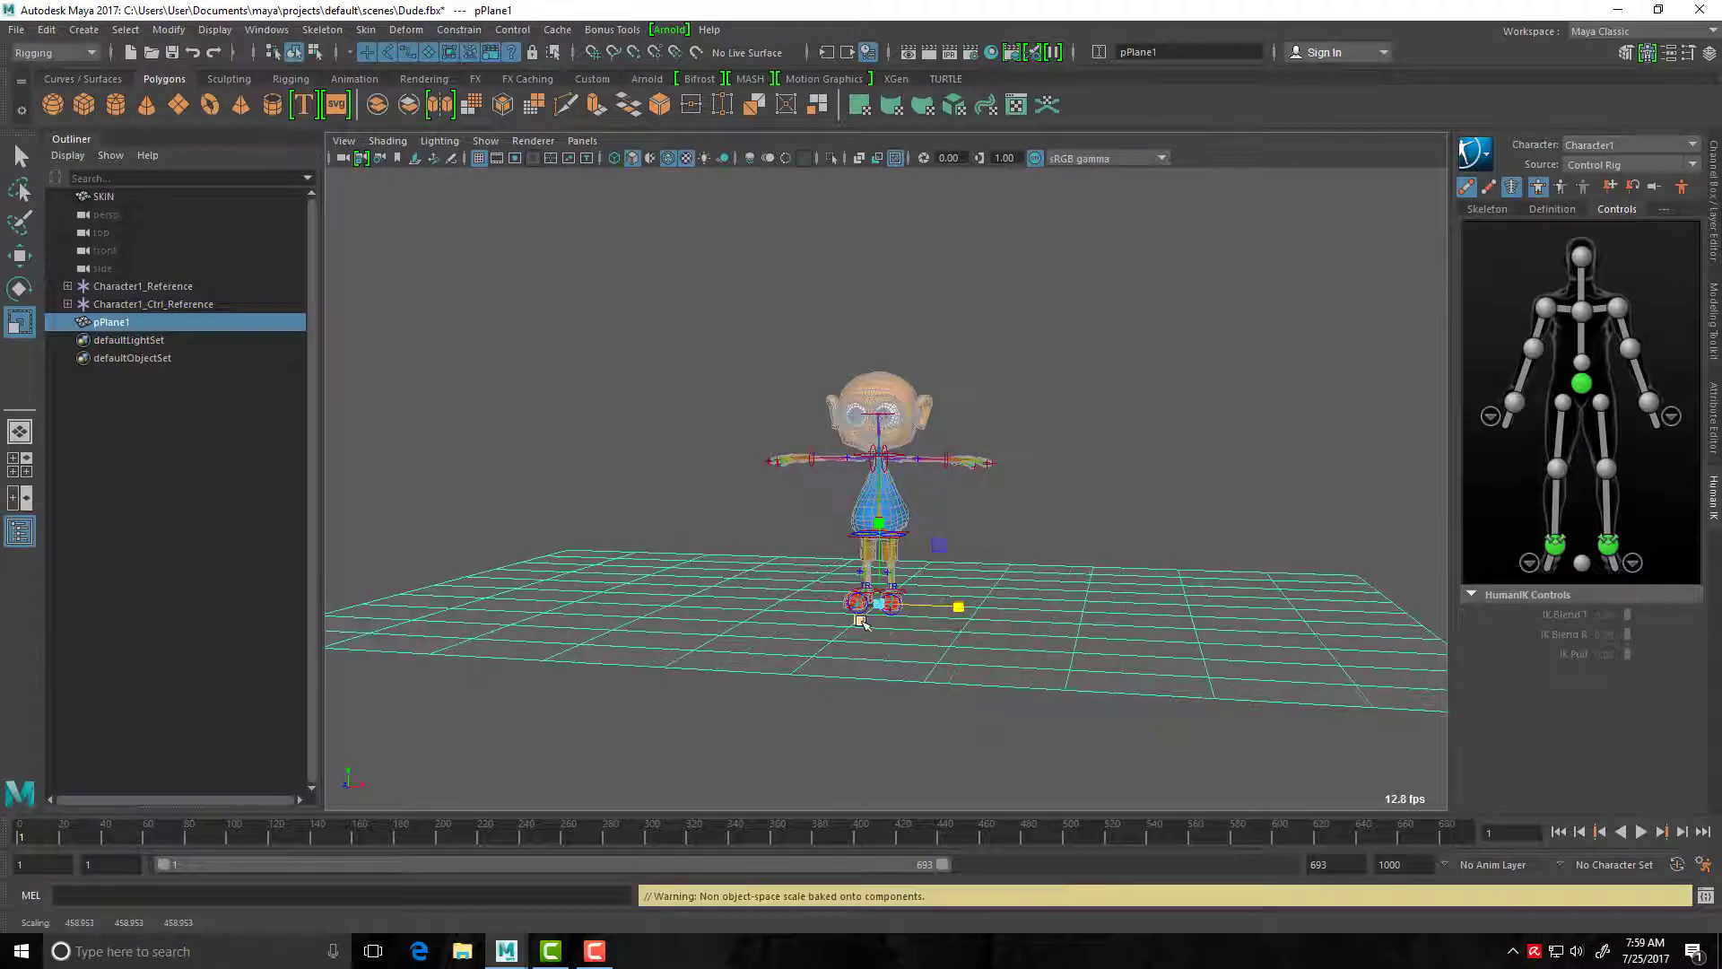
pyautogui.moveTo(860, 619); pyautogui.dragTo(759, 656)
pyautogui.scroll(3, 848, 639)
pyautogui.click(810, 661)
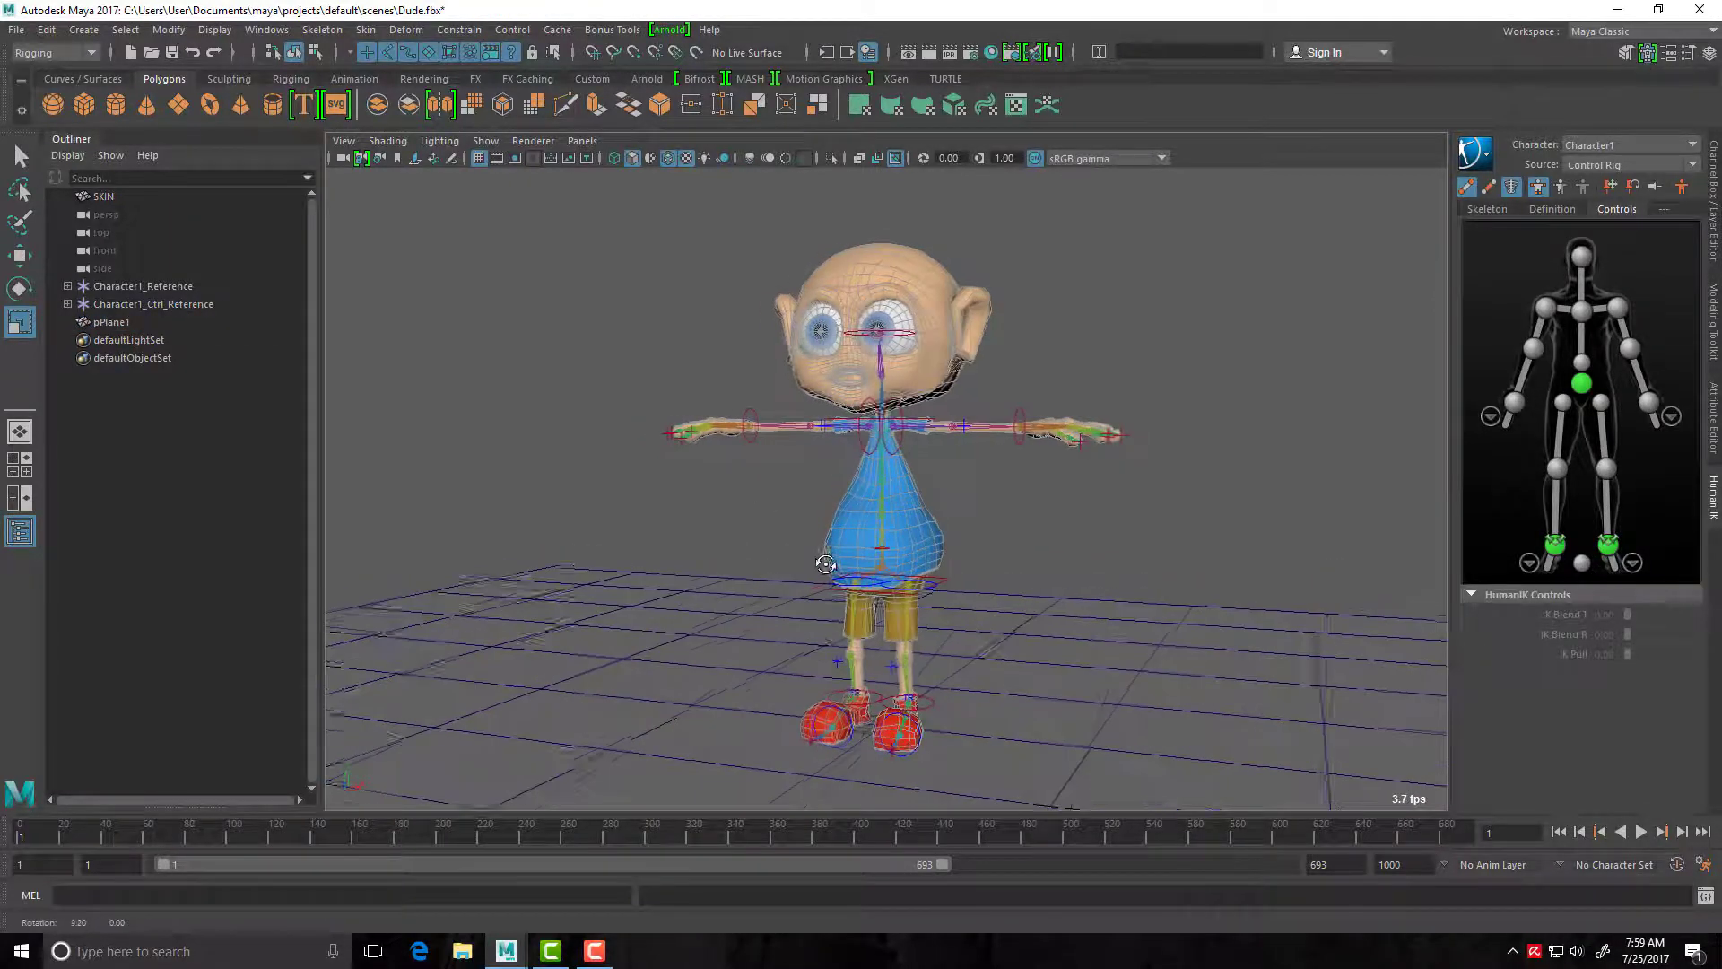
# Test the control rig by moving the hips effector vertically and viewing the character from the front.
pyautogui.click(942, 582)
pyautogui.keyDown('alt'); pyautogui.moveTo(933, 603); pyautogui.dragTo(853, 630); pyautogui.keyUp('alt')
pyautogui.press('w')
pyautogui.moveTo(902, 502); pyautogui.dragTo(901, 509)
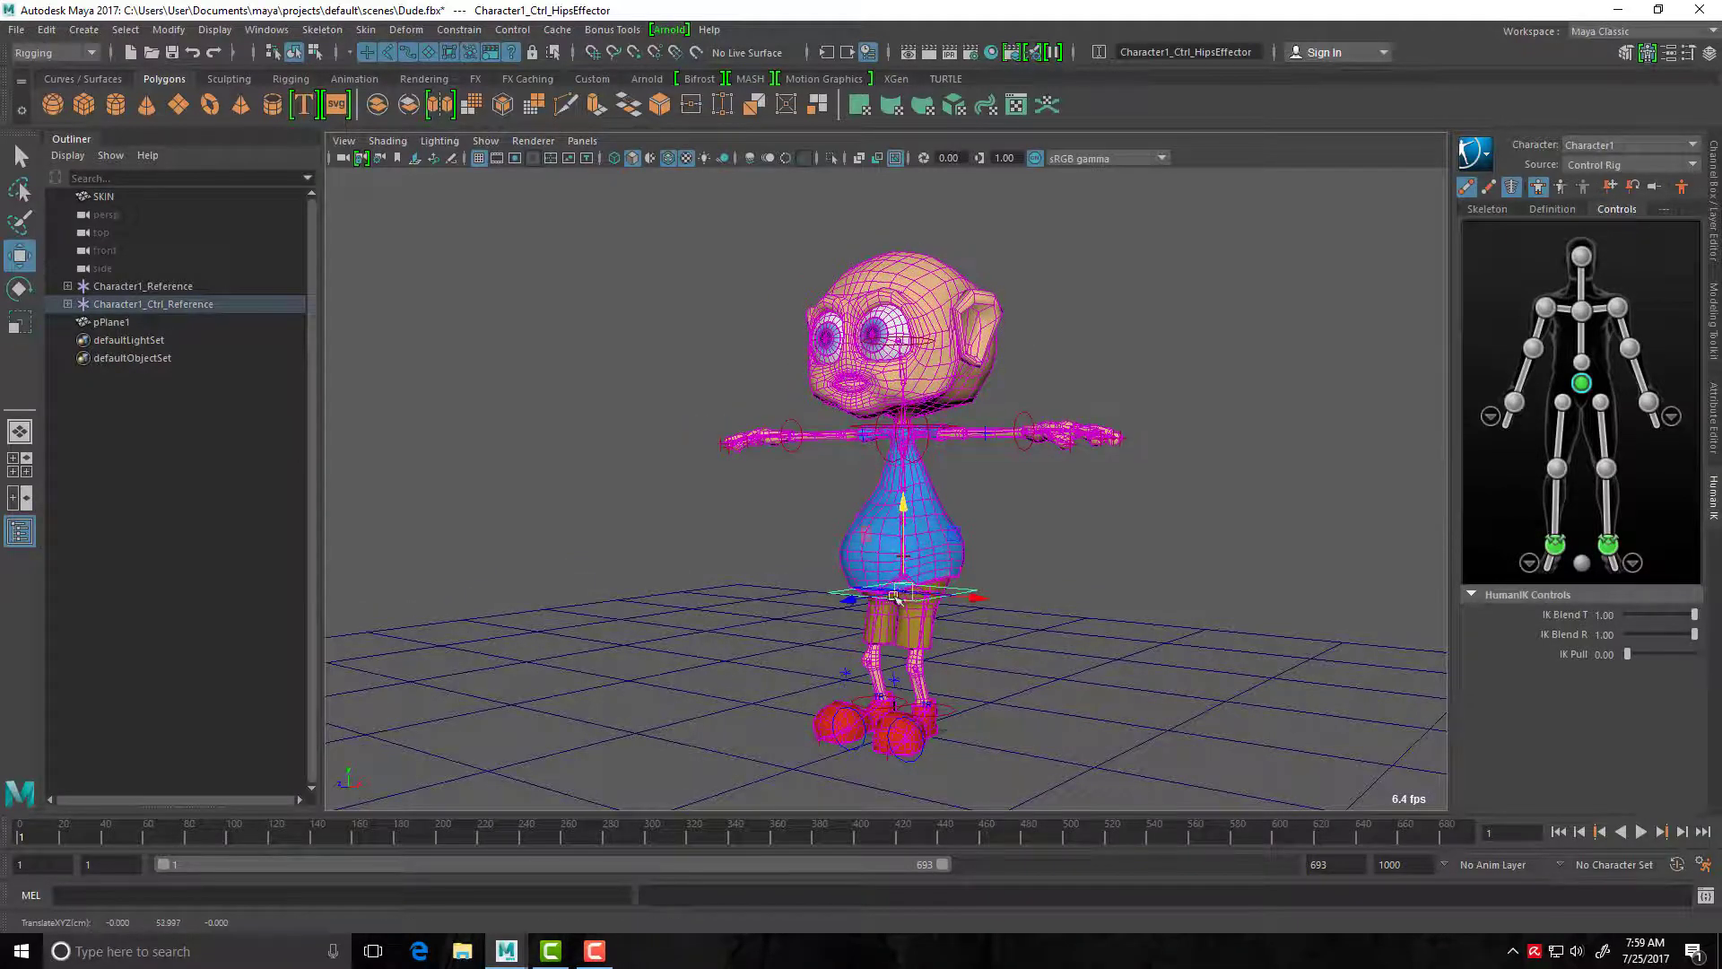
pyautogui.keyDown('alt'); pyautogui.moveTo(836, 630); pyautogui.dragTo(895, 646); pyautogui.keyUp('alt')
pyautogui.keyDown('alt'); pyautogui.moveTo(755, 633); pyautogui.dragTo(772, 623); pyautogui.keyUp('alt')
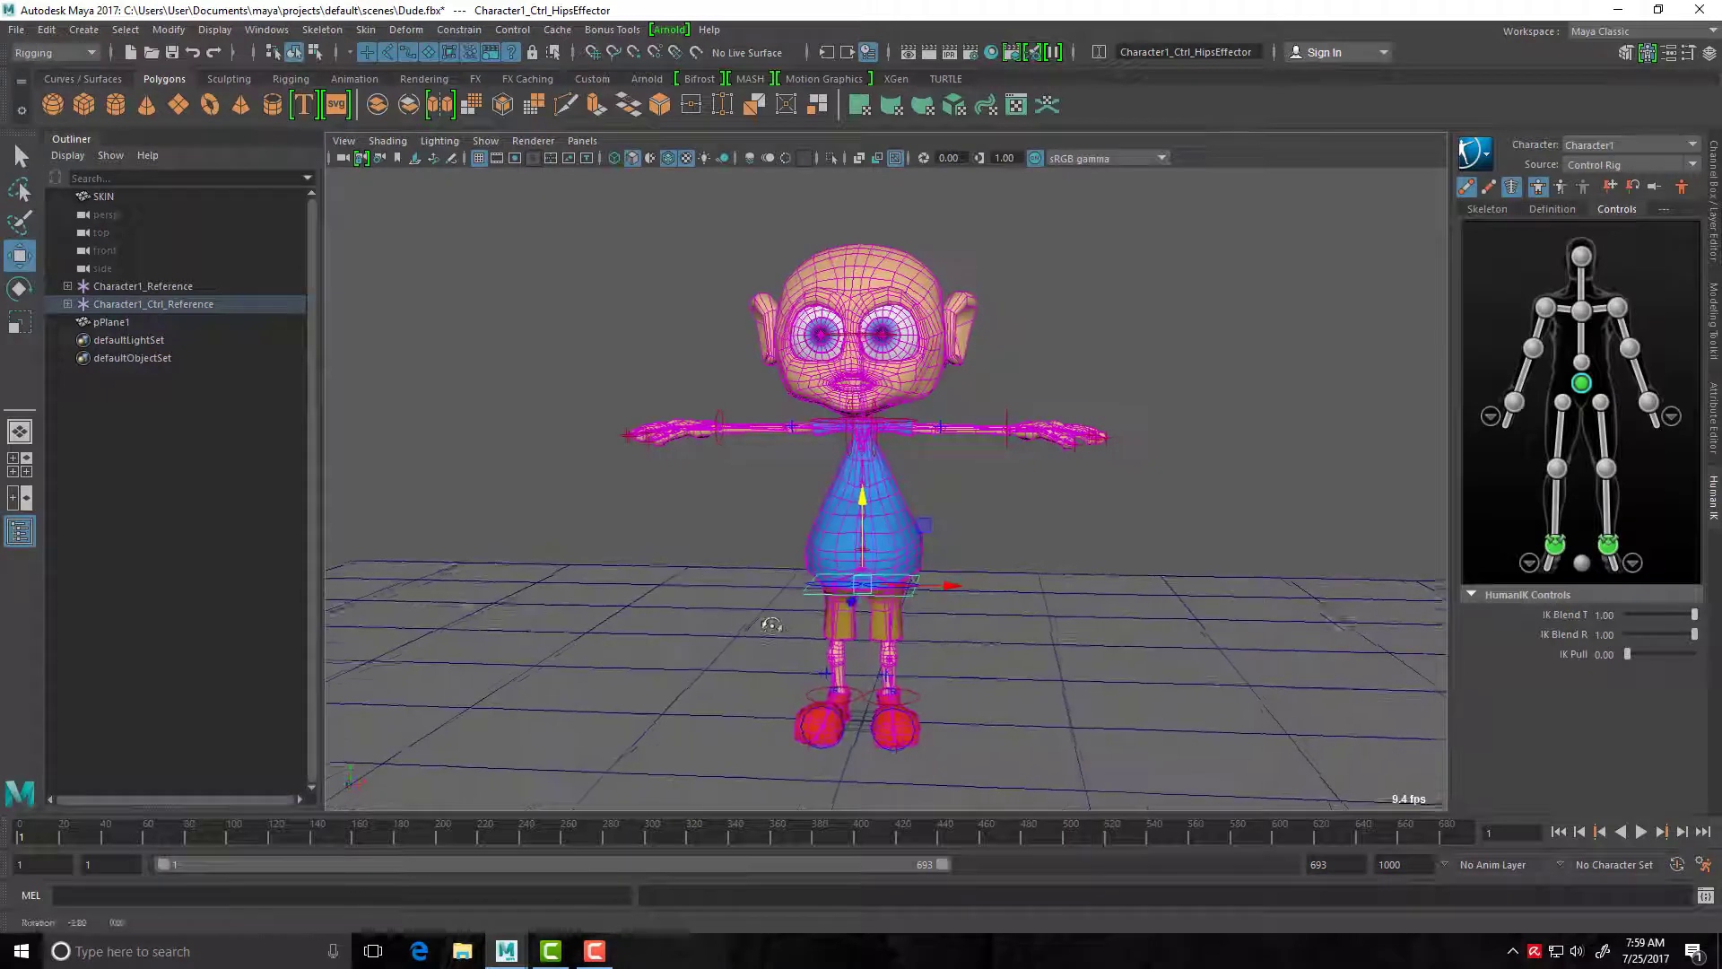
# Lower both arms to the character's sides by moving the left and right wrist effectors down and inward.
pyautogui.click(1007, 442)
pyautogui.moveTo(1005, 459); pyautogui.dragTo(936, 509)
pyautogui.click(722, 437)
pyautogui.moveTo(722, 437); pyautogui.dragTo(797, 550)
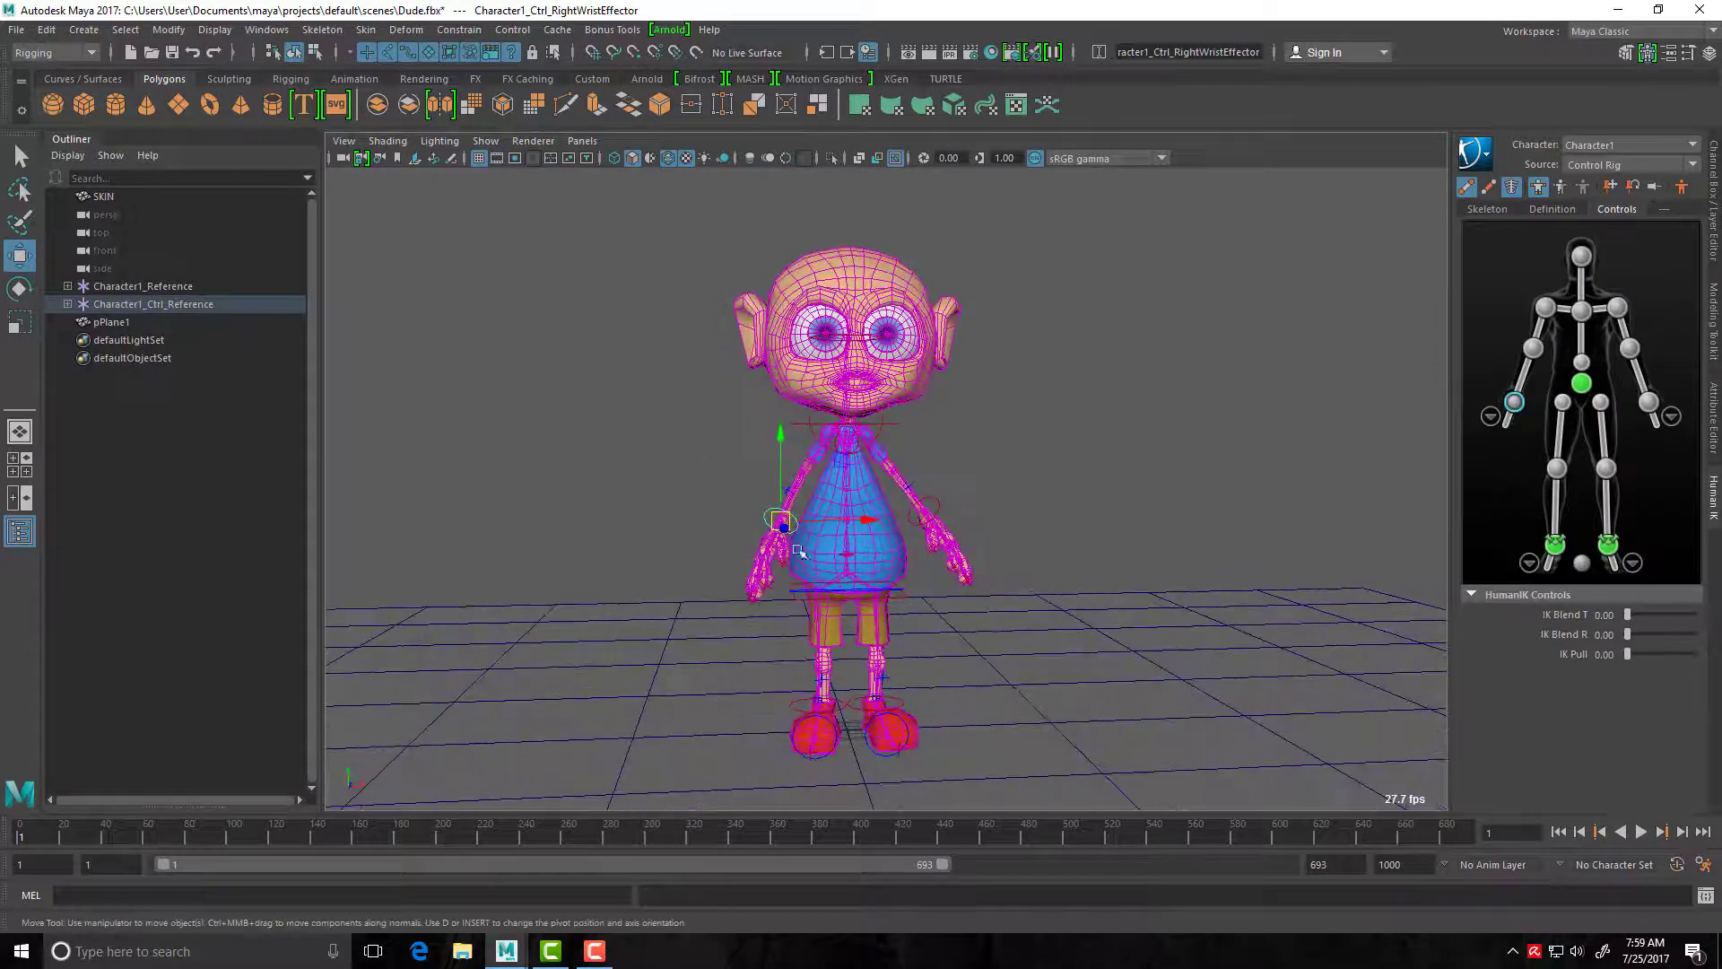
pyautogui.click(917, 523)
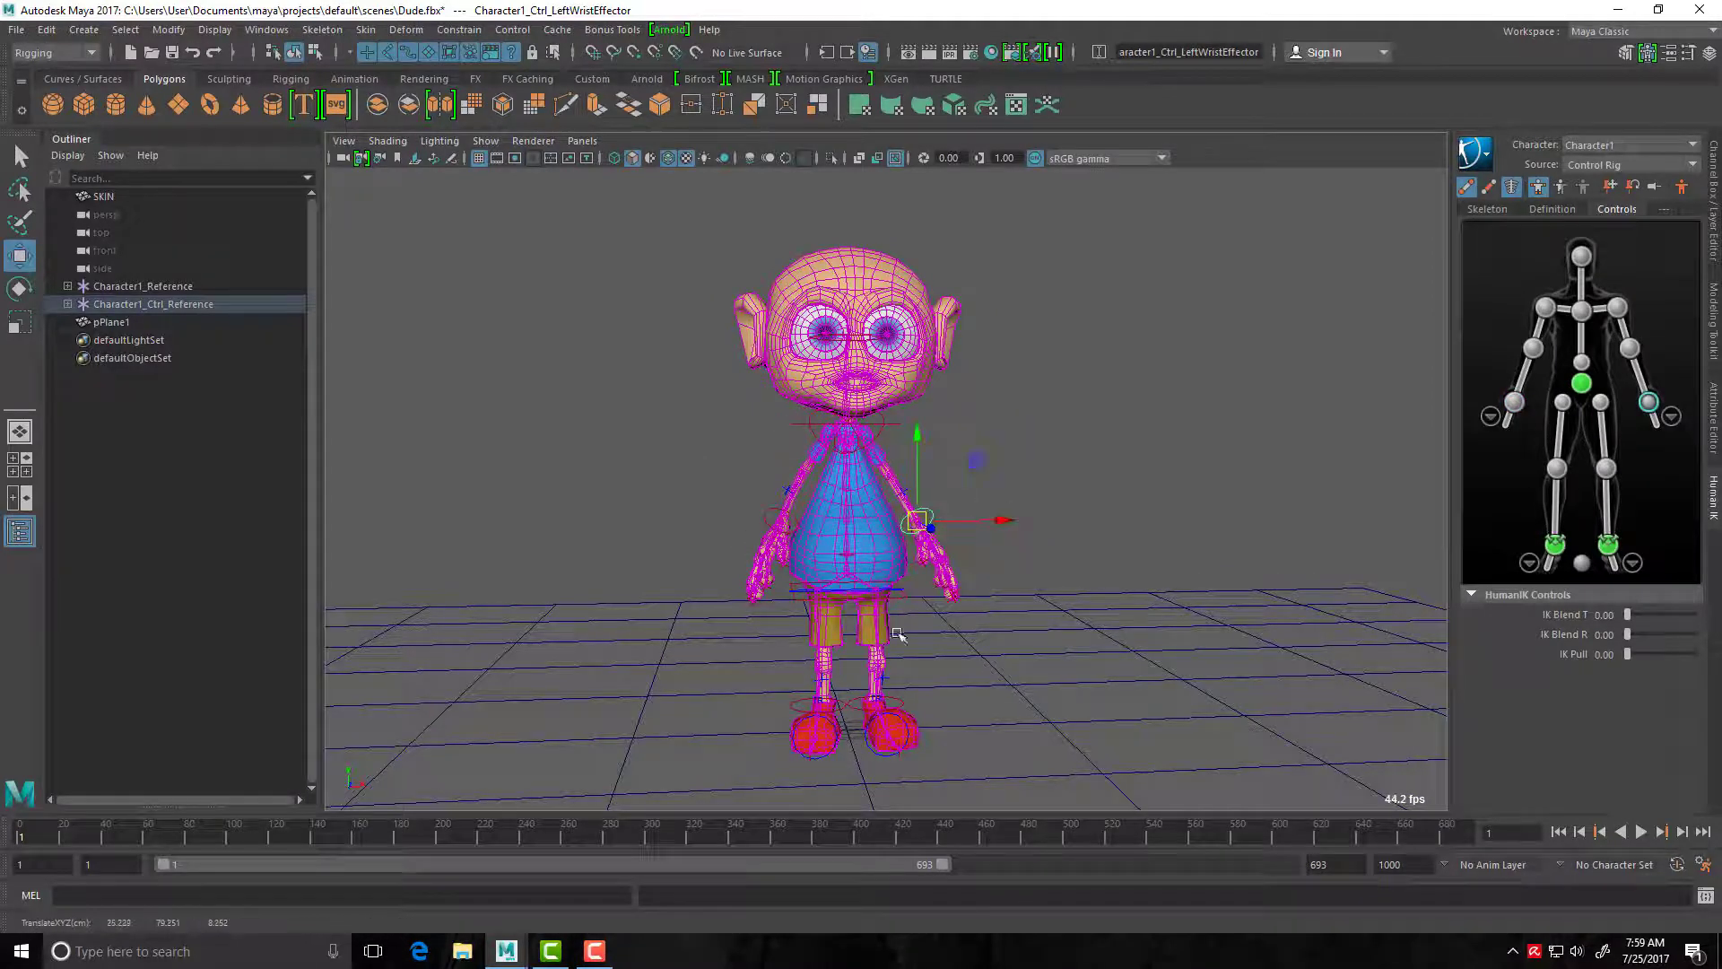
pyautogui.keyDown('alt'); pyautogui.moveTo(888, 630); pyautogui.dragTo(834, 608); pyautogui.keyUp('alt')
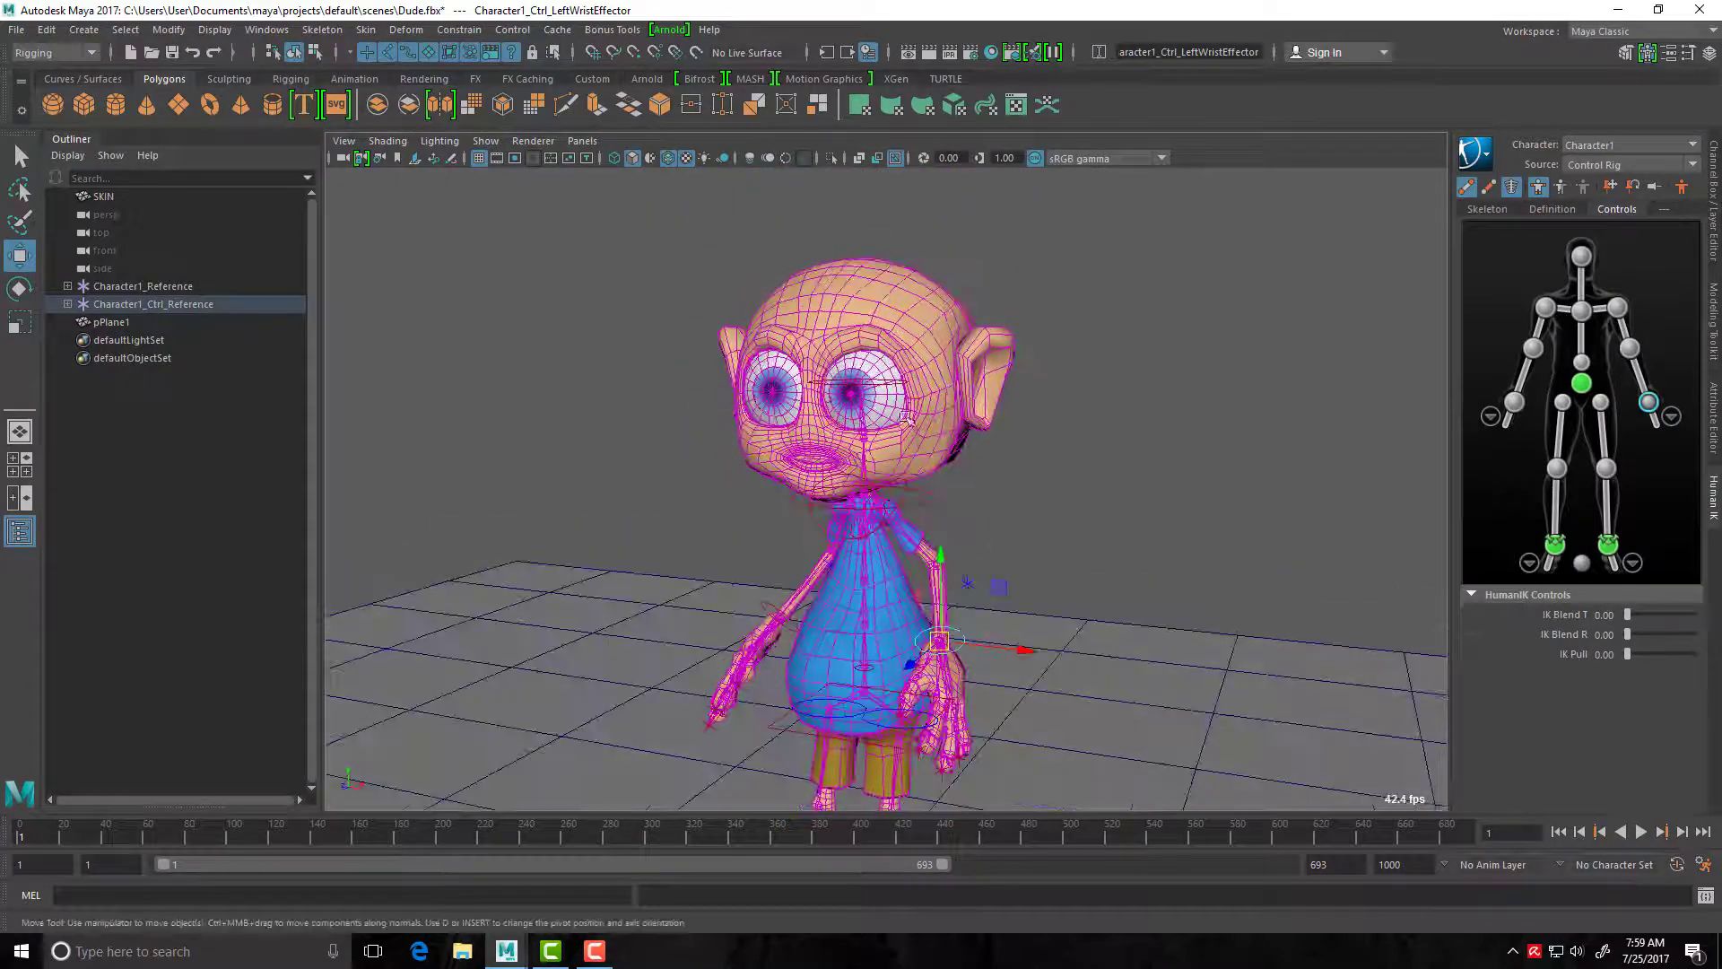
# Rotate the head effector to test the head's movement, and frame the character's body from the front.
pyautogui.click(895, 382)
pyautogui.keyDown('alt'); pyautogui.moveTo(786, 492); pyautogui.dragTo(838, 457); pyautogui.keyUp('alt')
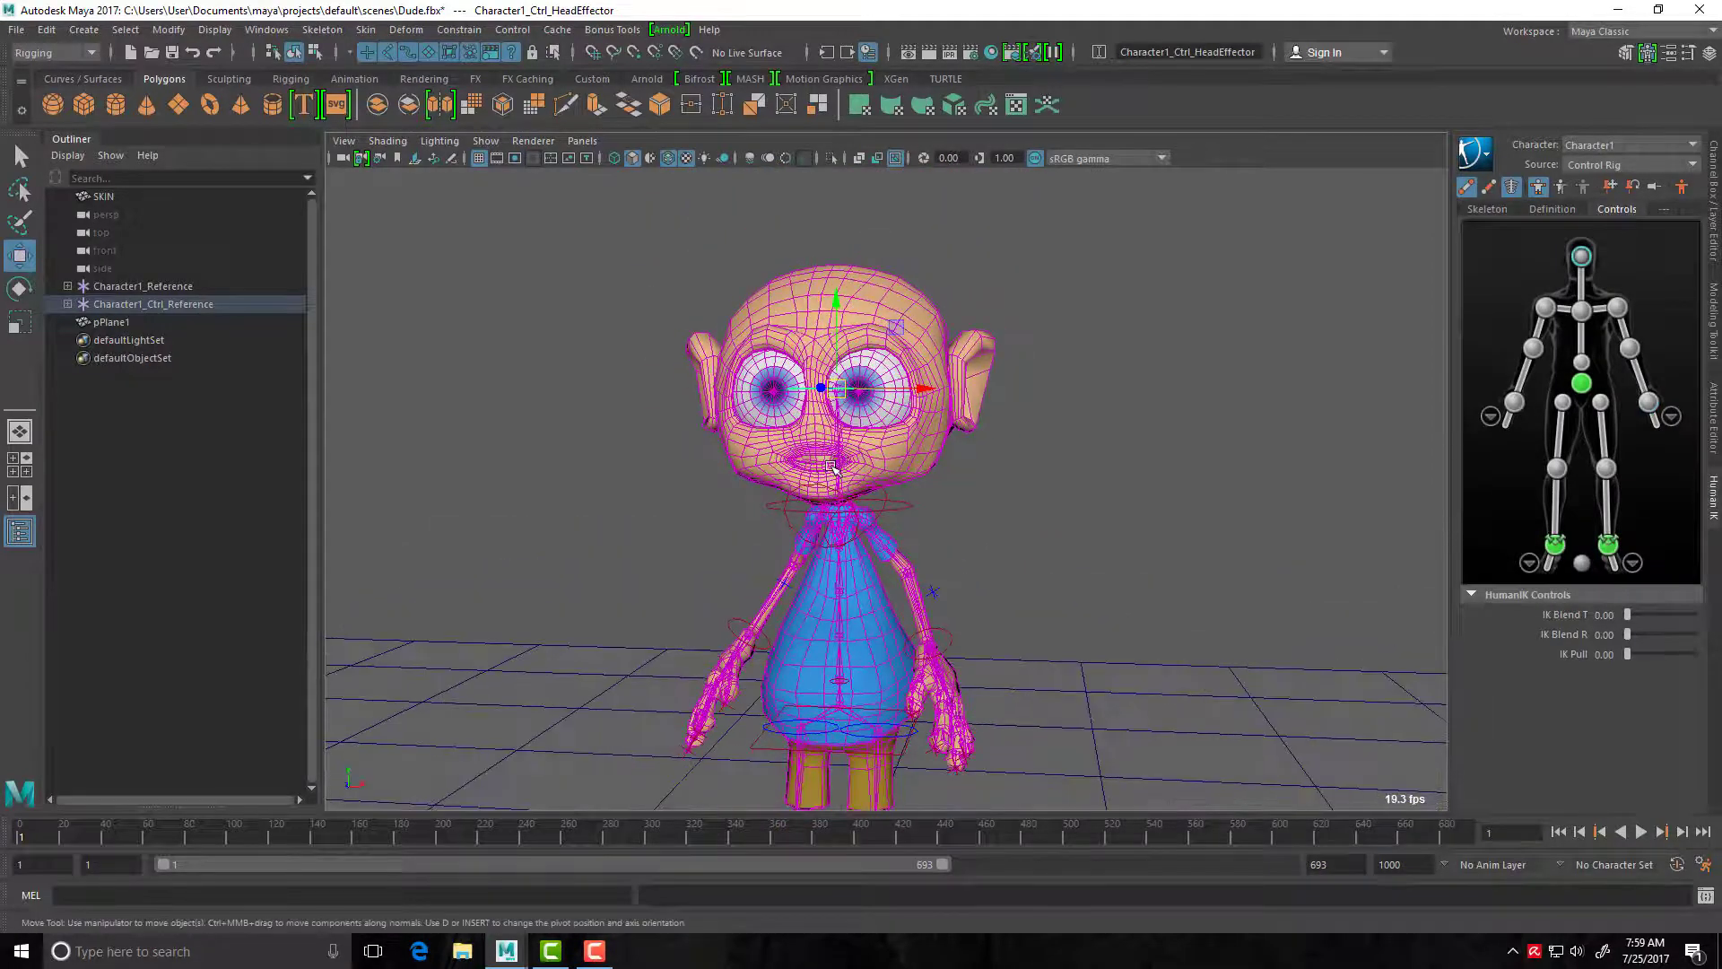
pyautogui.press('e')
pyautogui.moveTo(888, 328); pyautogui.dragTo(852, 436)
pyautogui.scroll(-3, 852, 440)
pyautogui.keyDown('alt'); pyautogui.moveTo(766, 611); pyautogui.dragTo(787, 585); pyautogui.keyUp('alt')
pyautogui.keyDown('alt'); pyautogui.moveTo(786, 586); pyautogui.dragTo(967, 428, button='right'); pyautogui.keyUp('alt')
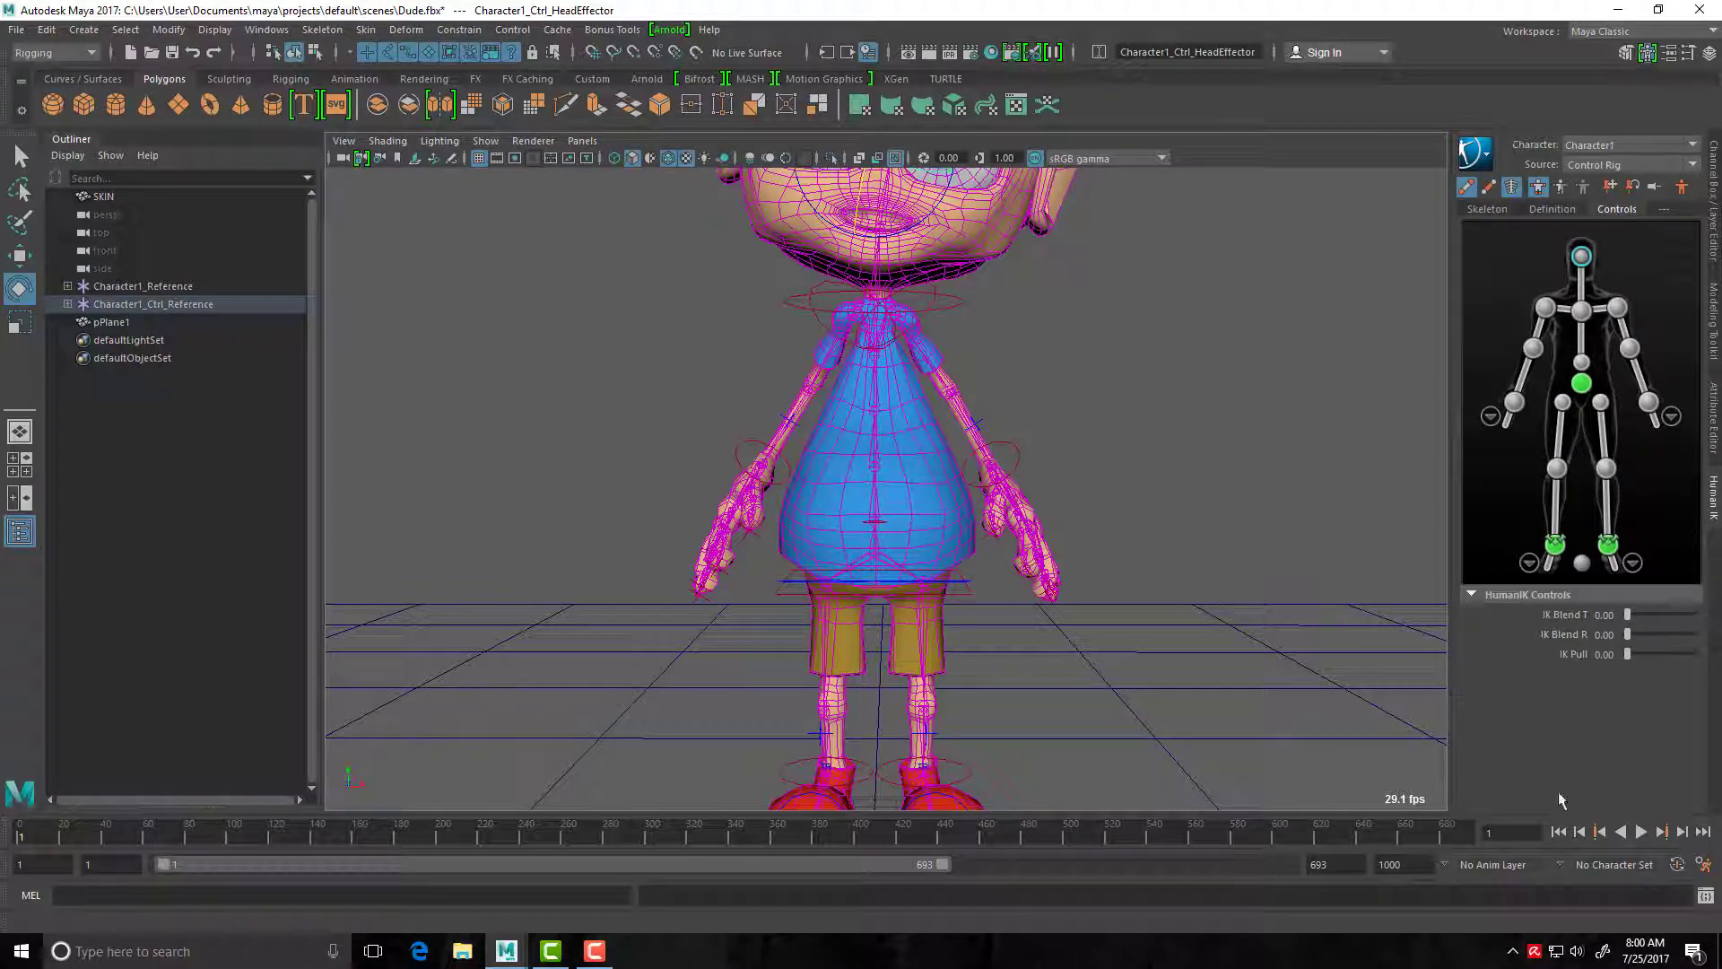
# Examine the right hand's finger effectors in the HumanIK controls and return to the full-body view.
pyautogui.click(1491, 417)
pyautogui.click(1509, 319)
pyautogui.click(1483, 456)
pyautogui.click(1510, 323)
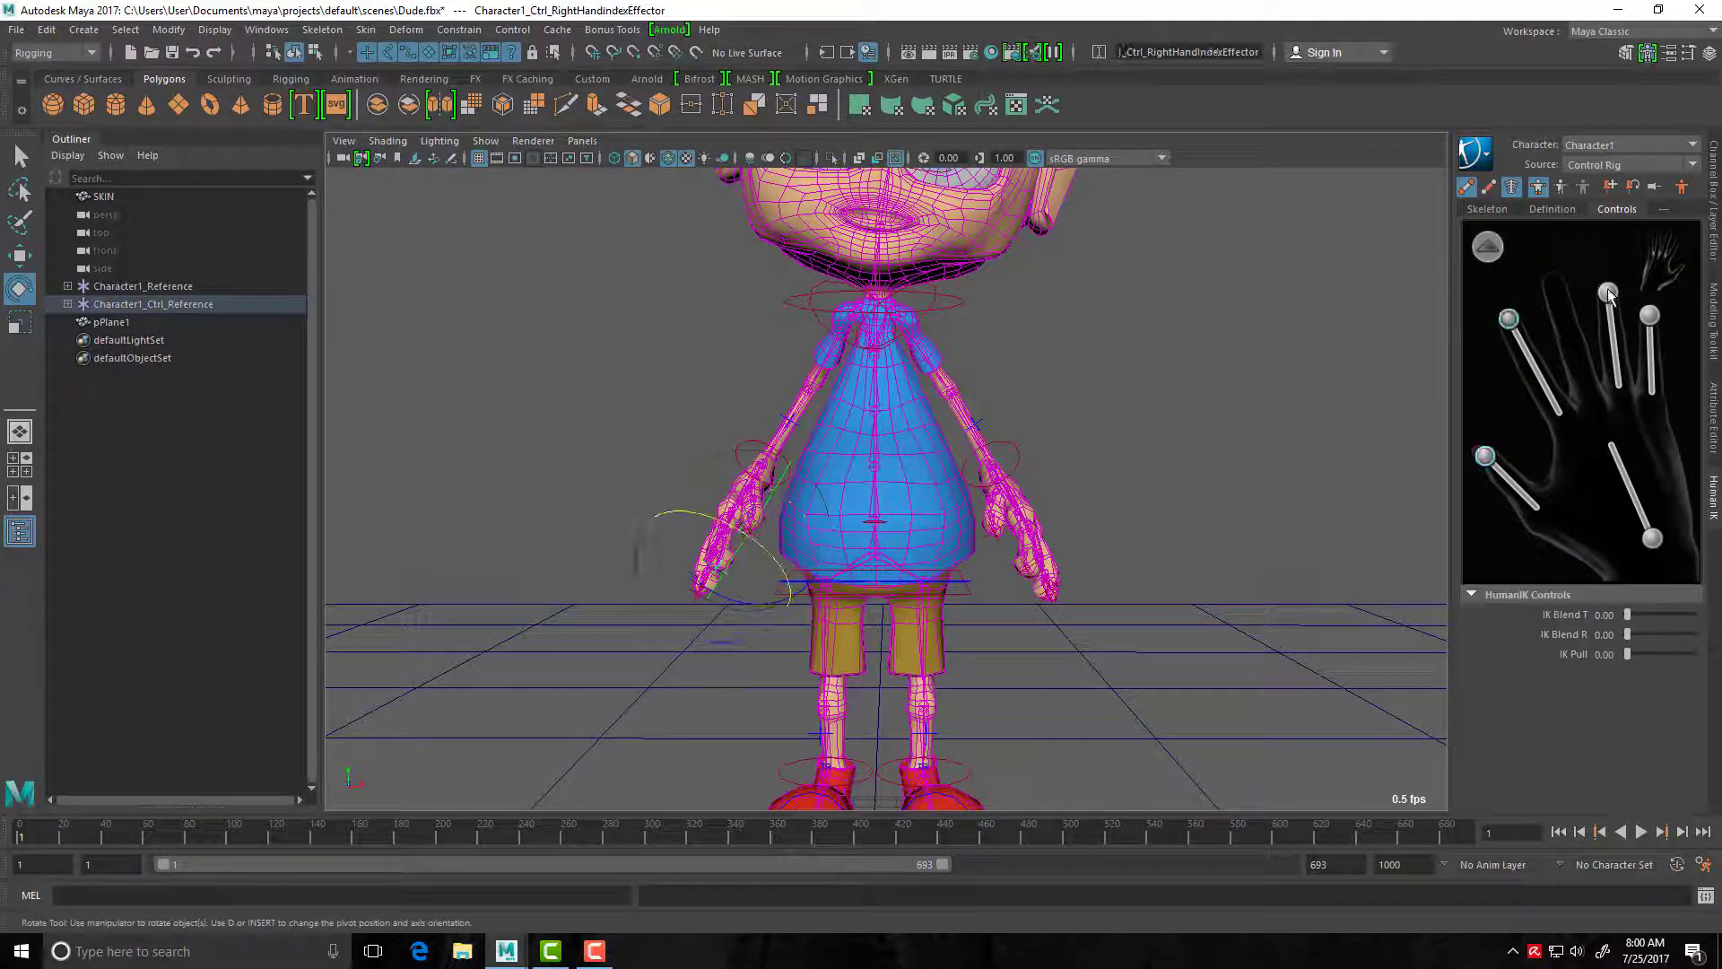
pyautogui.click(1609, 293)
pyautogui.click(1649, 315)
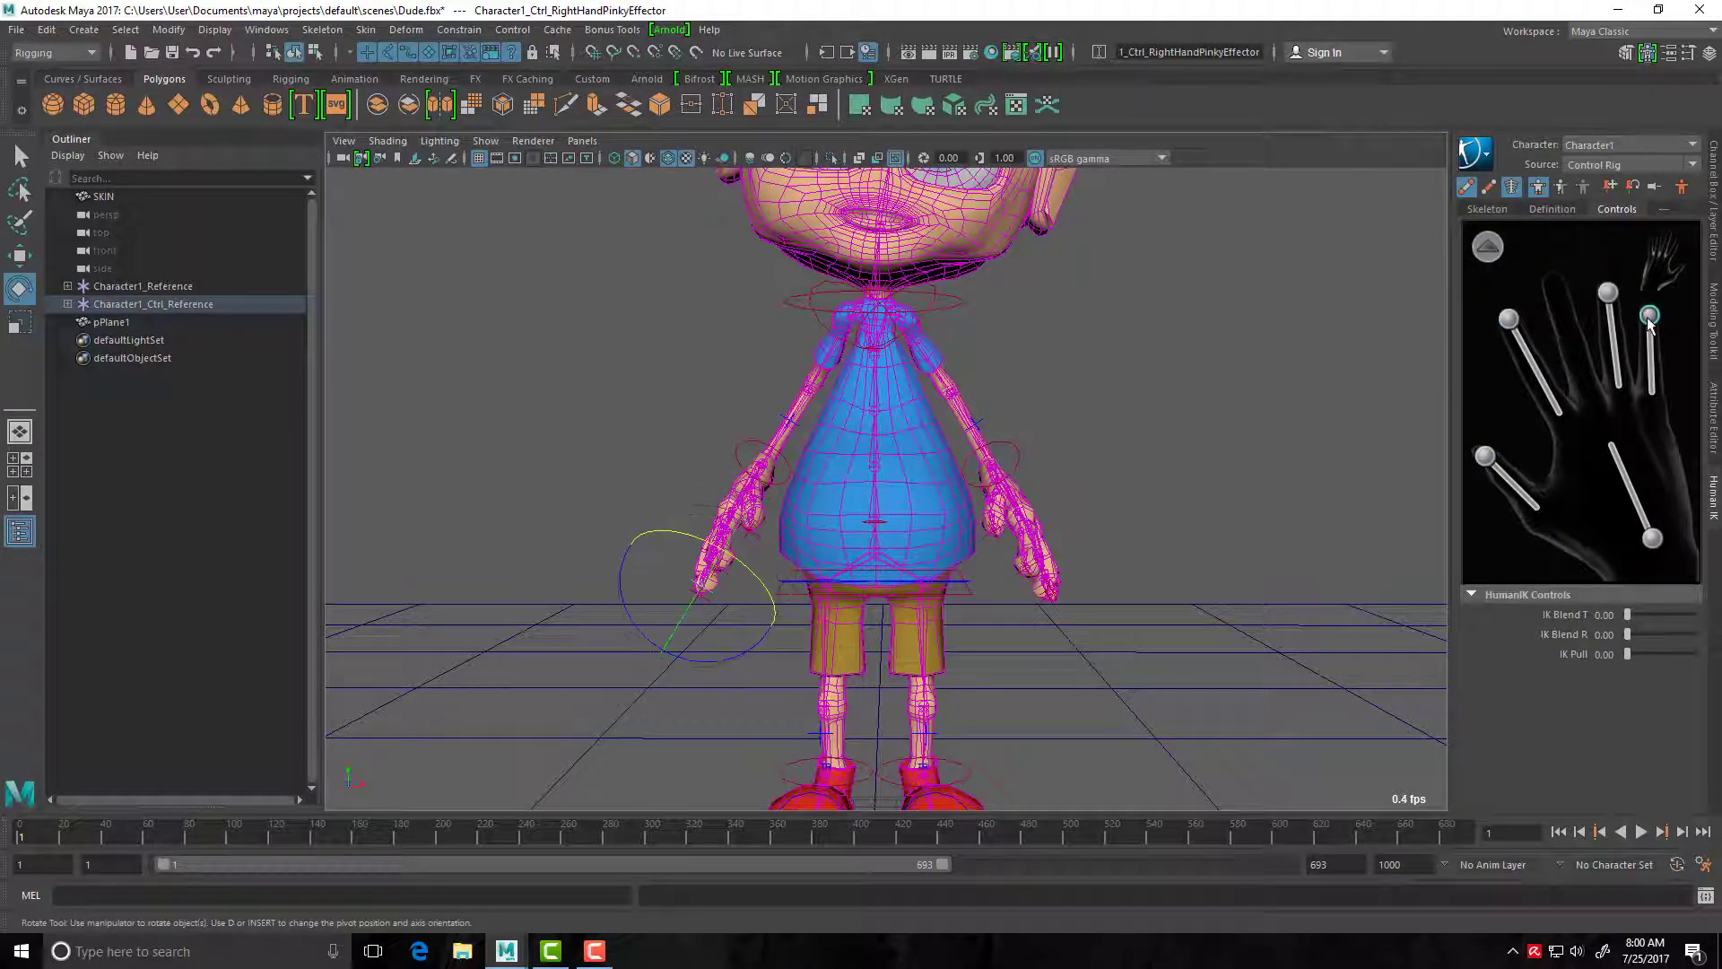
pyautogui.click(1487, 249)
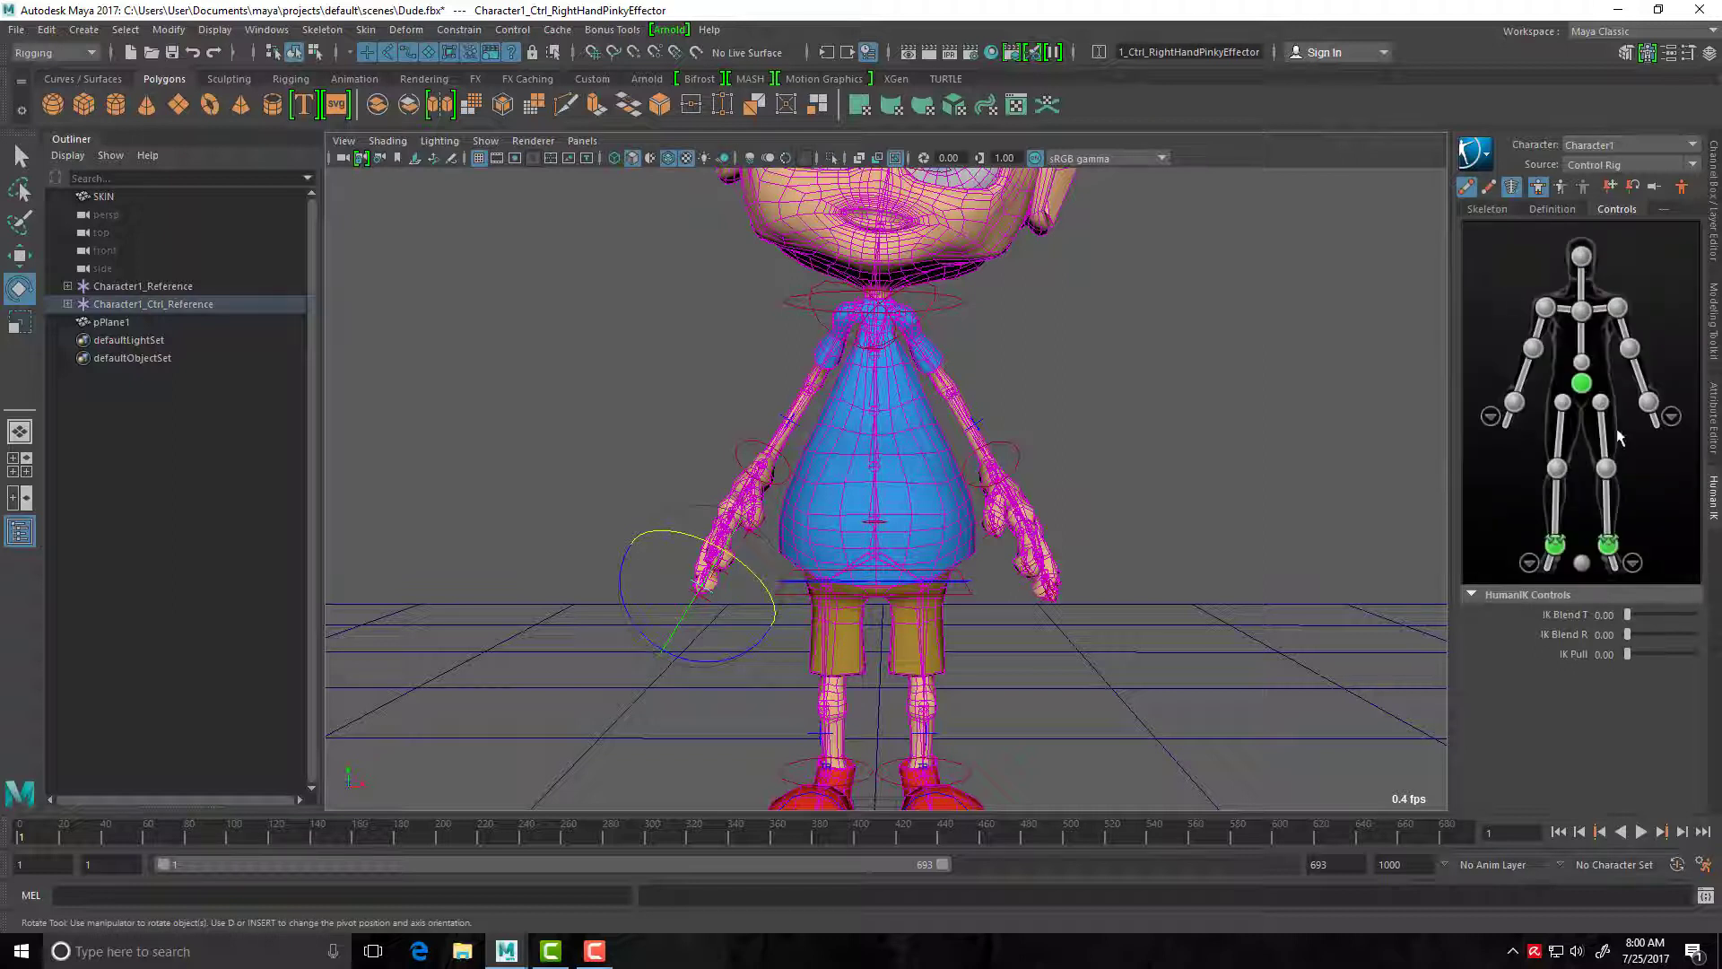
# Examine the right foot's detailed effectors in the HumanIK controls and return to the full-body view.
pyautogui.click(1530, 562)
pyautogui.click(1551, 283)
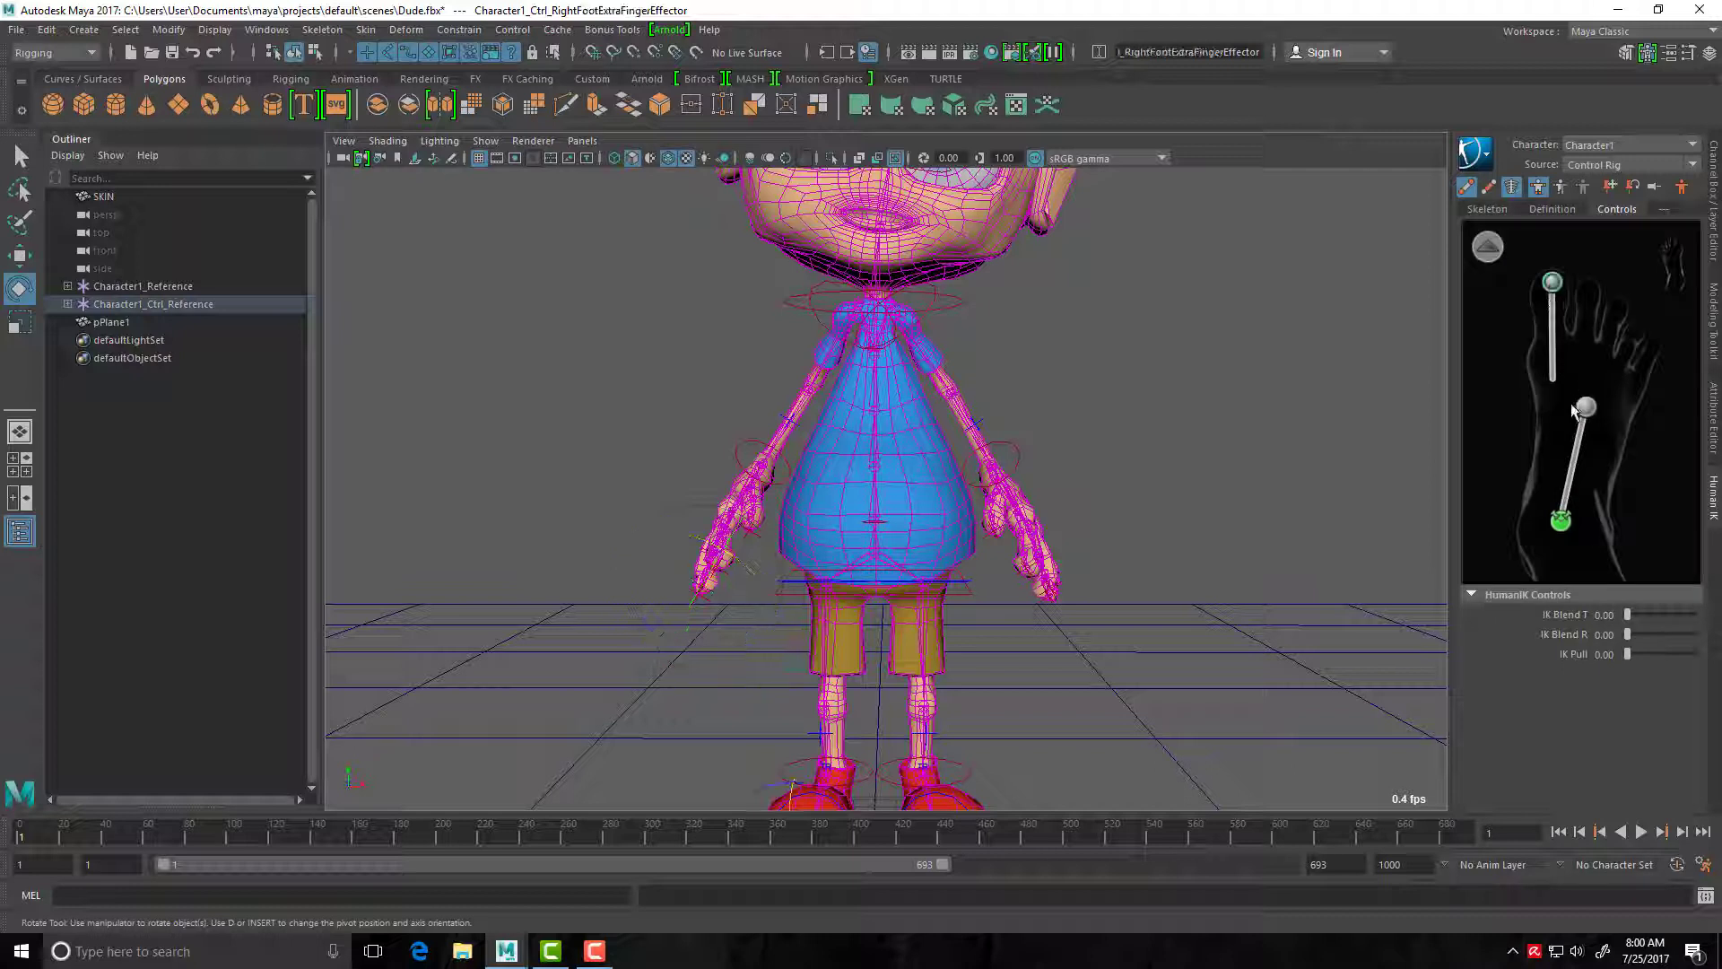
pyautogui.click(1488, 248)
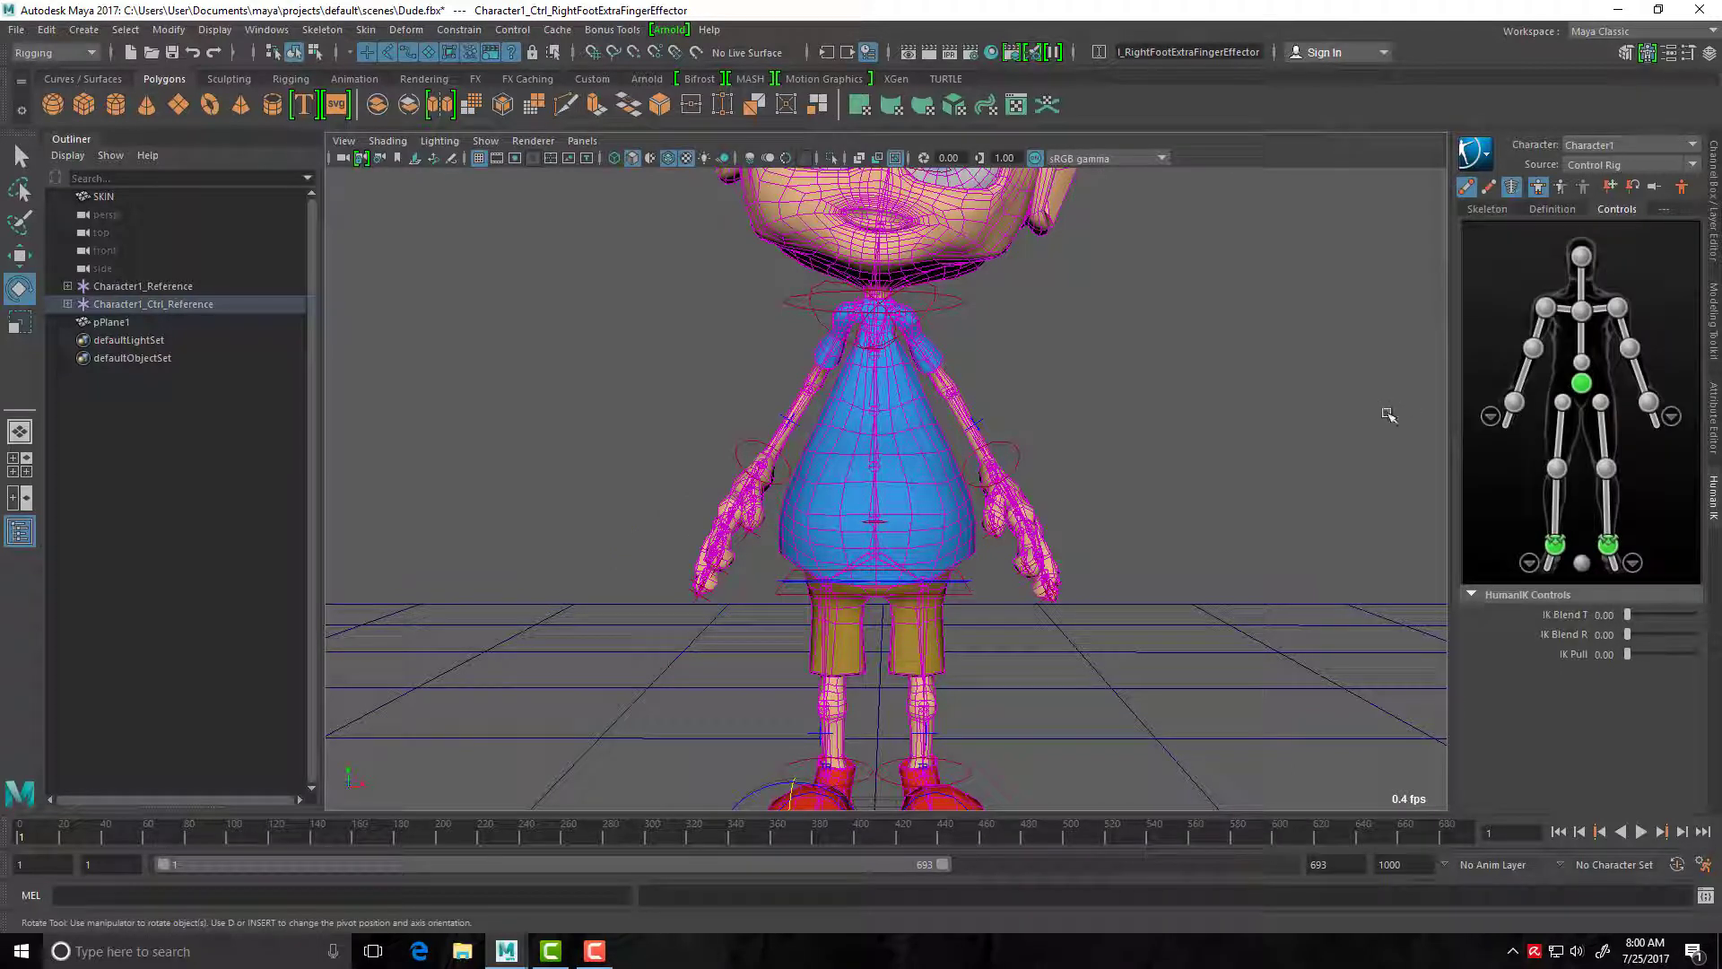
# Preview the rig with IK hidden and with FK shown, restore both displays, and hide the skeleton.
pyautogui.click(1470, 189)
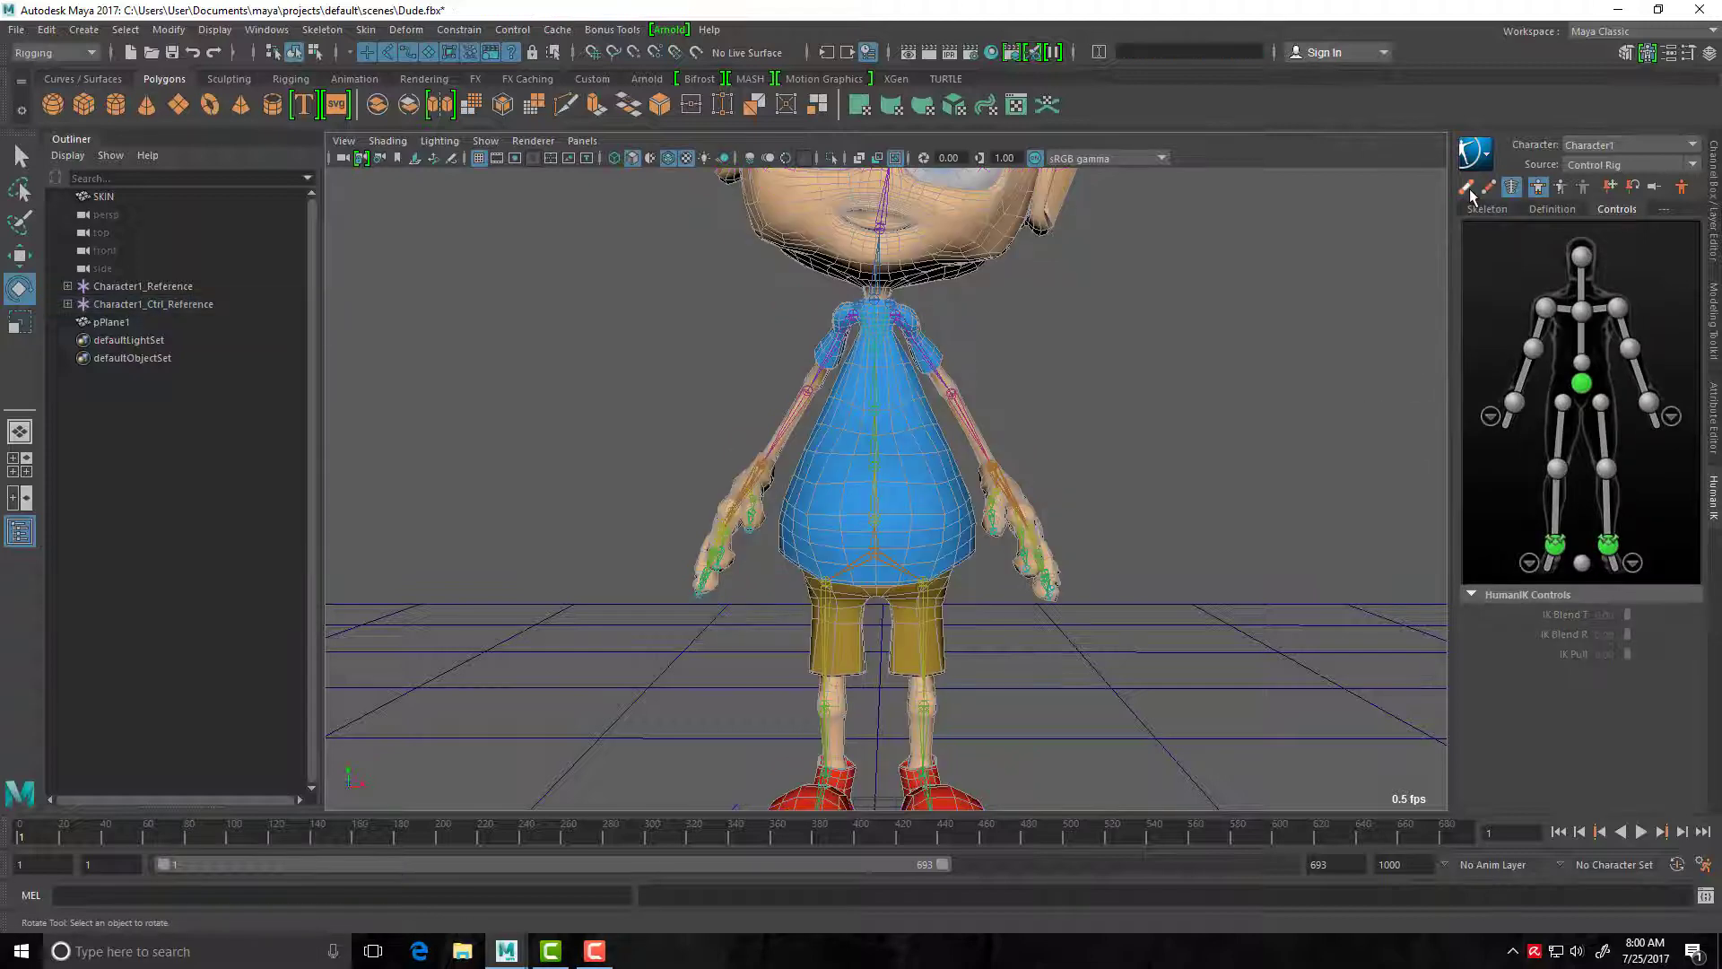
pyautogui.click(1470, 190)
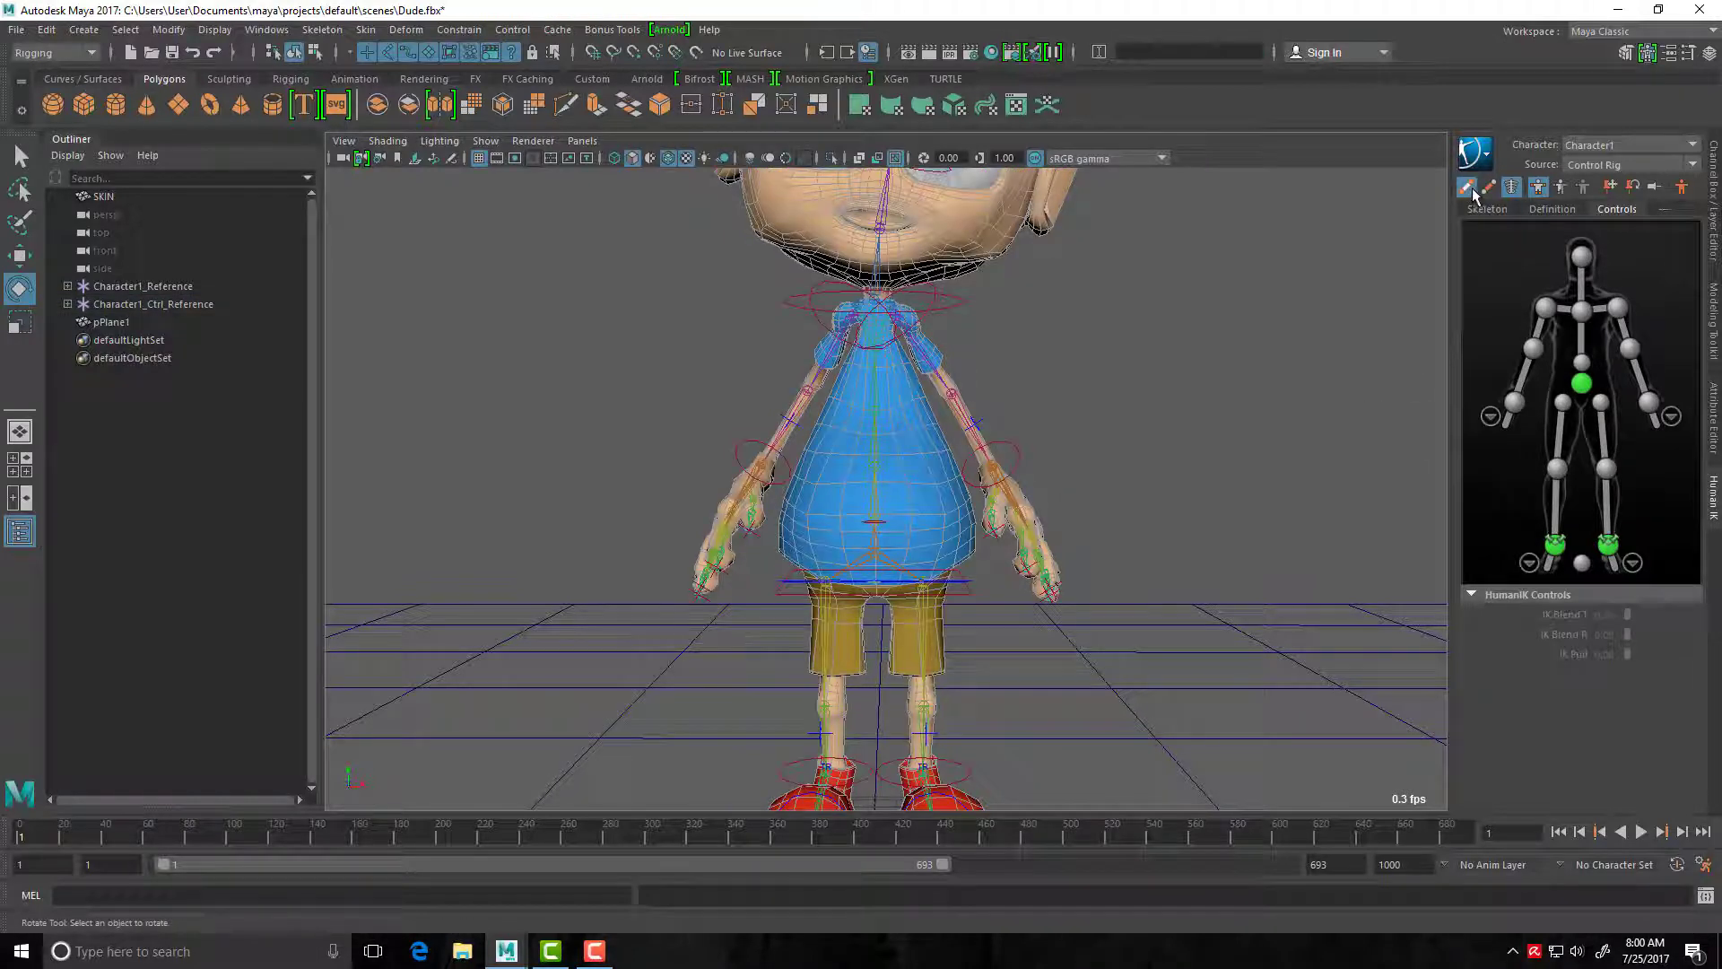
pyautogui.click(1490, 187)
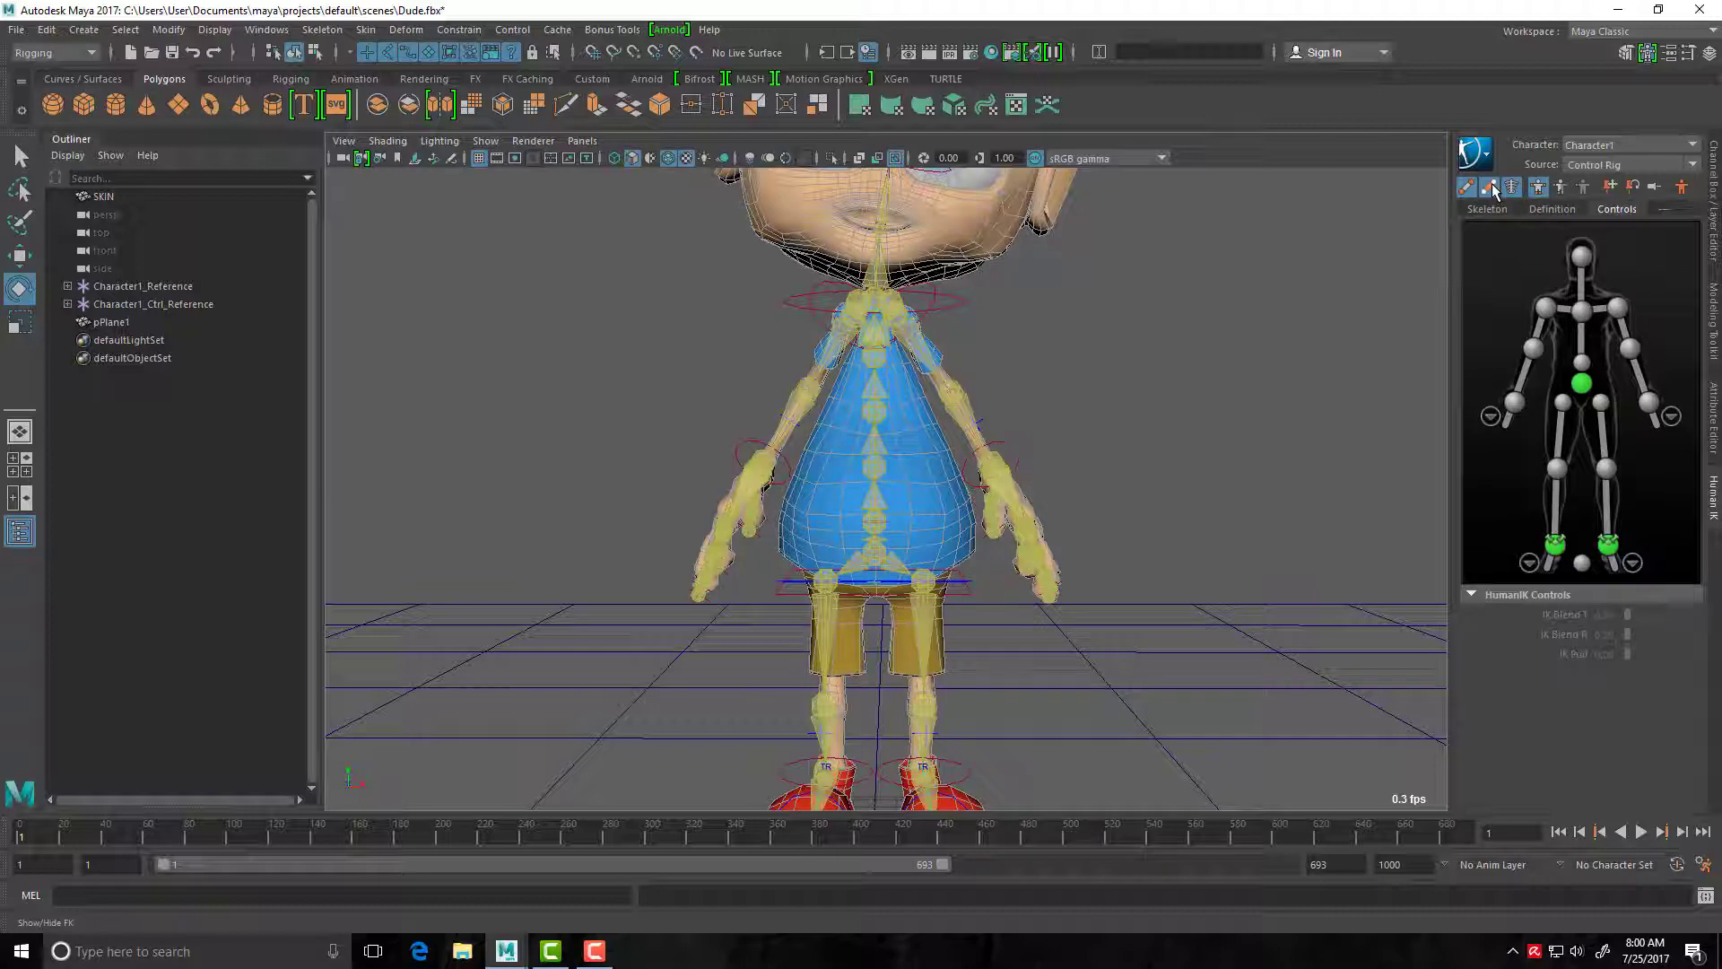
pyautogui.click(1494, 191)
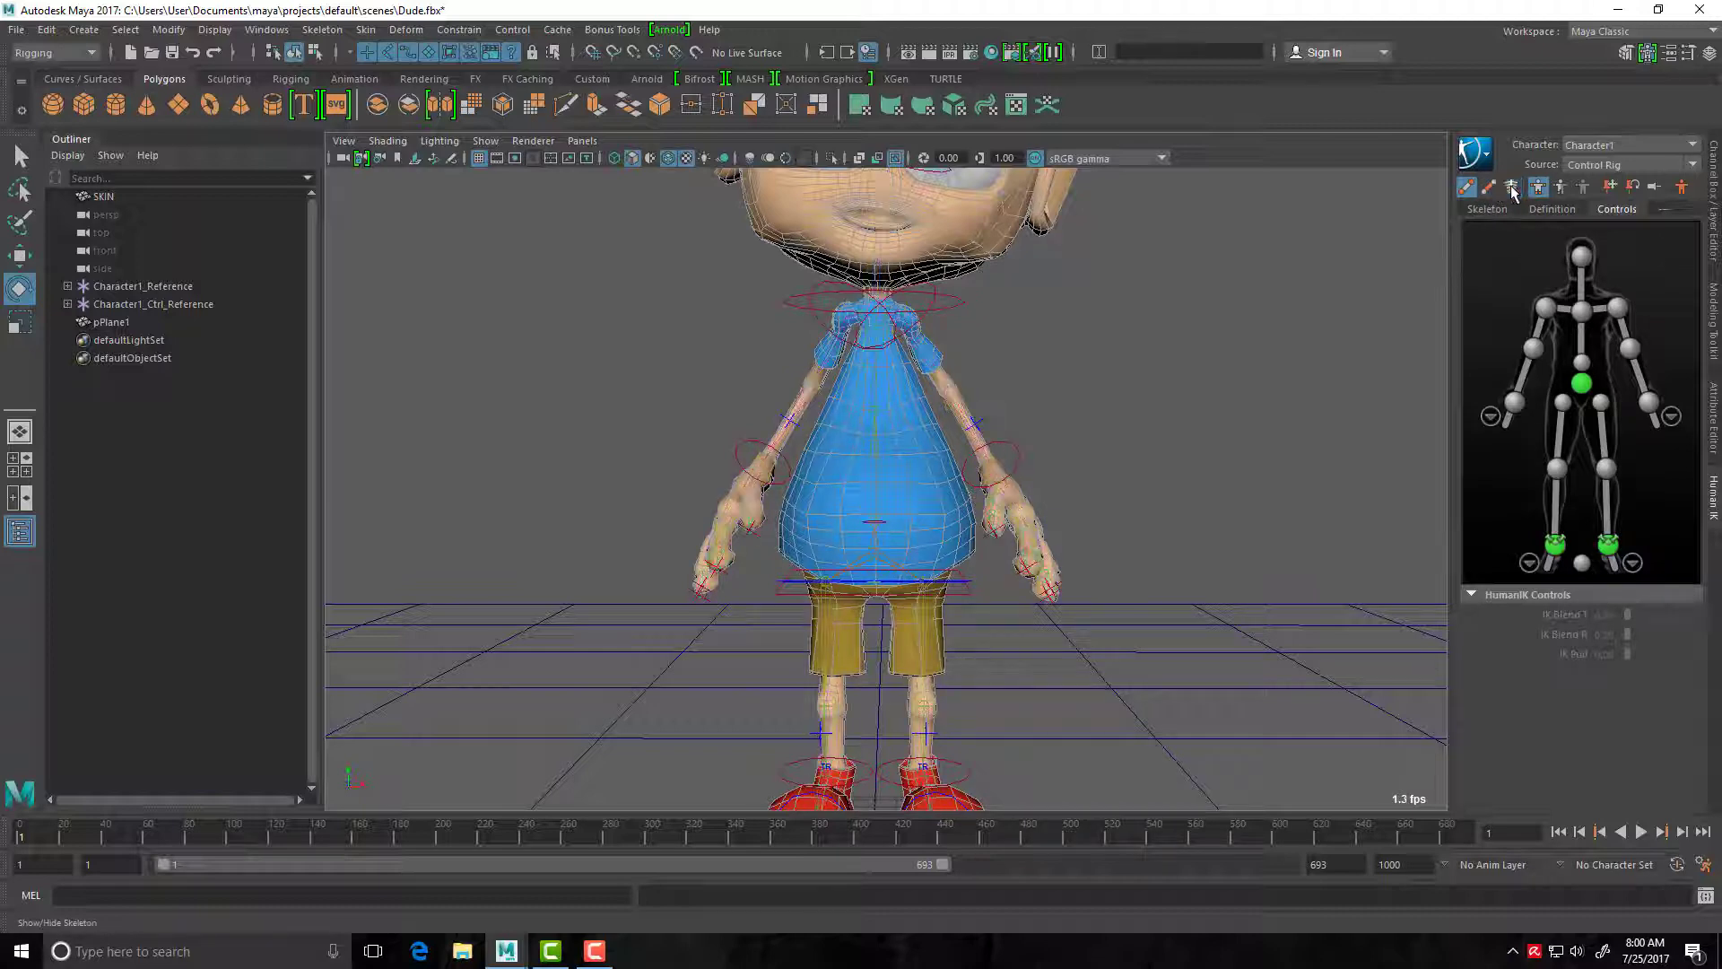
pyautogui.click(1511, 186)
pyautogui.click(1512, 187)
# Test Full Body mode by moving the left wrist effector so the whole character follows.
pyautogui.click(1000, 456)
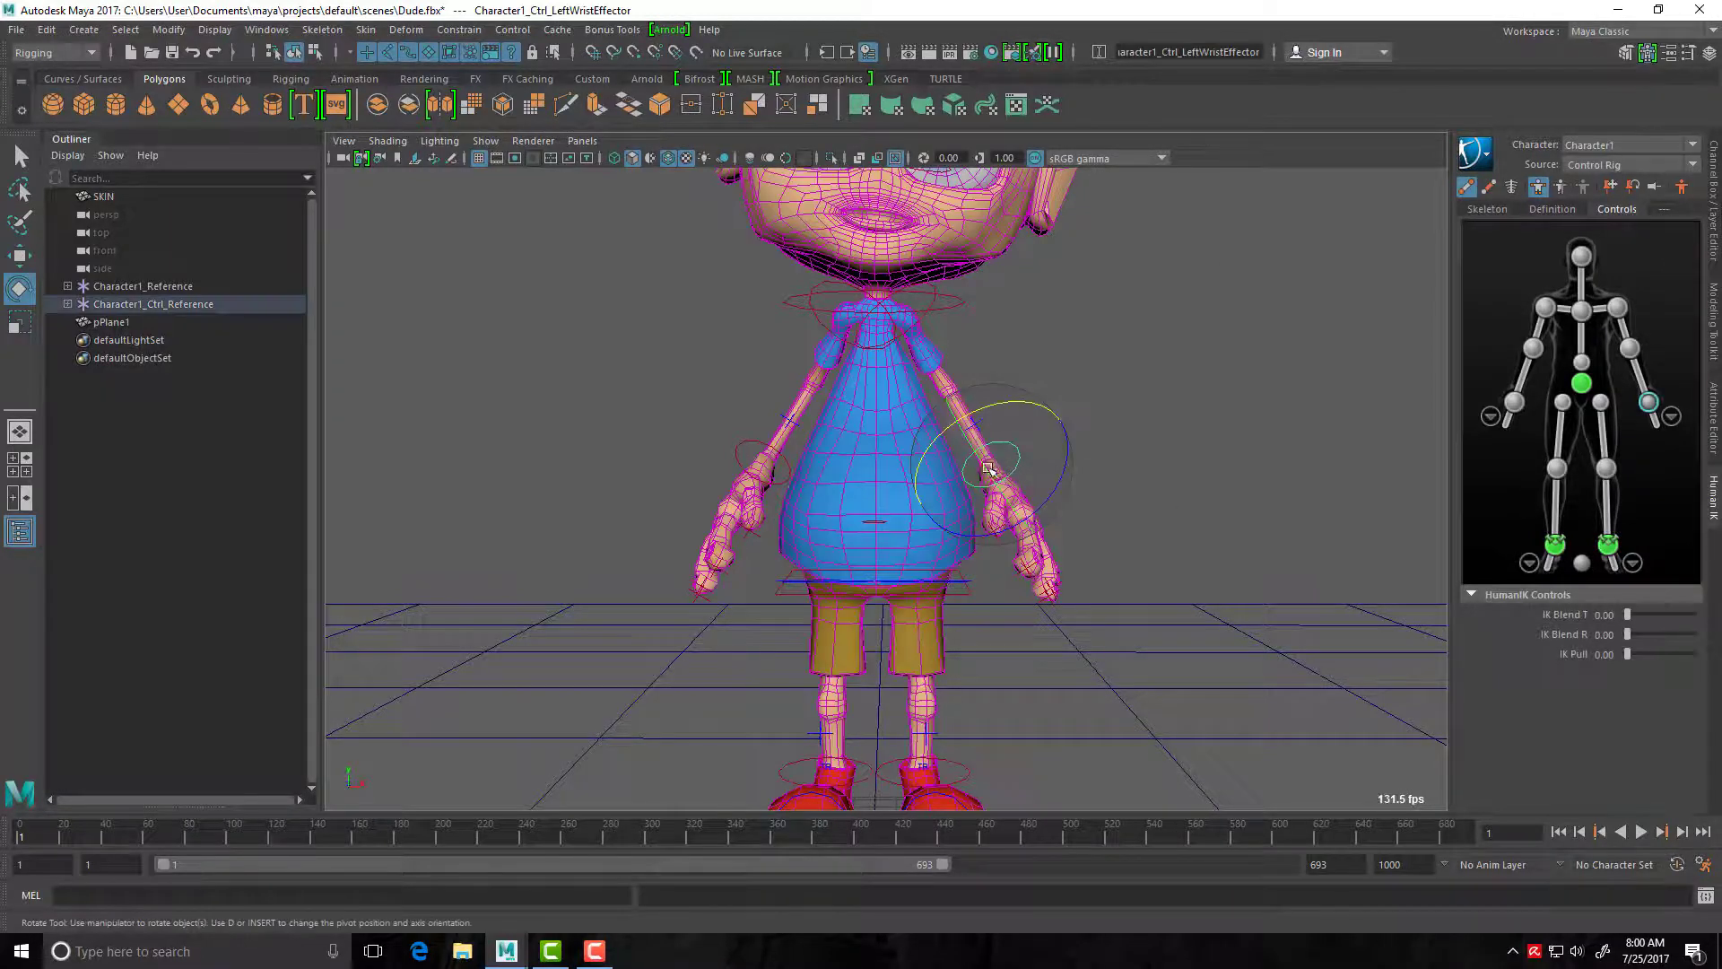
pyautogui.click(1540, 186)
pyautogui.press('w')
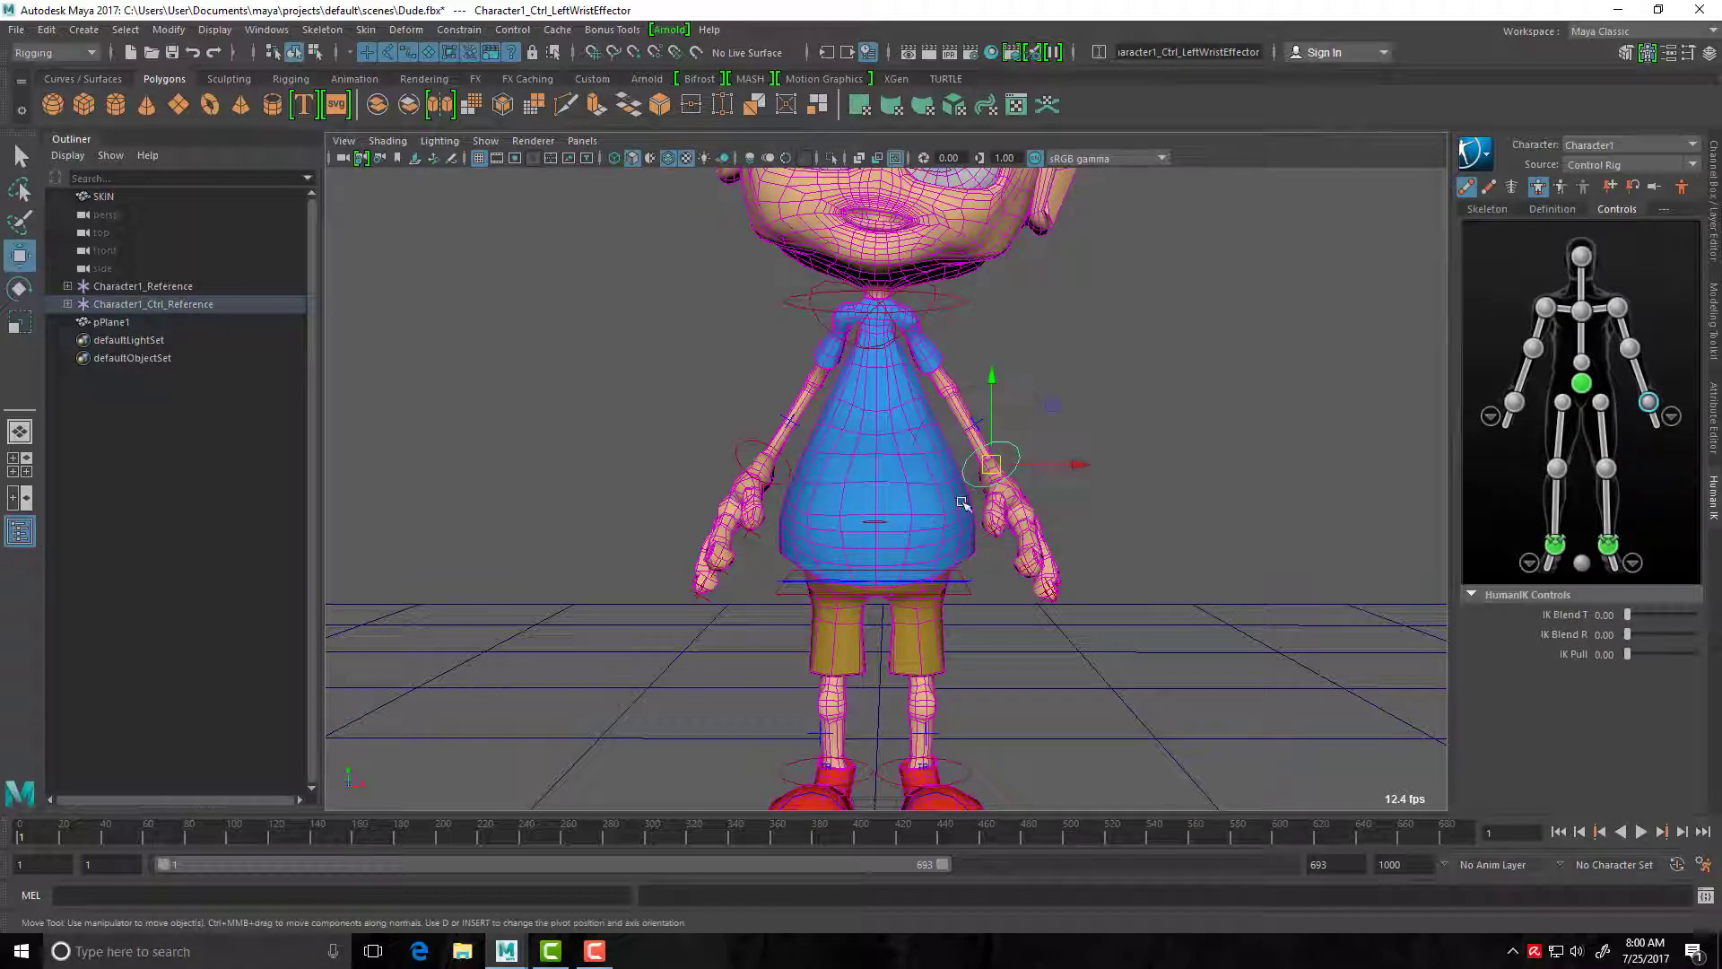
pyautogui.moveTo(1003, 469)
pyautogui.mouseDown()
pyautogui.moveTo(1077, 503)
pyautogui.moveTo(1121, 462)
pyautogui.moveTo(1112, 538)
pyautogui.moveTo(998, 478)
pyautogui.moveTo(1113, 538)
pyautogui.moveTo(1009, 498)
pyautogui.moveTo(1004, 470)
pyautogui.mouseUp()
pyautogui.scroll(-3, 1110, 541)
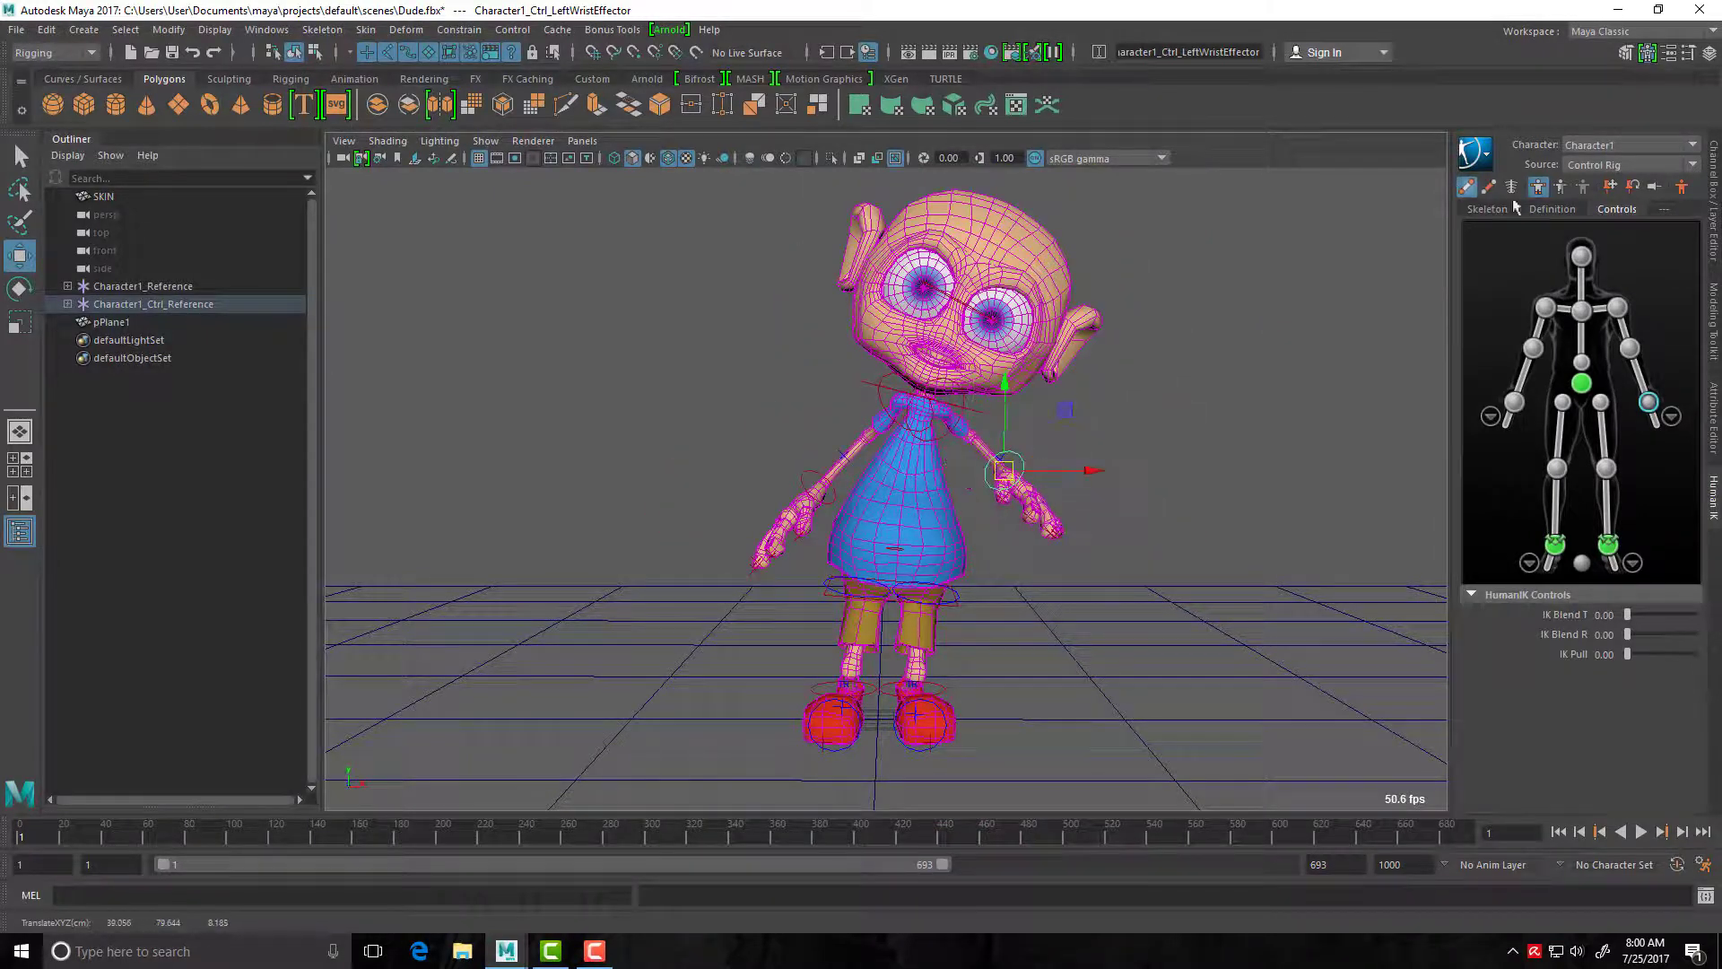
# Test Body Part mode by moving the left wrist effector down and outward, and restore Full Body mode and the stance pose.
pyautogui.click(1560, 185)
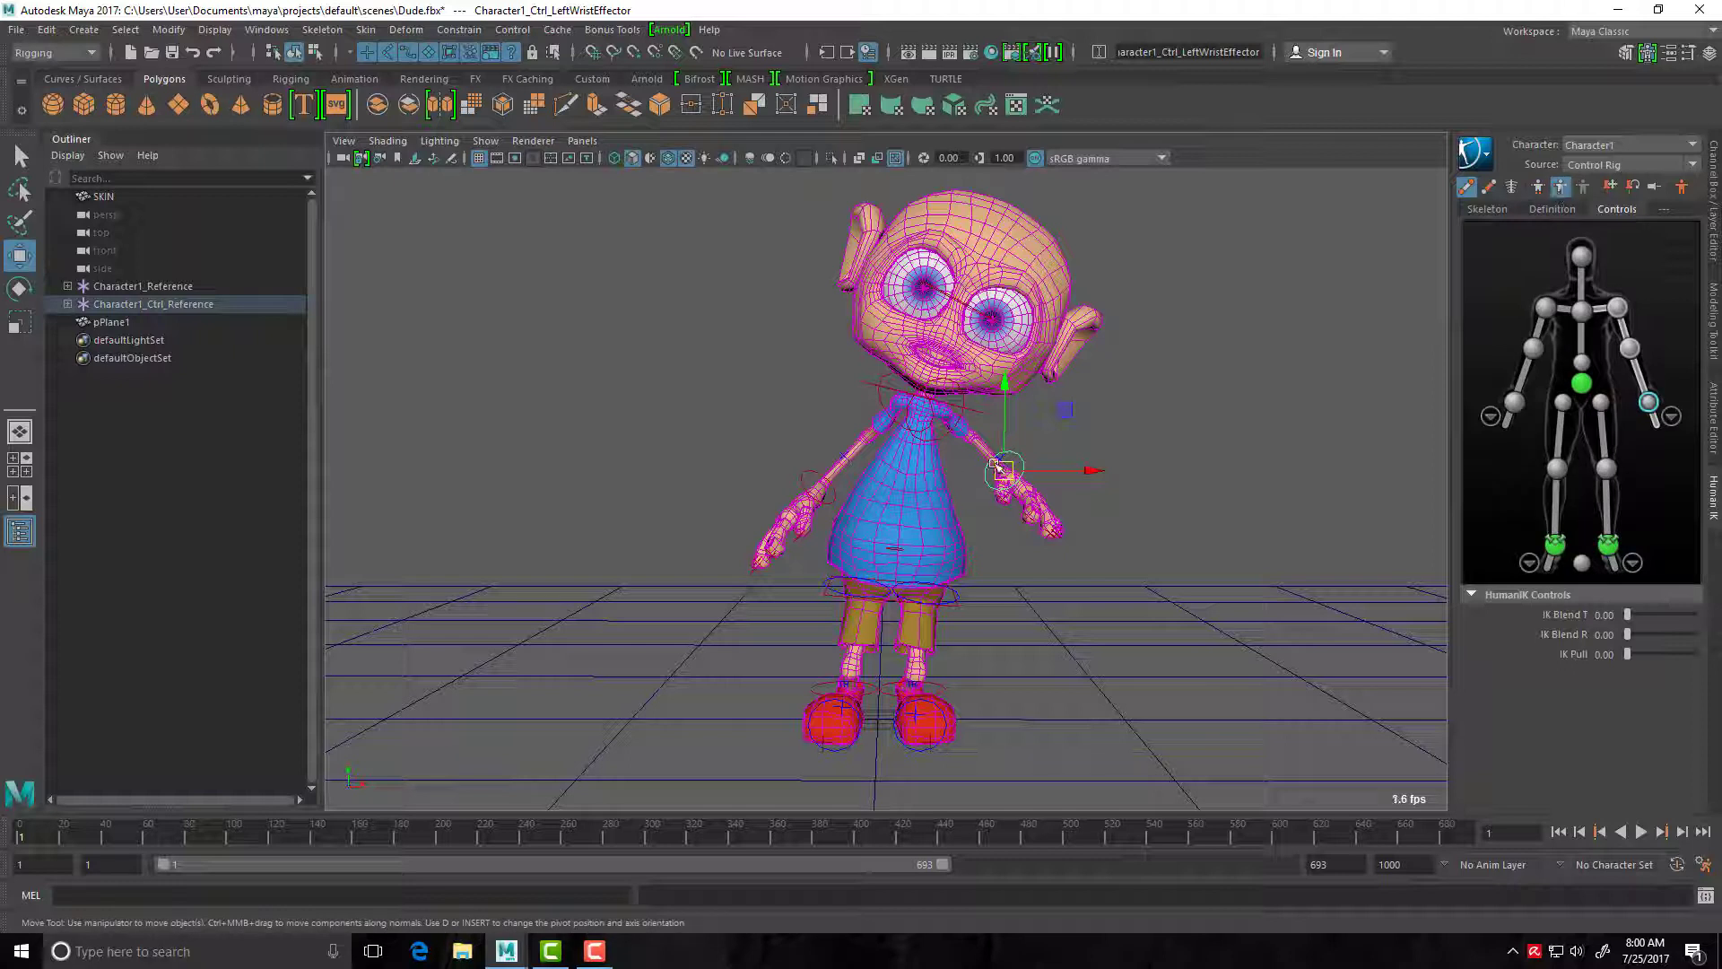
pyautogui.moveTo(997, 470)
pyautogui.mouseDown()
pyautogui.moveTo(948, 460)
pyautogui.moveTo(1069, 536)
pyautogui.moveTo(1022, 487)
pyautogui.mouseUp()
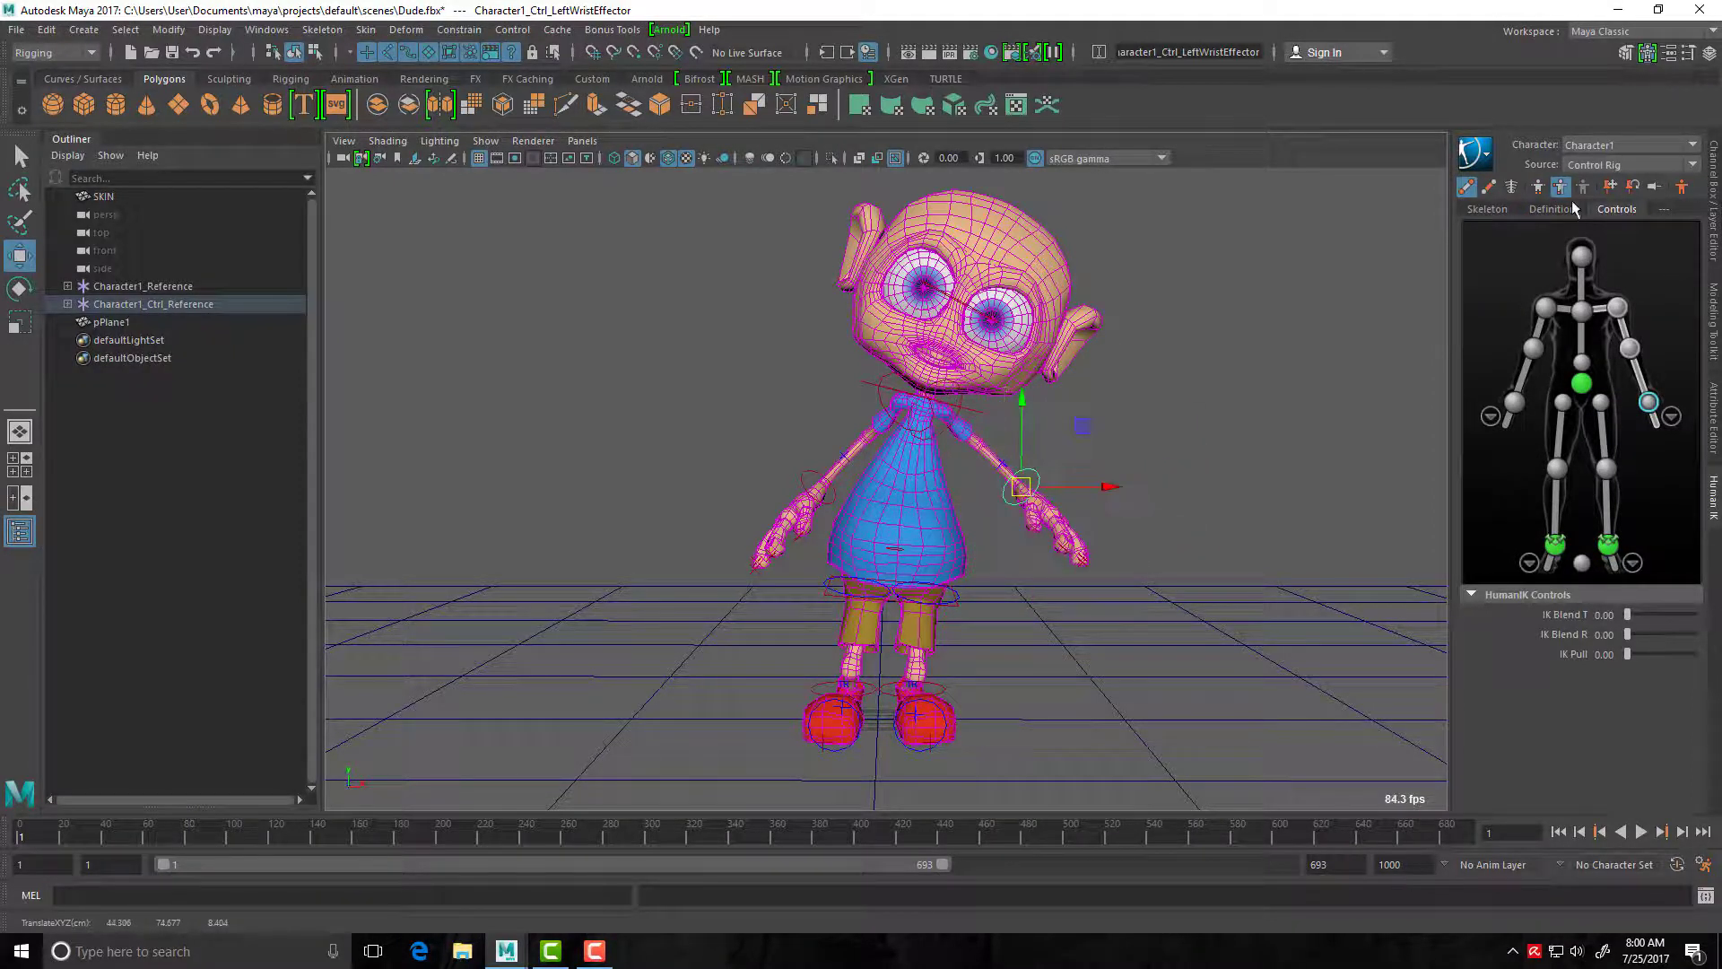
pyautogui.click(1539, 185)
pyautogui.click(1682, 186)
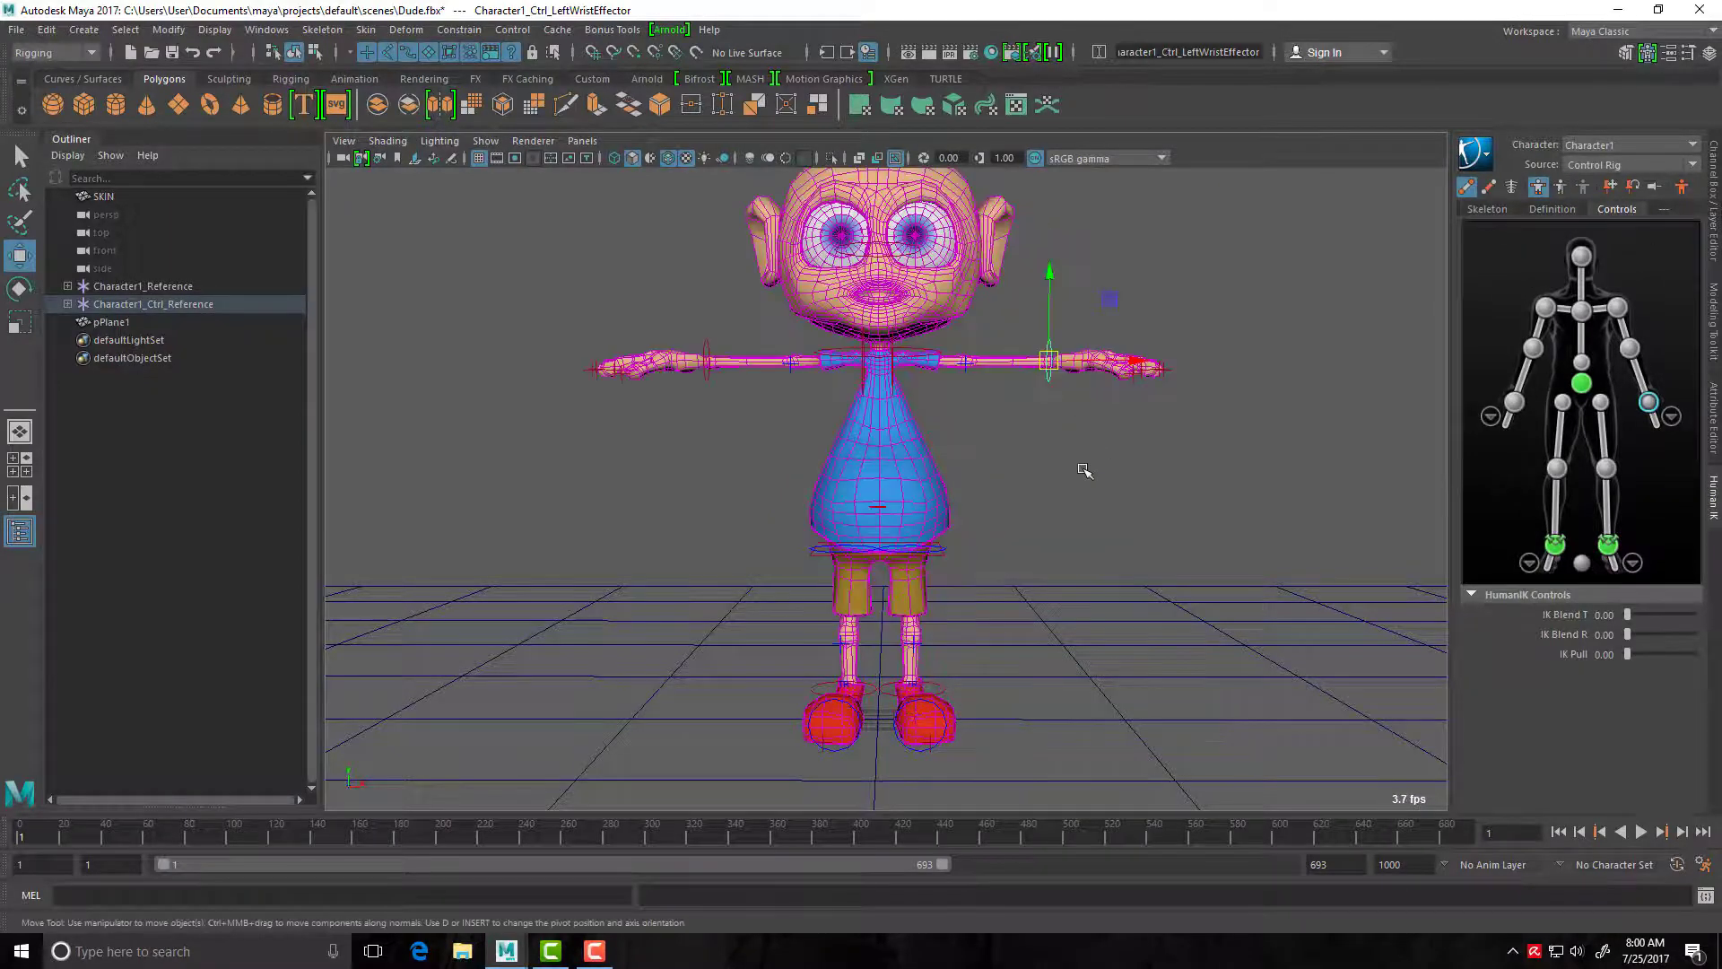
# Move the hips effector around to test the body's motion with both ankles pinned.
pyautogui.scroll(-2, 1113, 472)
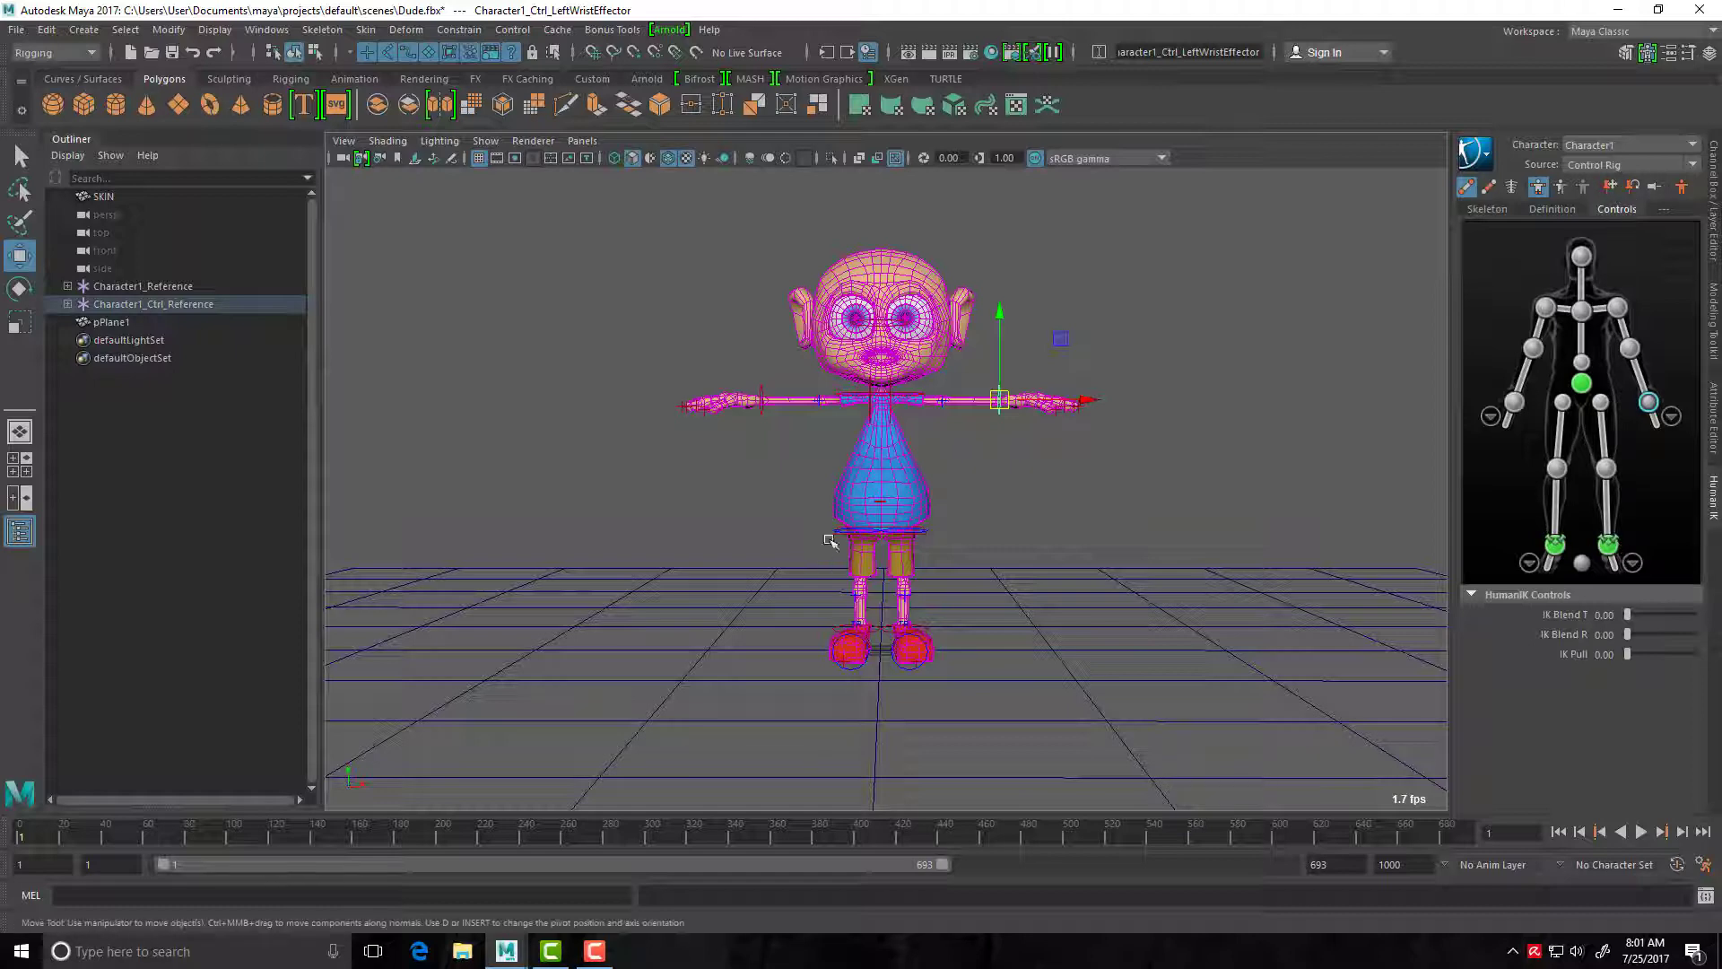
pyautogui.scroll(3, 927, 538)
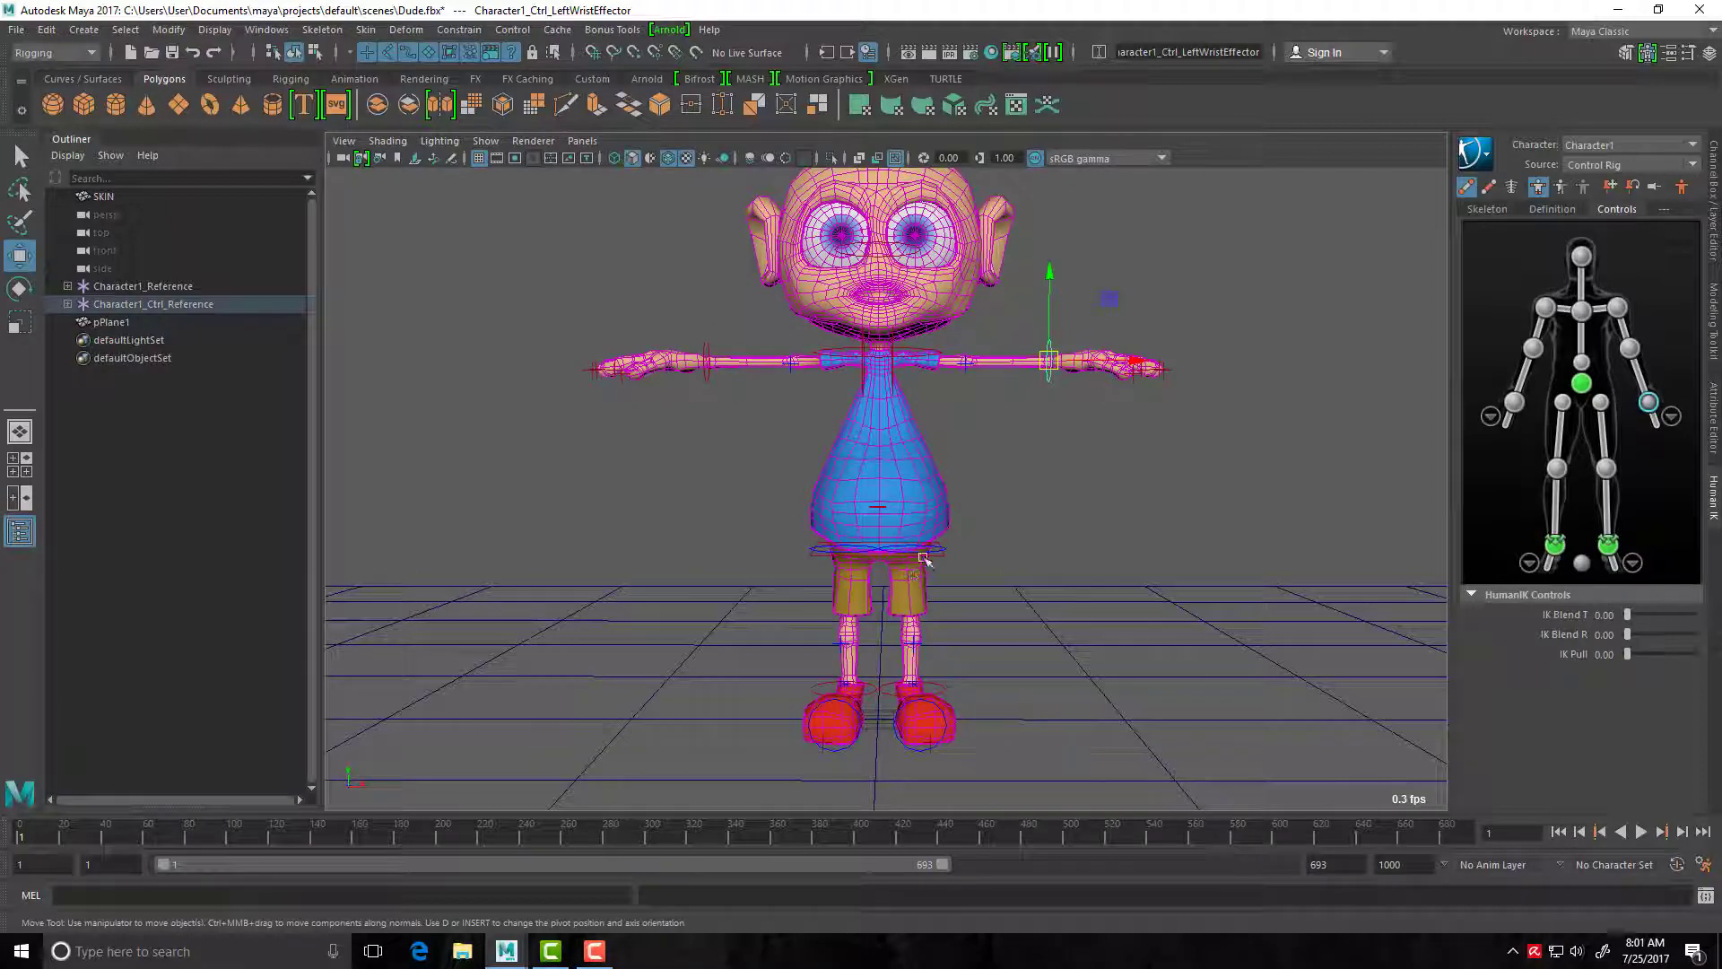
pyautogui.click(941, 556)
pyautogui.moveTo(879, 551)
pyautogui.mouseDown()
pyautogui.moveTo(899, 577)
pyautogui.moveTo(867, 525)
pyautogui.moveTo(880, 513)
pyautogui.moveTo(820, 538)
pyautogui.moveTo(897, 543)
pyautogui.moveTo(881, 552)
pyautogui.mouseUp()
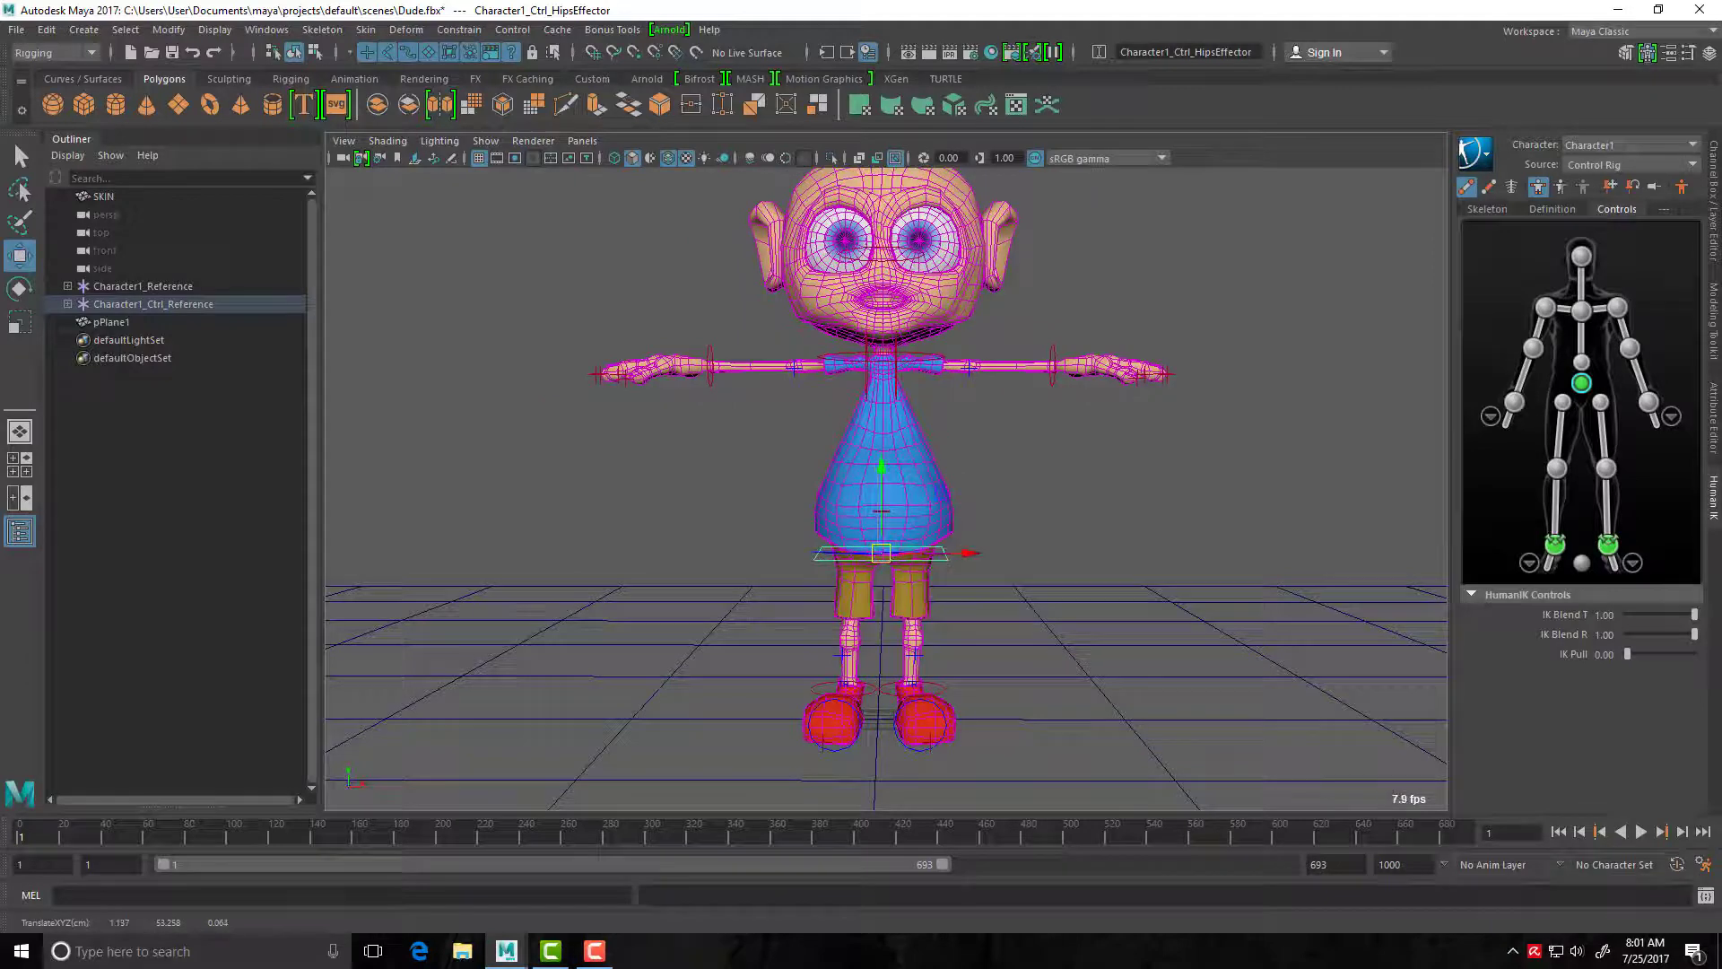
# Unpin the right ankle effector in translation and rotation, and move the hips effector to test the released foot.
pyautogui.click(1557, 546)
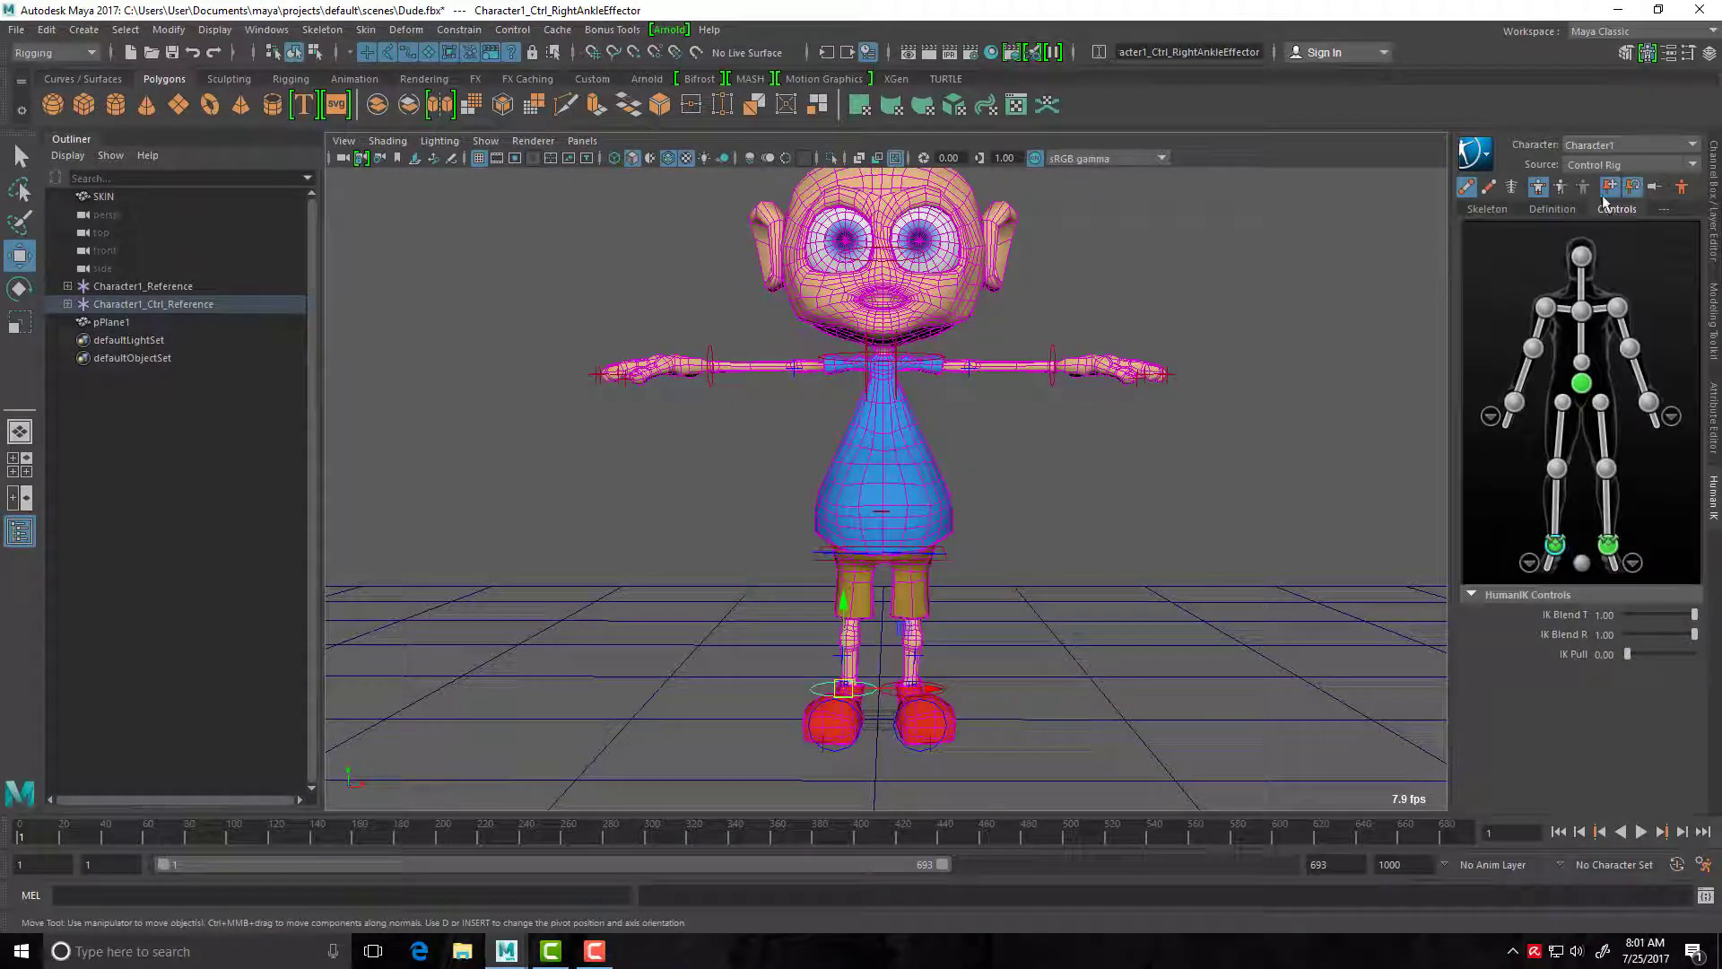
pyautogui.click(926, 582)
pyautogui.moveTo(878, 556)
pyautogui.mouseDown()
pyautogui.moveTo(869, 627)
pyautogui.moveTo(876, 547)
pyautogui.mouseUp()
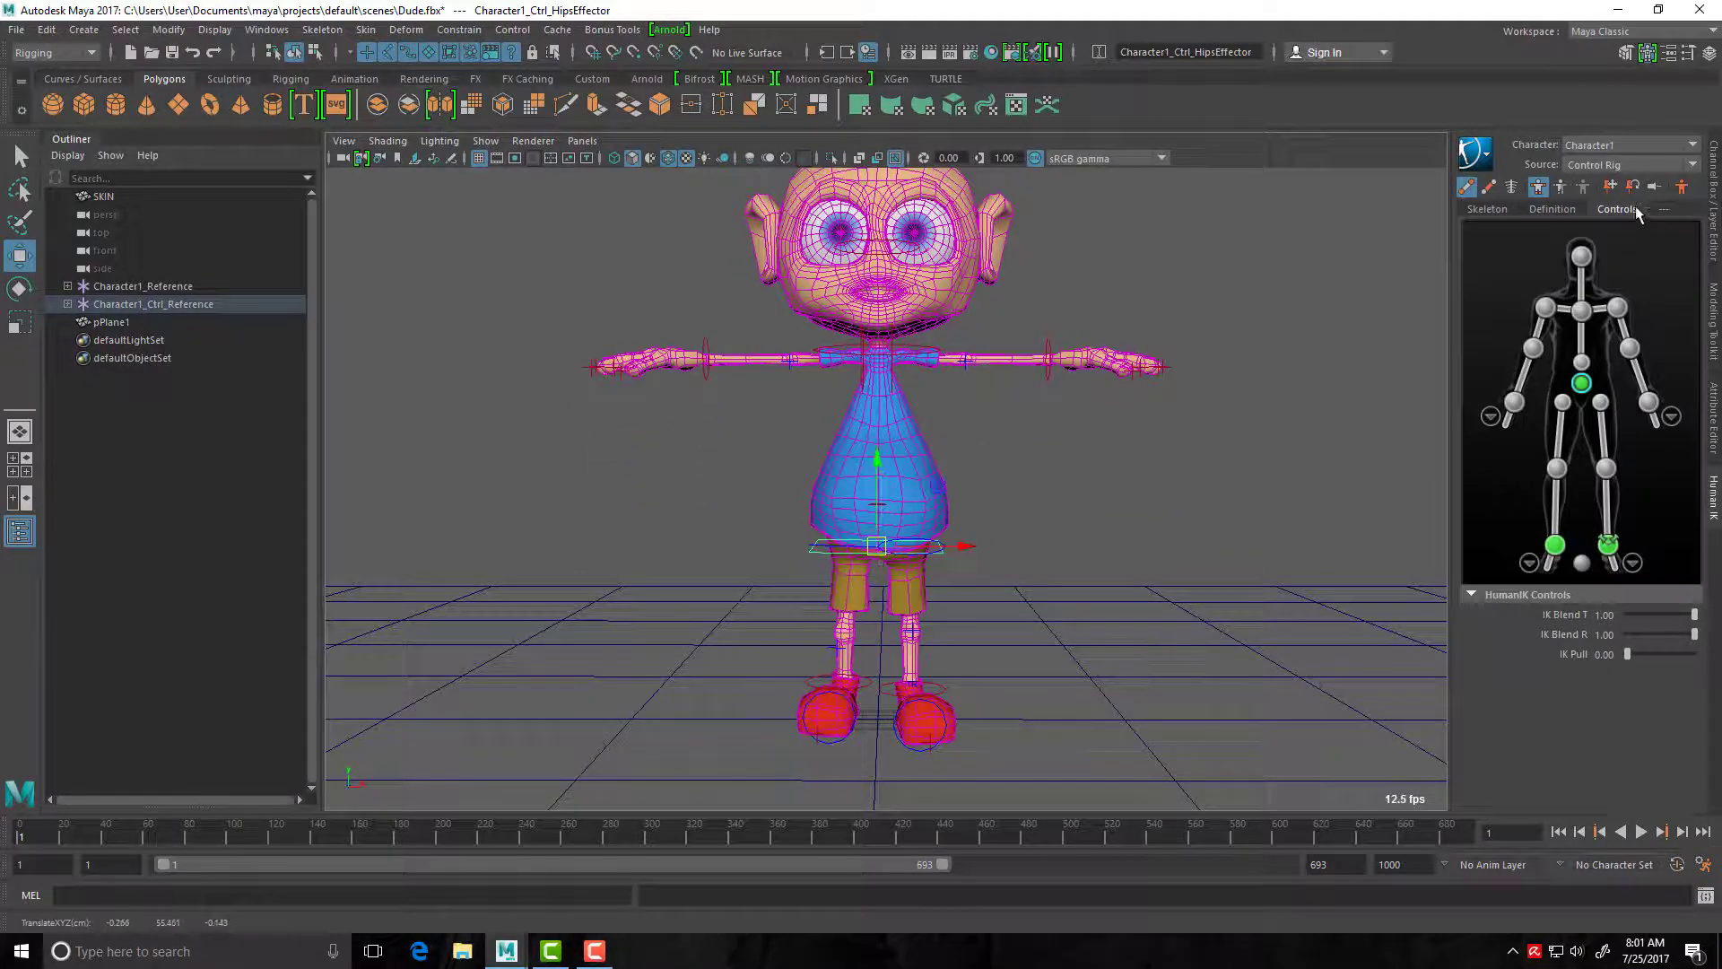
# Pin the hips and right ankle effectors in translation and rotation, and return the character to its stance pose.
pyautogui.click(1610, 187)
pyautogui.click(1632, 186)
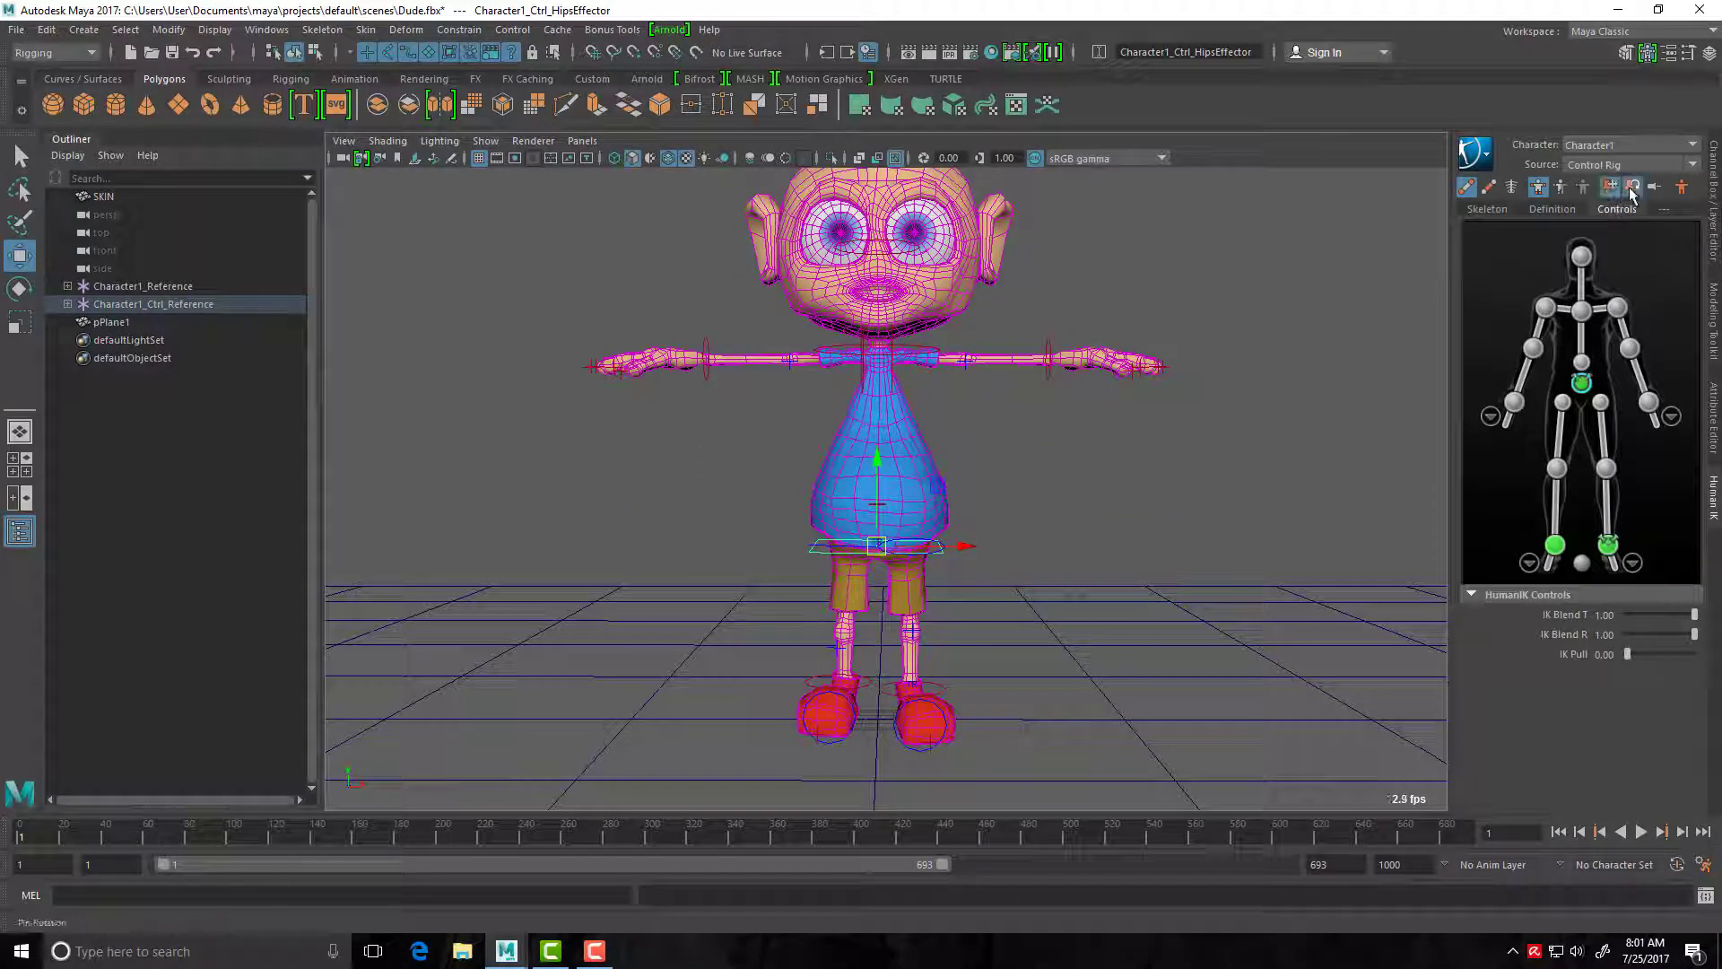
pyautogui.click(1555, 549)
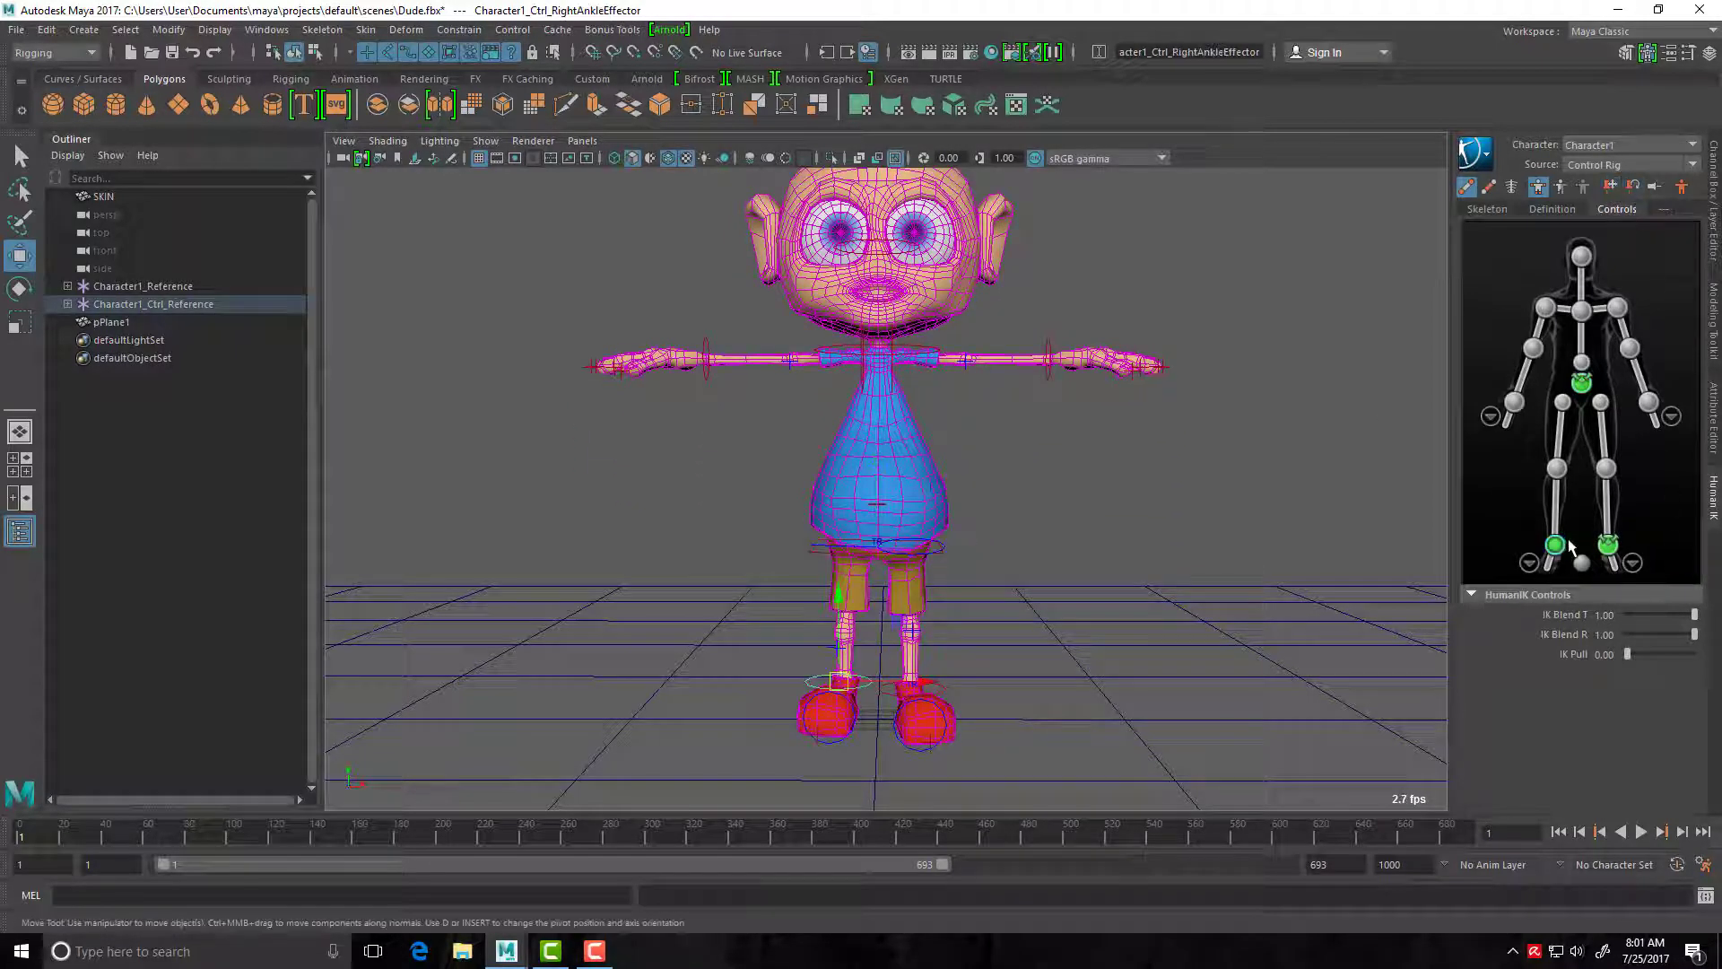
pyautogui.click(1629, 190)
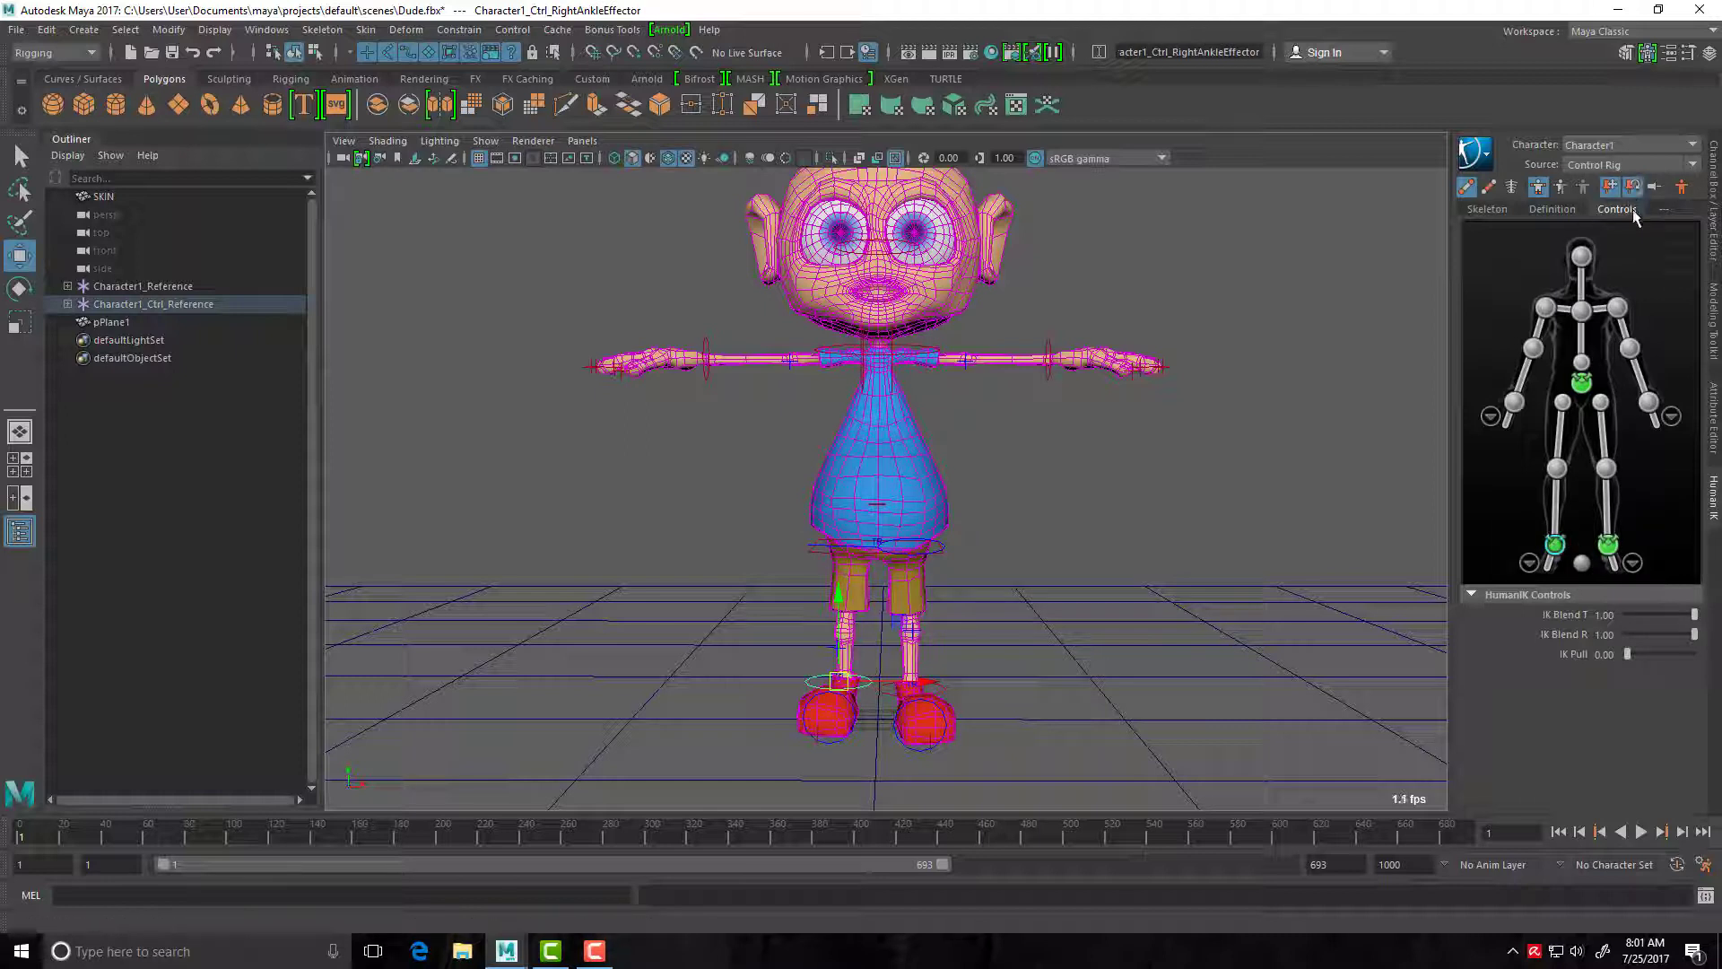
pyautogui.click(1681, 188)
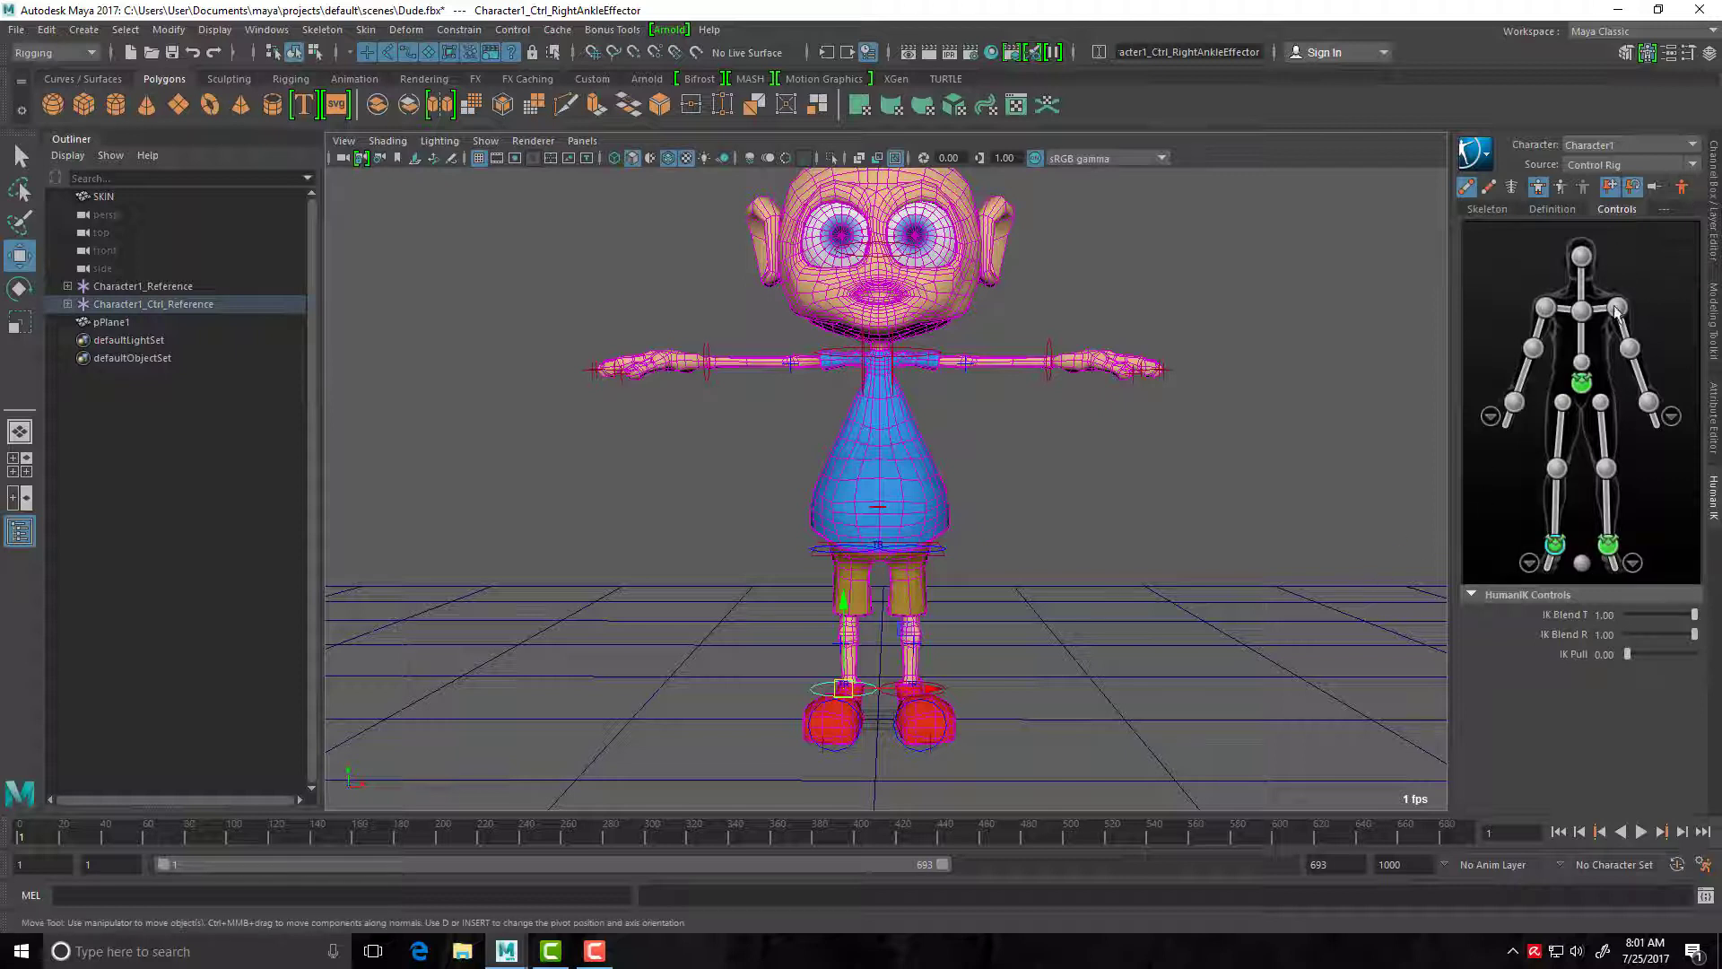
# Select all of the character's effectors, set their IK Blend T and IK Blend R to 1.00, and deselect them.
pyautogui.doubleClick(1503, 256)
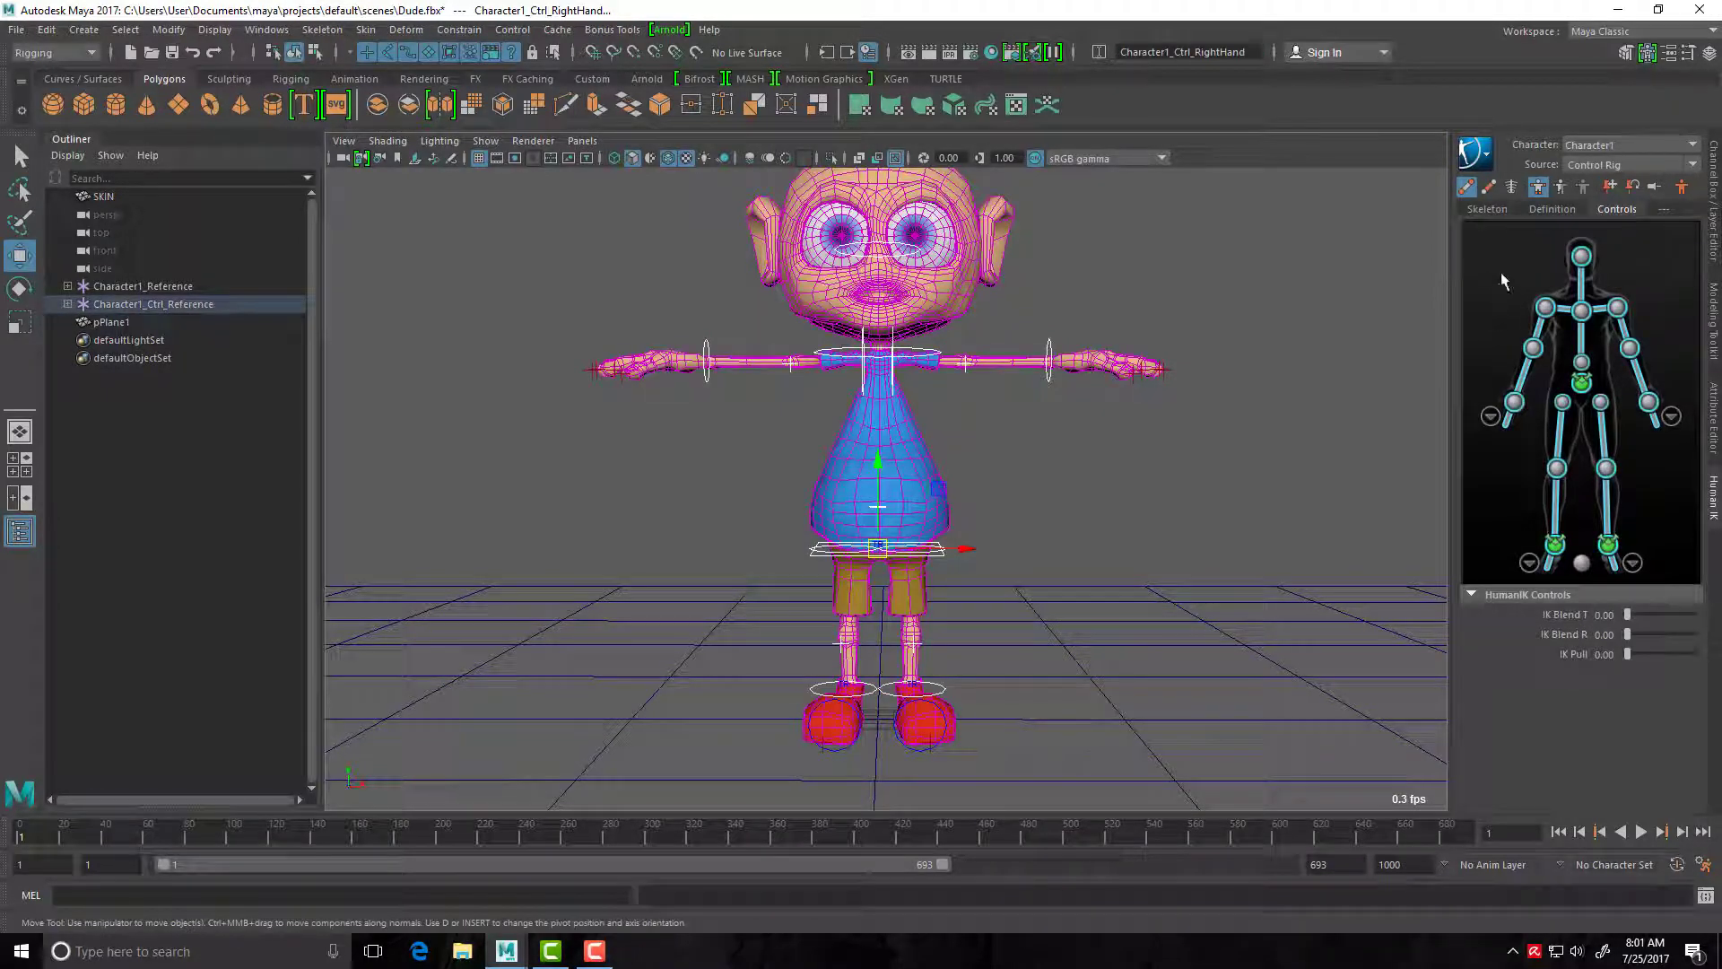
pyautogui.doubleClick(1520, 261)
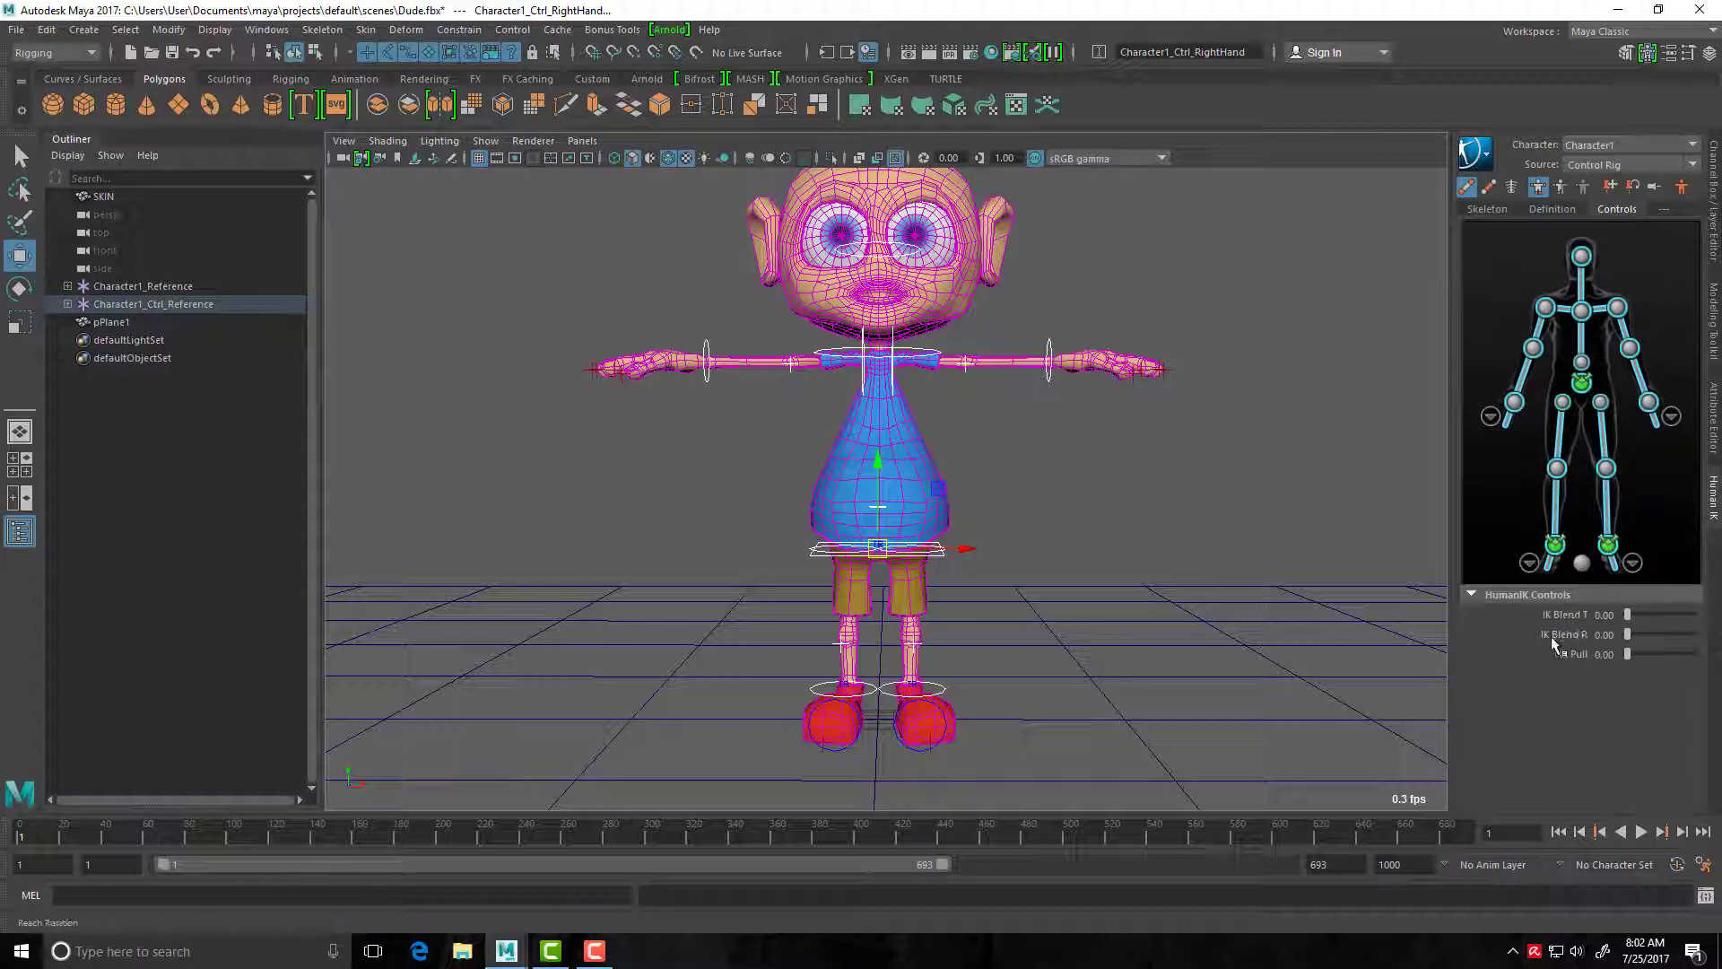
pyautogui.moveTo(1625, 614); pyautogui.dragTo(1694, 615)
pyautogui.moveTo(1694, 615); pyautogui.dragTo(1630, 617)
pyautogui.click(1629, 616)
pyautogui.moveTo(1626, 635); pyautogui.dragTo(1704, 639)
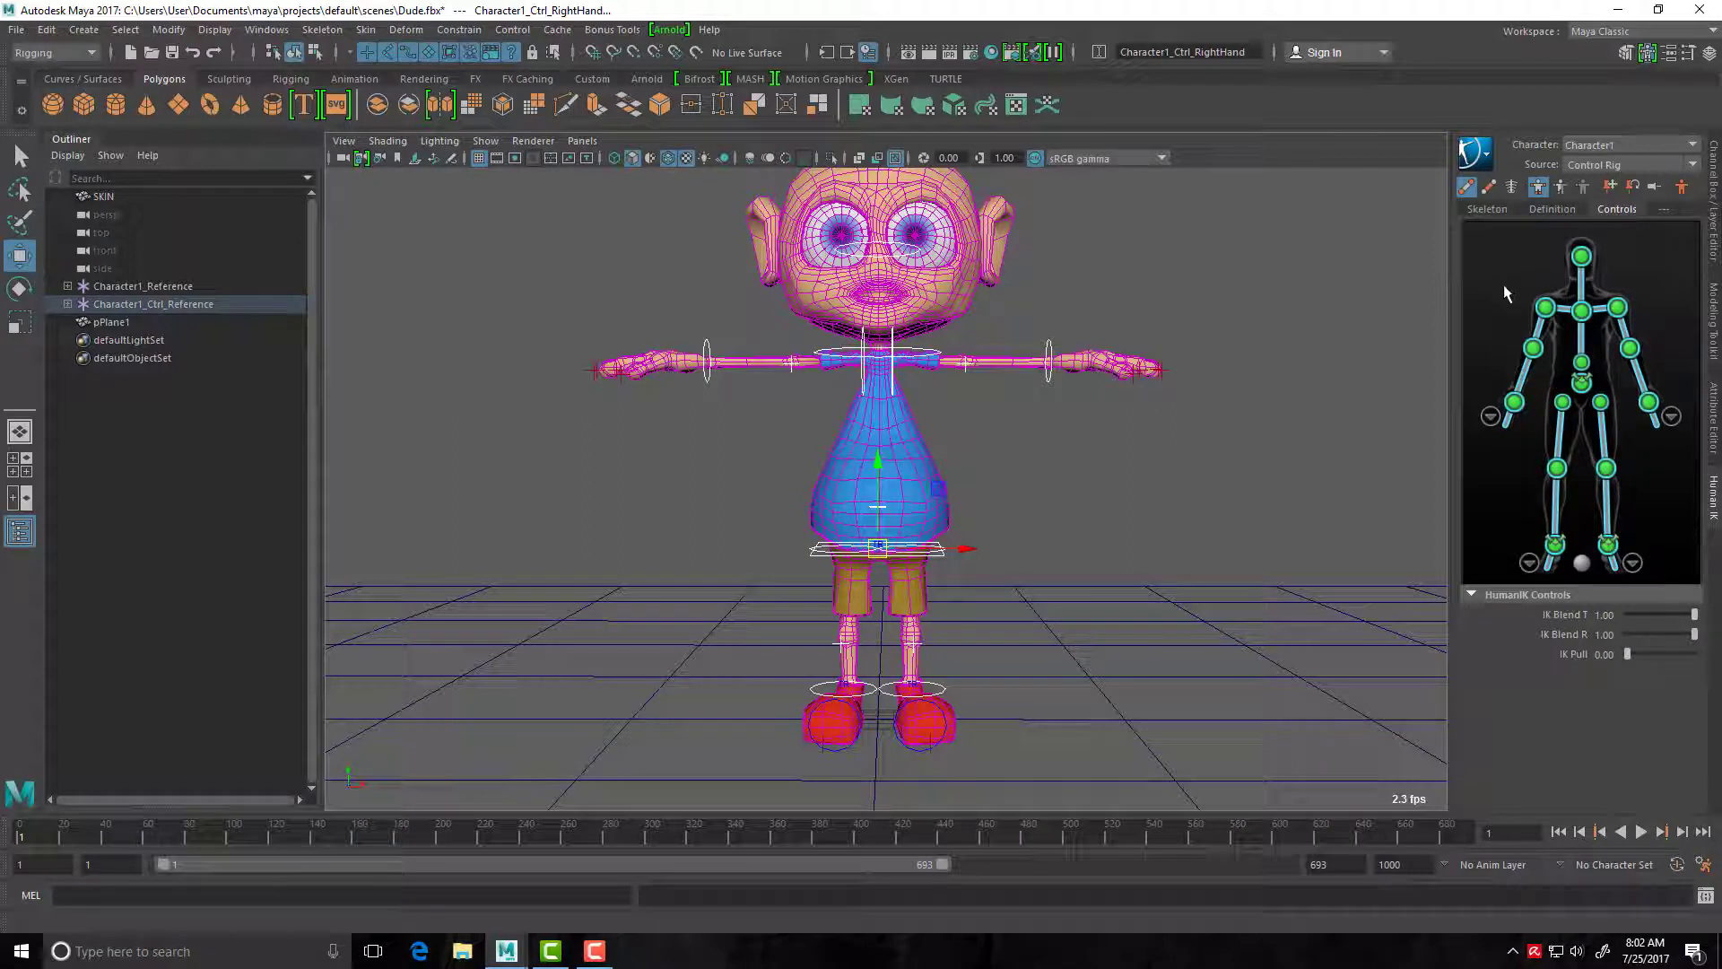
pyautogui.click(1496, 314)
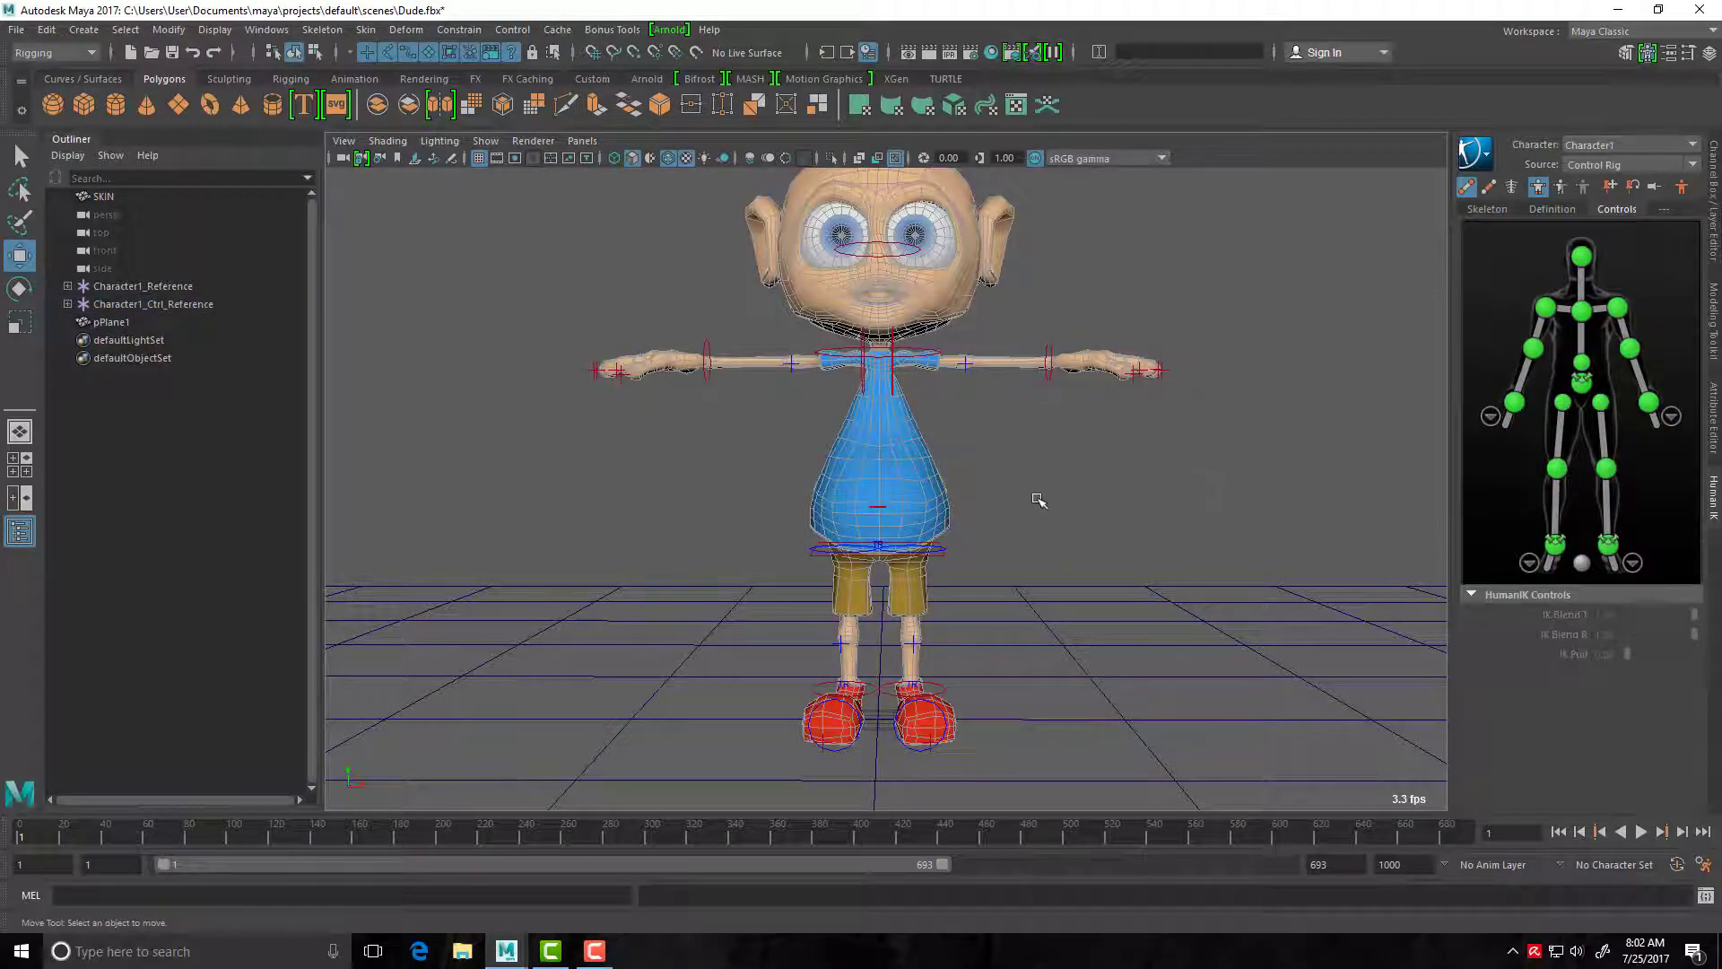
# Lower both of the character's arms beside the body by moving the right and left wrist effectors down and inward.
pyautogui.keyDown('alt'); pyautogui.moveTo(947, 522); pyautogui.dragTo(980, 580); pyautogui.keyUp('alt')
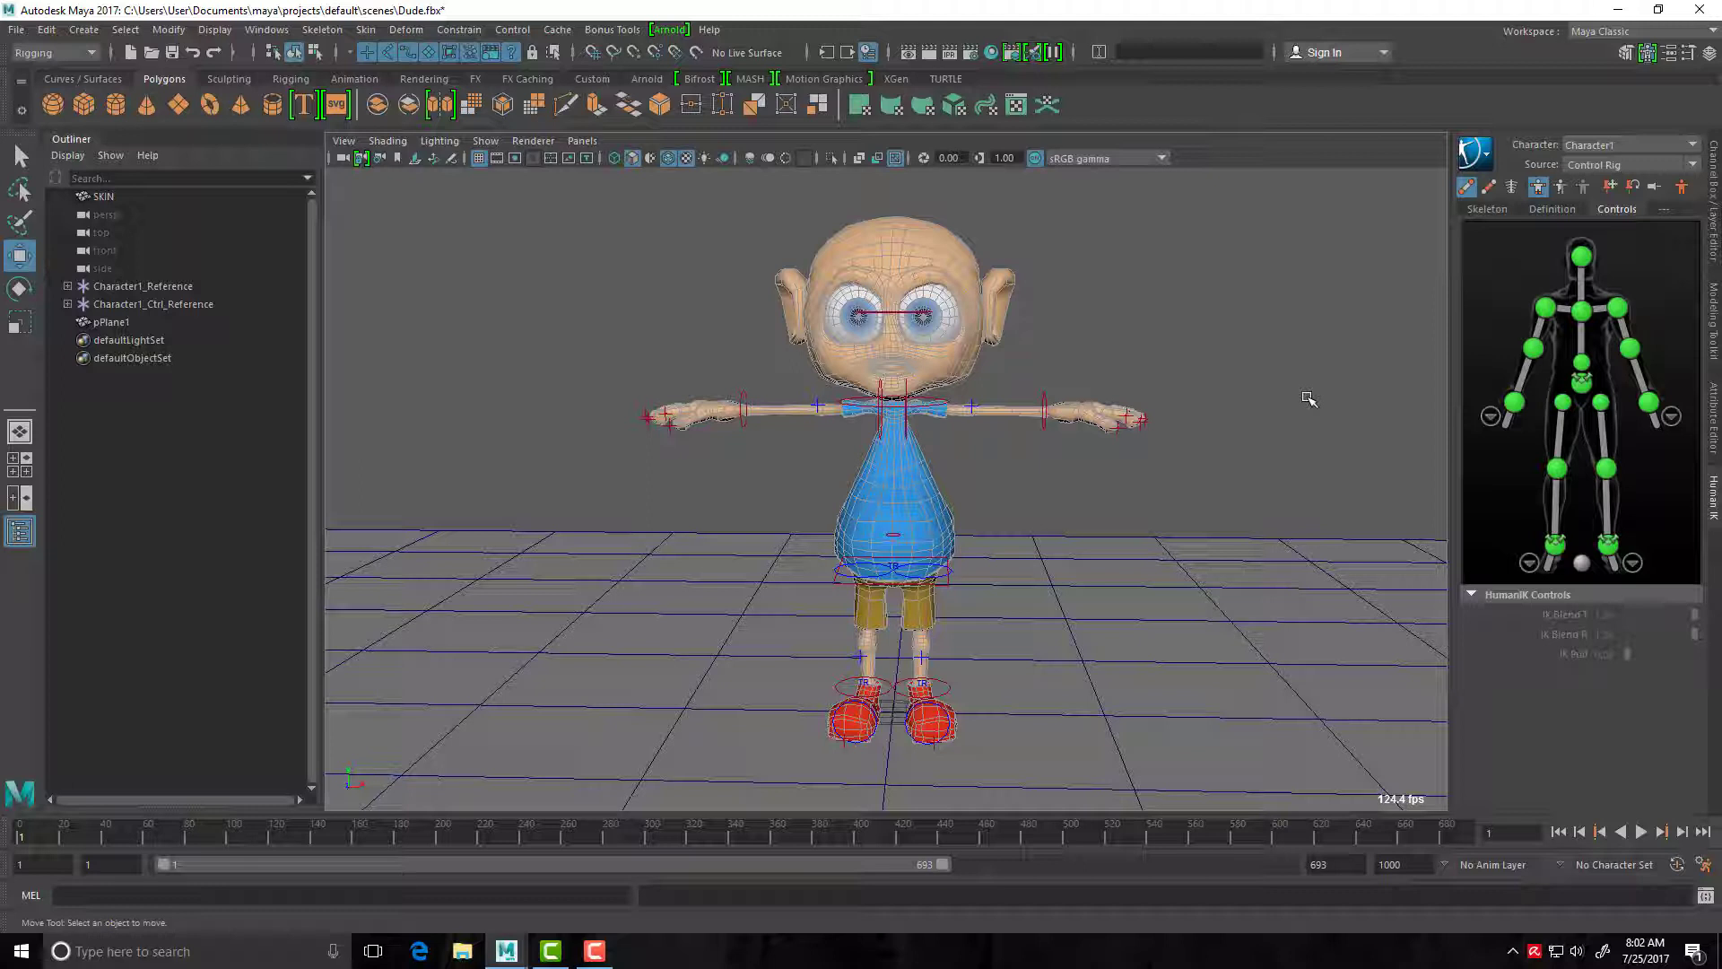
pyautogui.keyDown('alt'); pyautogui.moveTo(1062, 546); pyautogui.dragTo(1093, 598); pyautogui.keyUp('alt')
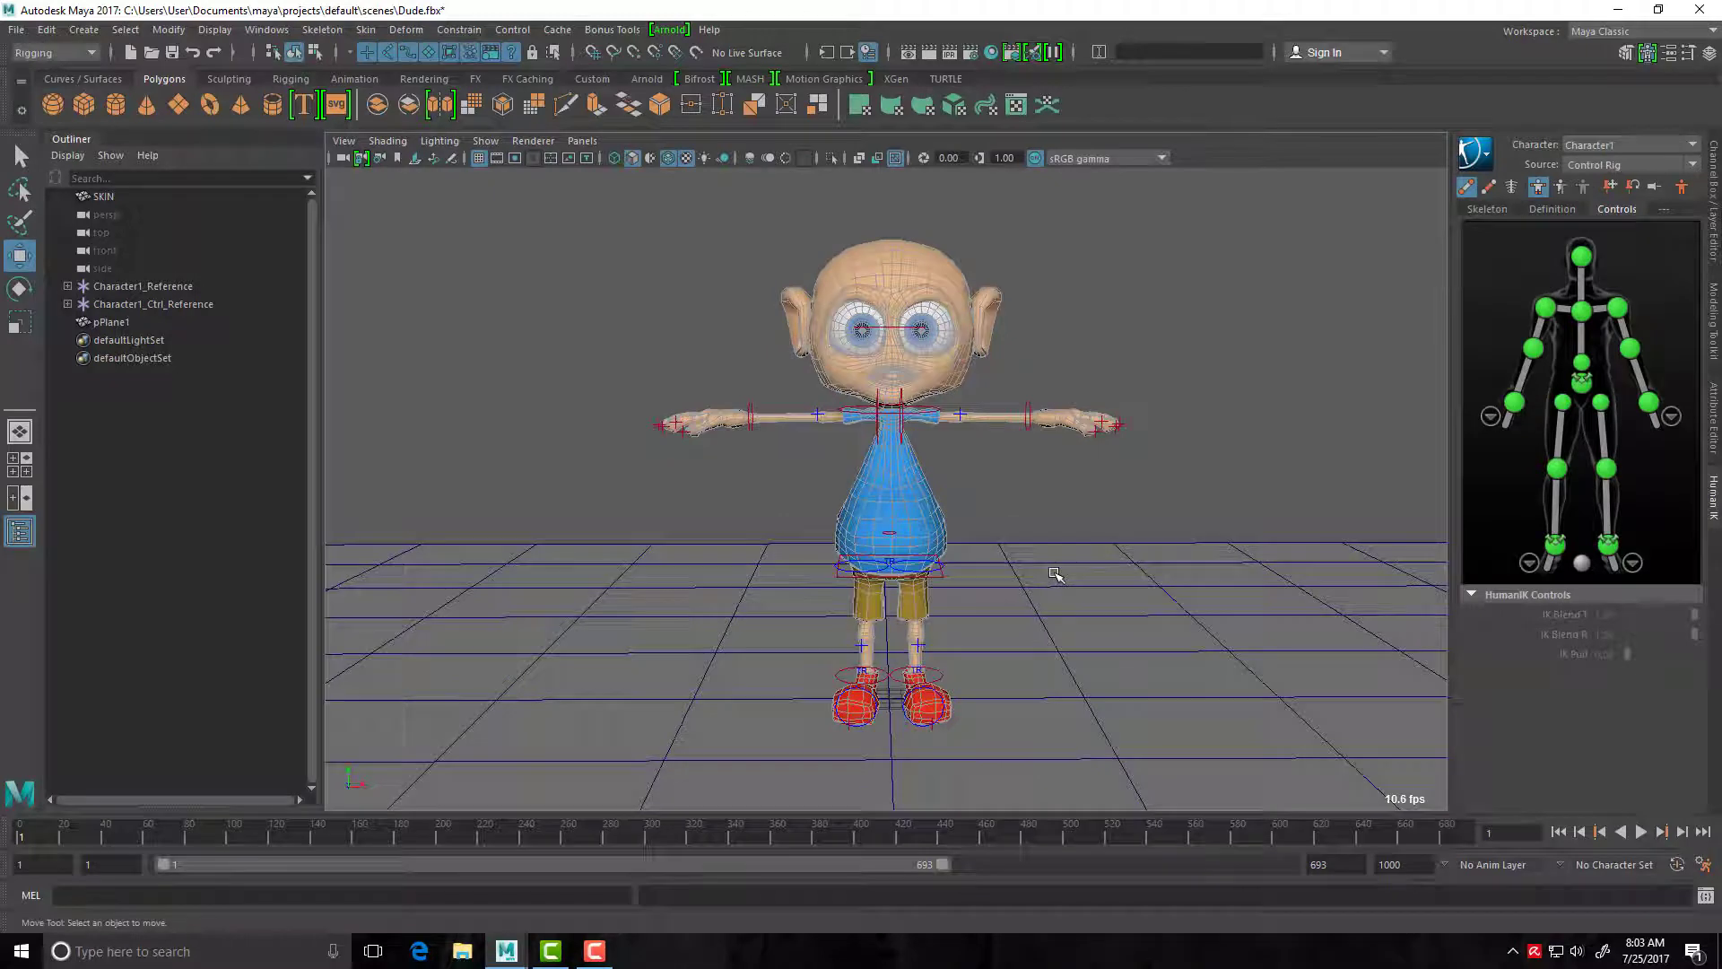
pyautogui.click(750, 423)
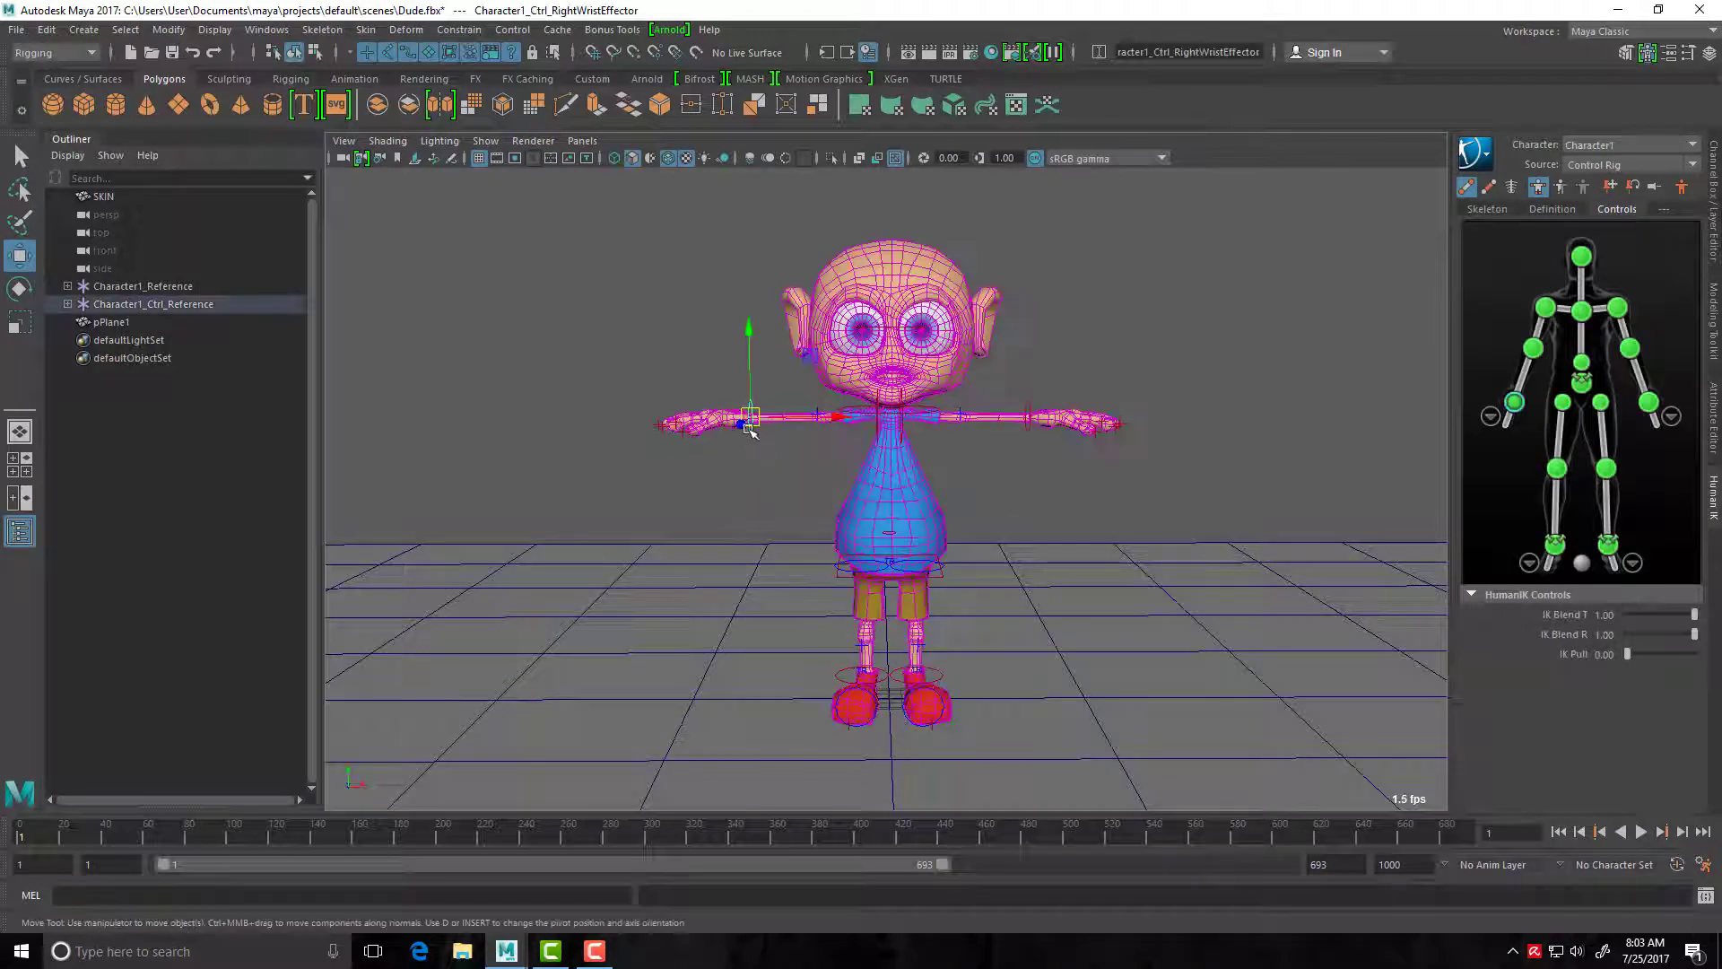
pyautogui.moveTo(750, 424); pyautogui.dragTo(819, 492)
pyautogui.click(1031, 419)
pyautogui.moveTo(1032, 419); pyautogui.dragTo(966, 496)
# Rotate the chest end effector to tilt the upper body slightly toward the character's left.
pyautogui.click(843, 406)
pyautogui.press('e')
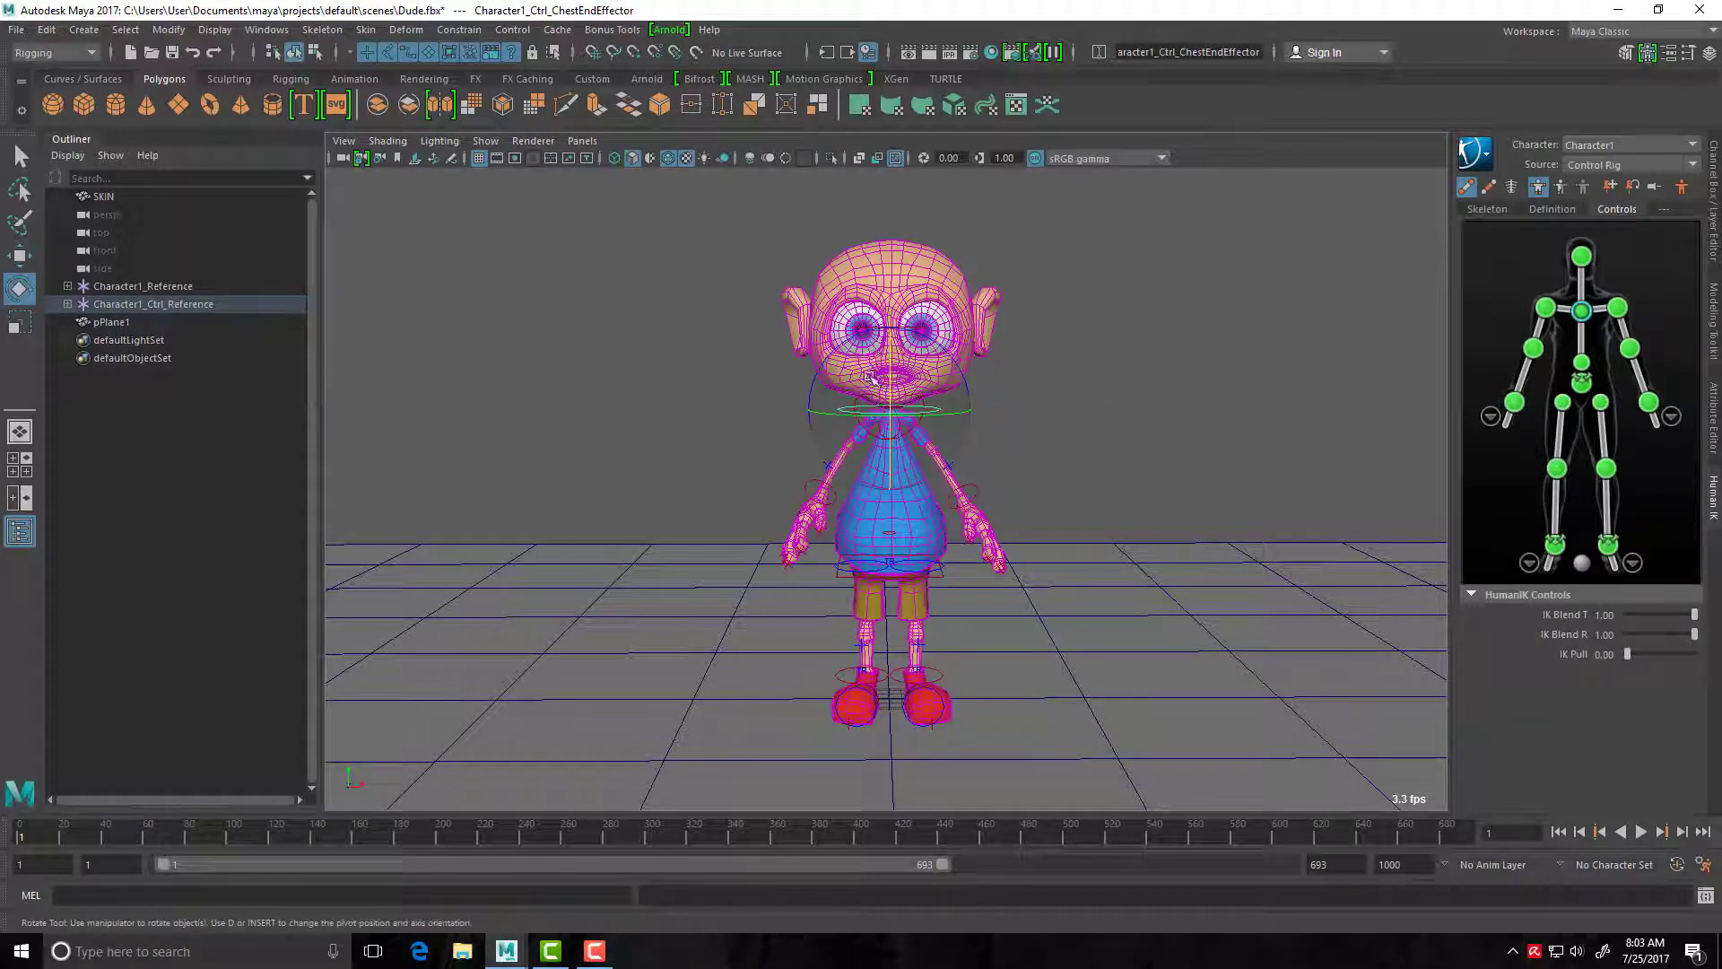
pyautogui.moveTo(859, 336); pyautogui.dragTo(871, 331)
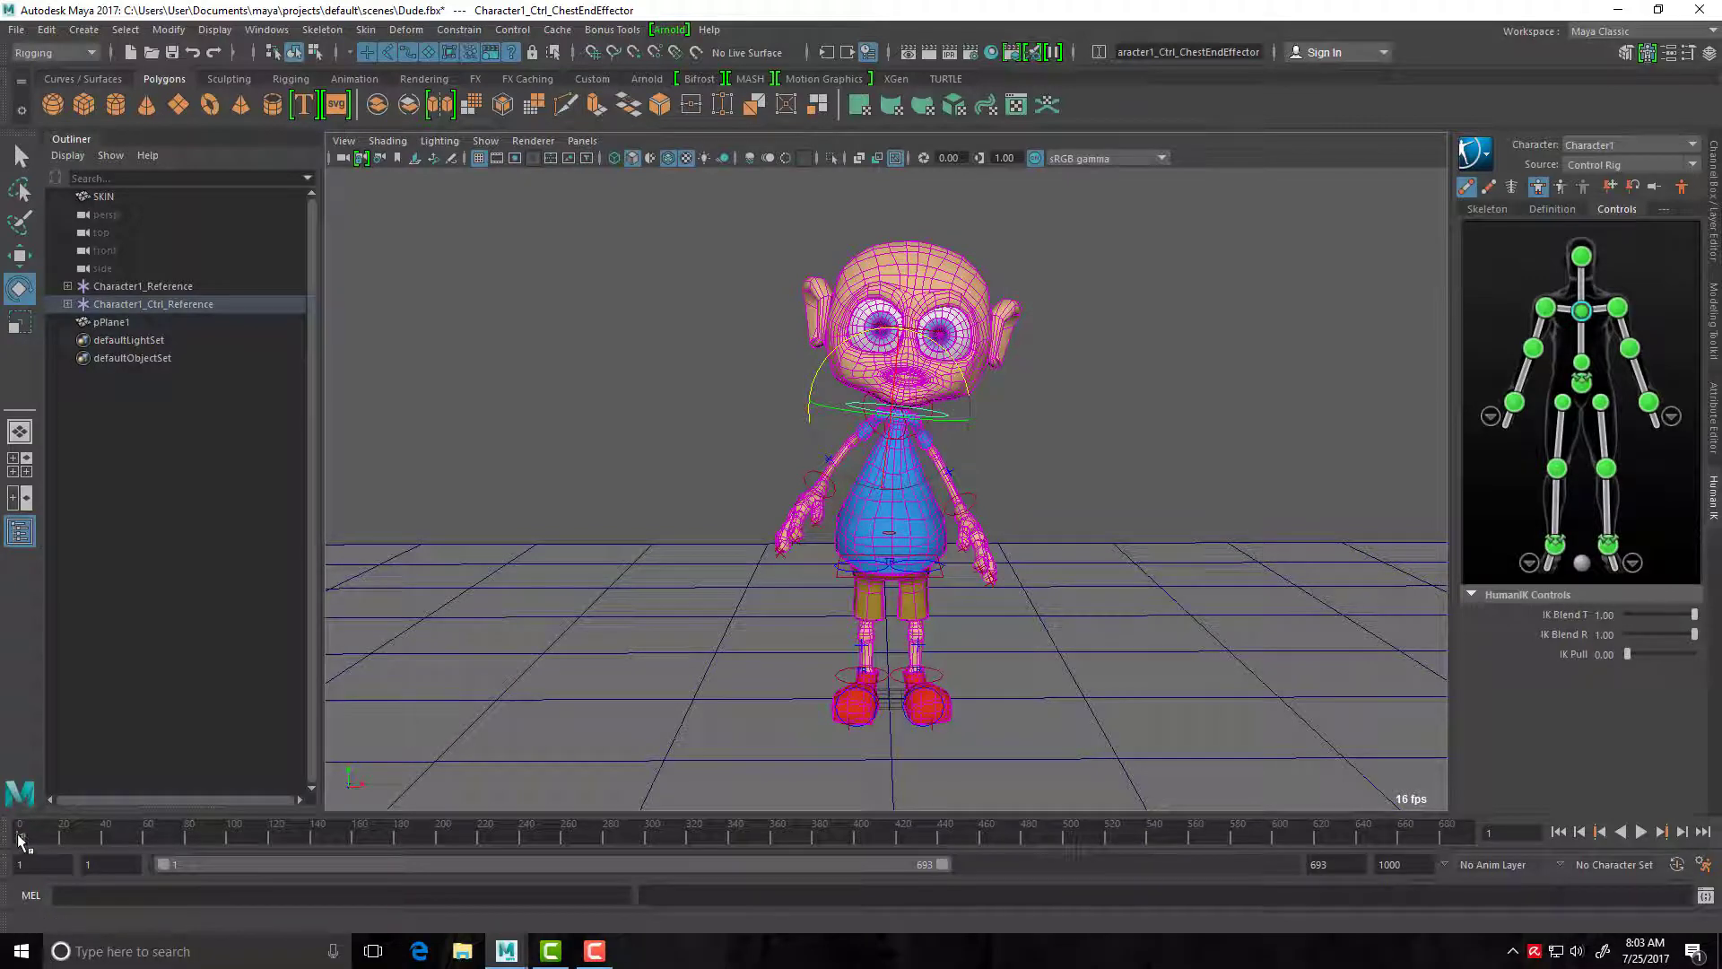
# Select all of the character's effectors and set a keyframe for the pose at frame 1.
pyautogui.click(1507, 263)
pyautogui.click(1494, 269)
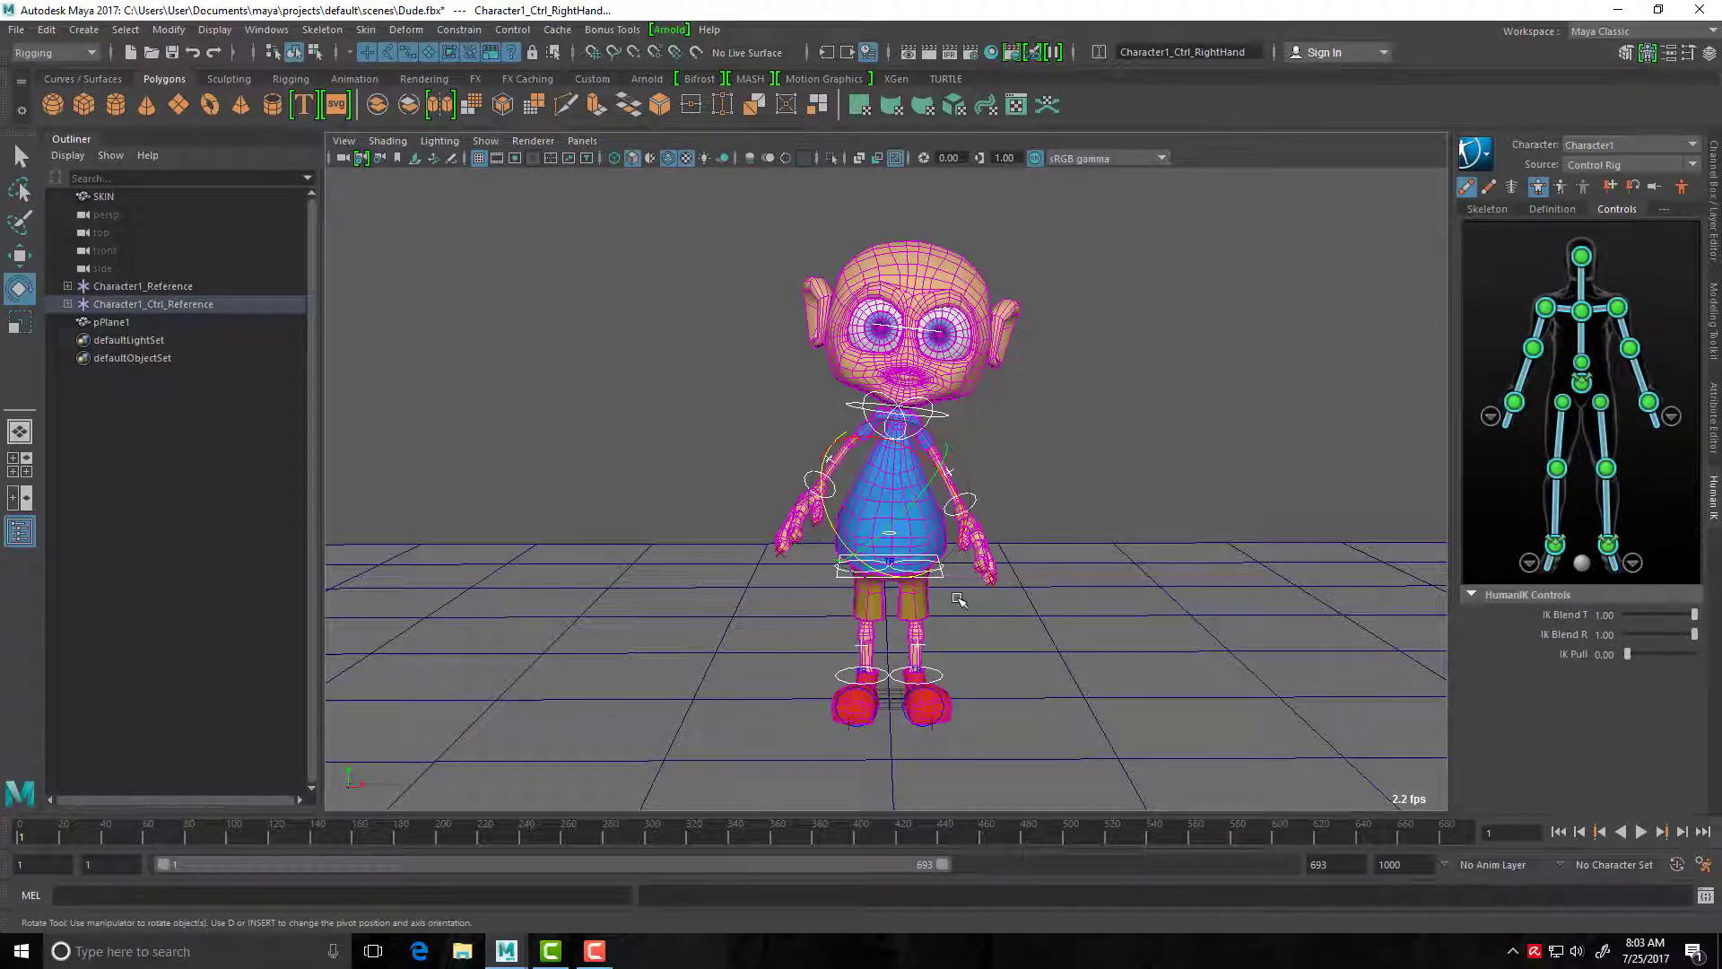
pyautogui.press('s')
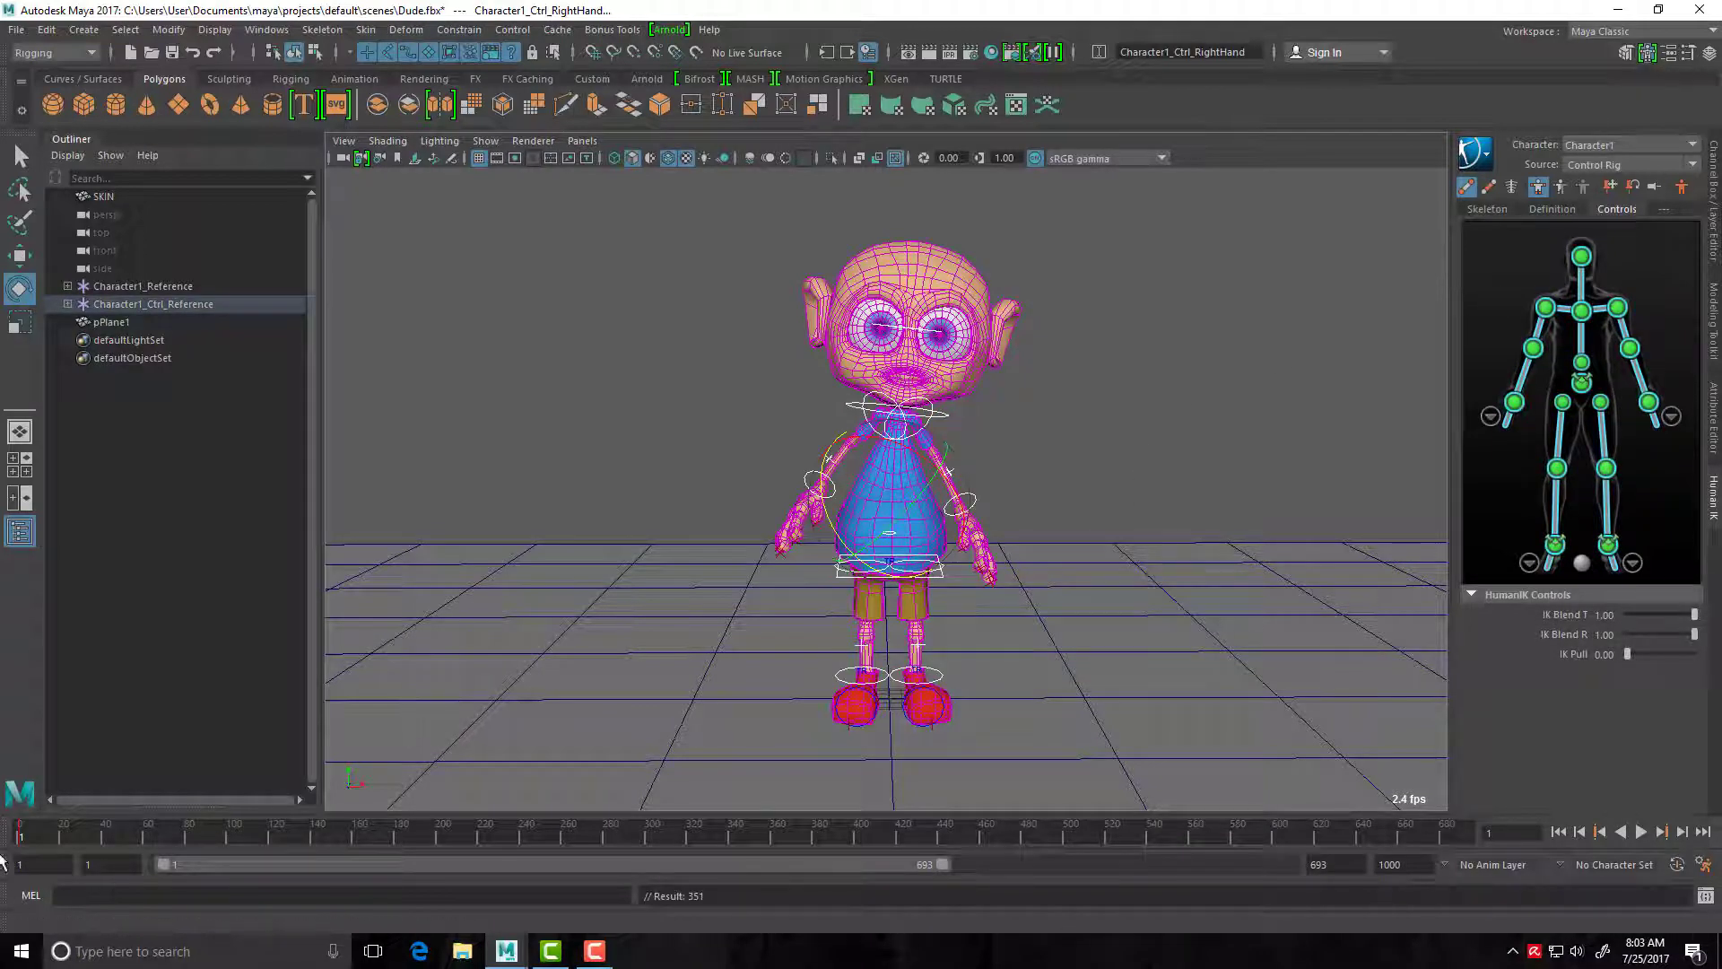
# Go to frame 21 and raise both arms with the wrist effectors, the right to shoulder height and the left somewhat lower.
pyautogui.moveTo(22, 836); pyautogui.dragTo(65, 837)
pyautogui.click(796, 480)
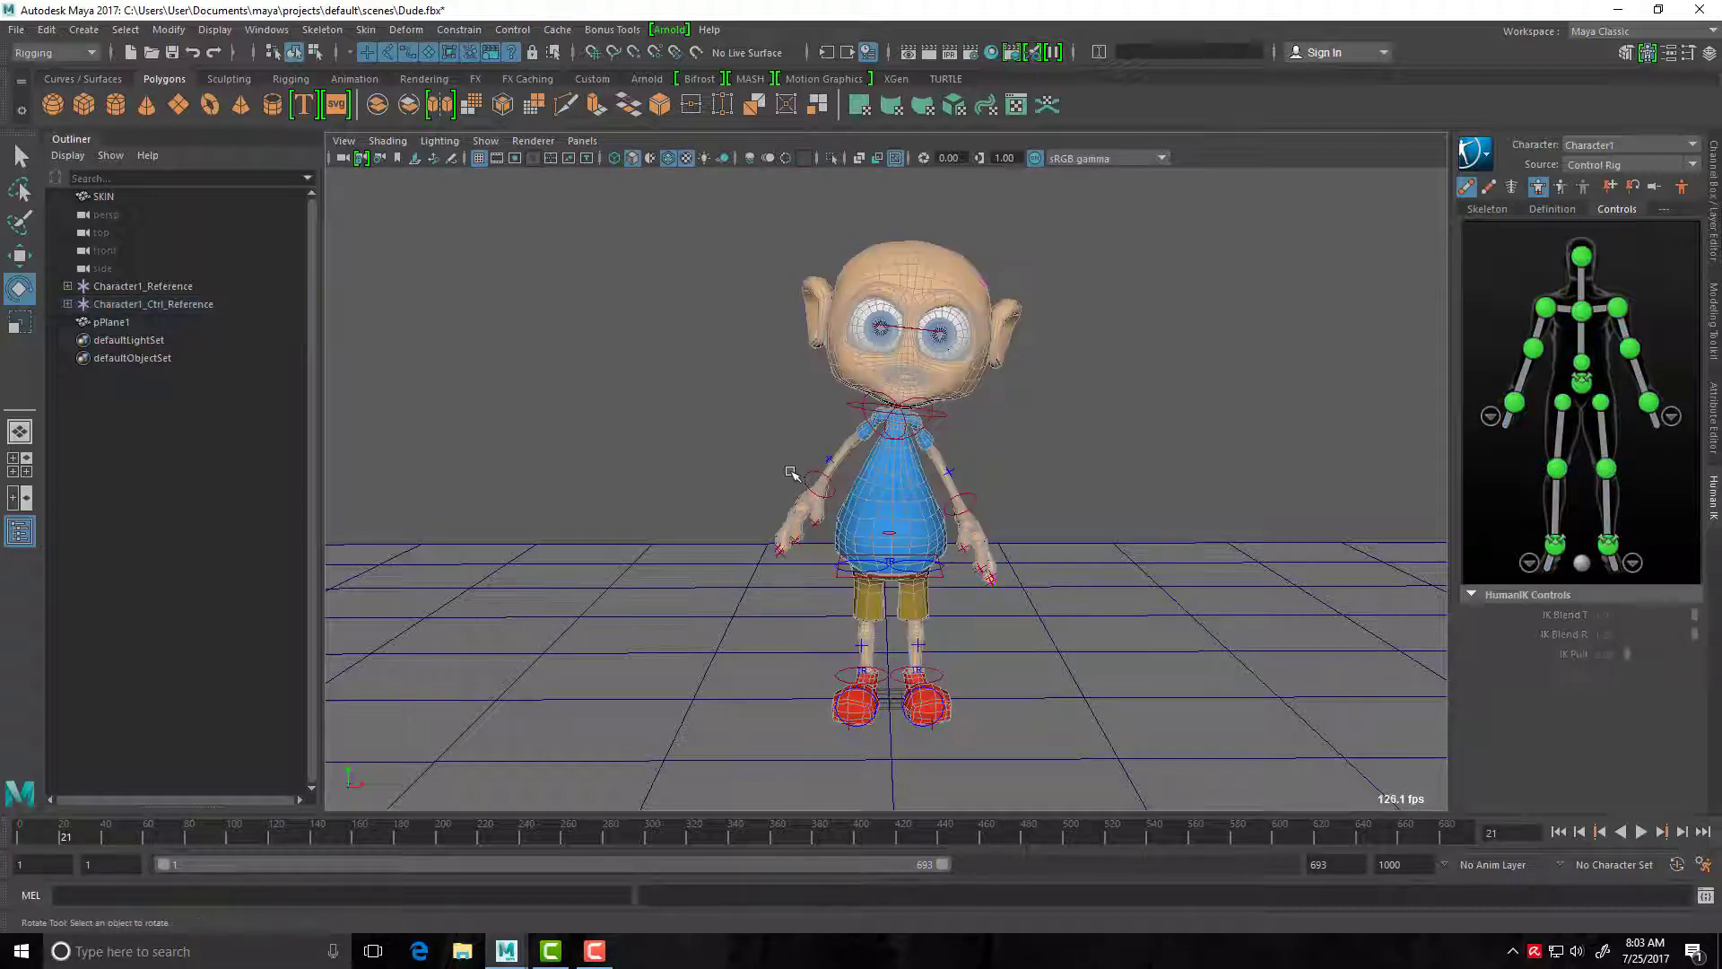
pyautogui.click(804, 487)
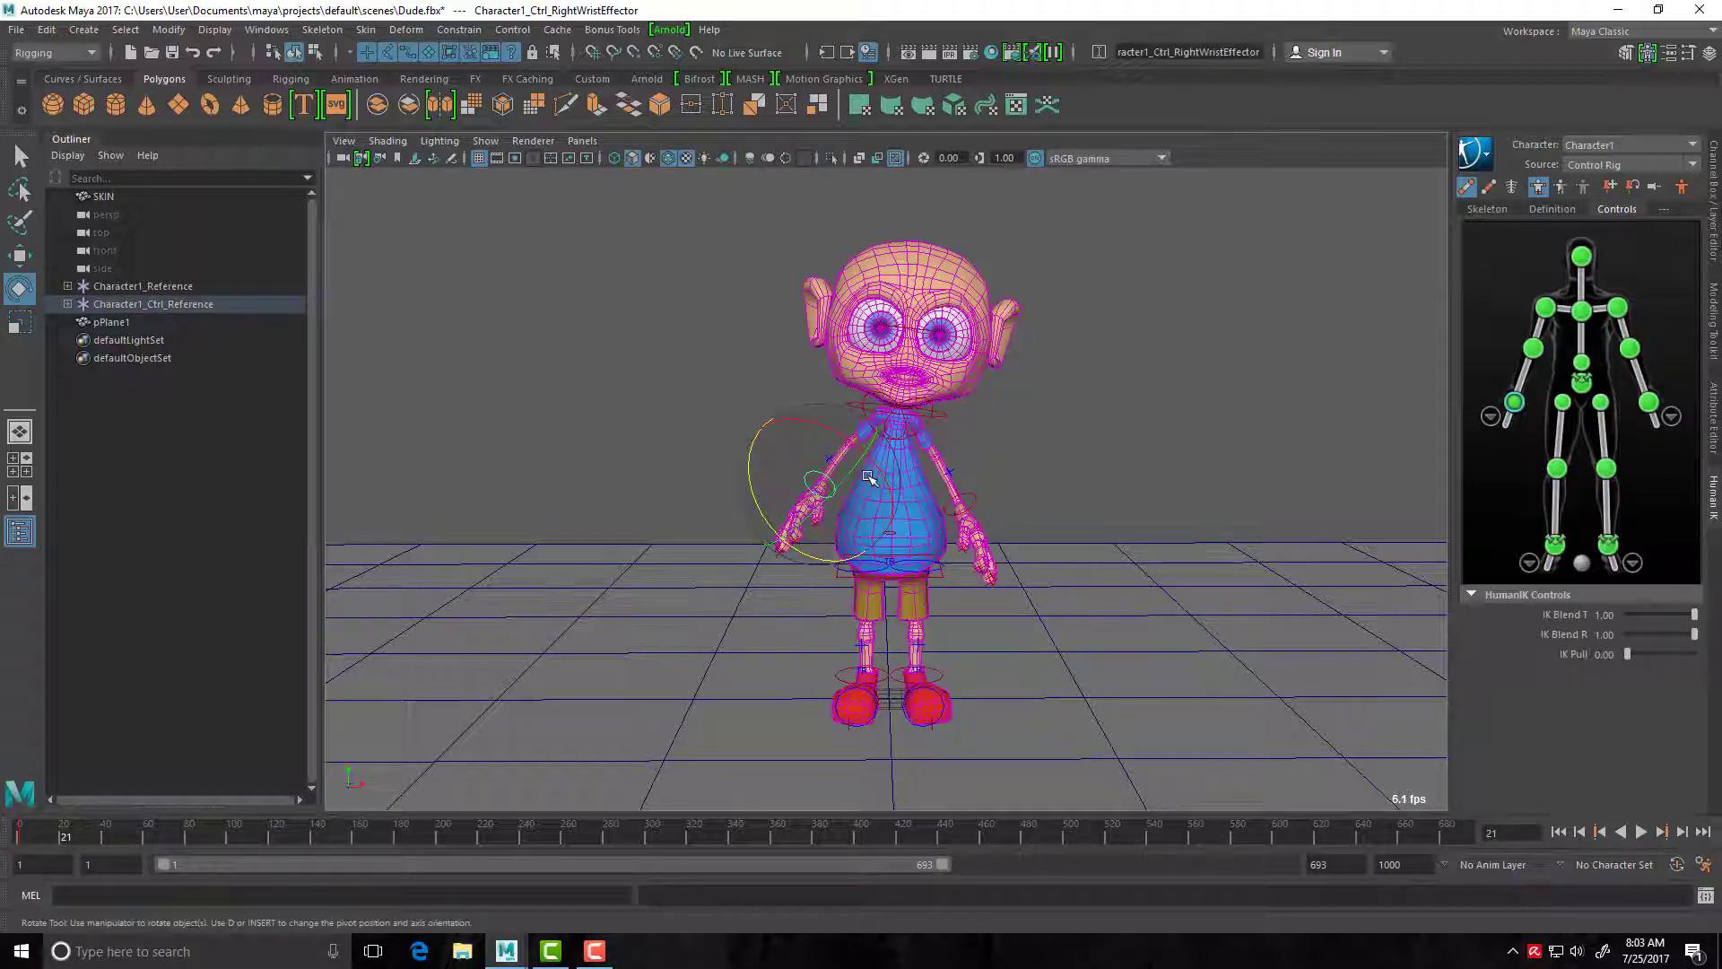
pyautogui.press('w')
pyautogui.moveTo(818, 482); pyautogui.dragTo(782, 403)
pyautogui.click(969, 493)
pyautogui.moveTo(970, 493); pyautogui.dragTo(973, 405)
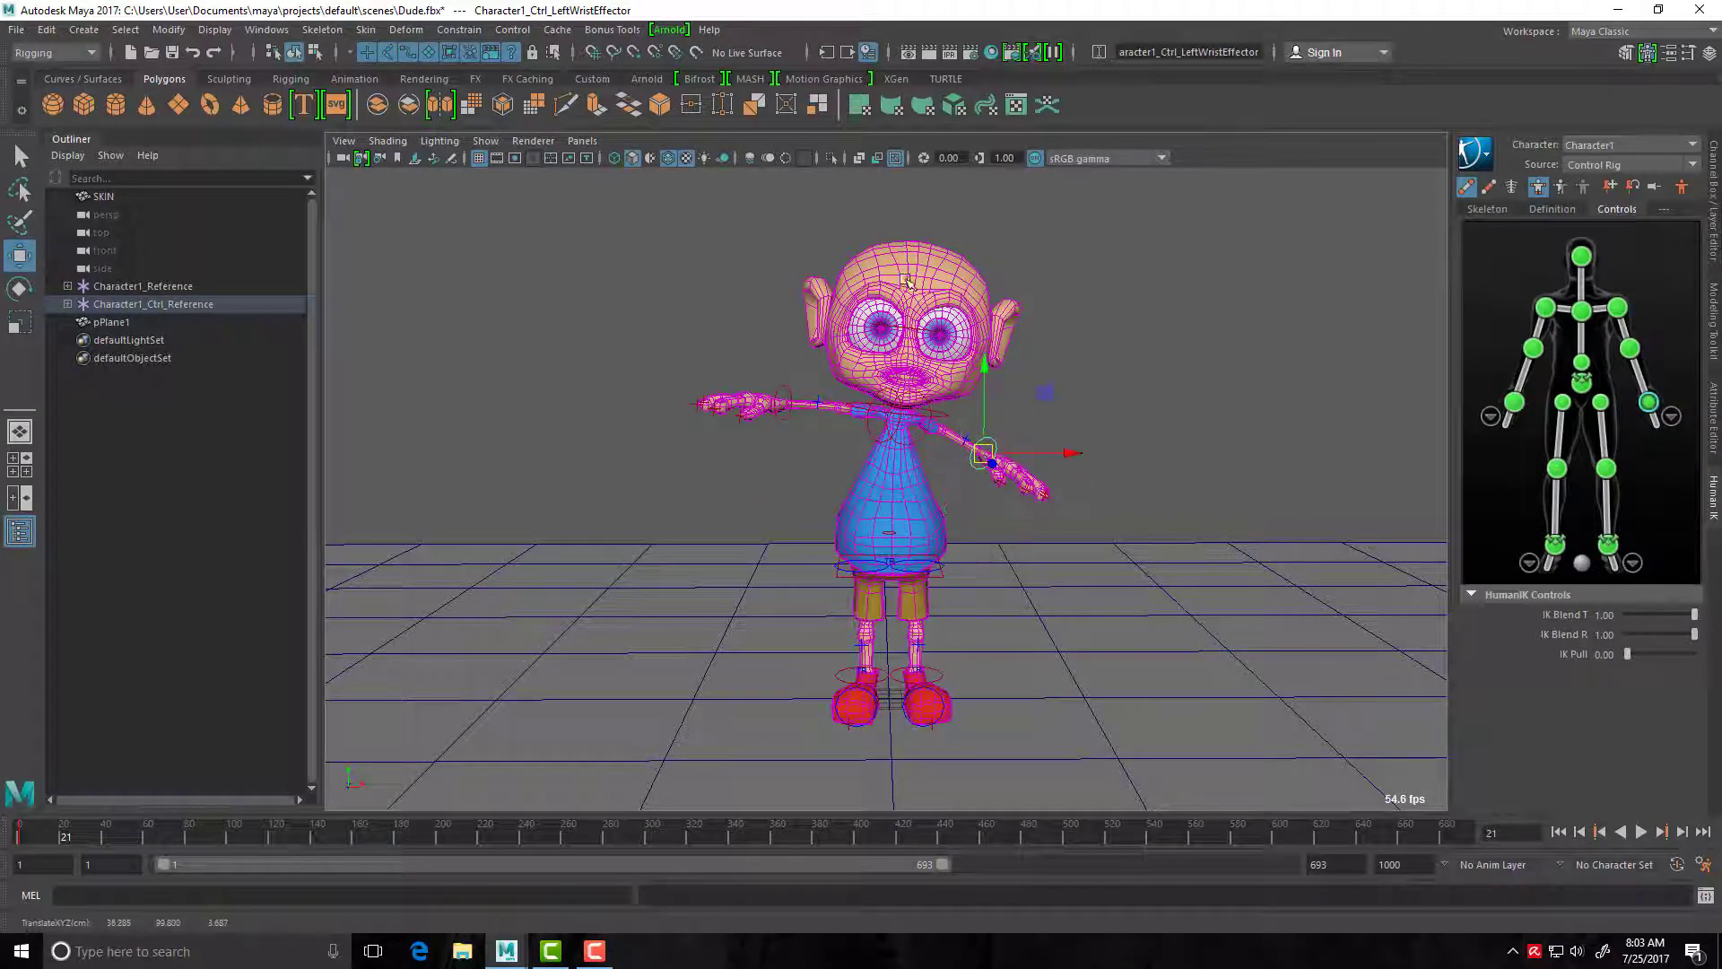
# Lower the hips effector to bend the character's knees, and rotate the head effector to tip the head forward.
pyautogui.click(892, 568)
pyautogui.moveTo(893, 574); pyautogui.dragTo(882, 614)
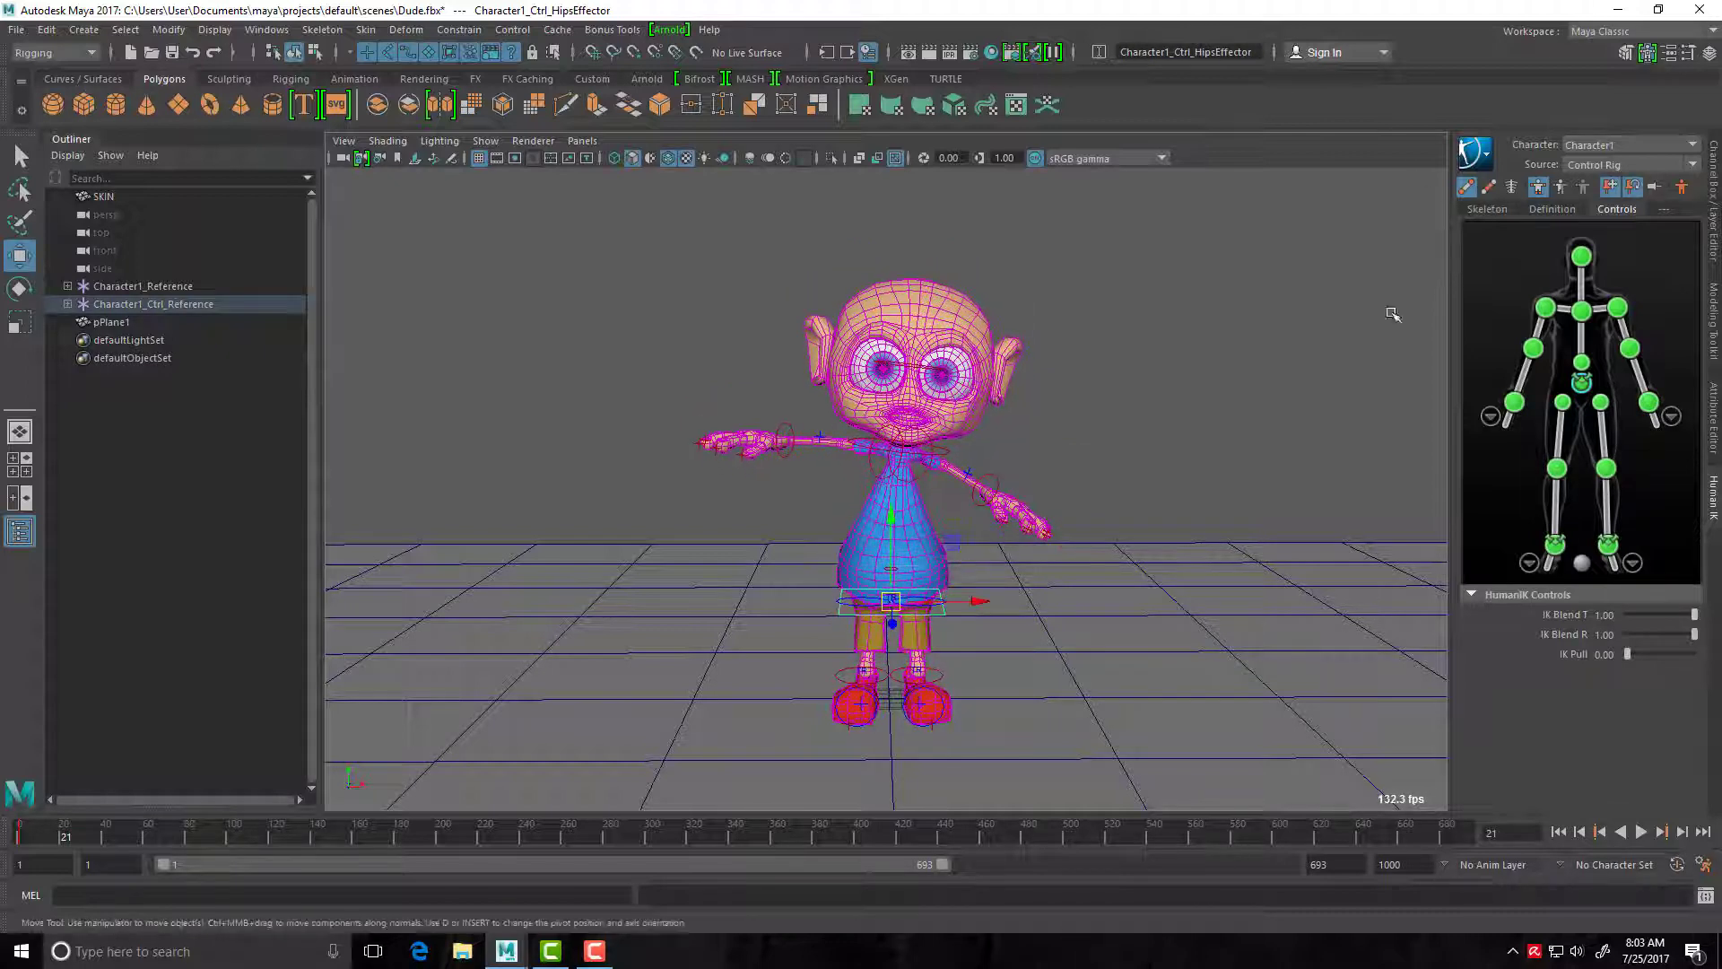
pyautogui.scroll(2, 882, 368)
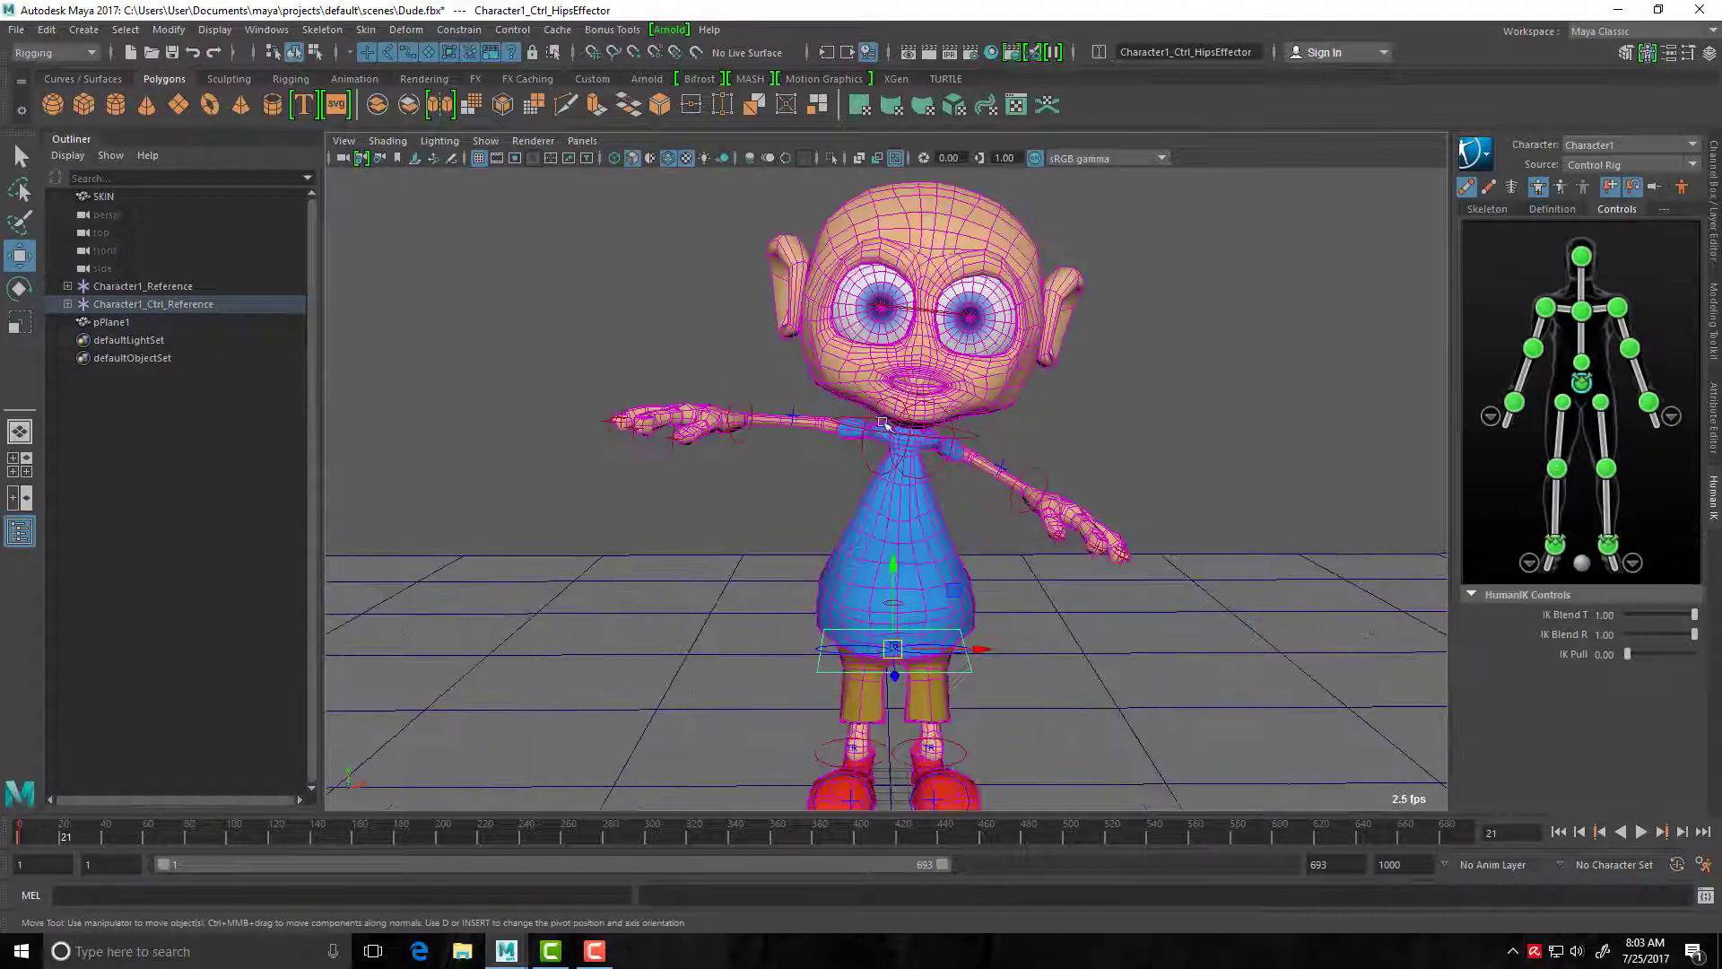
pyautogui.keyDown('alt'); pyautogui.moveTo(969, 381); pyautogui.dragTo(915, 341); pyautogui.keyUp('alt')
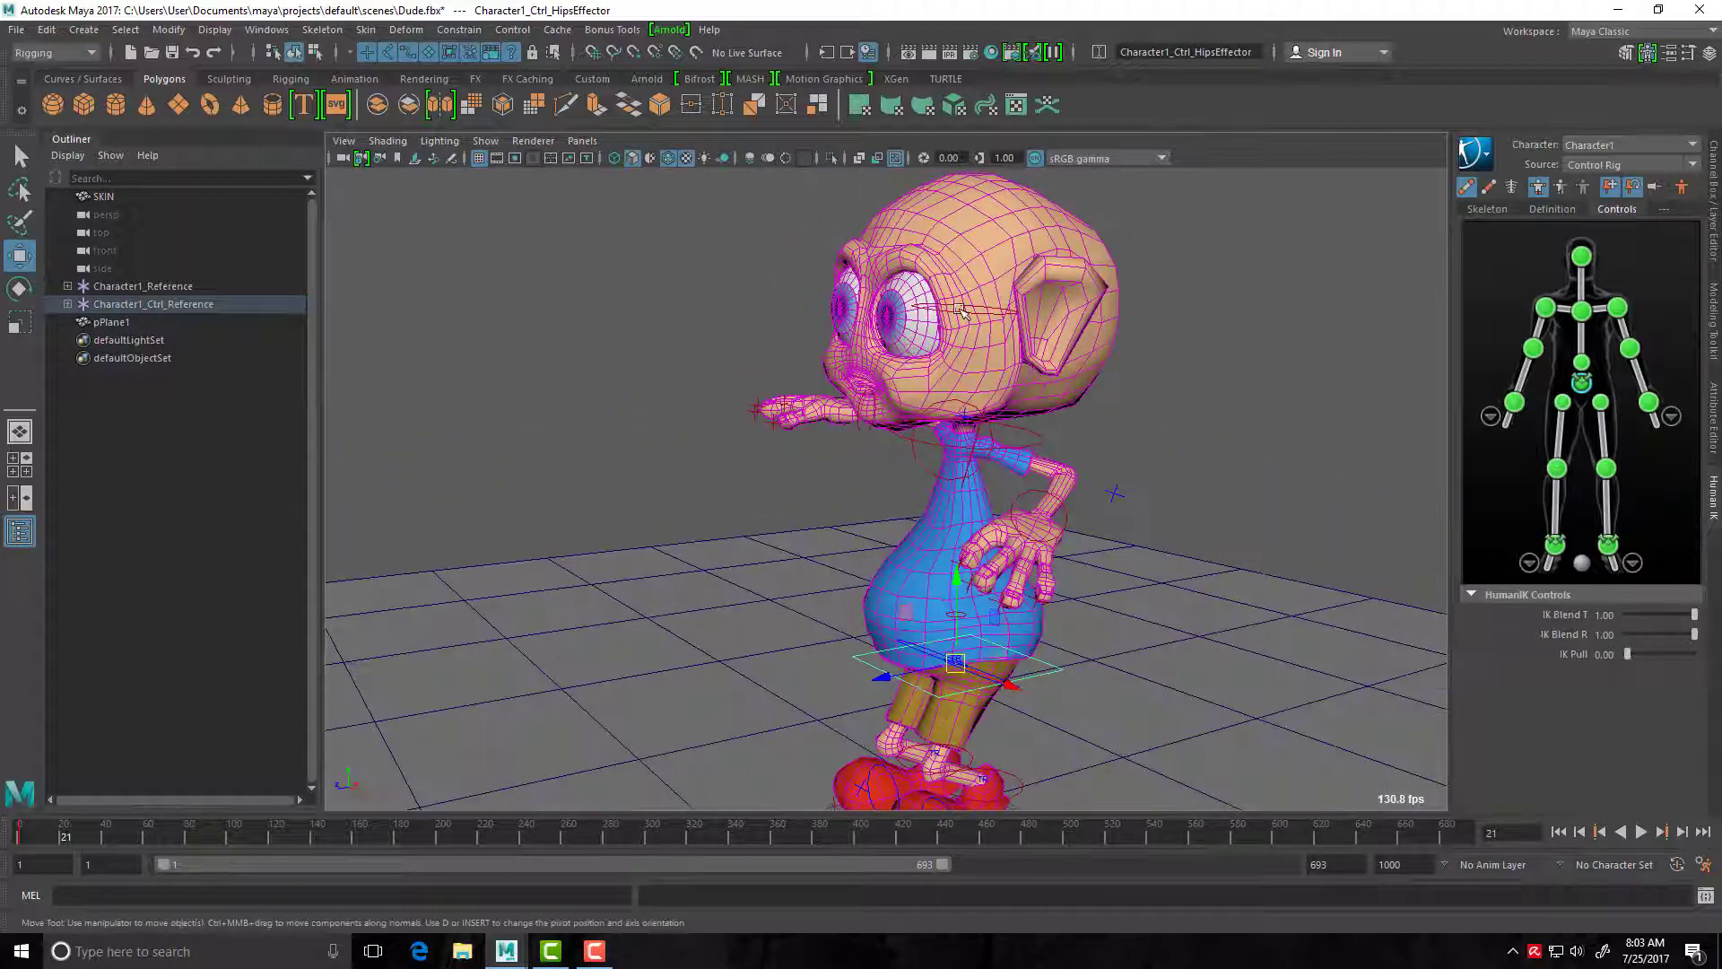
pyautogui.click(930, 334)
pyautogui.press('e')
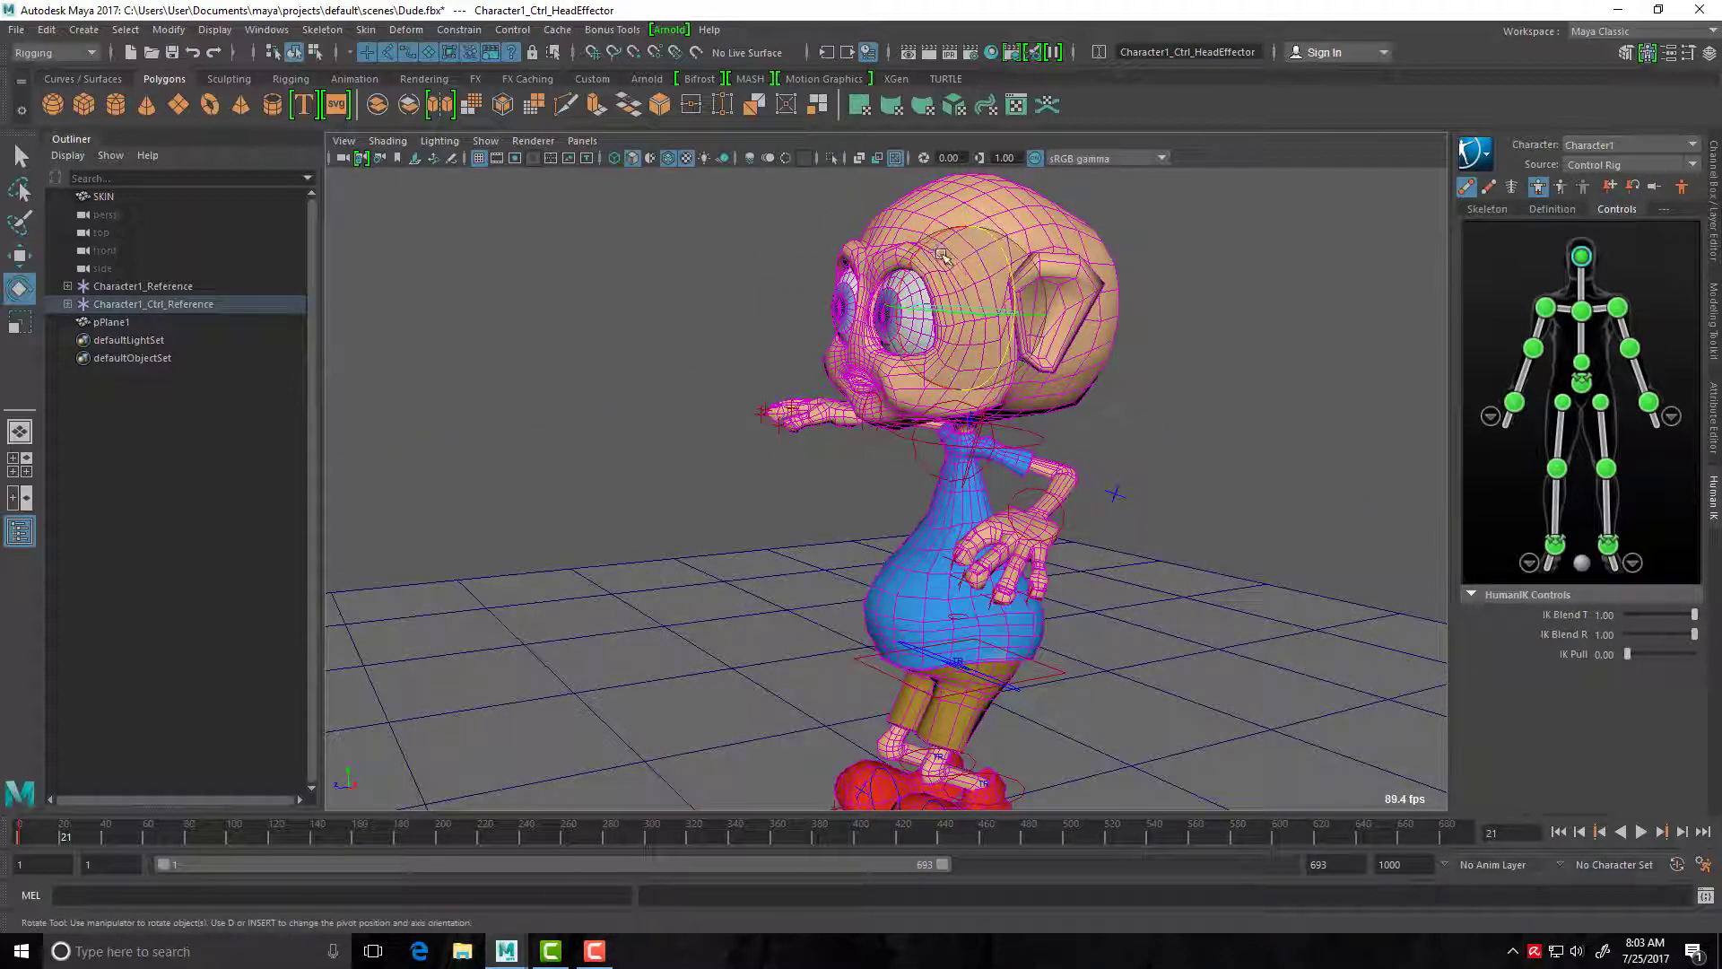
pyautogui.moveTo(926, 241); pyautogui.dragTo(888, 292)
pyautogui.scroll(-3, 884, 359)
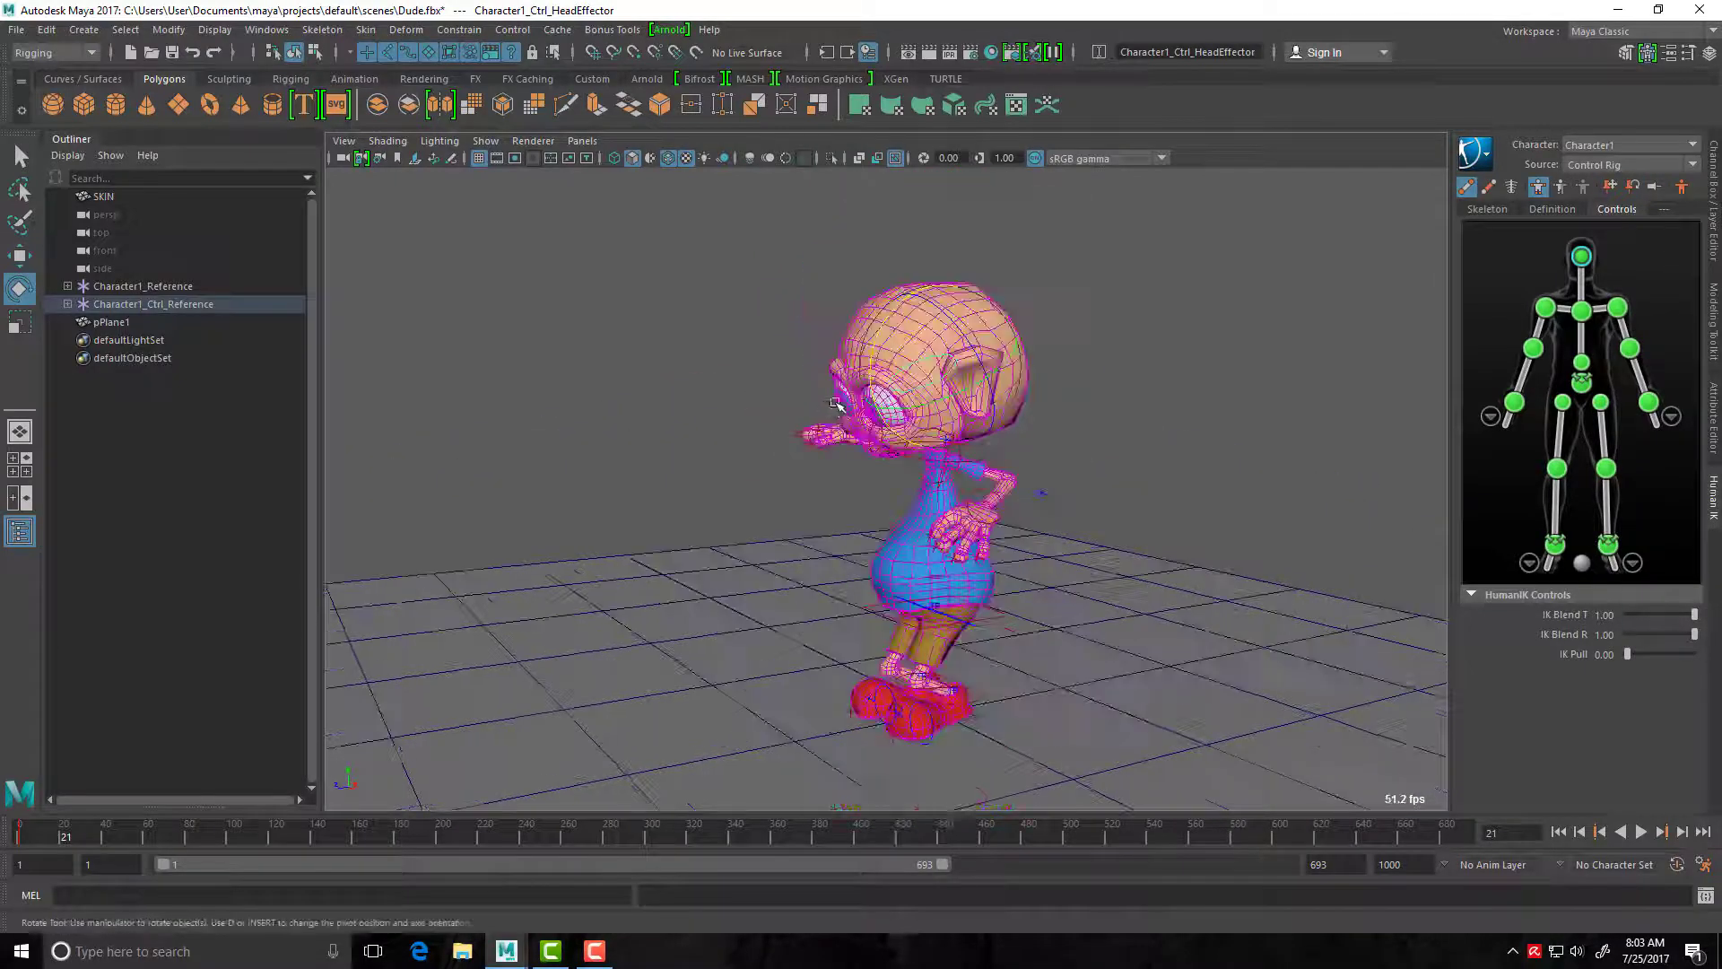
pyautogui.keyDown('alt'); pyautogui.moveTo(830, 418); pyautogui.dragTo(949, 421); pyautogui.keyUp('alt')
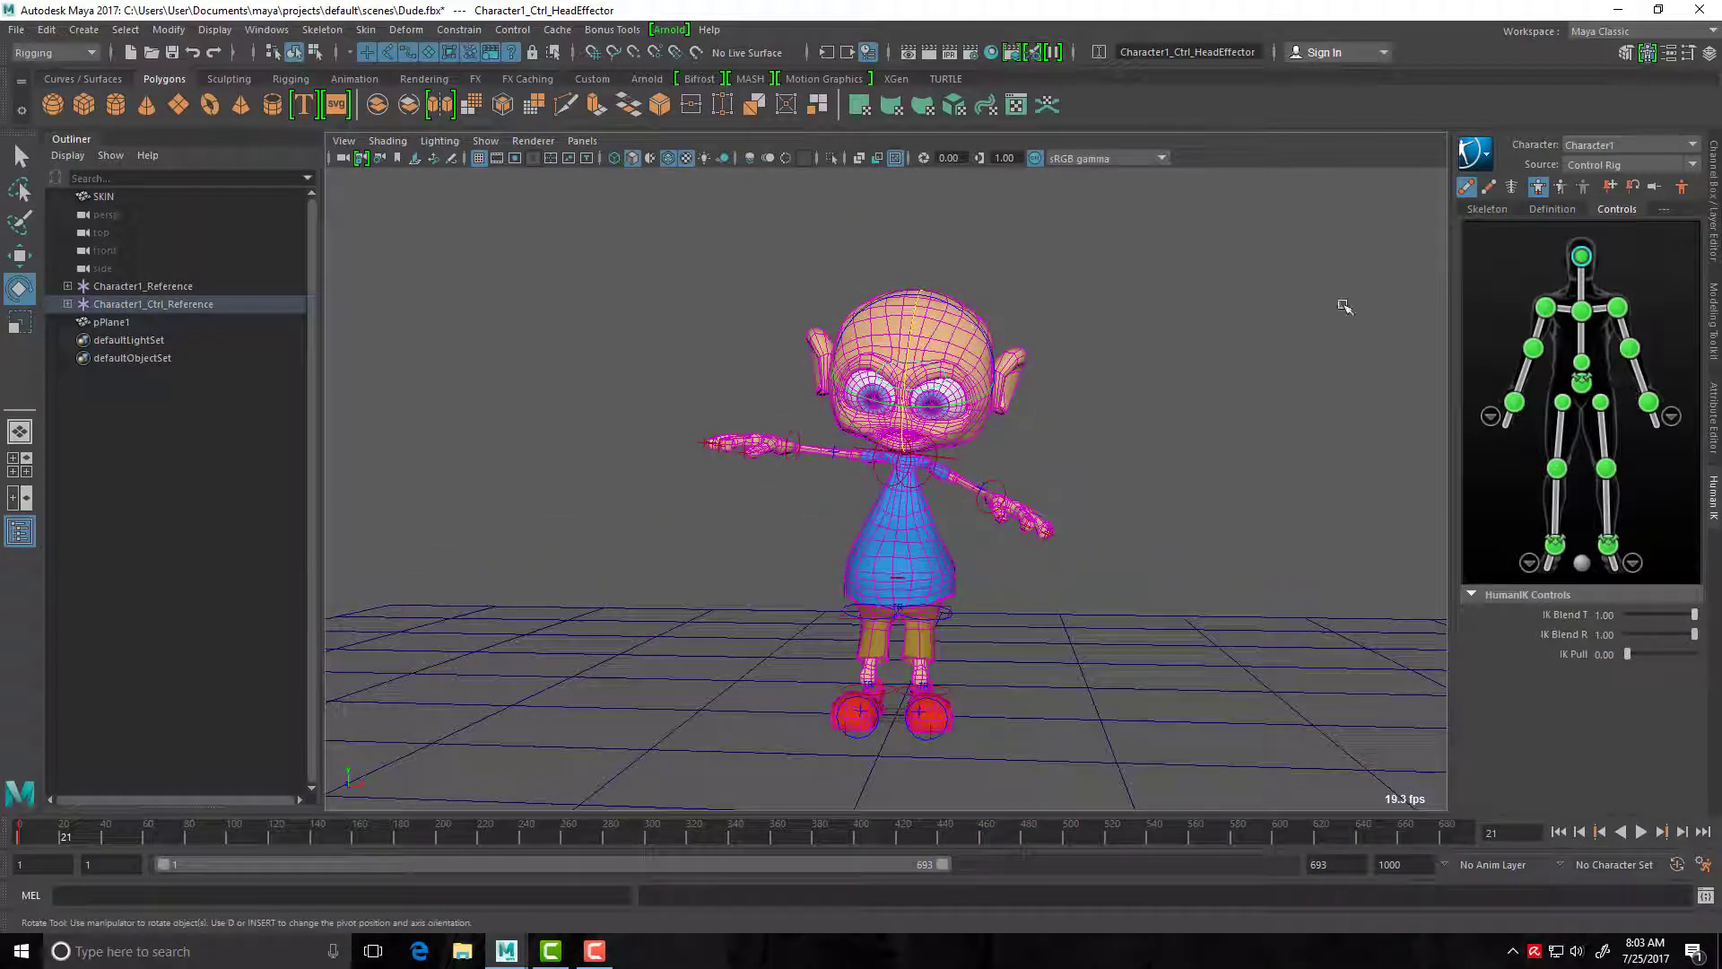
# Key all of the character's effectors at frame 21 and play the animation from frame 1.
pyautogui.doubleClick(1490, 275)
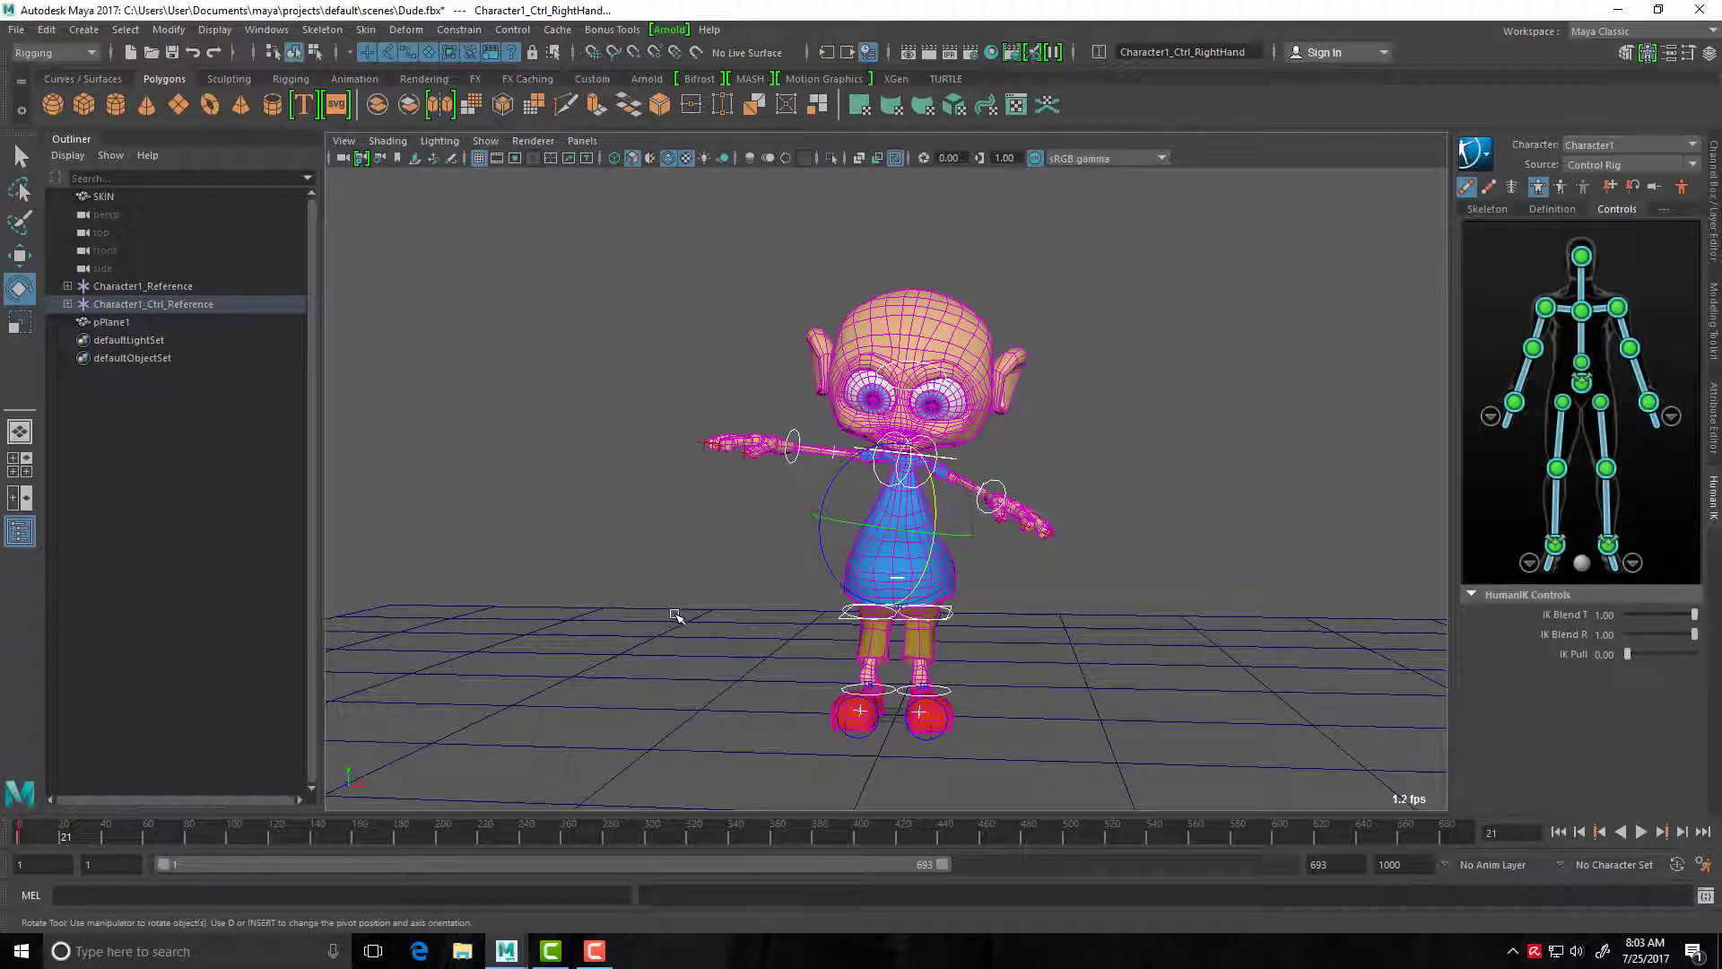
pyautogui.moveTo(61, 835)
pyautogui.mouseDown()
pyautogui.moveTo(18, 840)
pyautogui.moveTo(60, 846)
pyautogui.mouseUp()
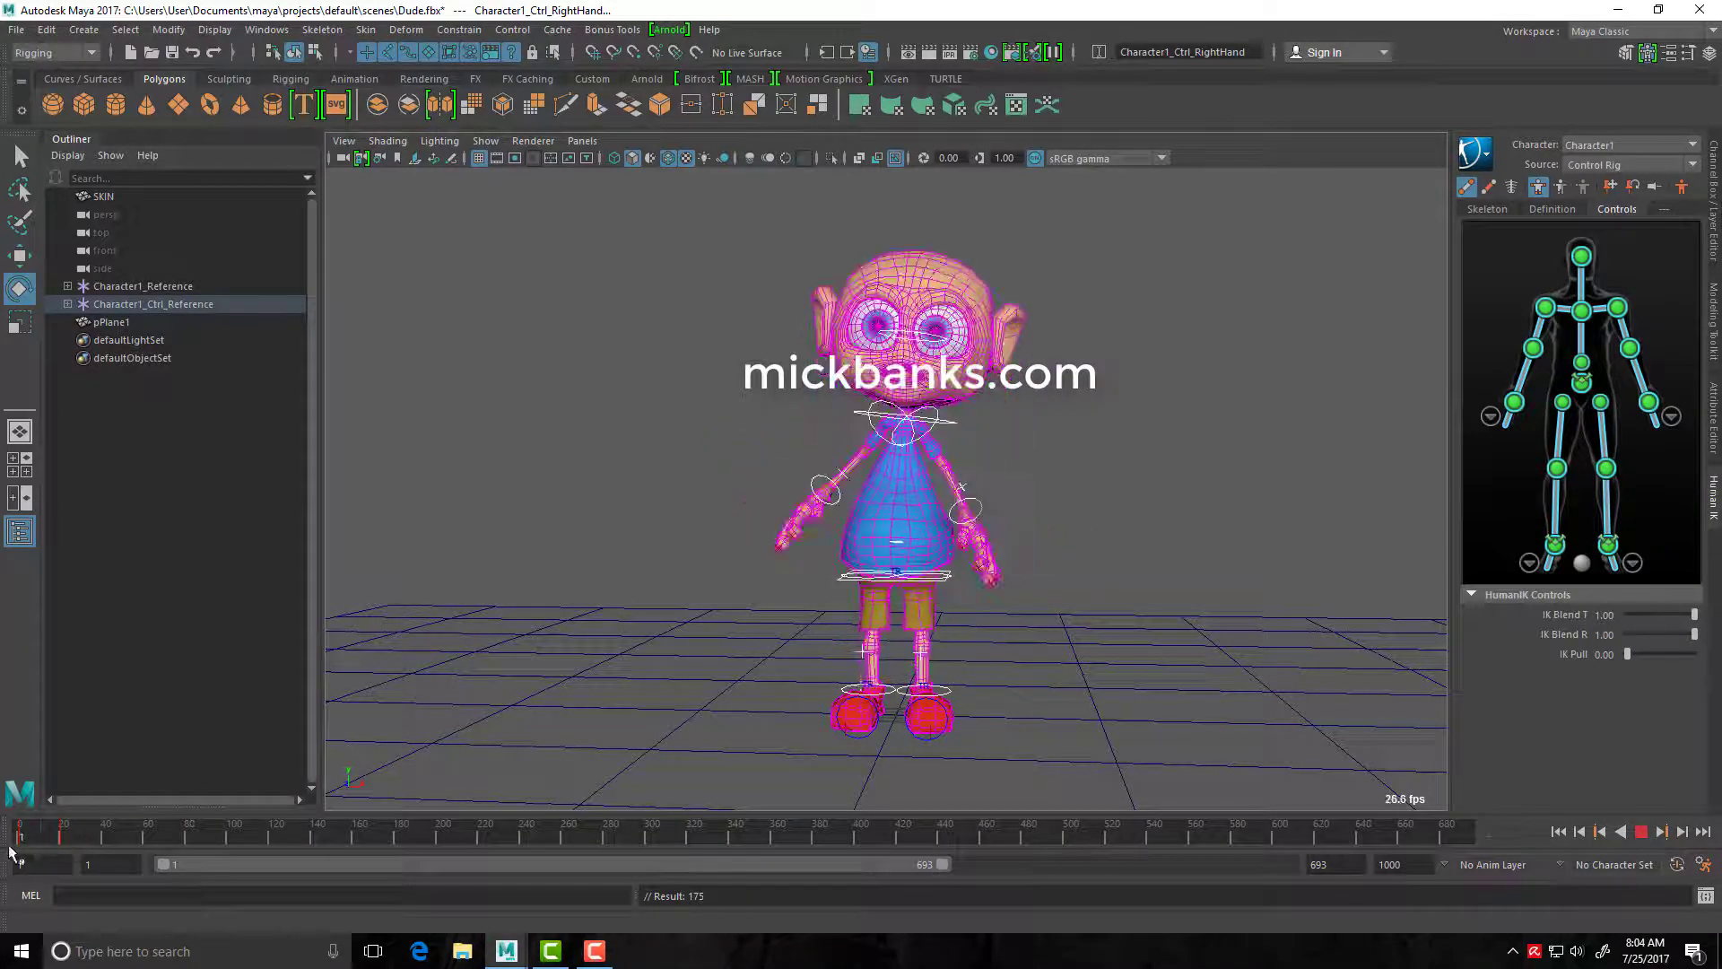
pyautogui.hotkey('alt', 'v')
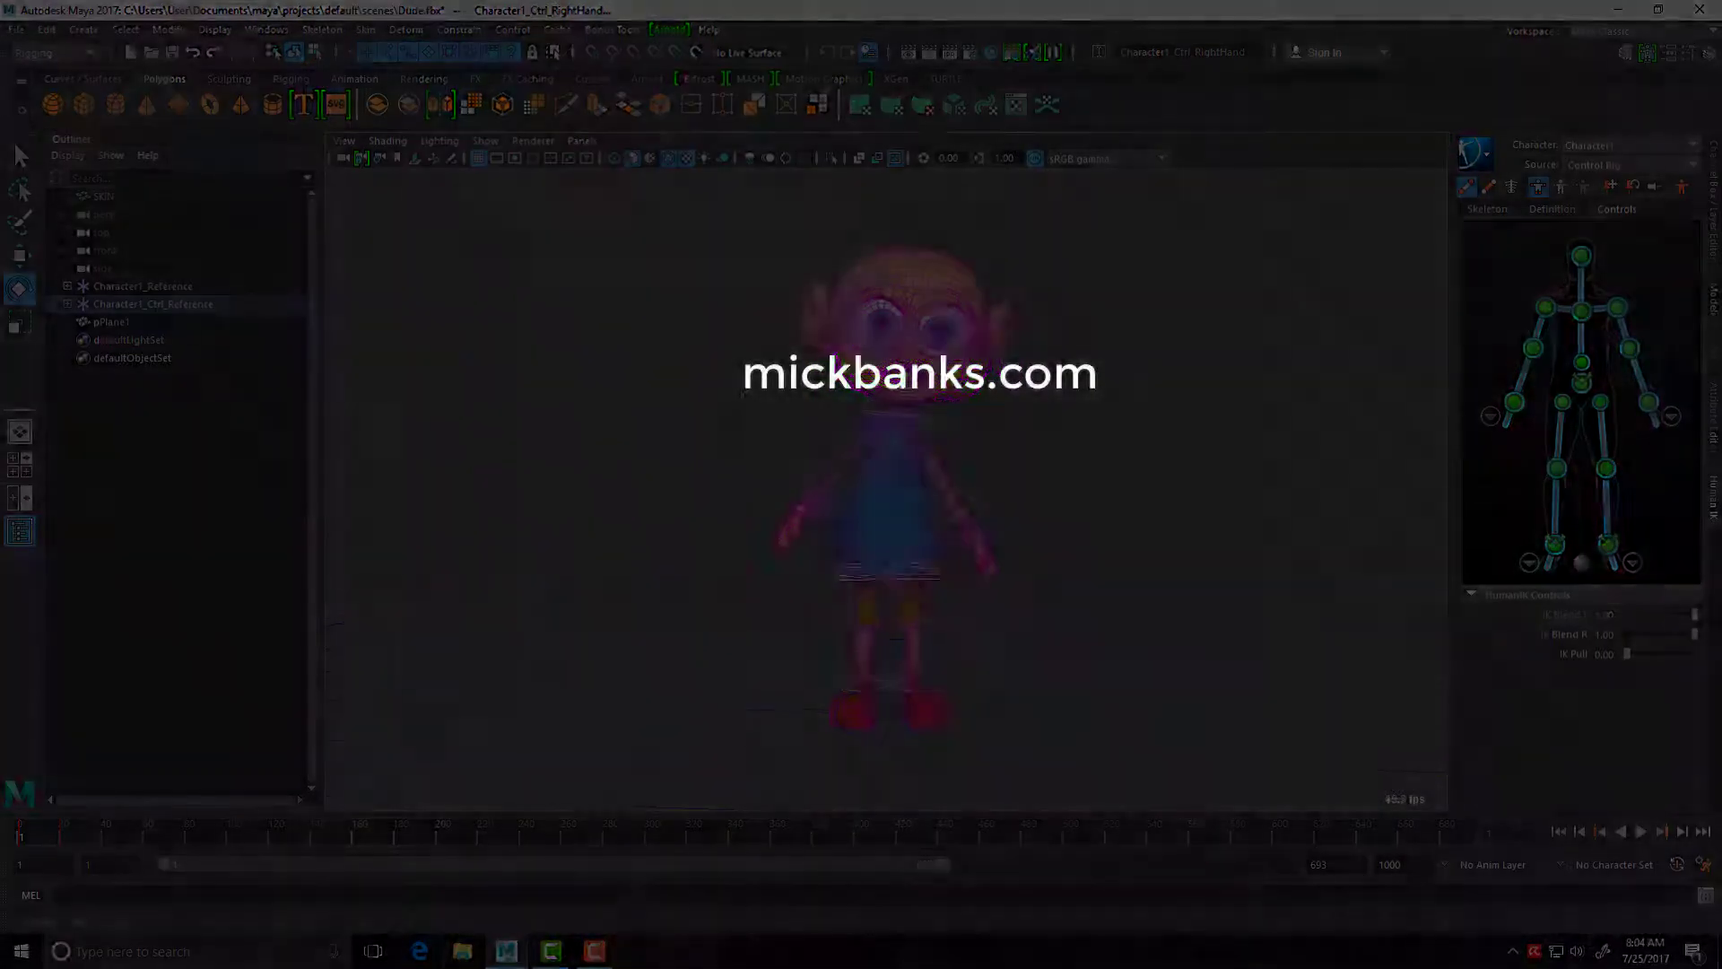